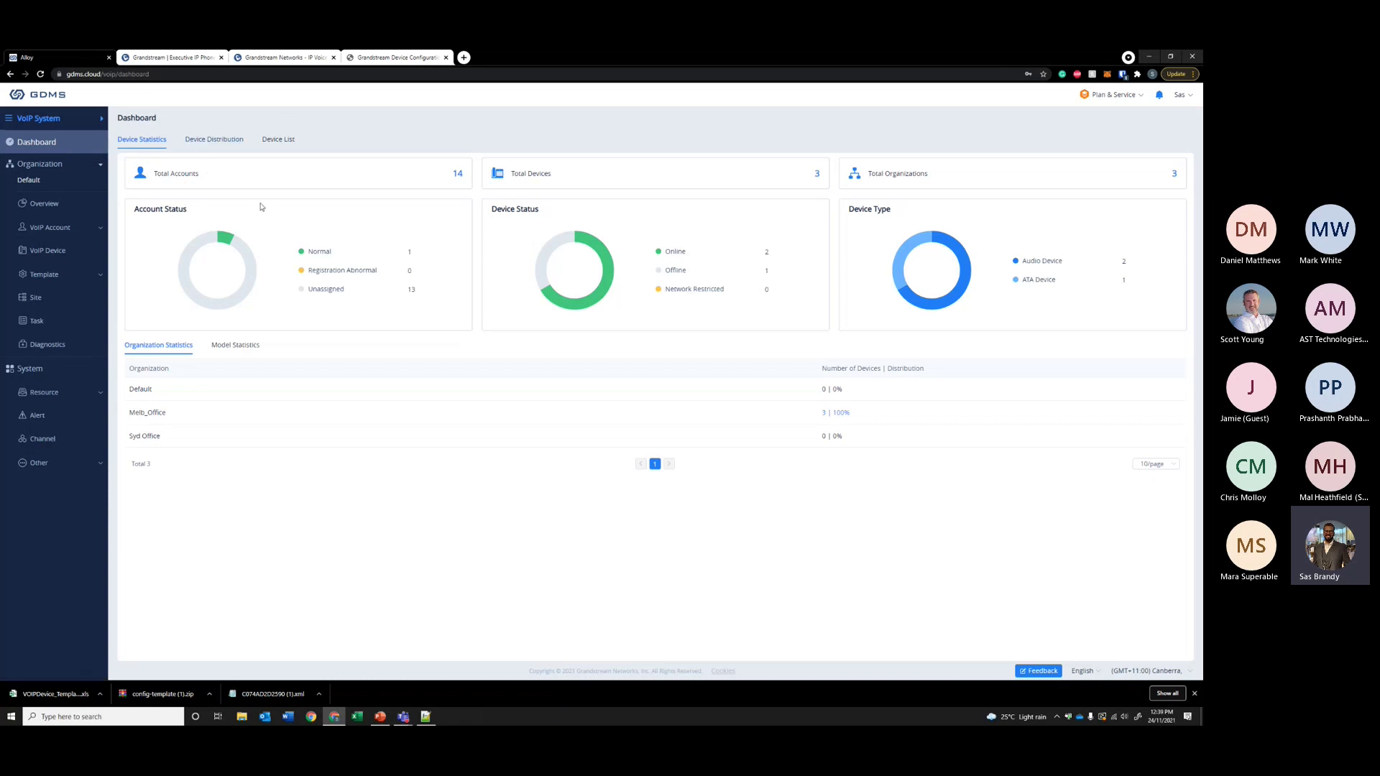
# - View the device distribution map, then list the three Melb_Office devices: HT814, GXP2170 and GRP2616
pyautogui.moveTo(601, 252)
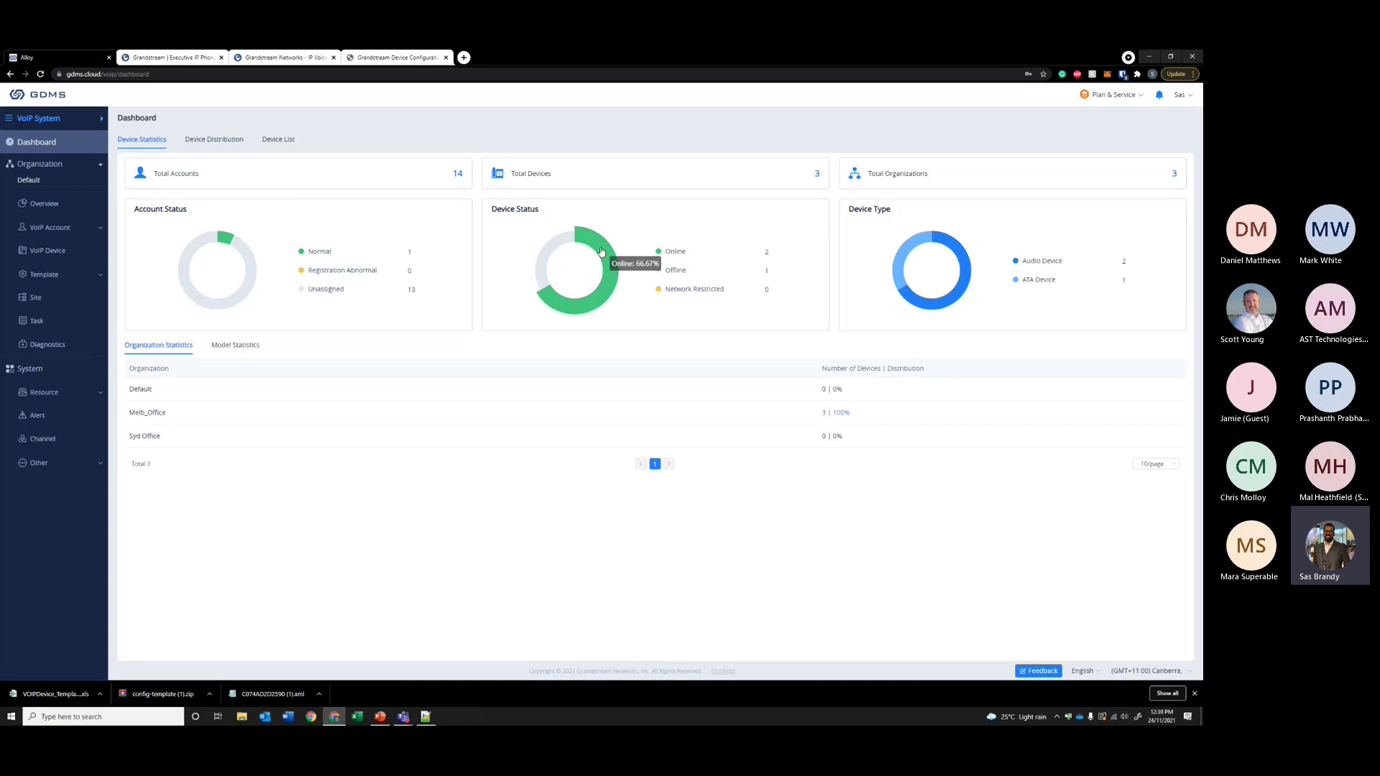
pyautogui.moveTo(938, 267)
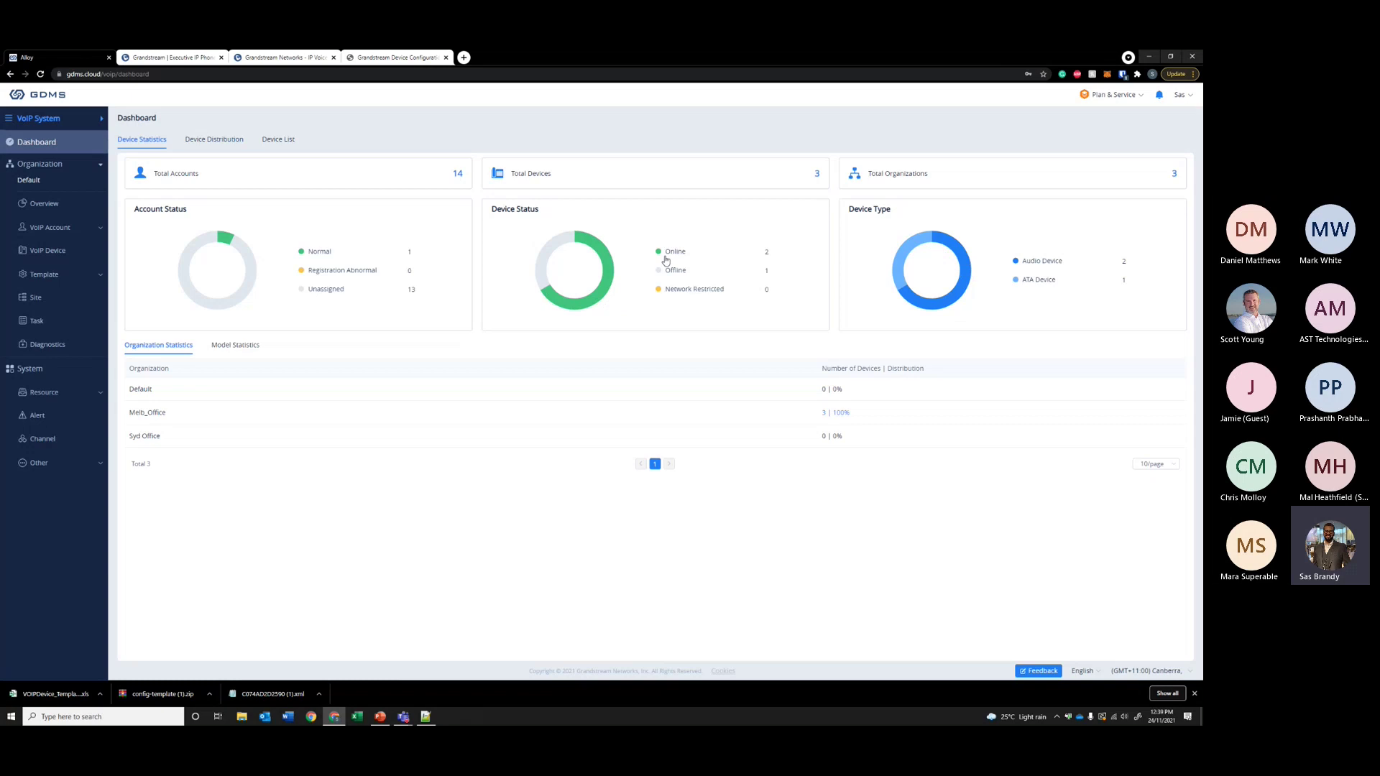
pyautogui.click(206, 141)
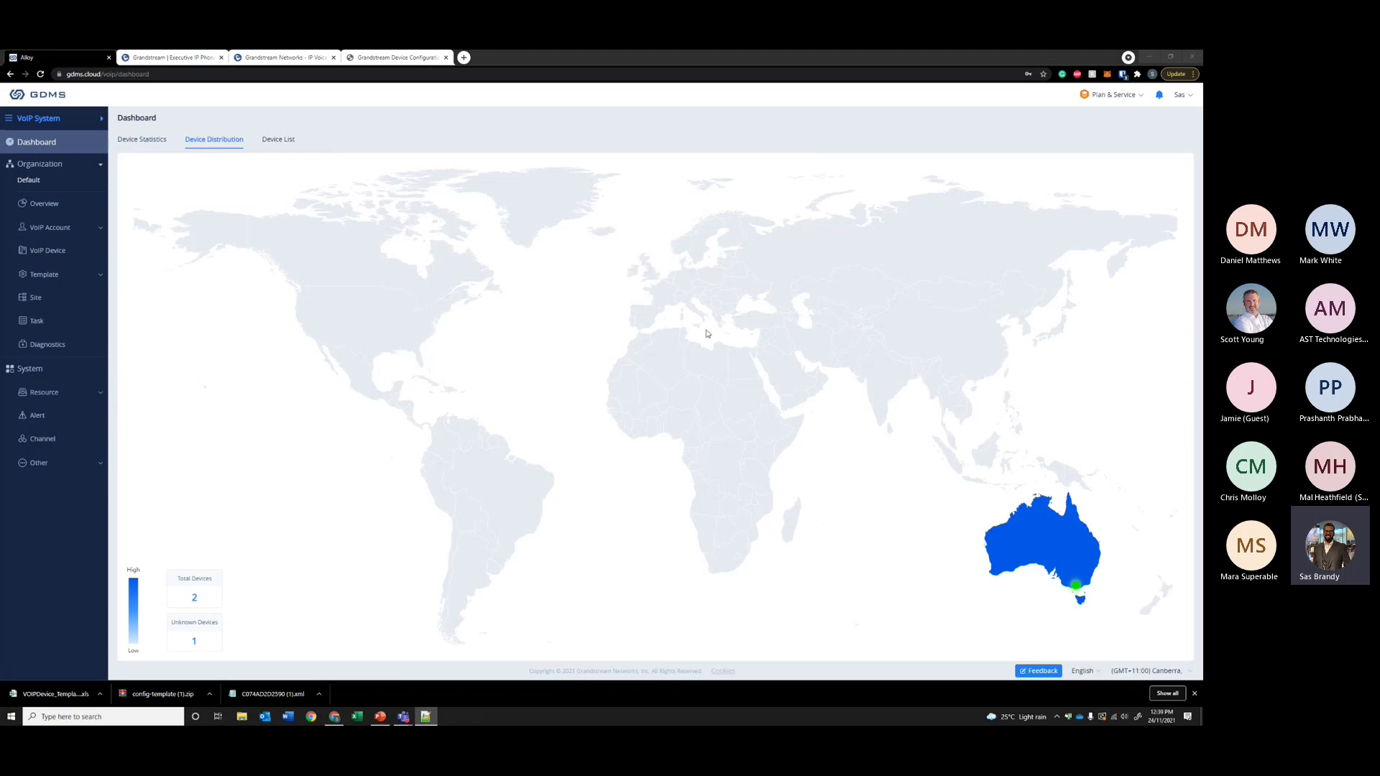
pyautogui.moveTo(1076, 594)
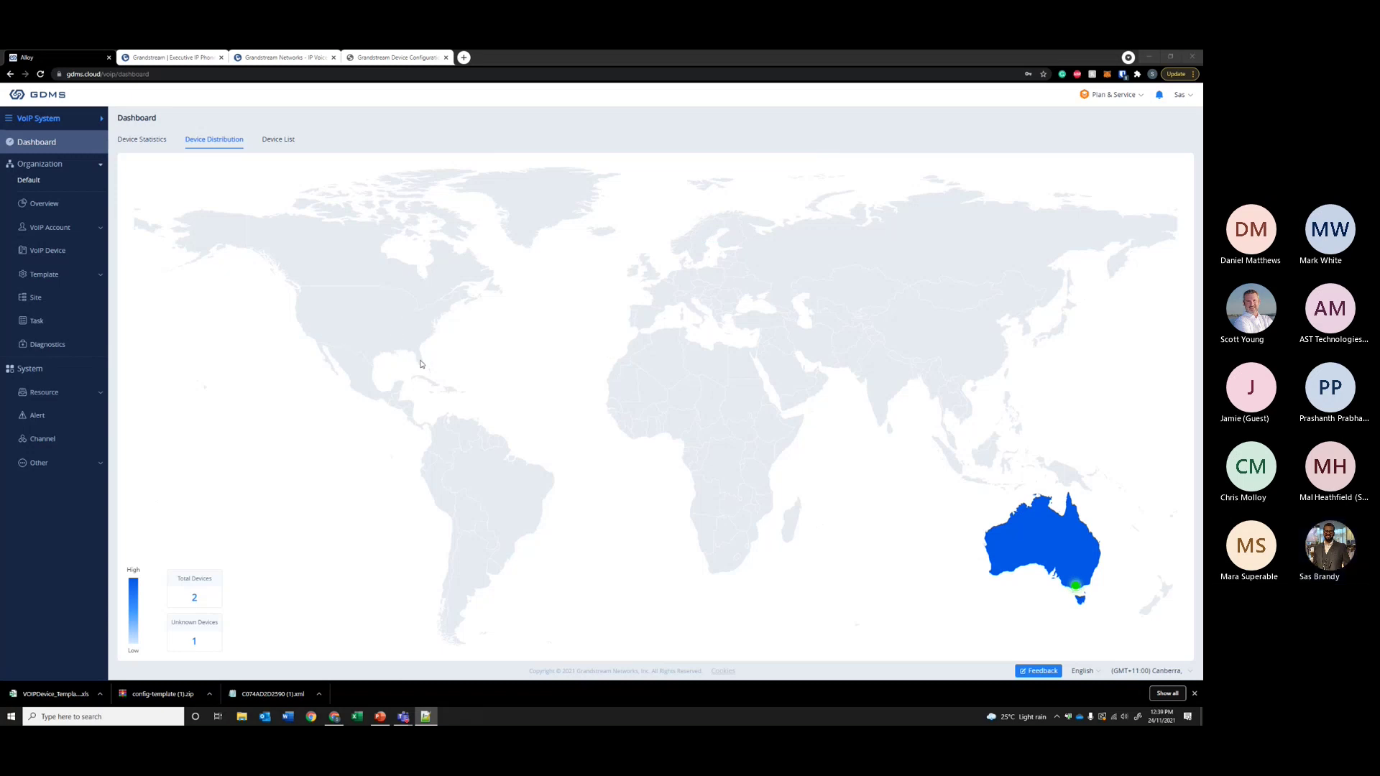
pyautogui.click(270, 150)
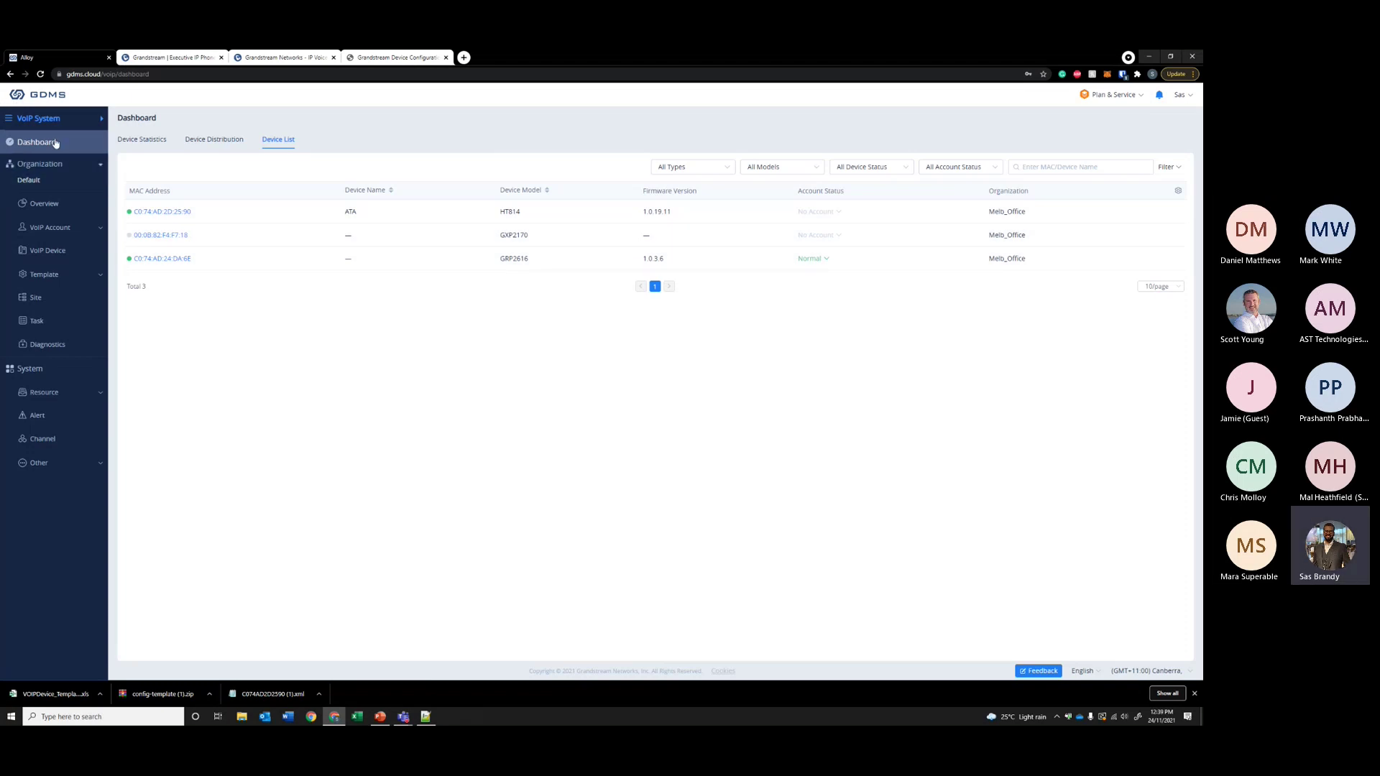
# - Show the organization list with Default, Melb_Office and Syd Office
pyautogui.click(84, 170)
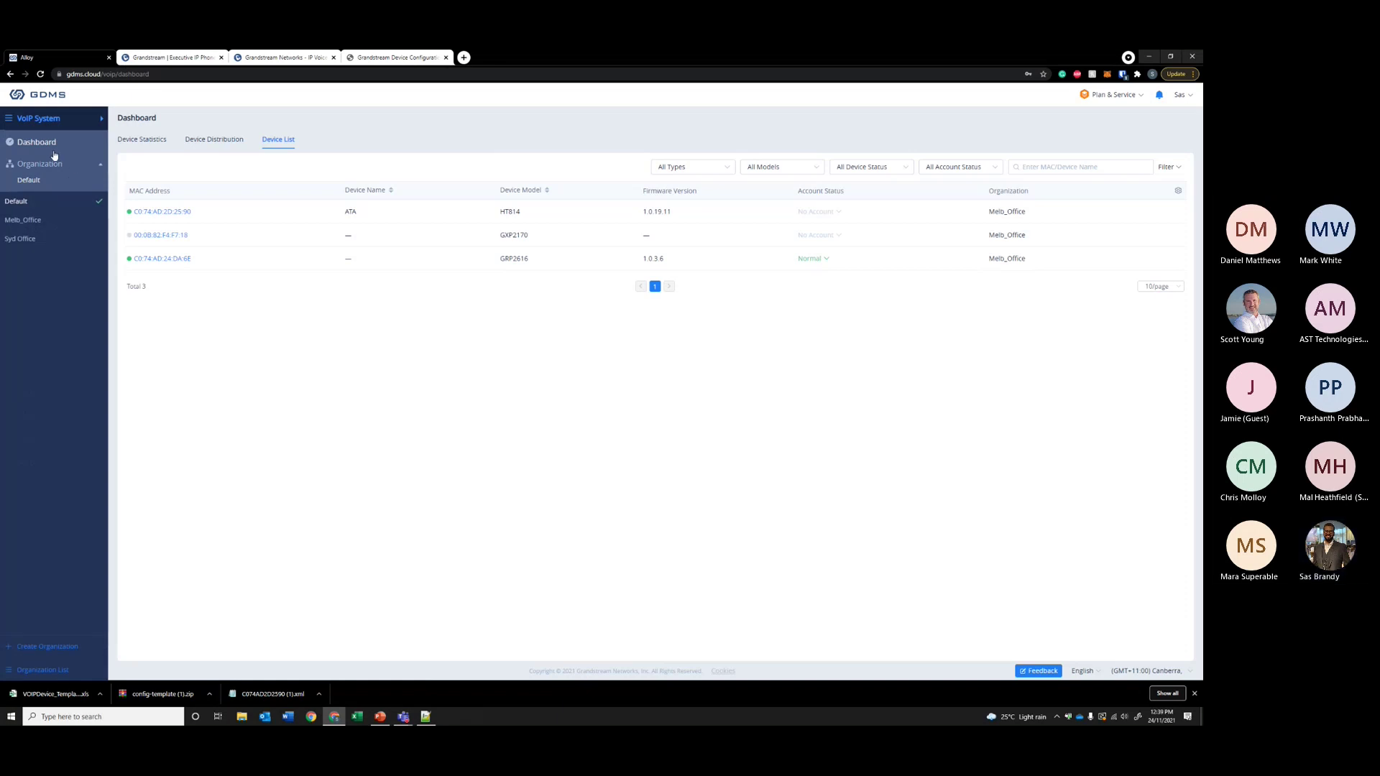
pyautogui.click(77, 168)
pyautogui.click(77, 168)
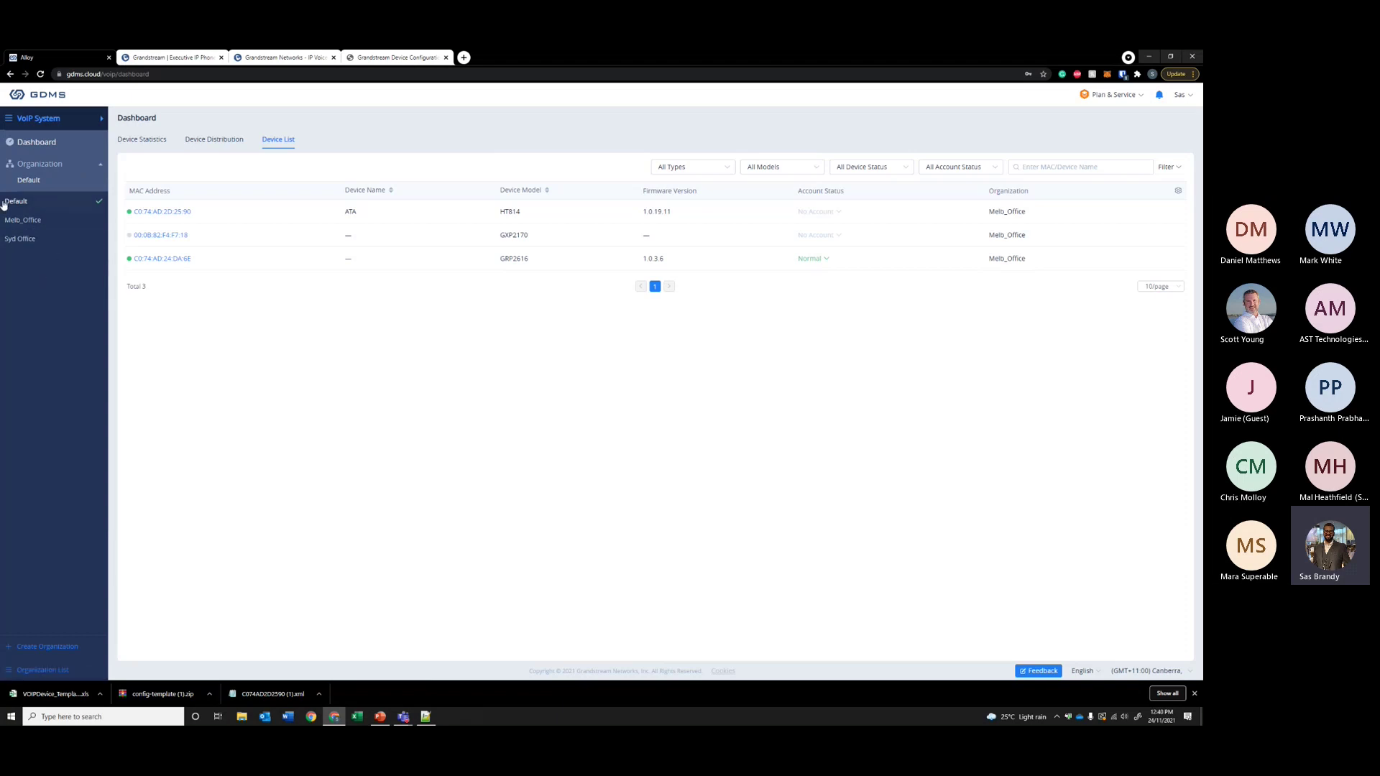
# - Save organization 'Perth Office' with the second staff user, no cloning, and VoIP plus UCMRC systems
pyautogui.click(43, 647)
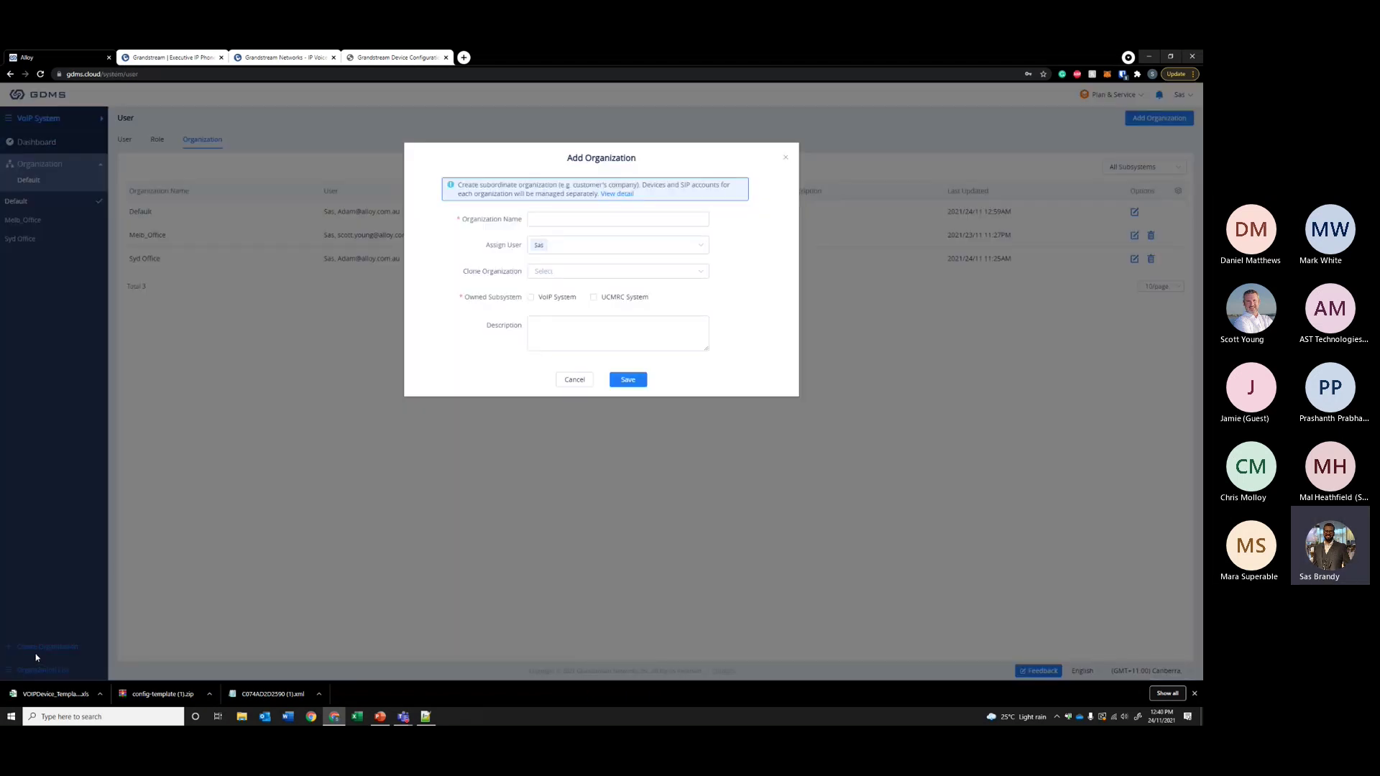
pyautogui.click(554, 215)
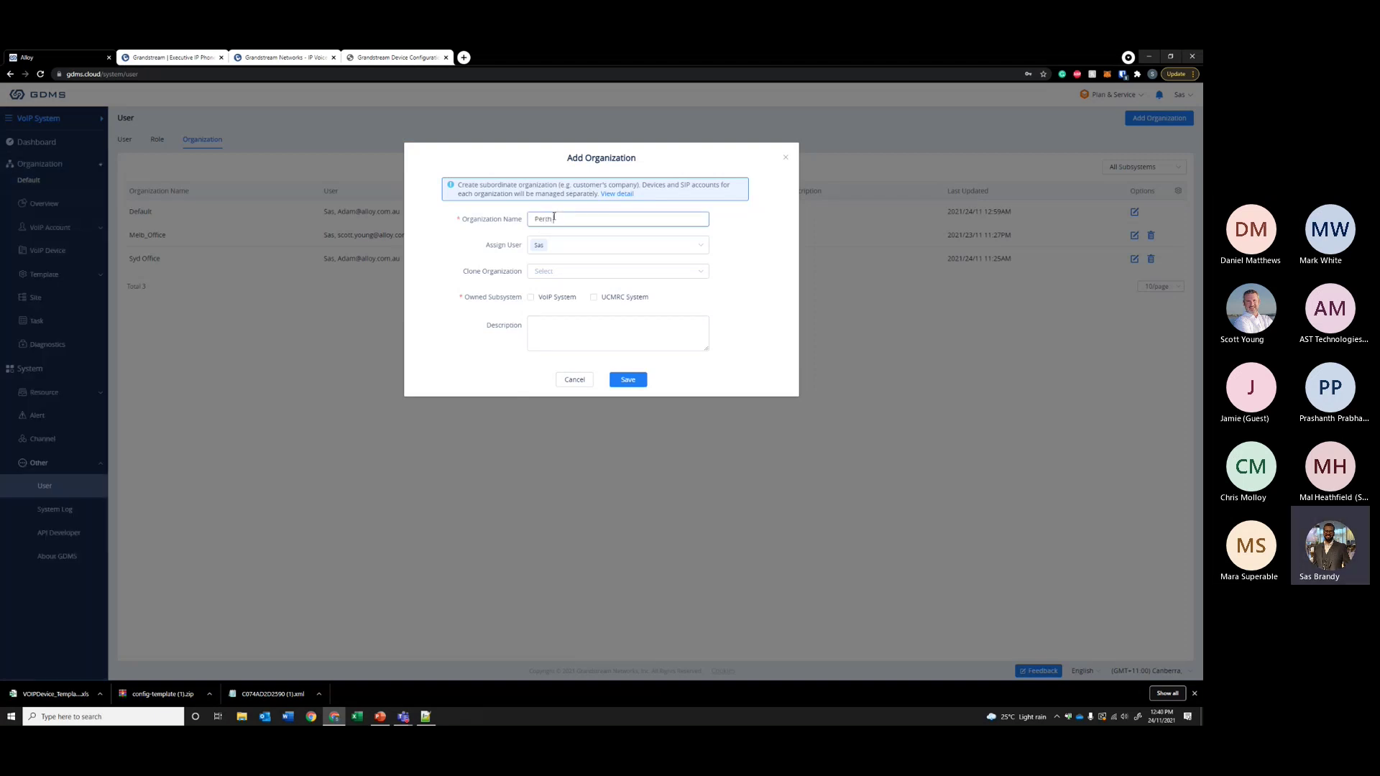
pyautogui.write('Perth Office')
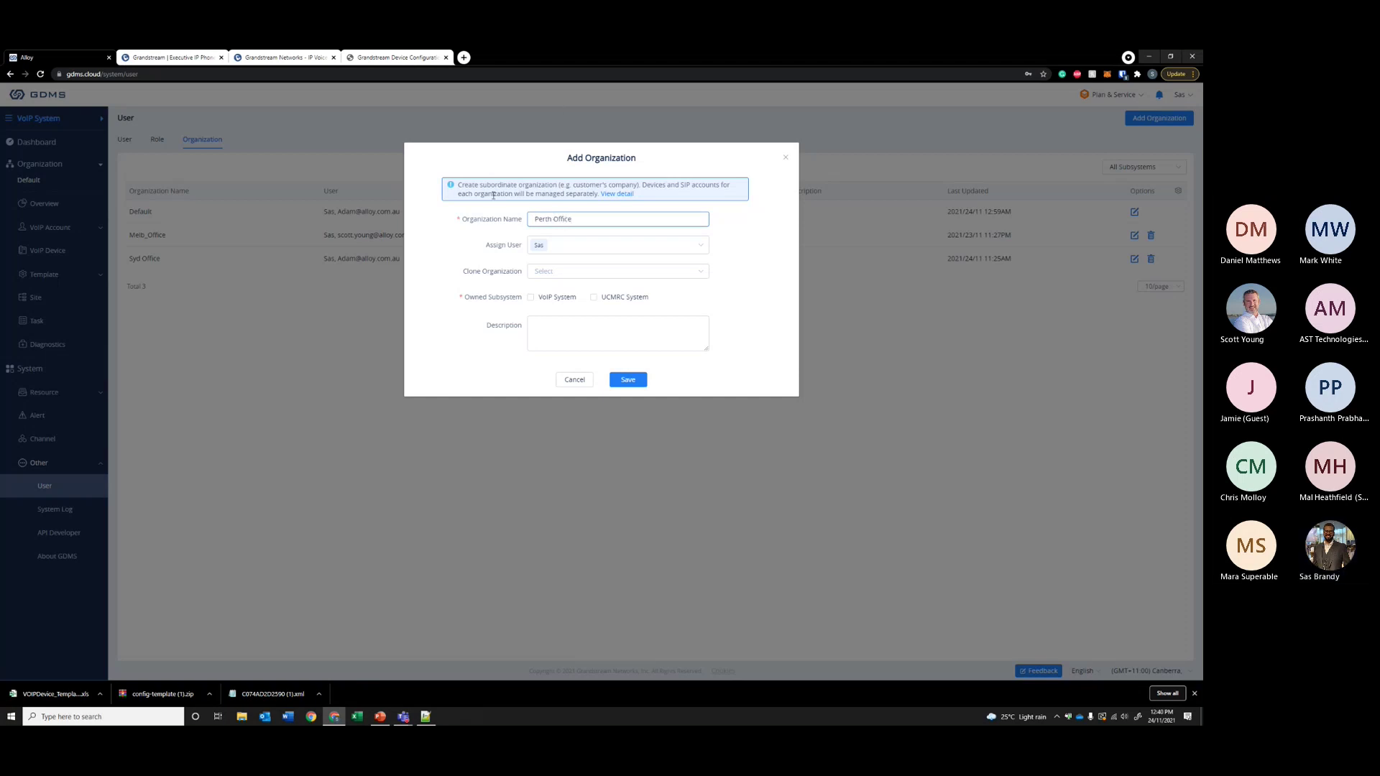
pyautogui.click(592, 253)
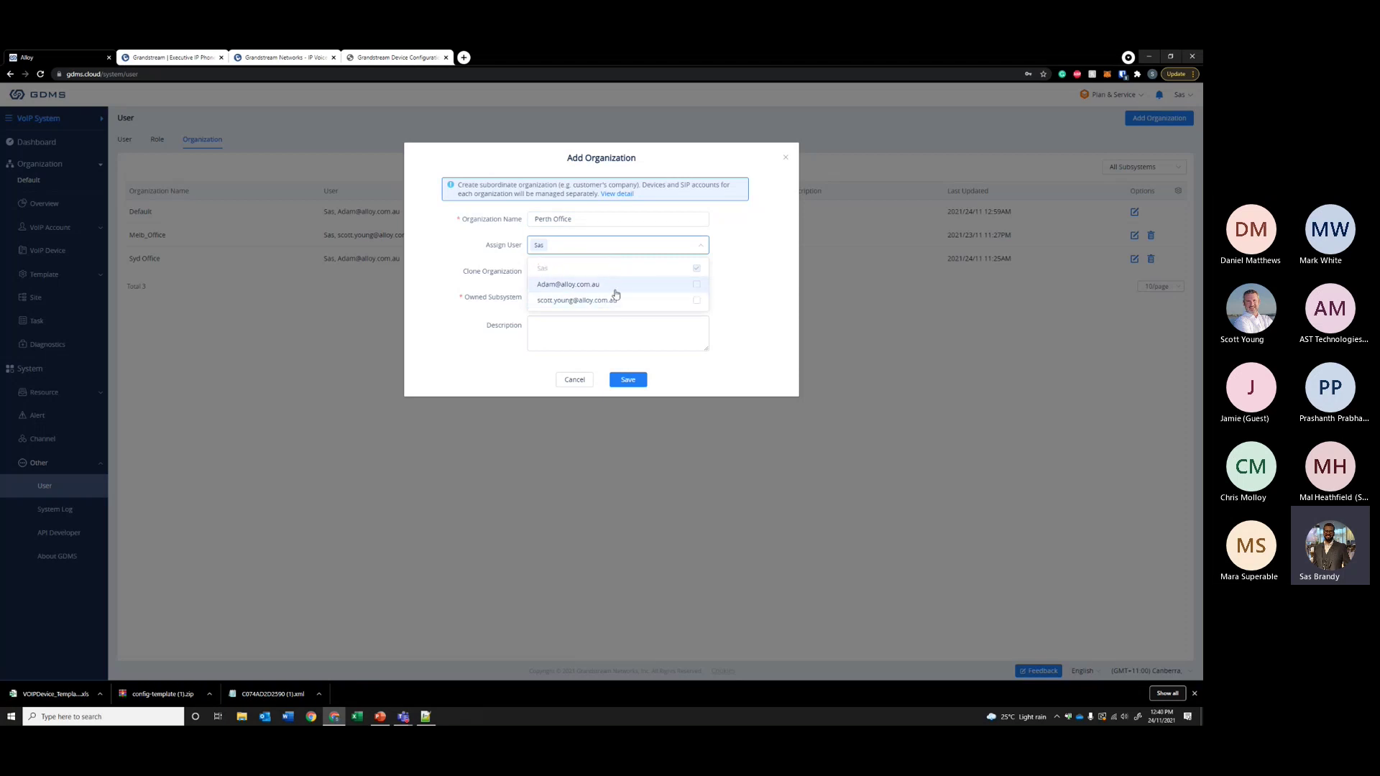
pyautogui.click(697, 301)
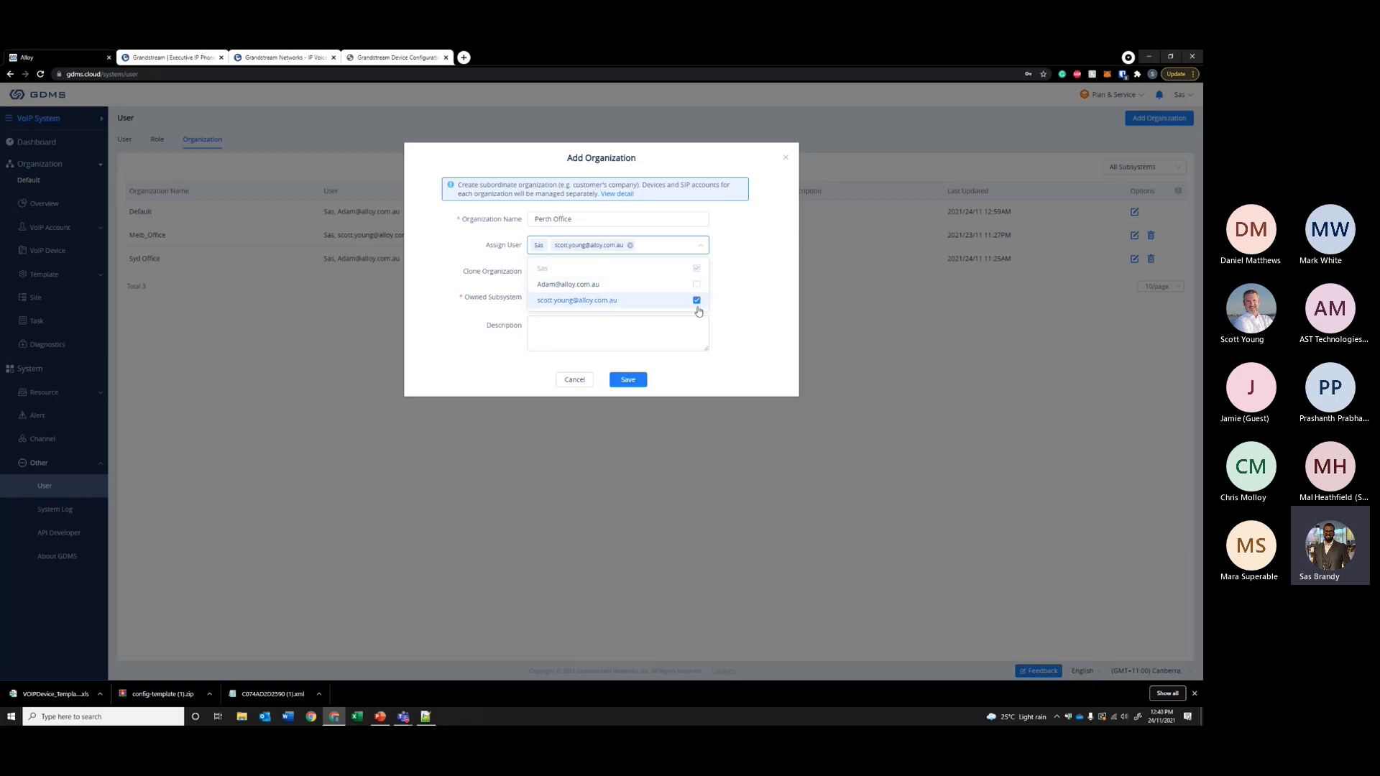
pyautogui.click(493, 267)
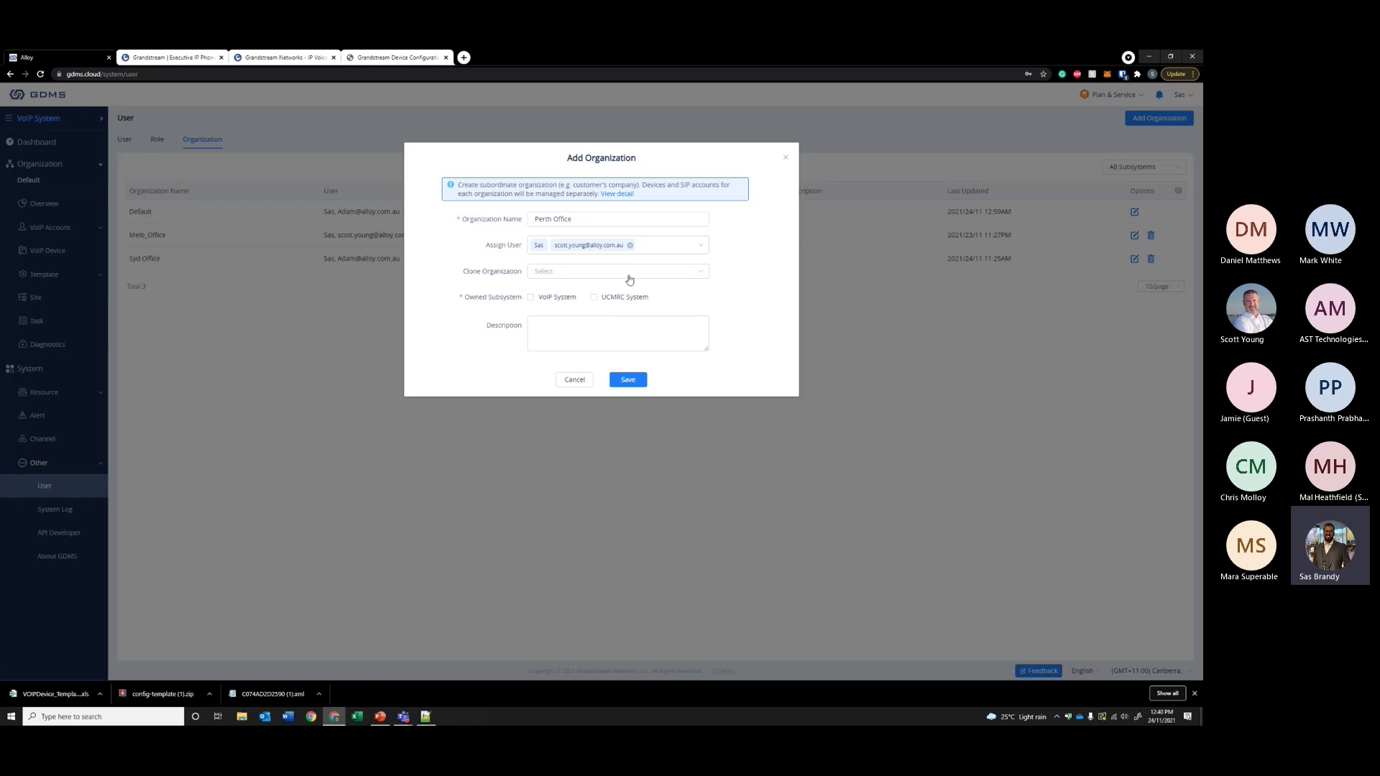
pyautogui.click(603, 276)
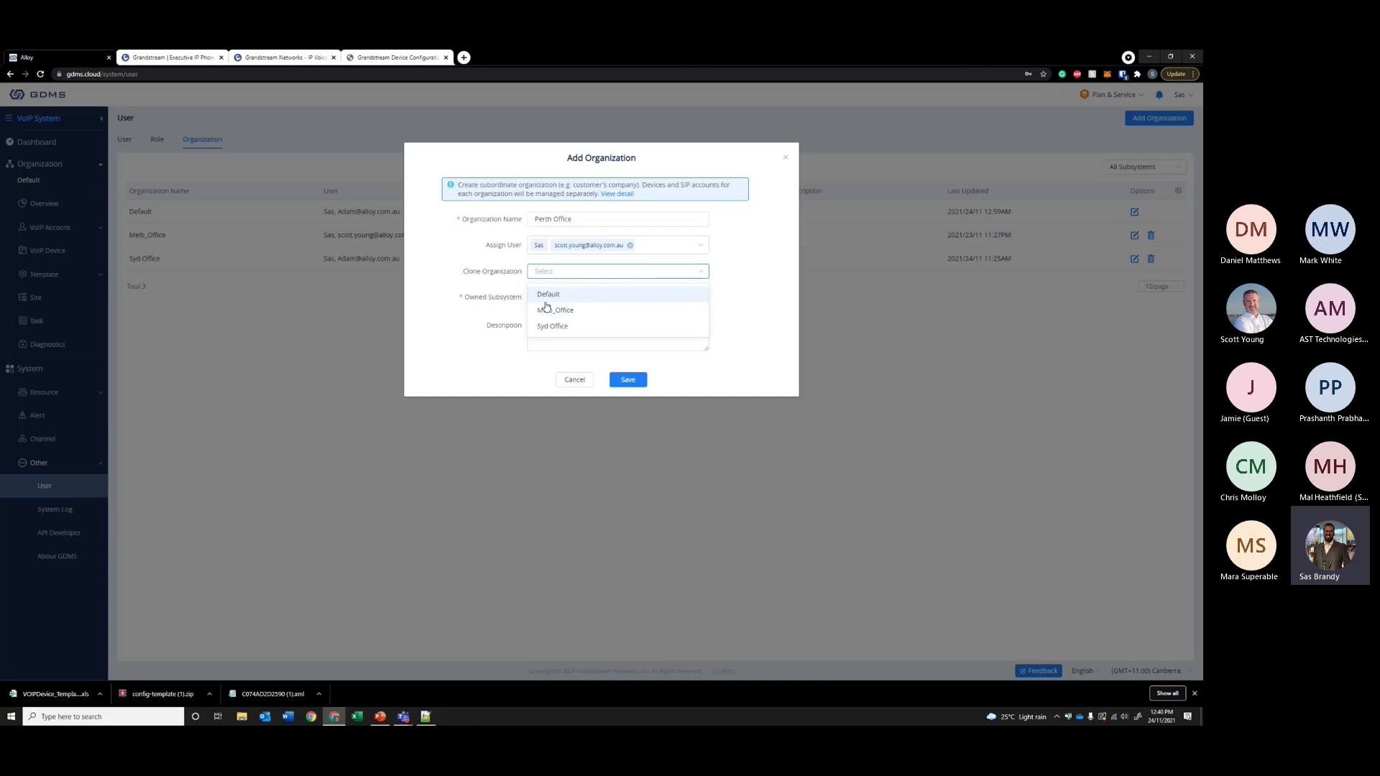
pyautogui.click(467, 271)
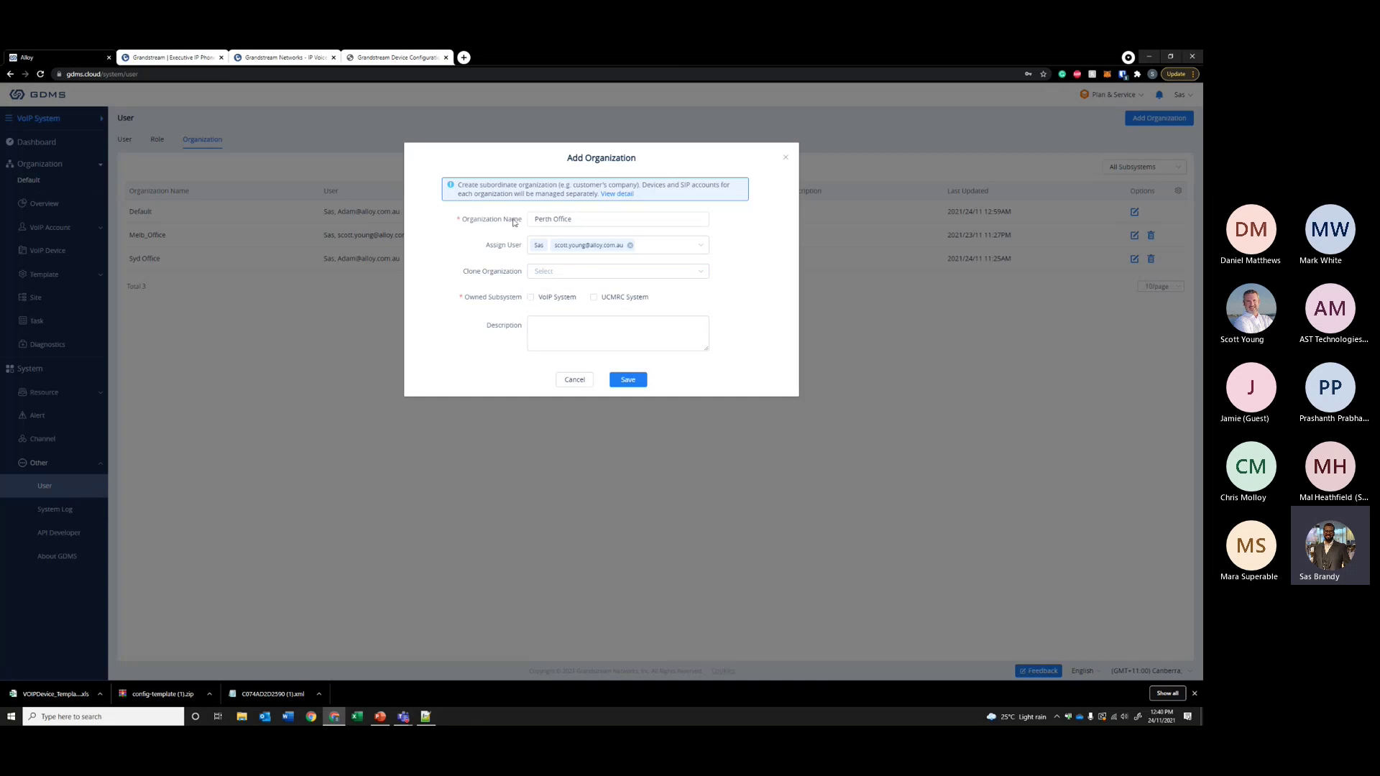
pyautogui.click(532, 298)
pyautogui.click(595, 297)
pyautogui.click(627, 380)
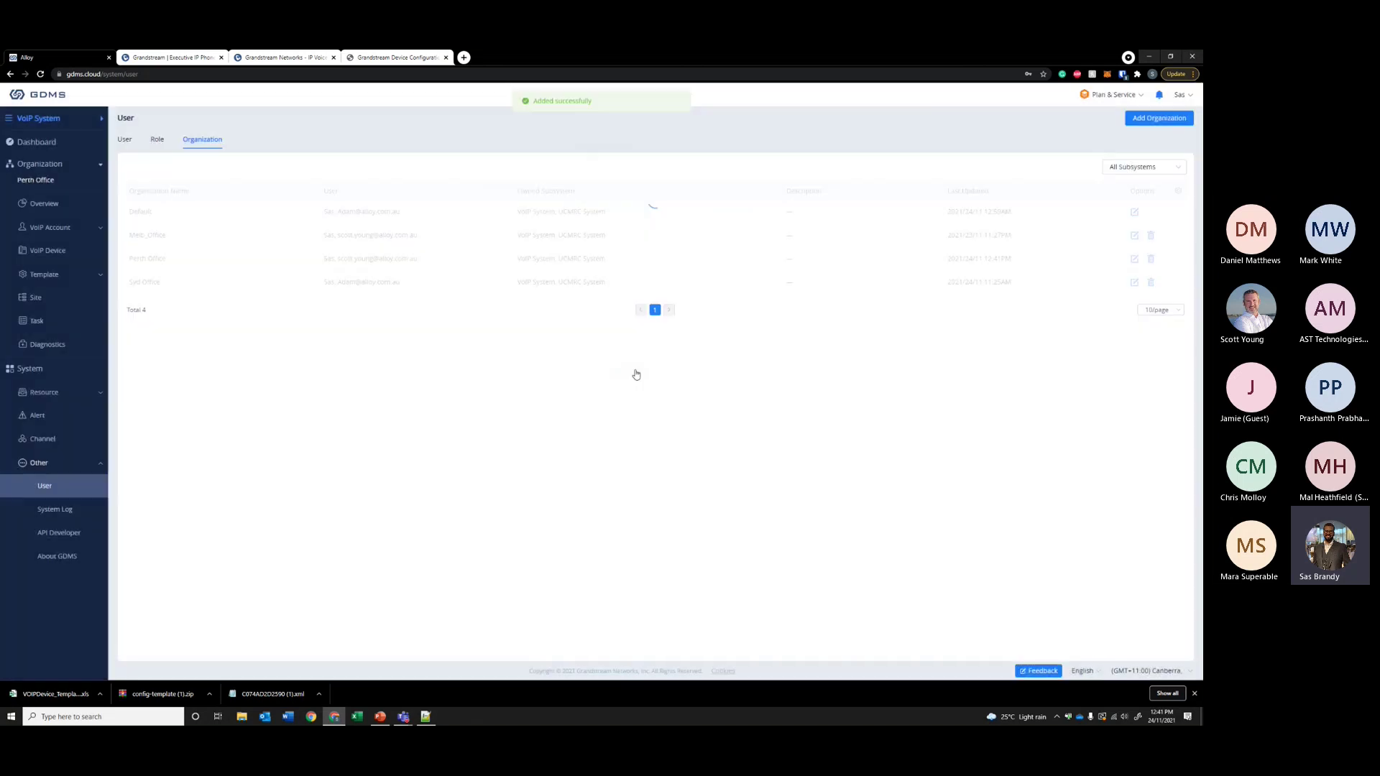
# - Confirm Perth Office is current and change the subsystem from VoIP System to UCMRC System
pyautogui.click(39, 165)
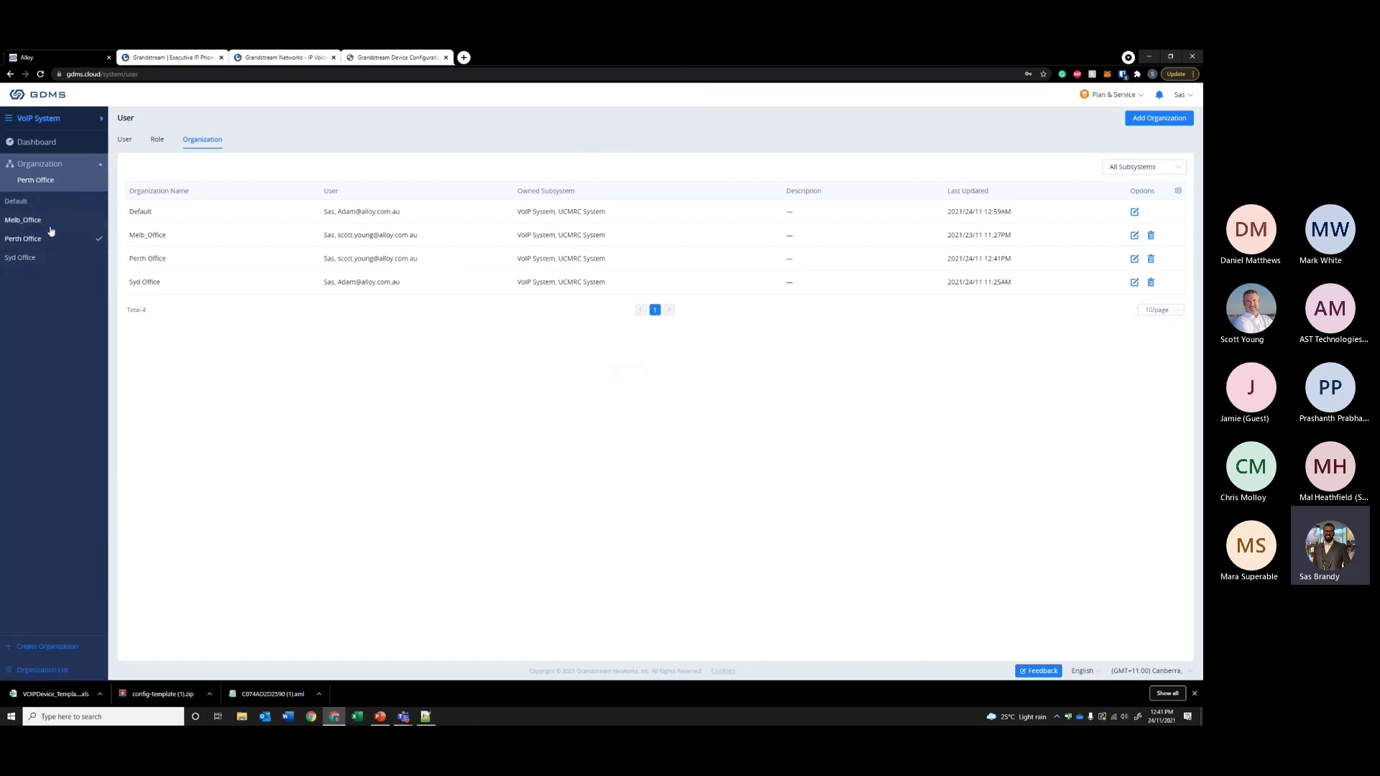
pyautogui.click(42, 128)
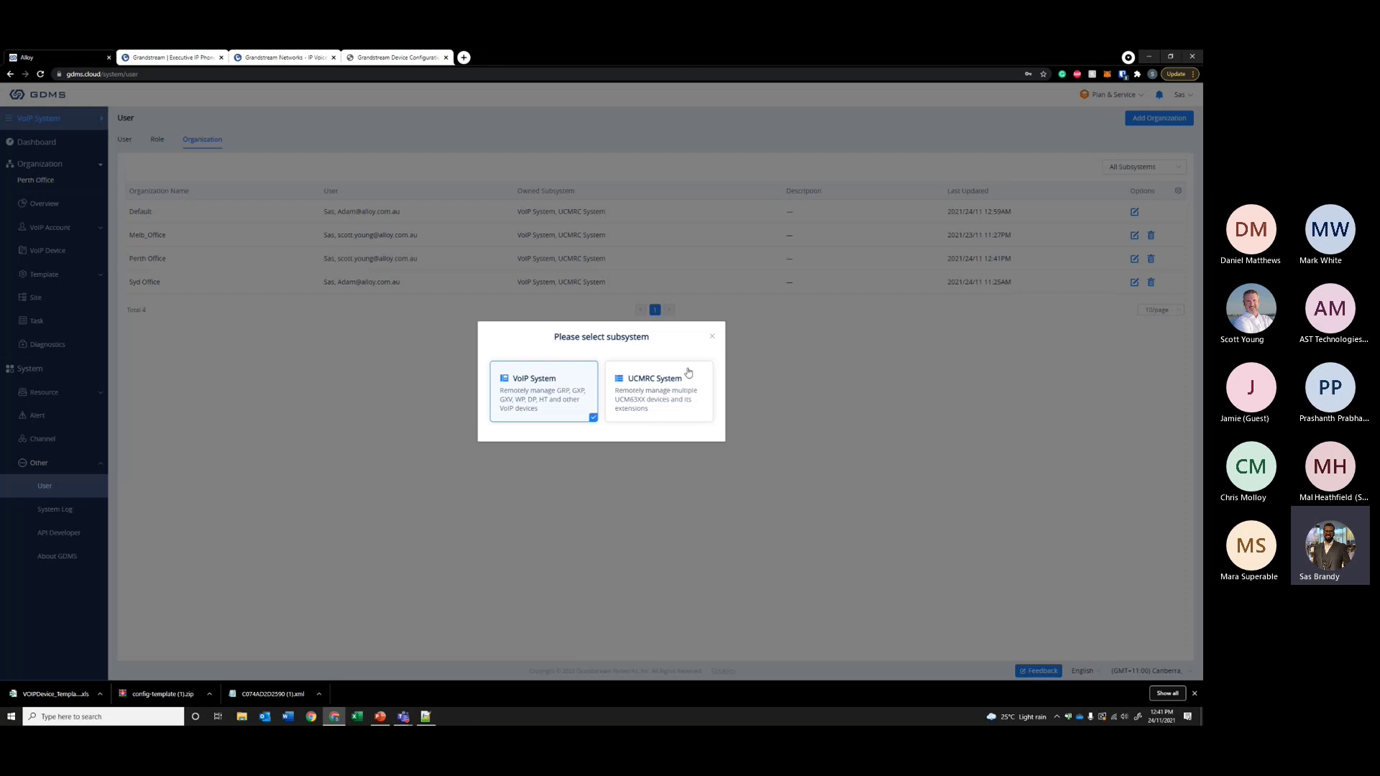
pyautogui.click(674, 385)
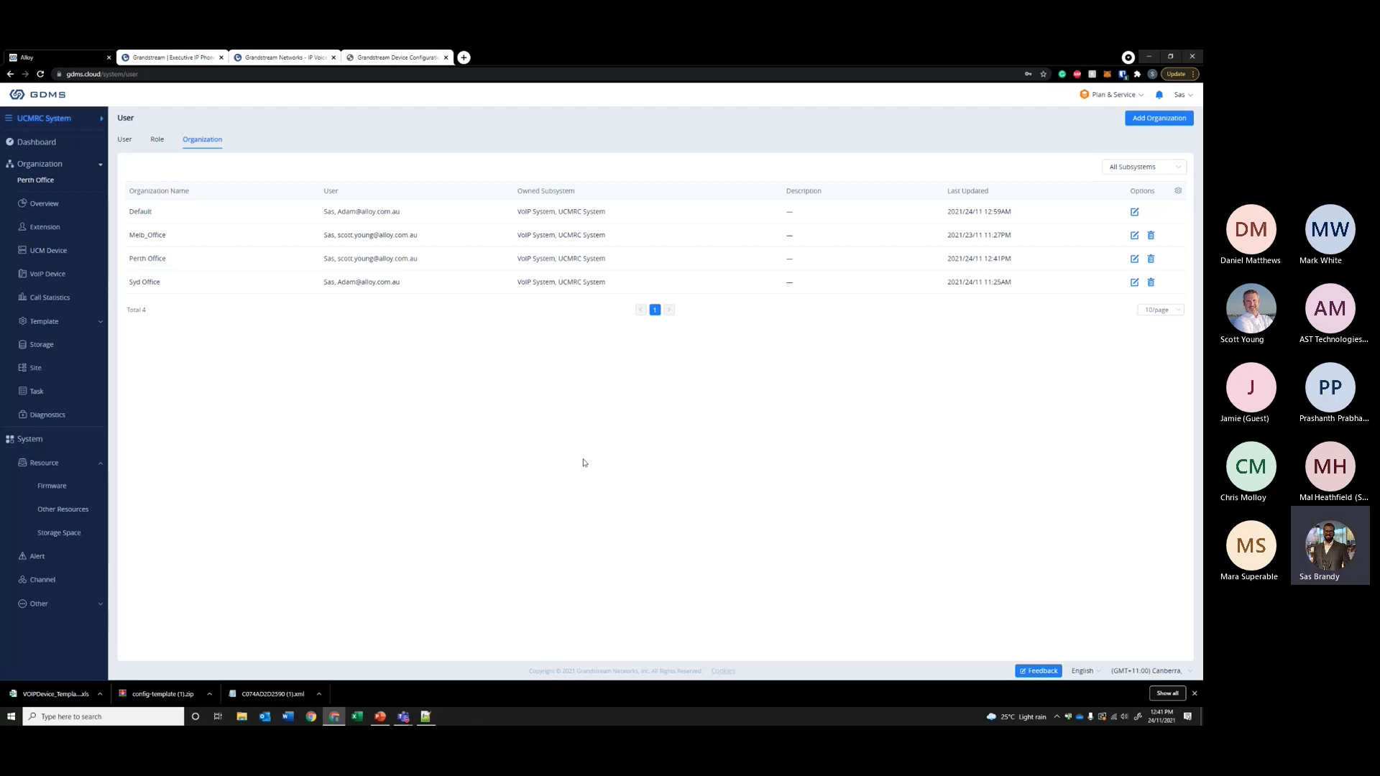
pyautogui.click(62, 252)
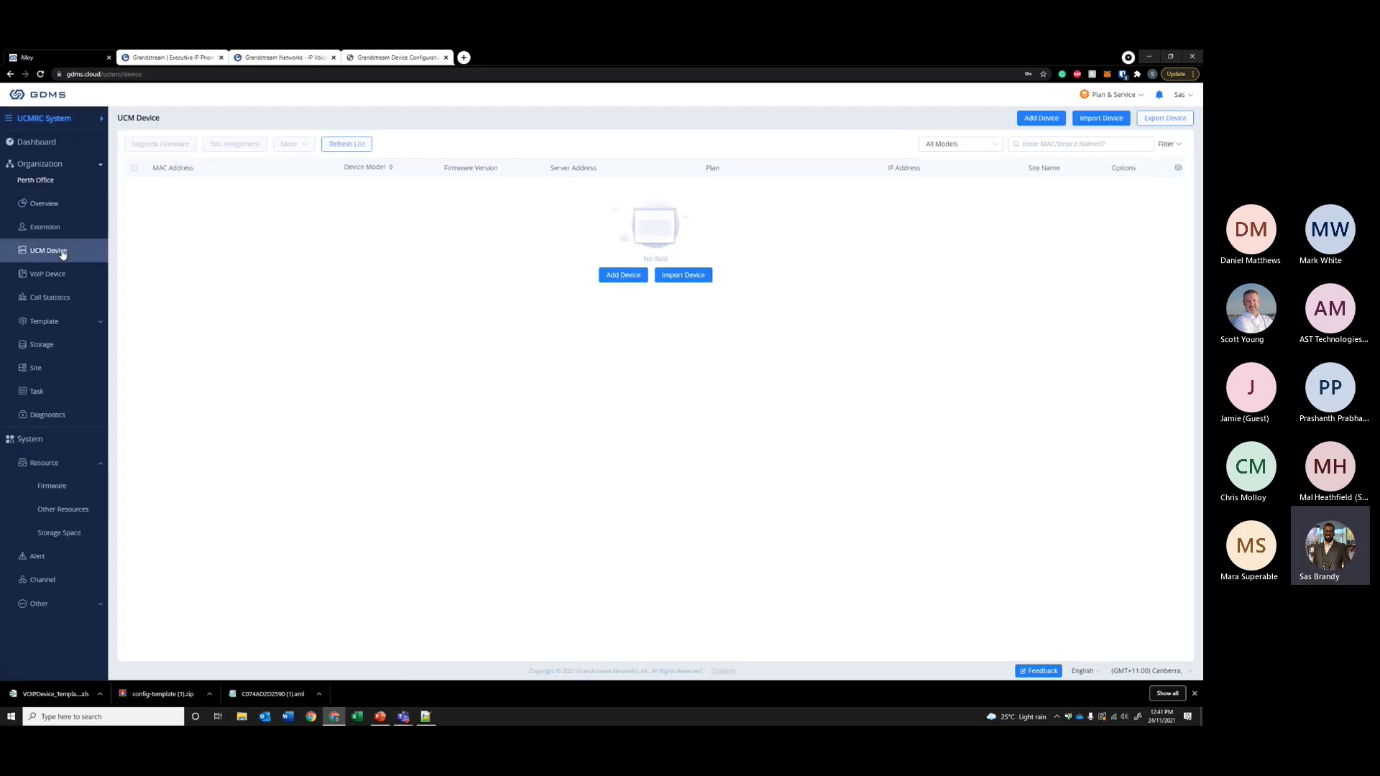
pyautogui.click(64, 167)
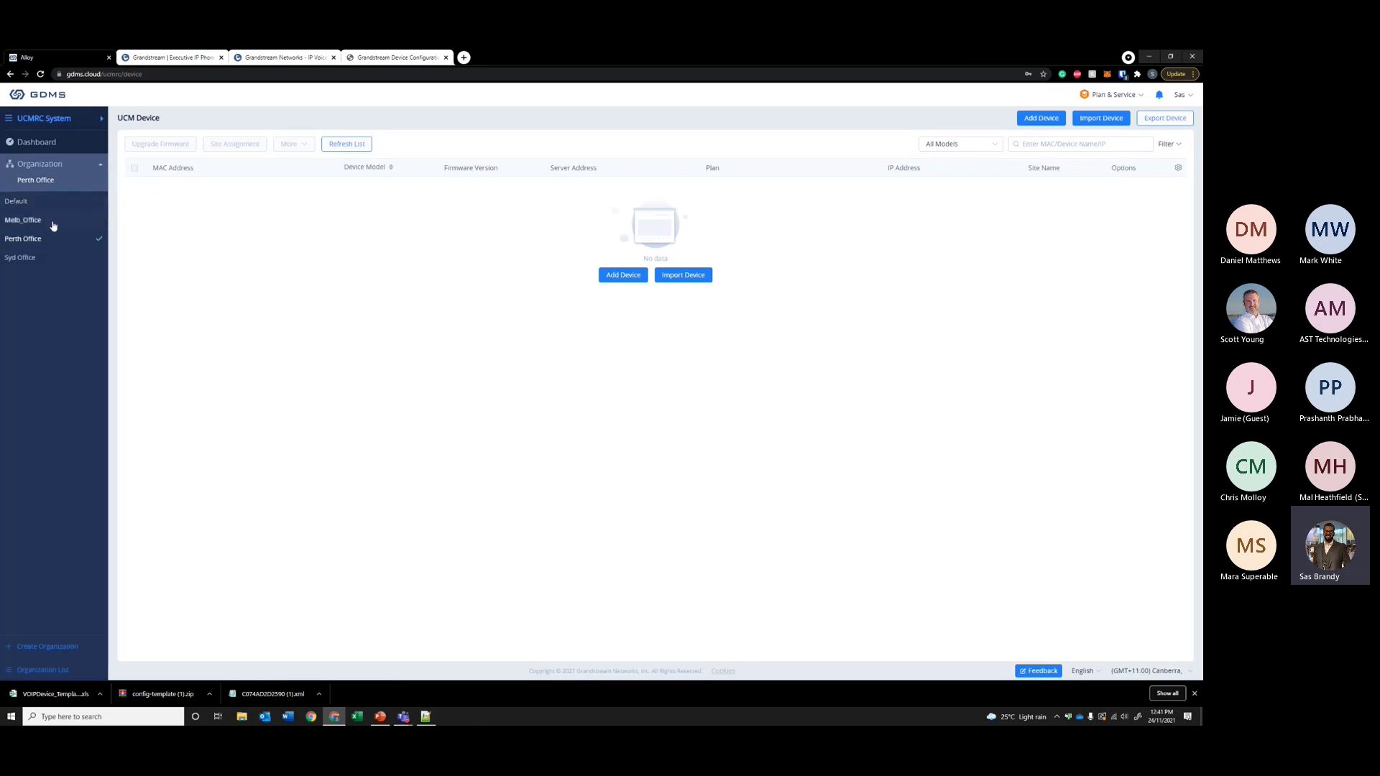
pyautogui.click(53, 222)
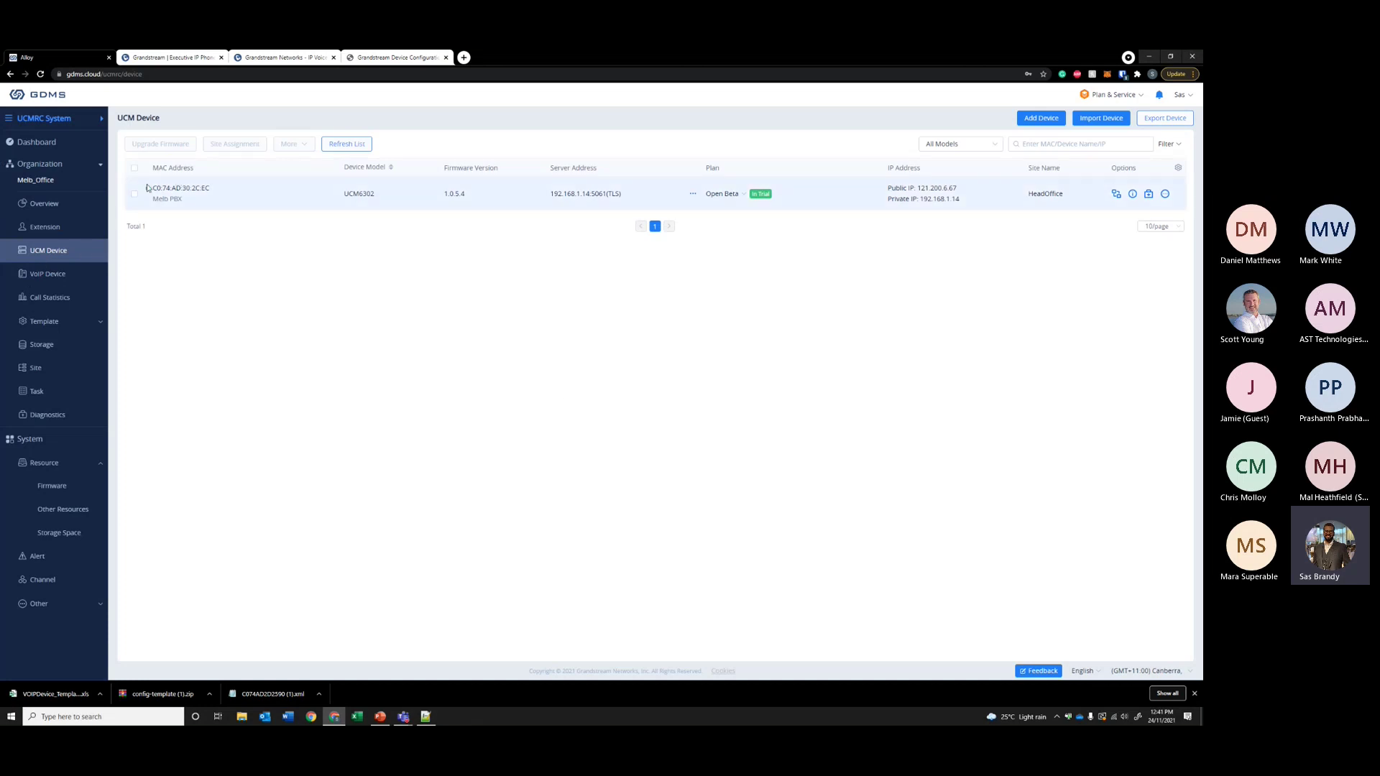
pyautogui.moveTo(150, 188); pyautogui.dragTo(604, 243)
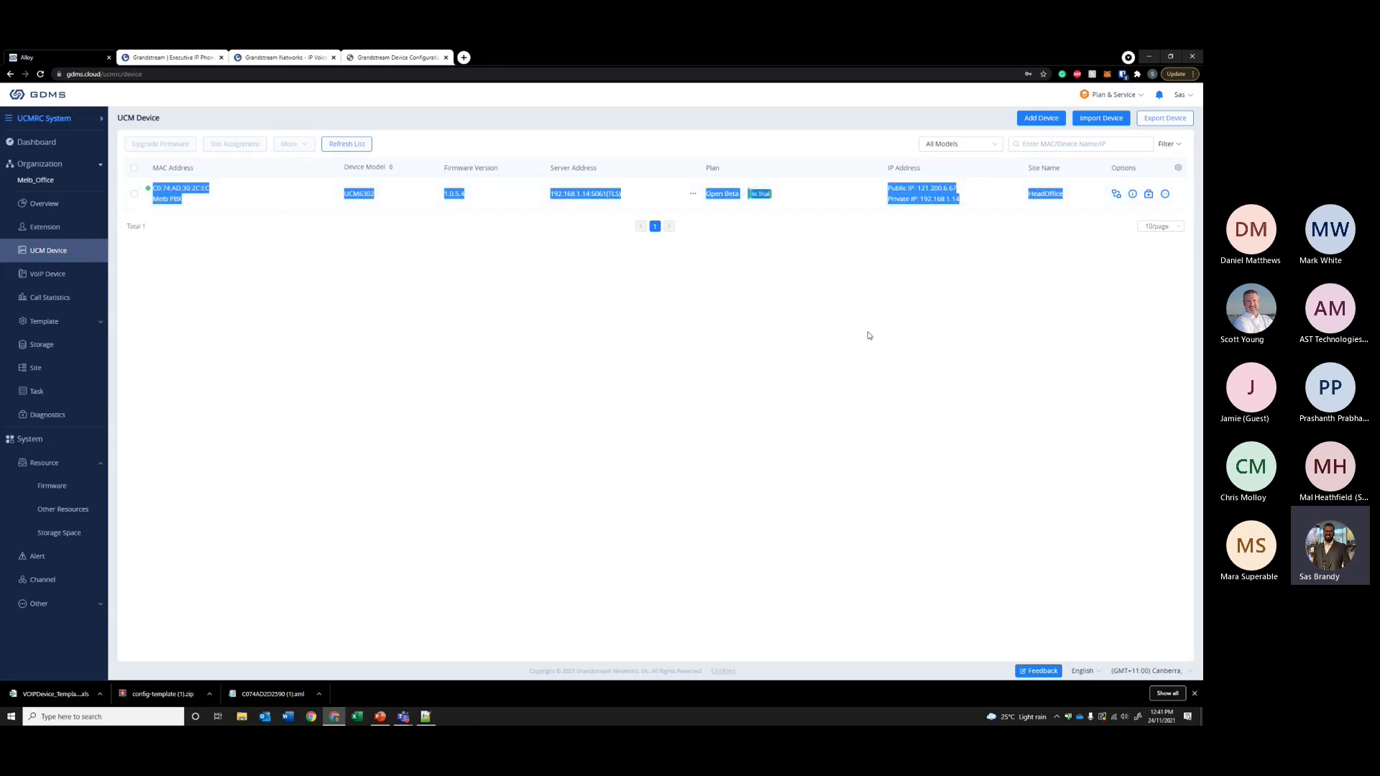
pyautogui.click(793, 275)
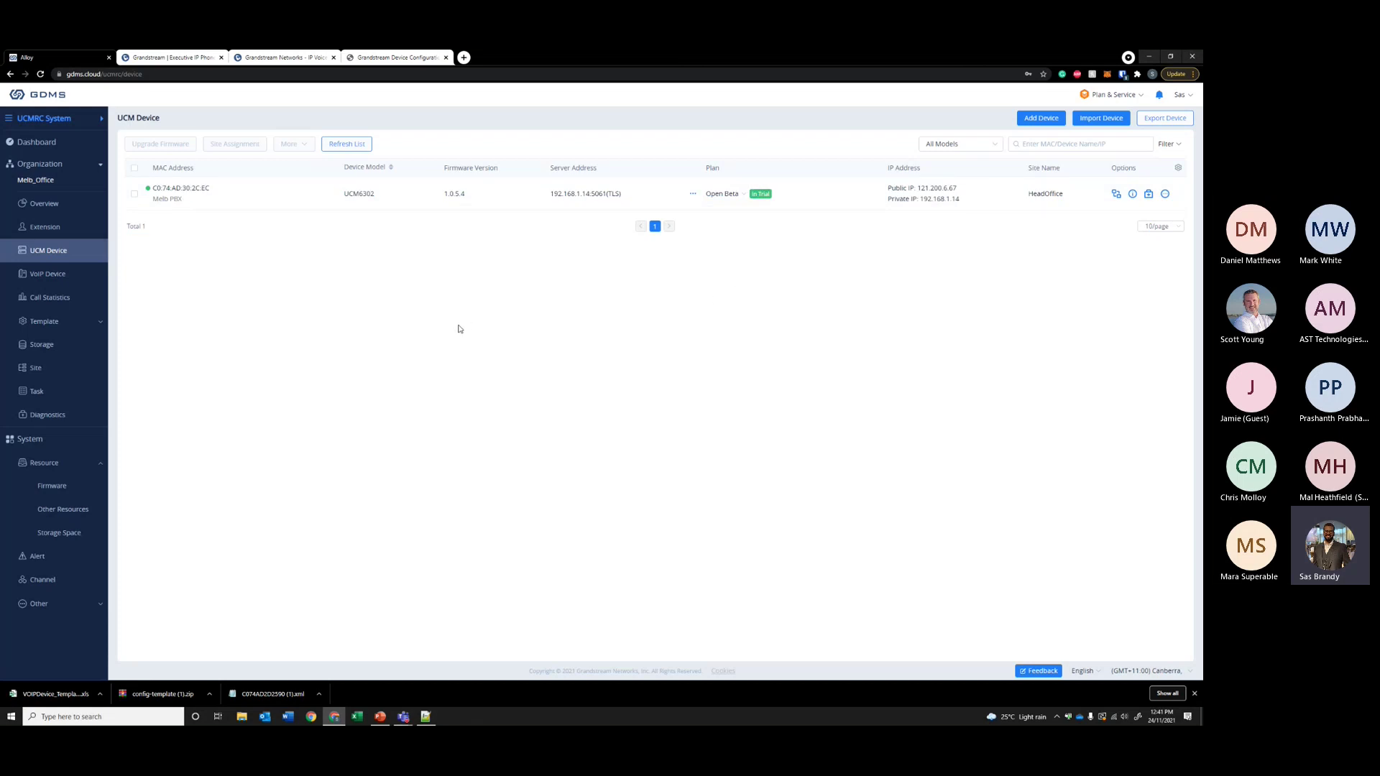
pyautogui.click(327, 143)
pyautogui.click(1037, 122)
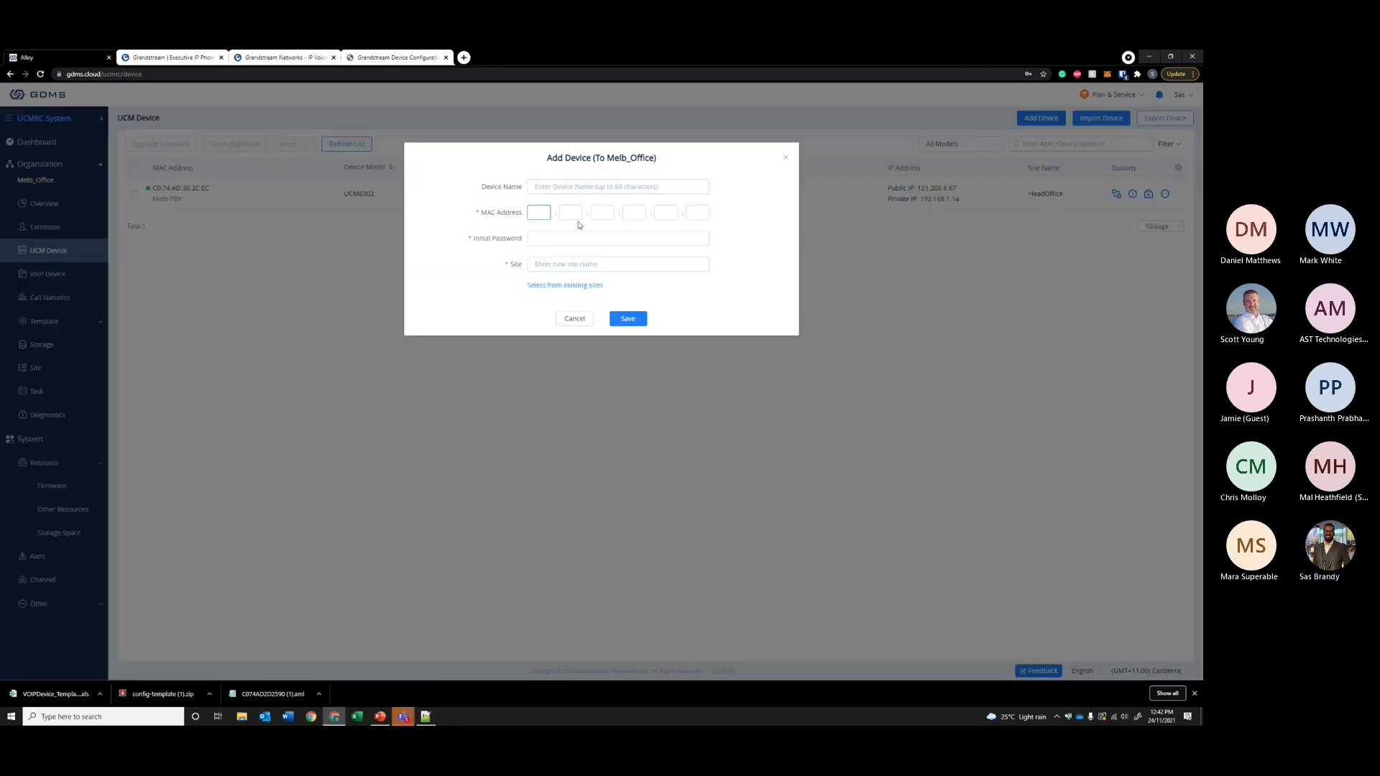
pyautogui.click(687, 213)
pyautogui.click(548, 238)
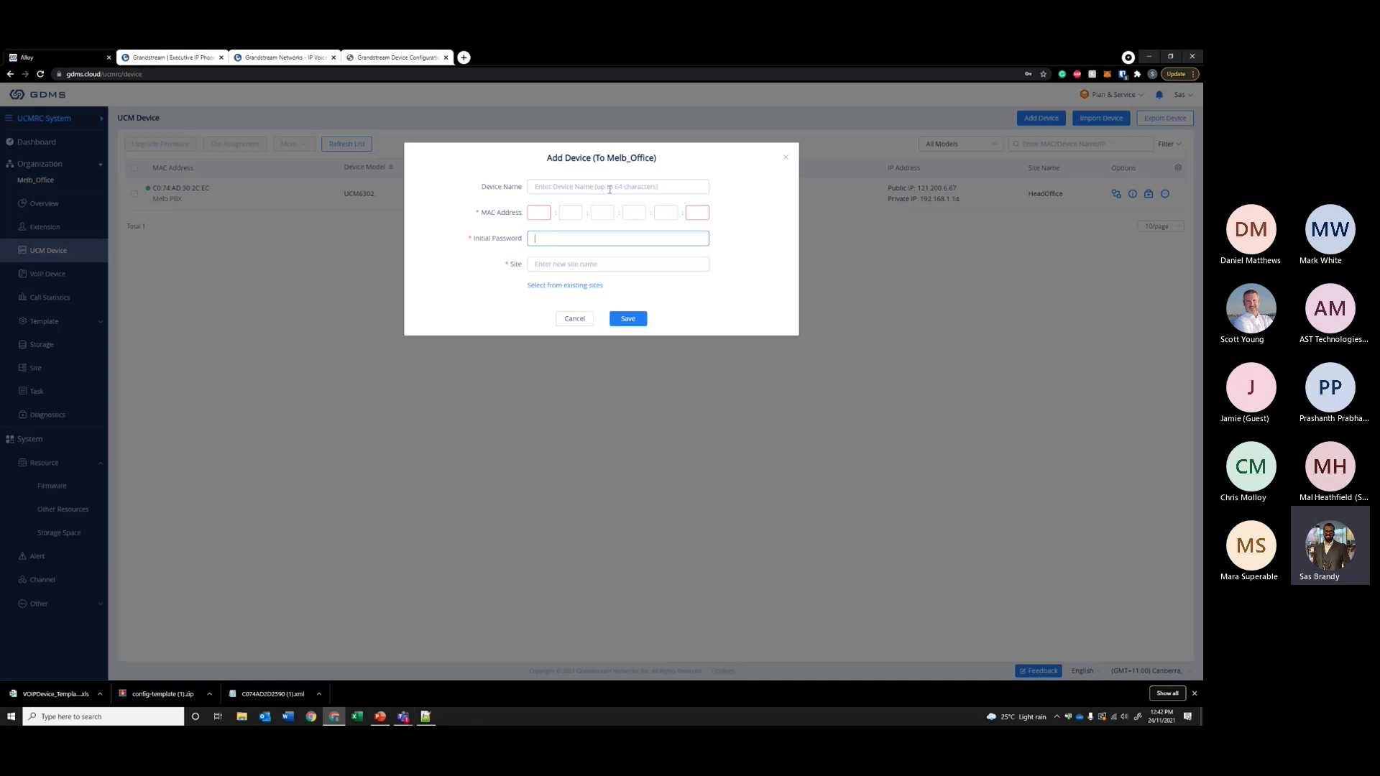
pyautogui.click(577, 209)
pyautogui.click(606, 263)
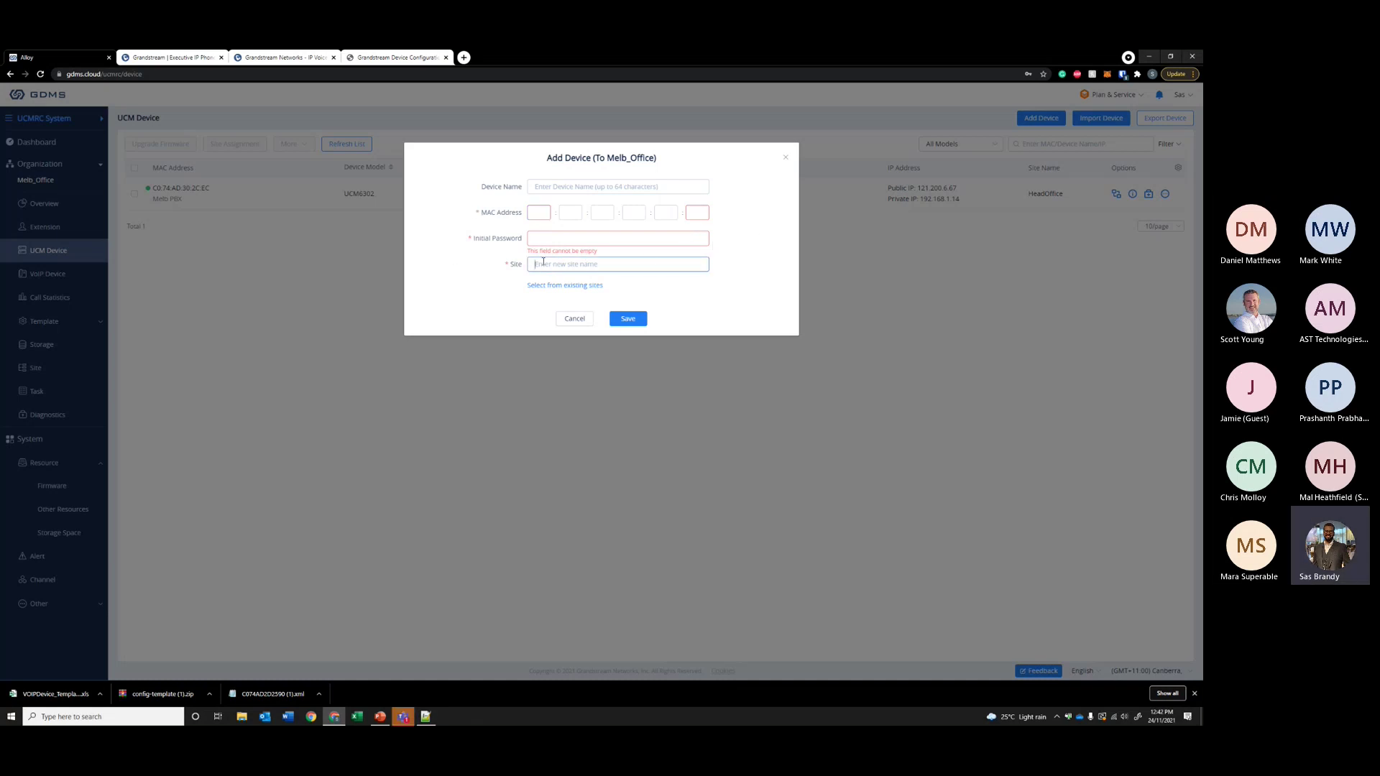
pyautogui.click(785, 158)
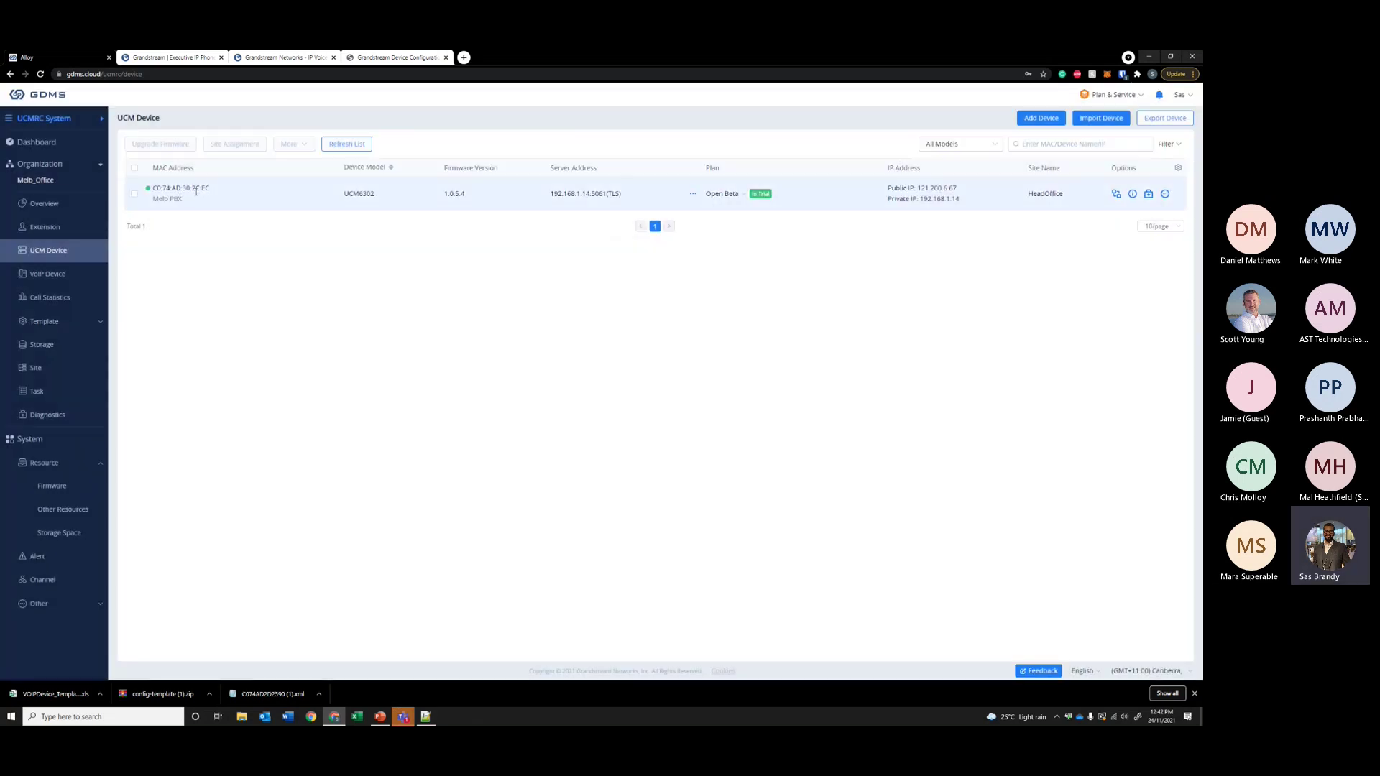
# - Bring up the Melb PBX's UCM6302 remote login page in a new tab, then view its Device Details
pyautogui.click(1115, 194)
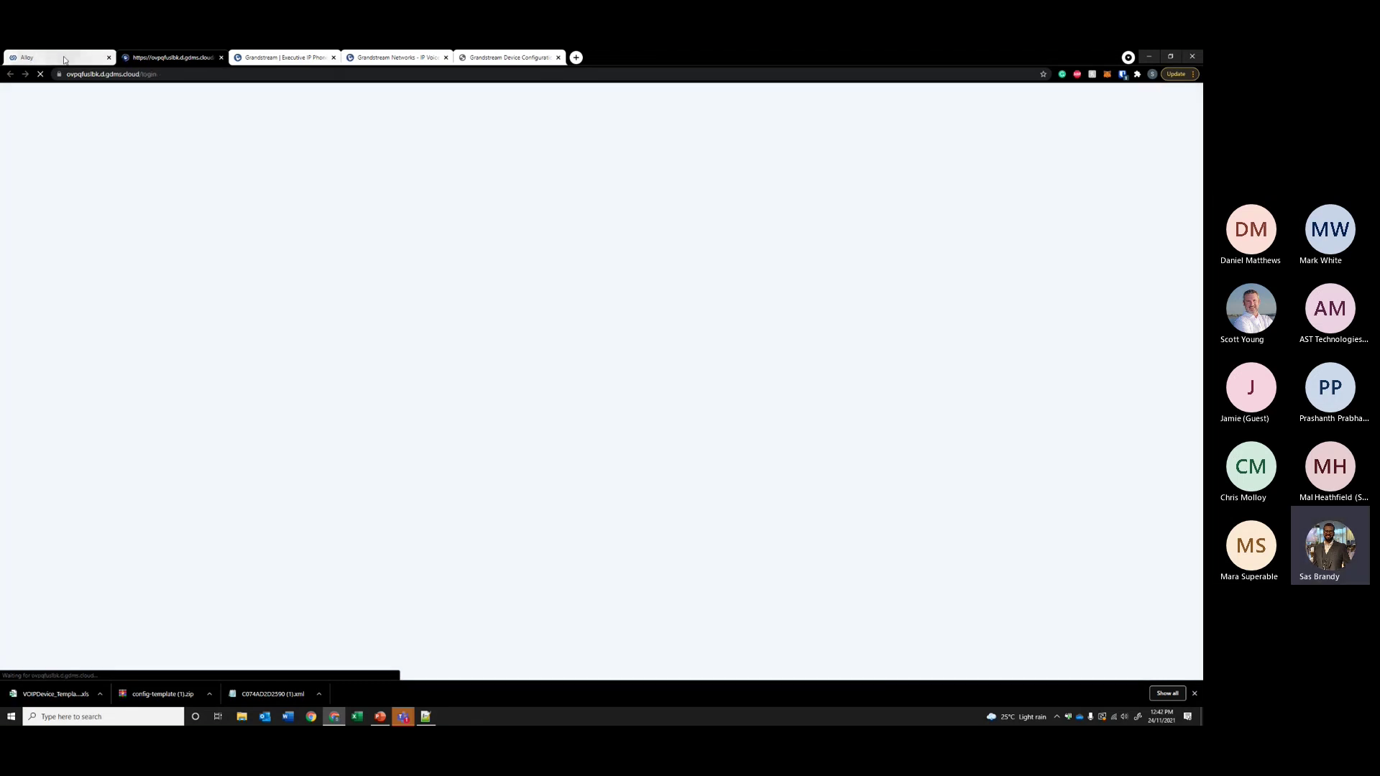
pyautogui.click(64, 60)
pyautogui.click(171, 58)
pyautogui.tripleClick(601, 204)
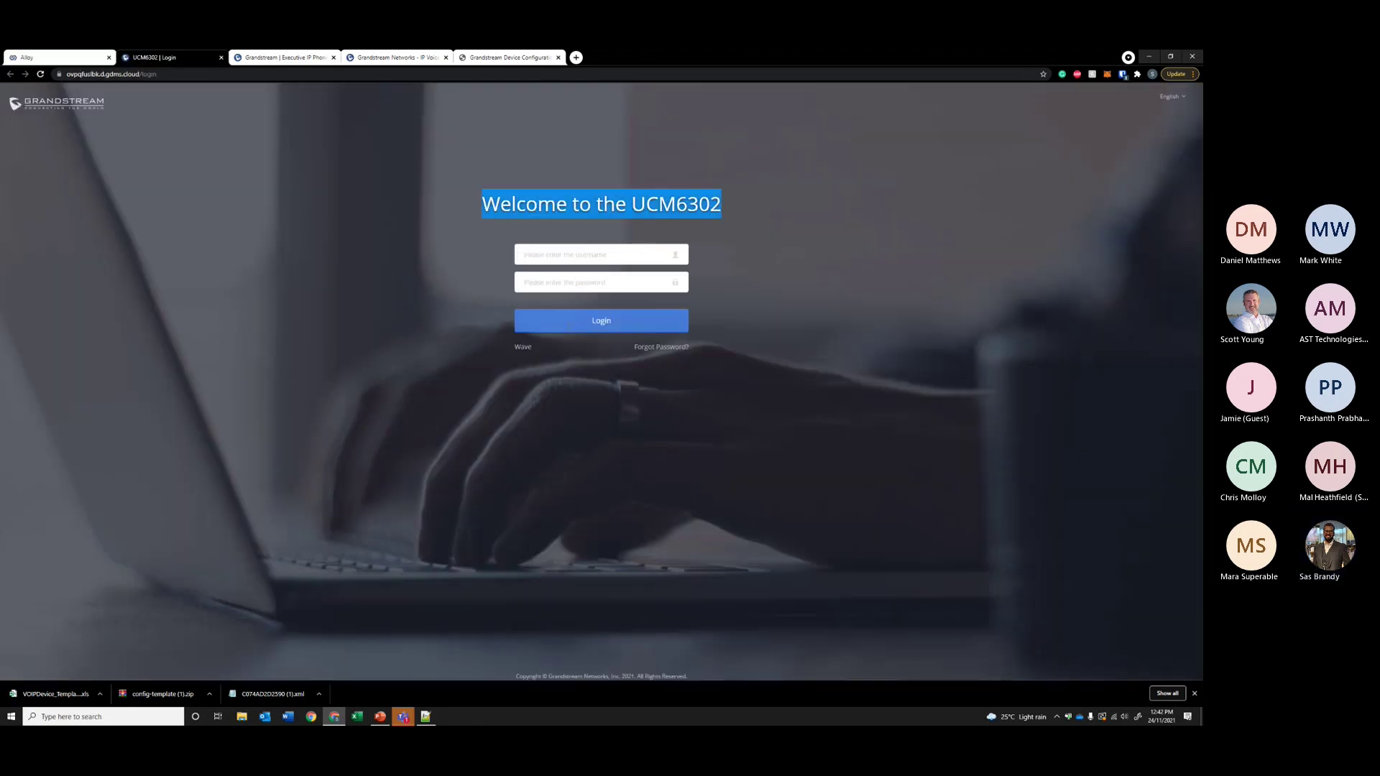
pyautogui.moveTo(721, 209); pyautogui.dragTo(675, 347)
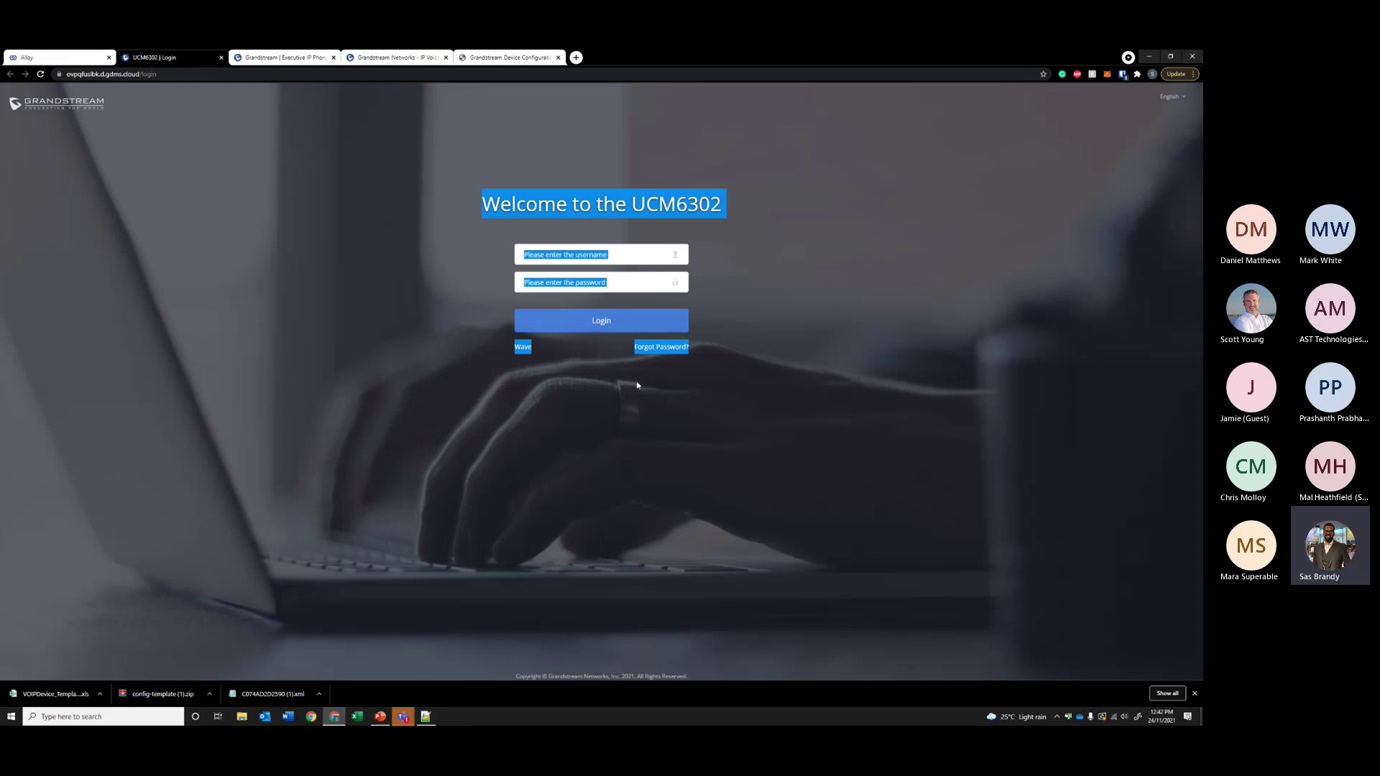
pyautogui.click(66, 58)
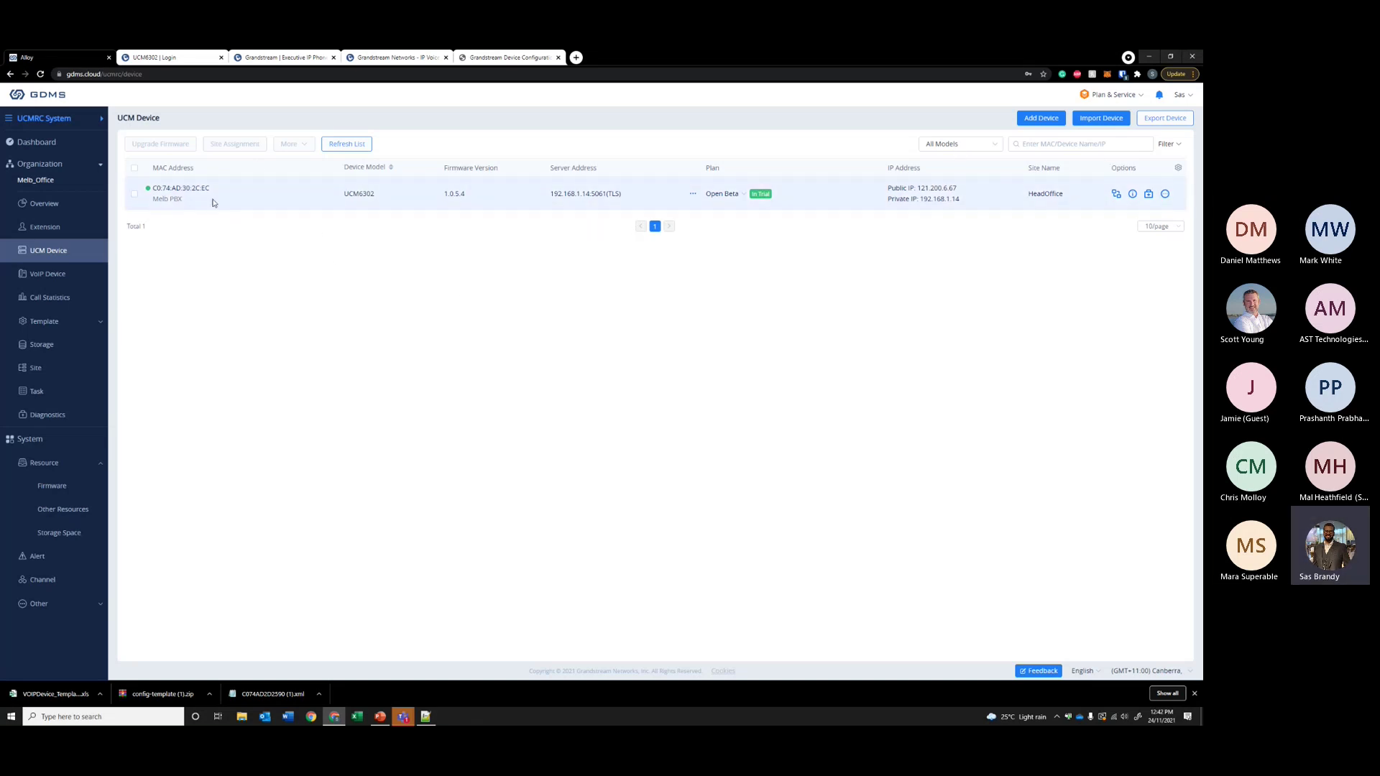
pyautogui.click(1116, 194)
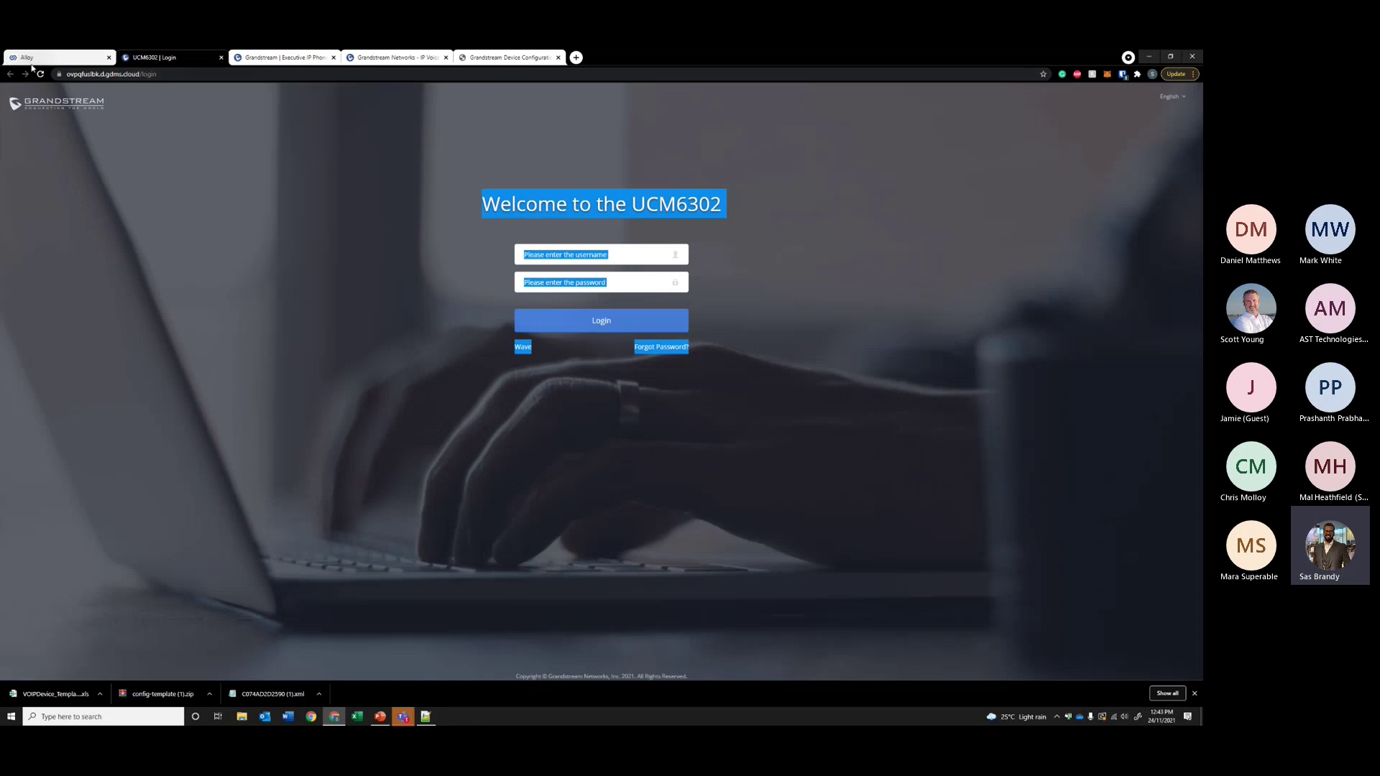
pyautogui.hotkey('ctrl', 'Tab')
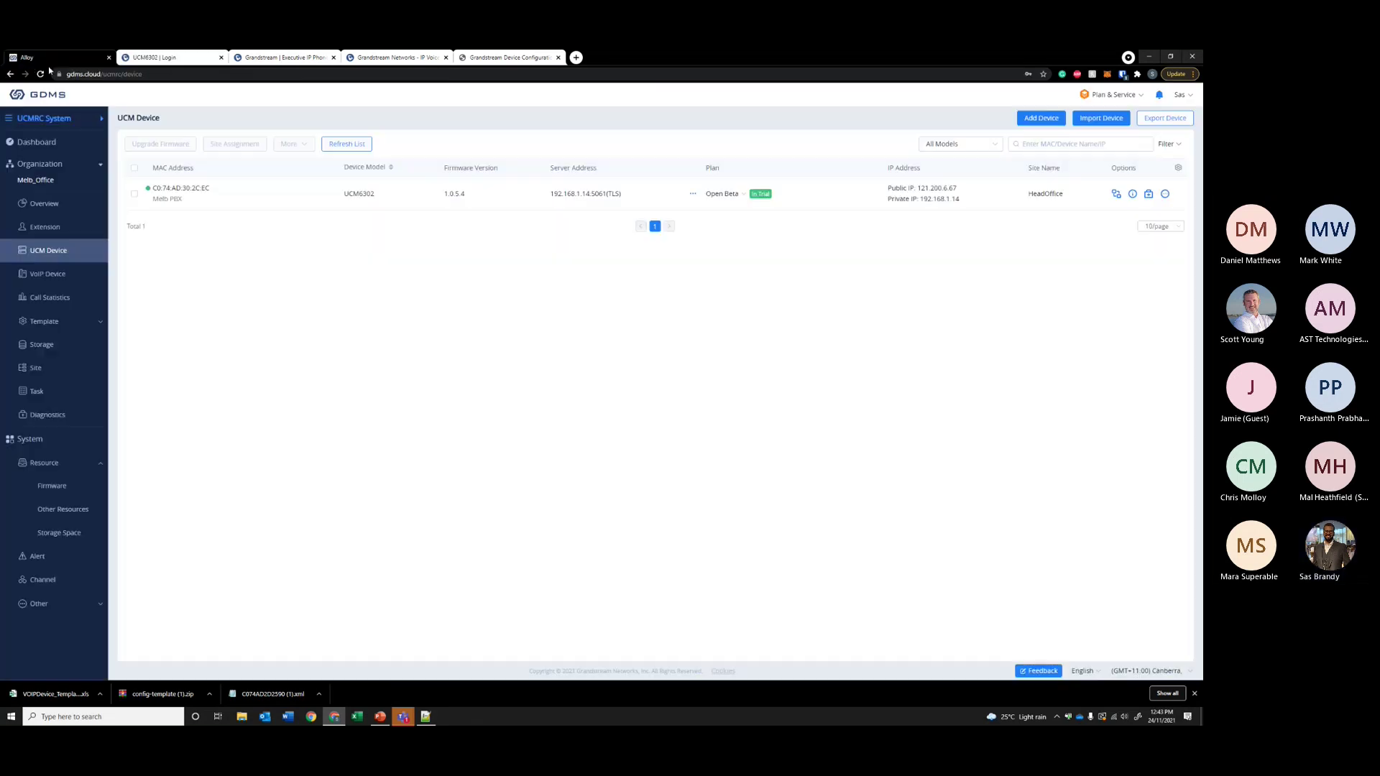
pyautogui.click(1133, 194)
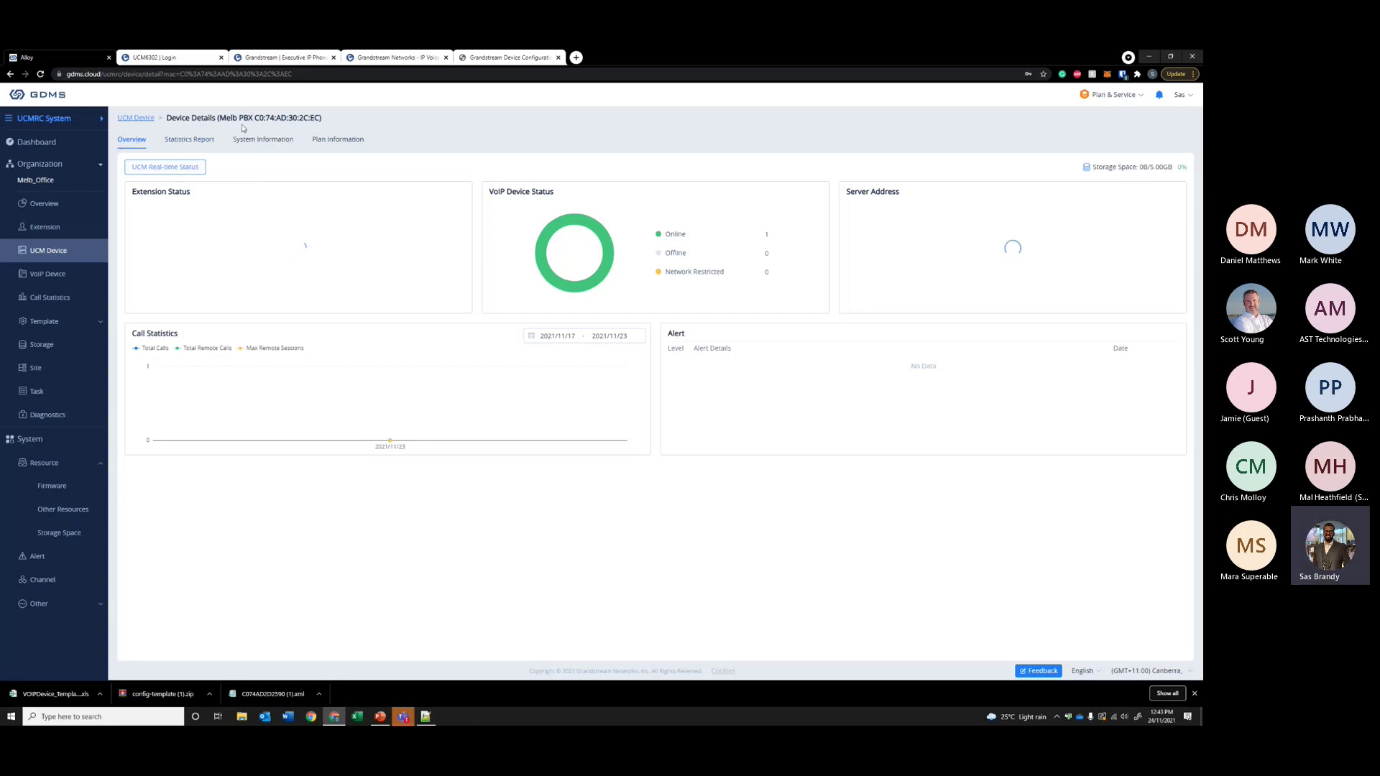
# - Restart the Melb PBX diagnosis and view its Capture Trace section and time limit note
pyautogui.click(49, 250)
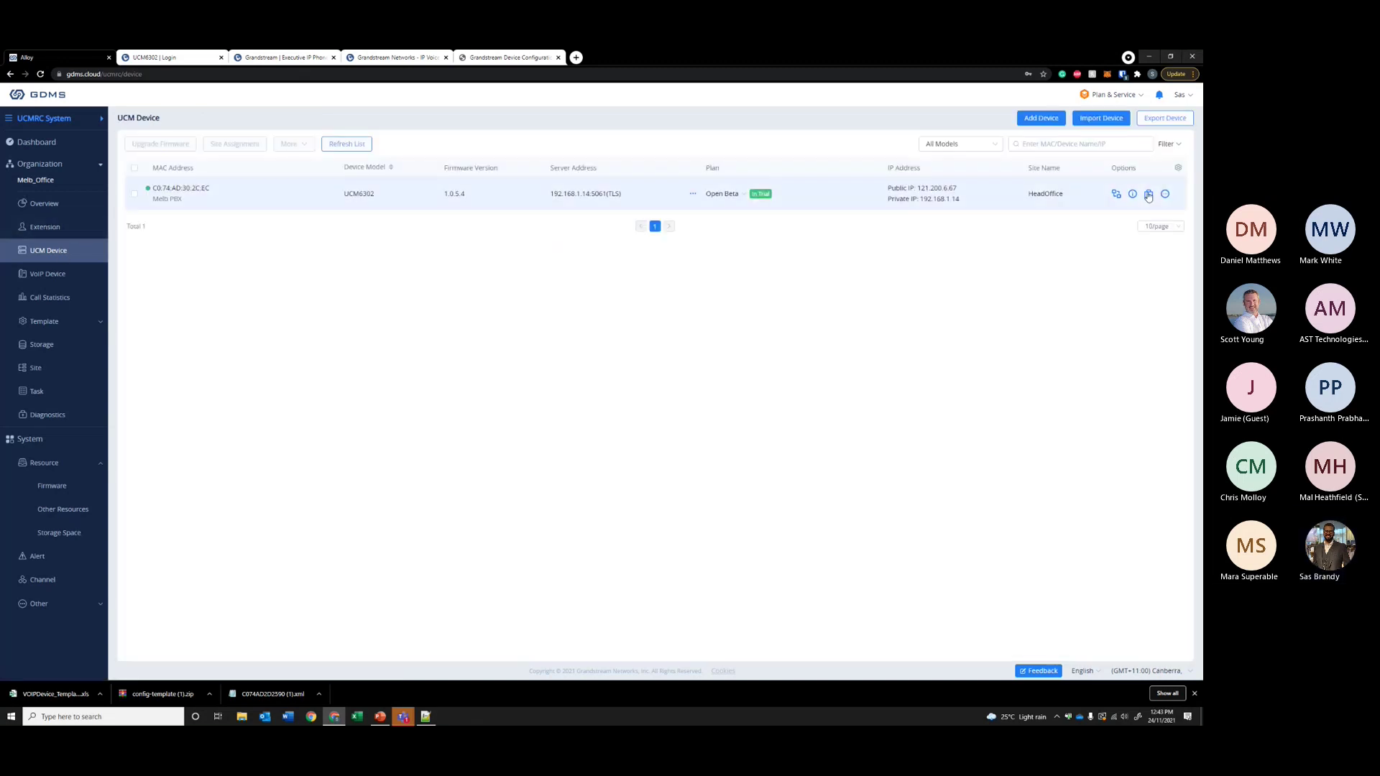
pyautogui.click(1148, 194)
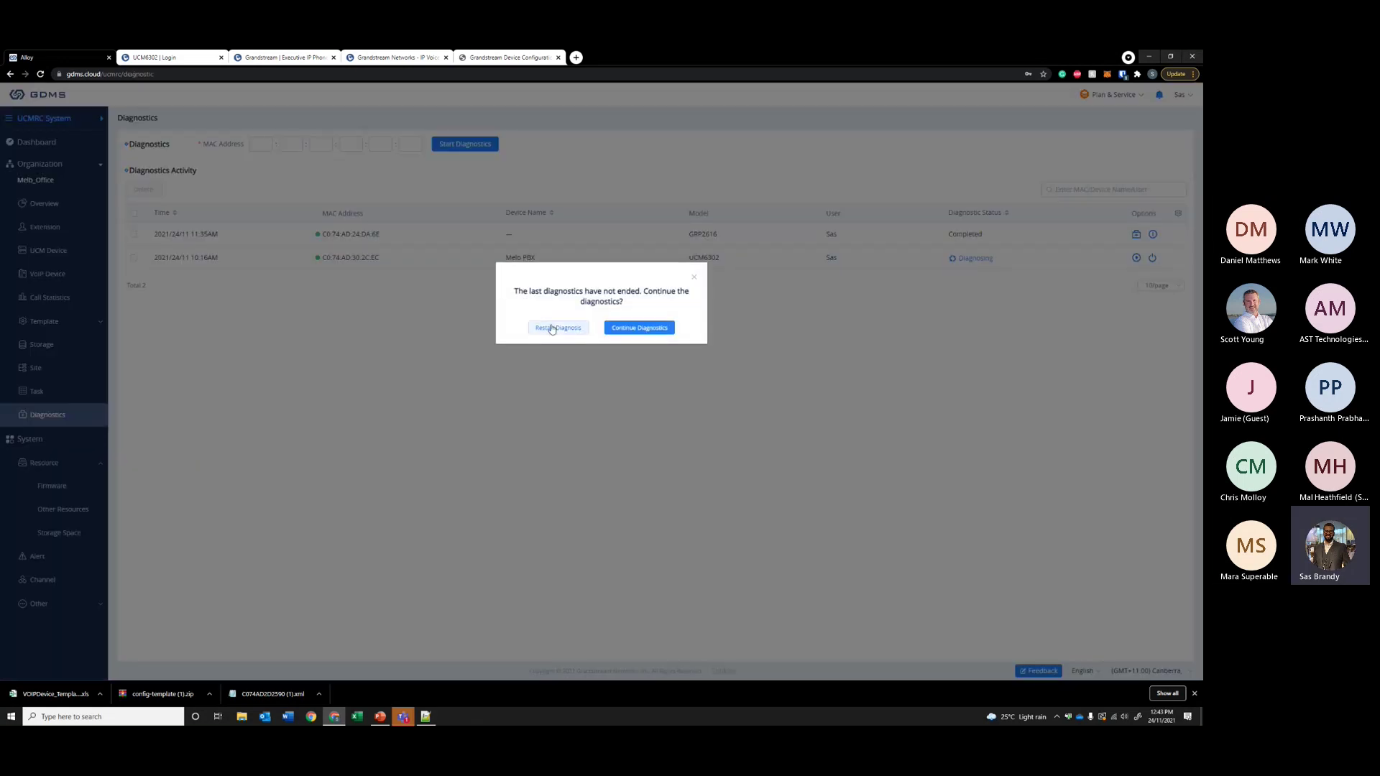
pyautogui.click(567, 329)
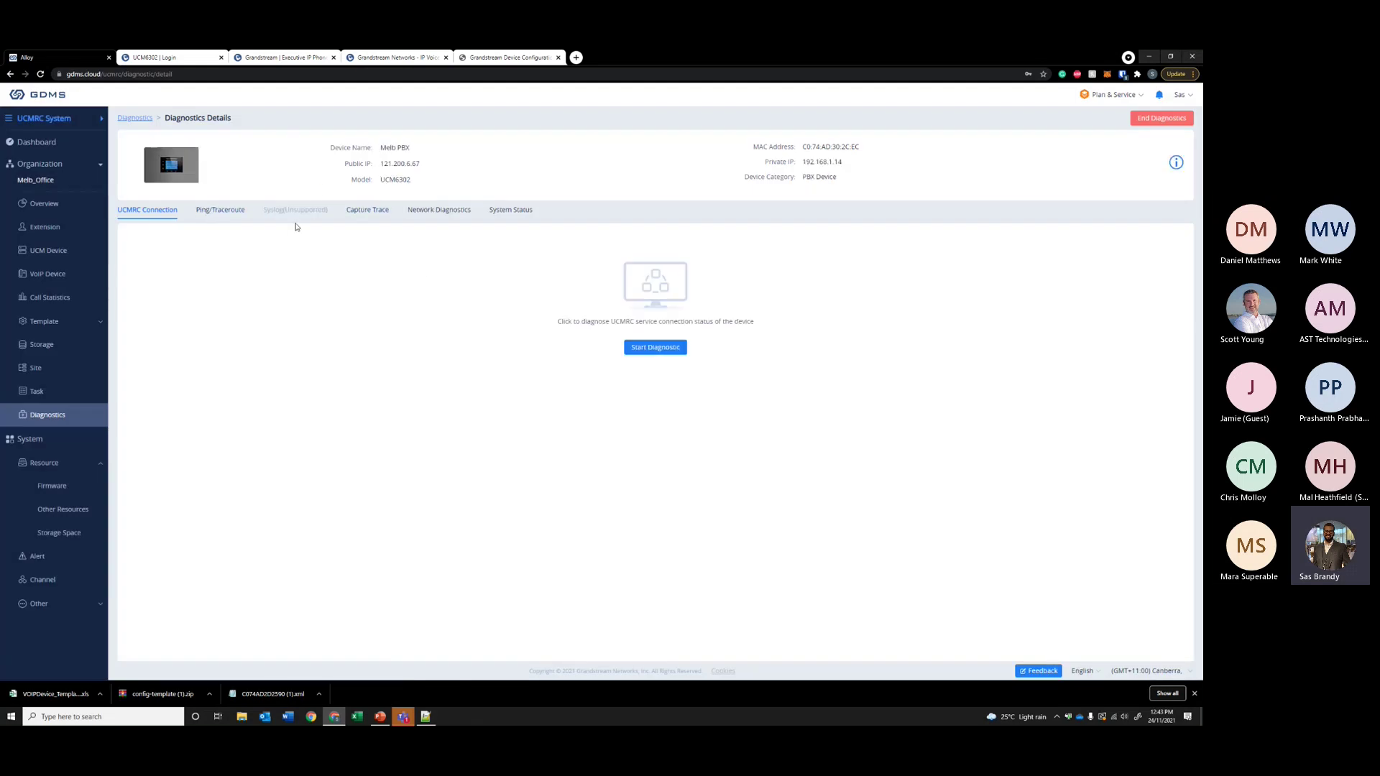
pyautogui.click(377, 216)
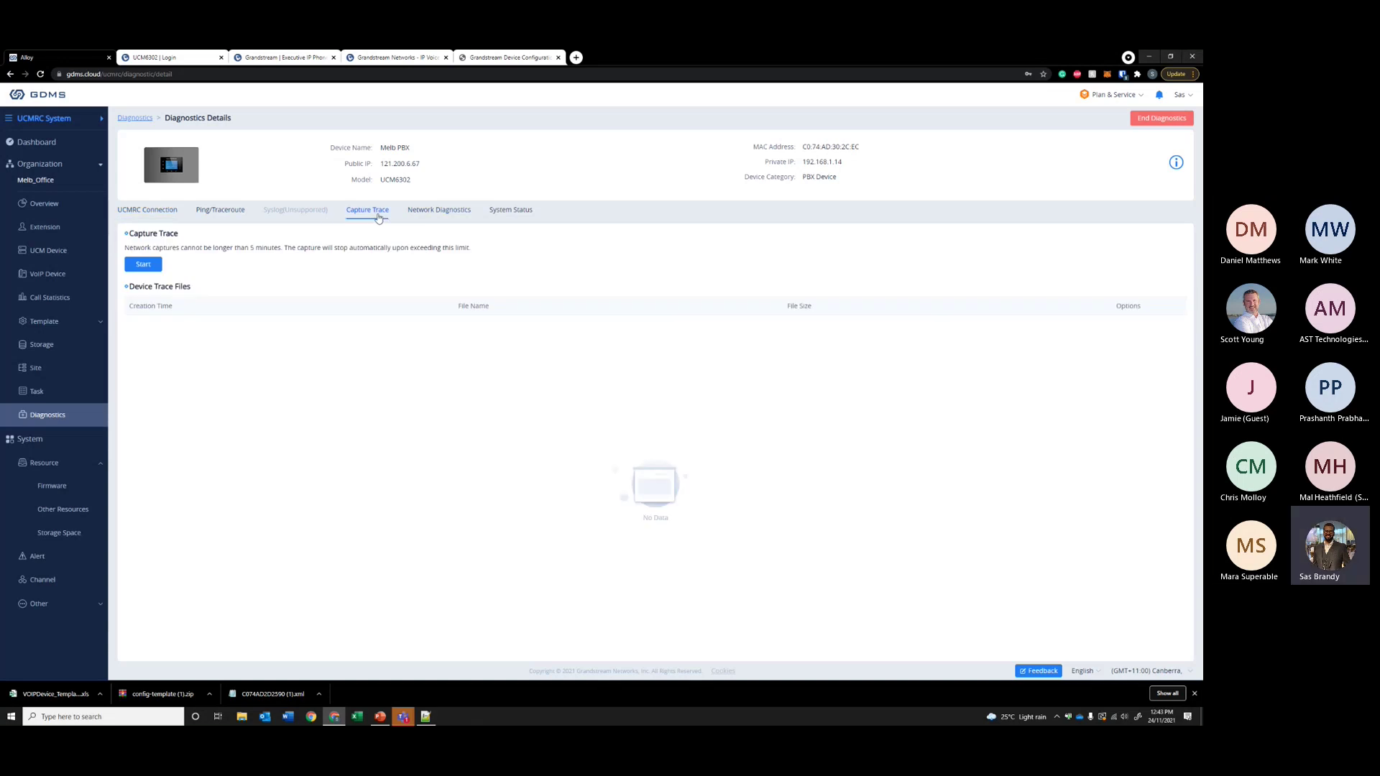
pyautogui.moveTo(191, 248); pyautogui.dragTo(346, 257)
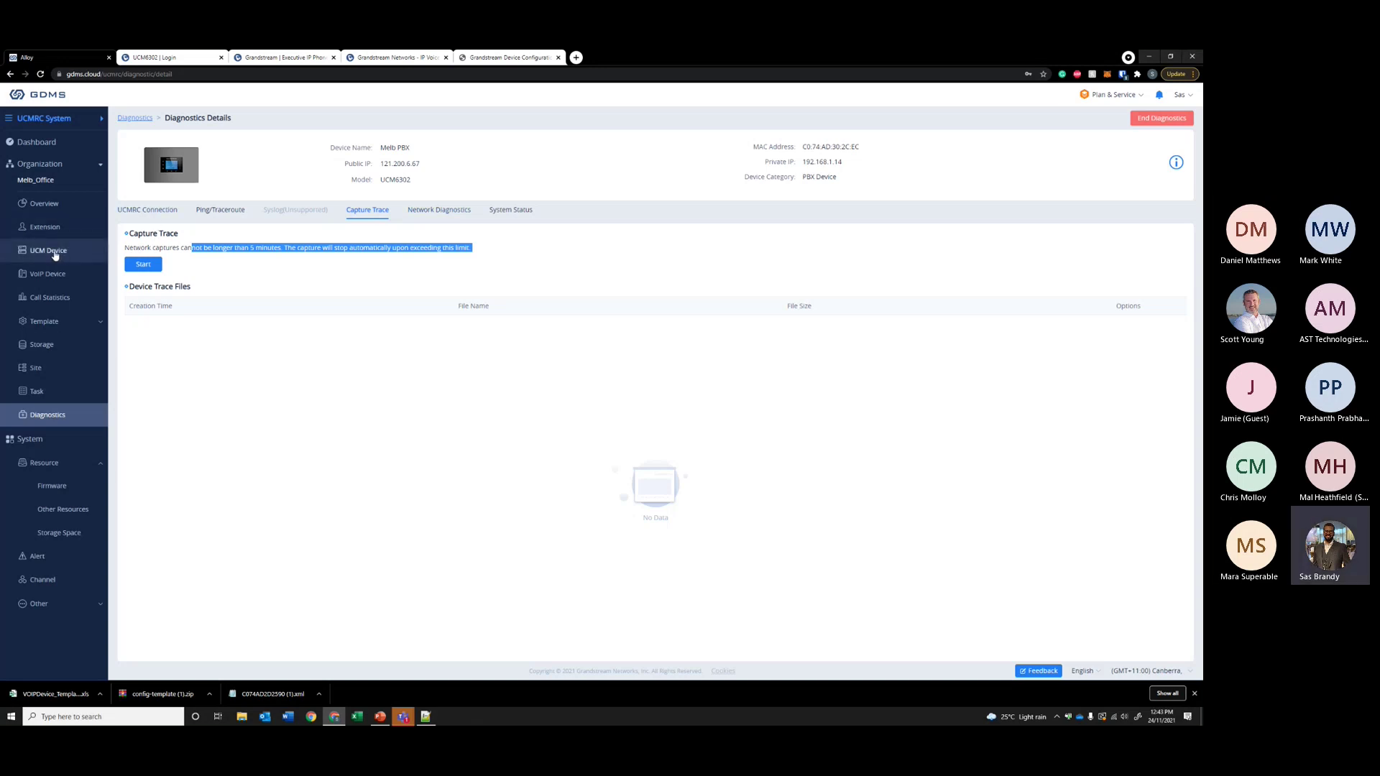
# - Open Call Statistics, then move from the UCMRC System back to the VoIP System
pyautogui.click(52, 297)
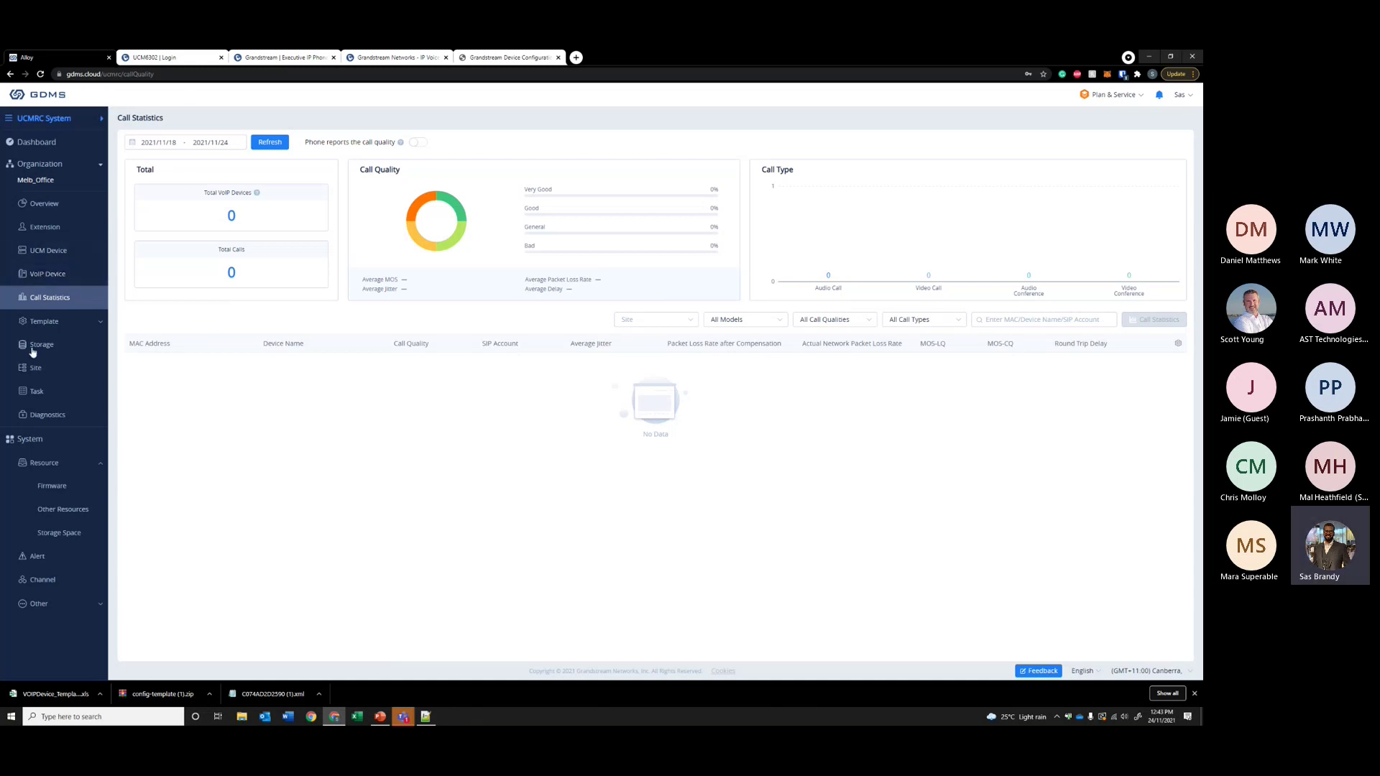
pyautogui.click(67, 120)
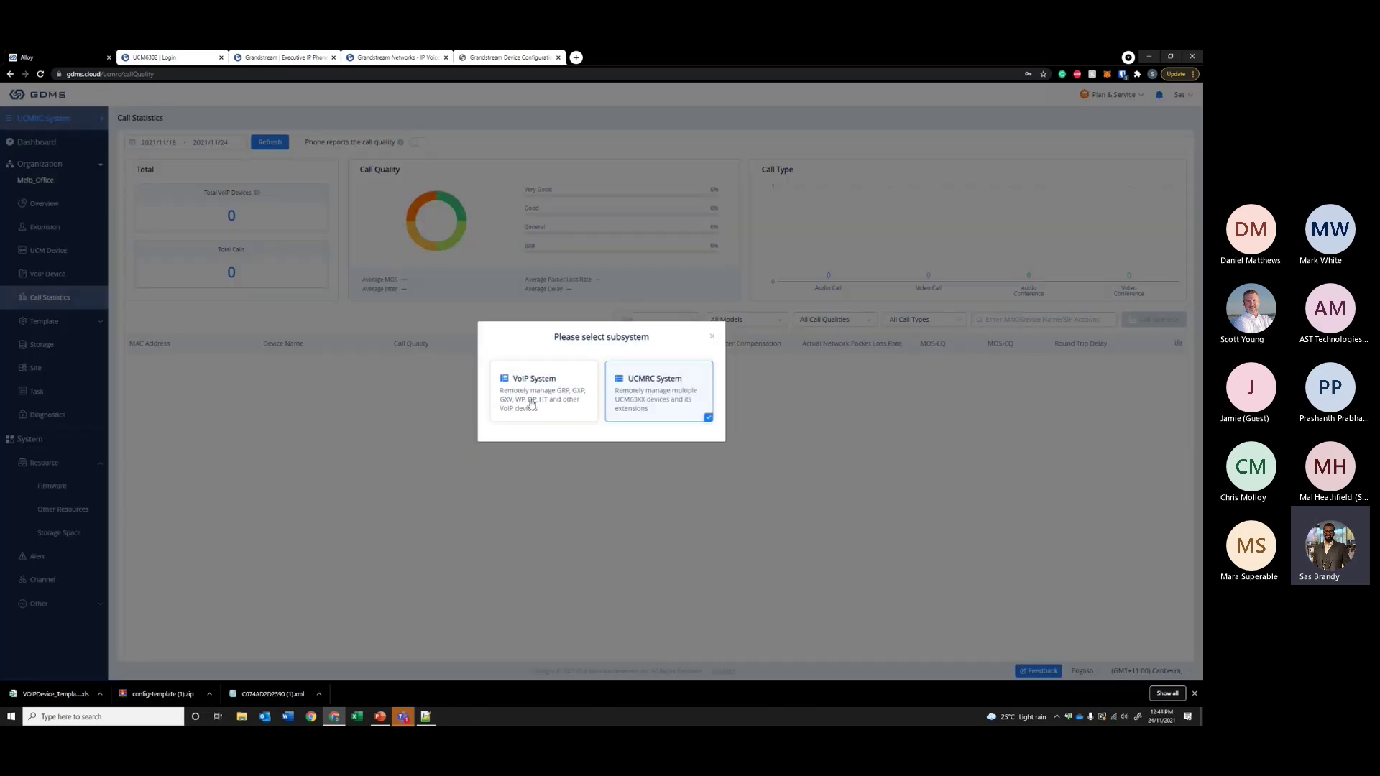
pyautogui.click(535, 401)
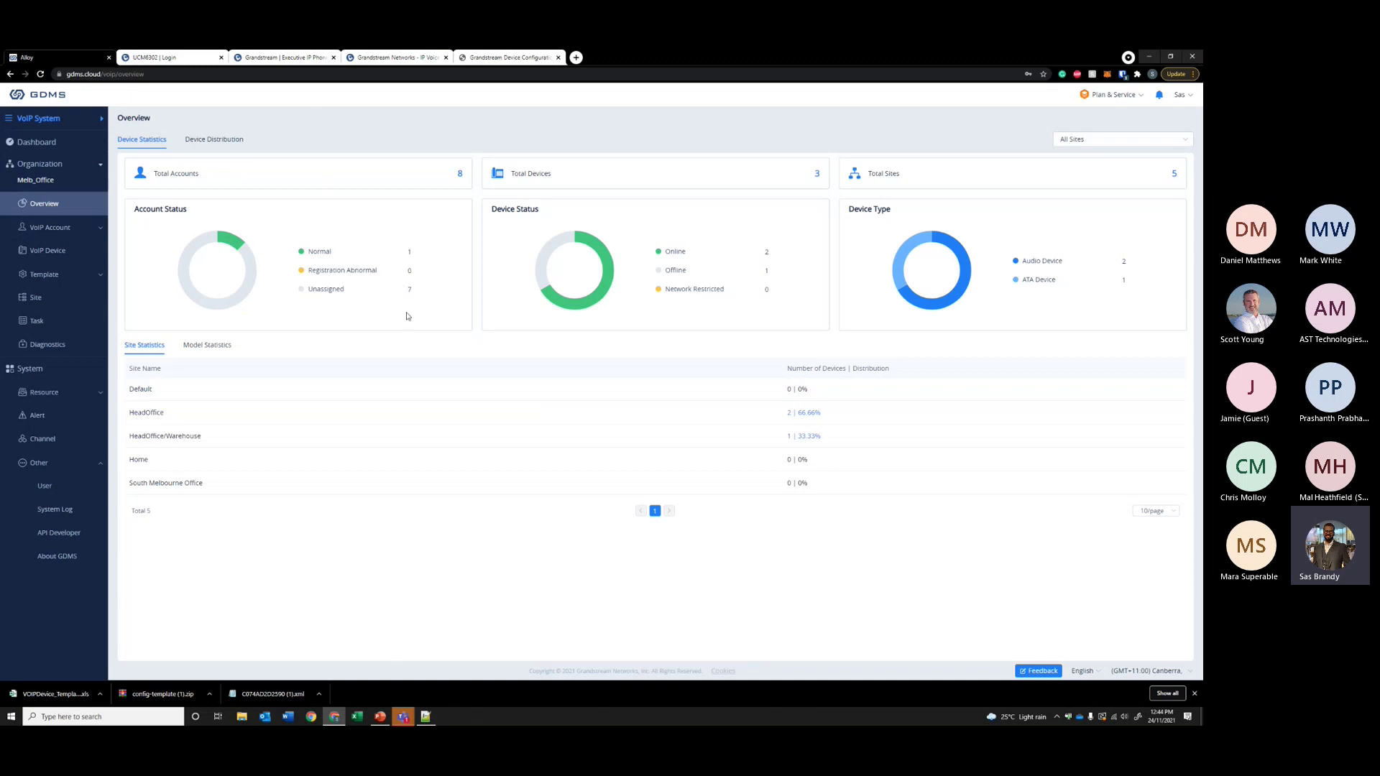
pyautogui.click(84, 230)
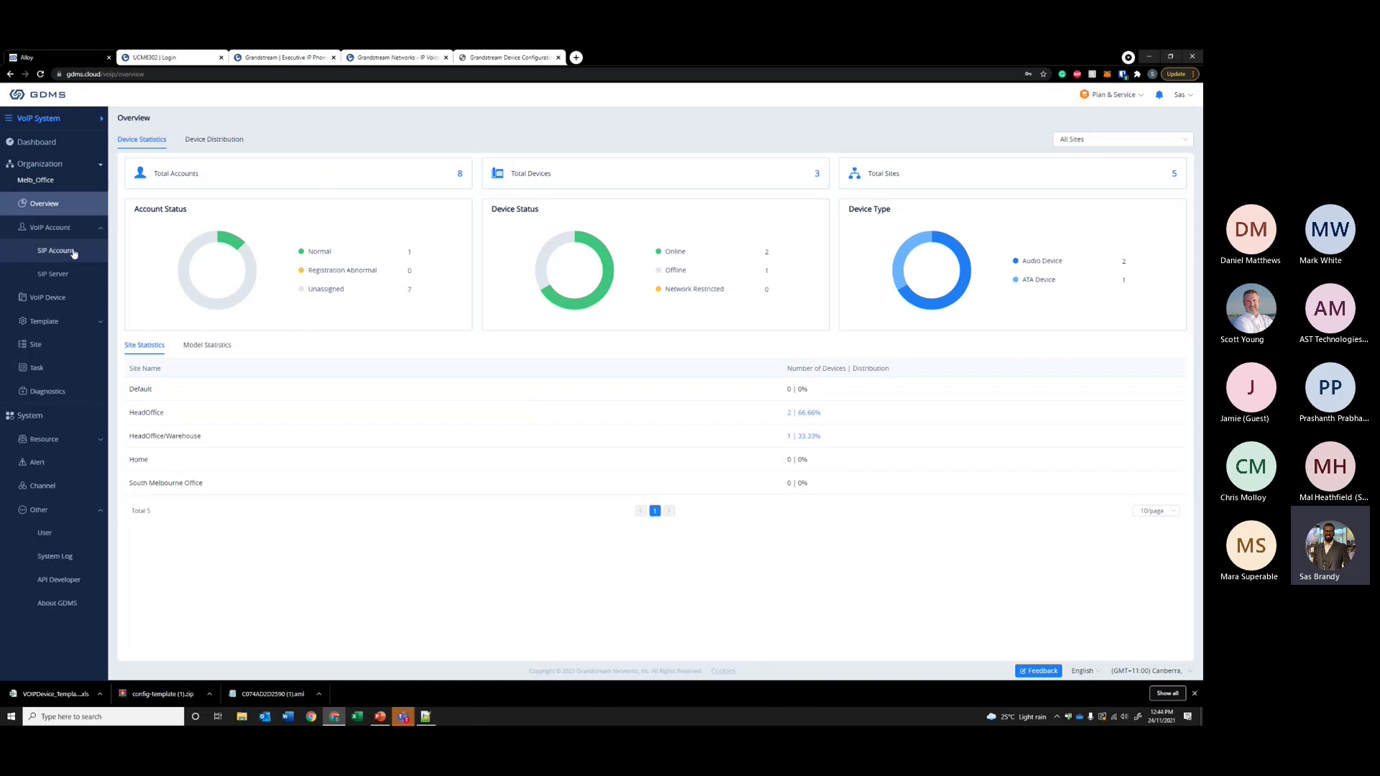
pyautogui.click(76, 252)
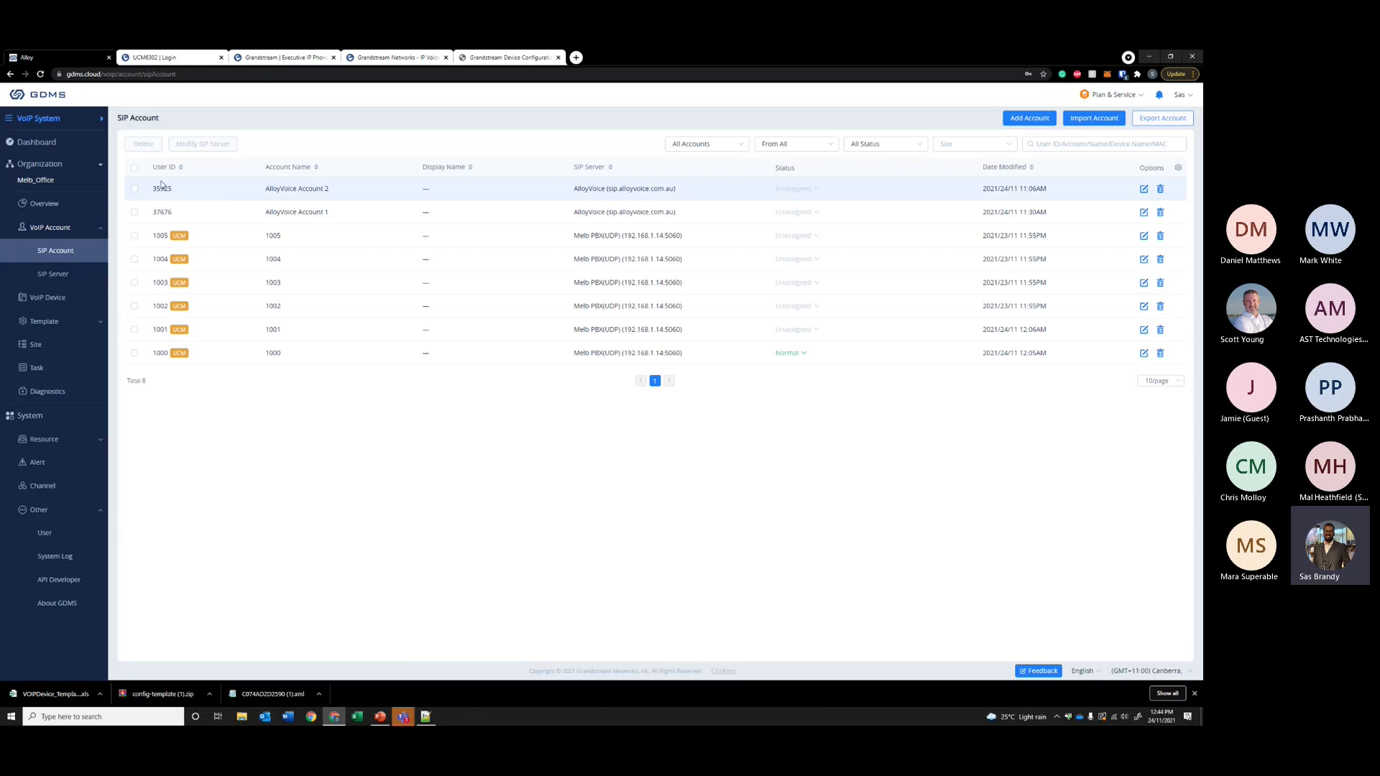
pyautogui.moveTo(161, 186)
pyautogui.mouseDown()
pyautogui.moveTo(316, 213)
pyautogui.moveTo(148, 186)
pyautogui.mouseUp()
pyautogui.click(601, 370)
pyautogui.click(508, 438)
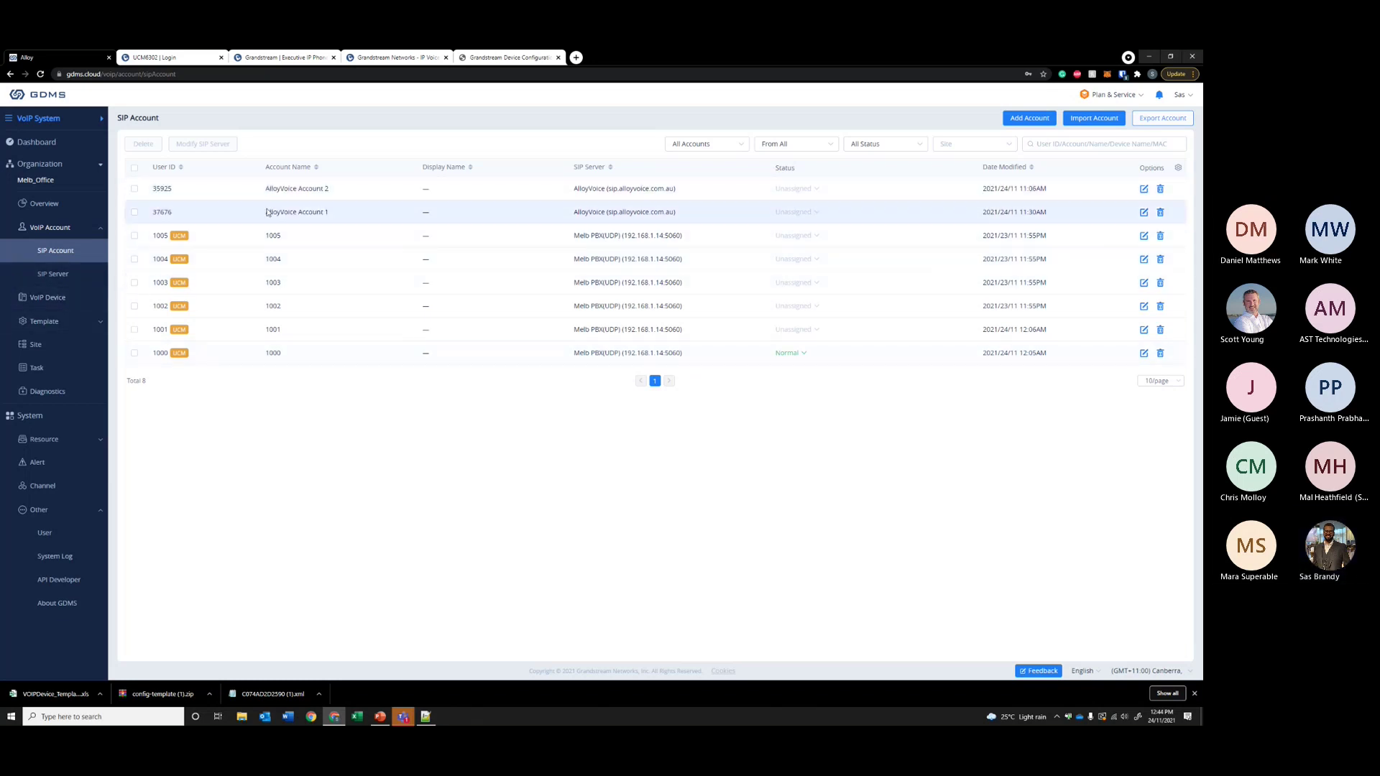
pyautogui.moveTo(263, 235); pyautogui.dragTo(313, 343)
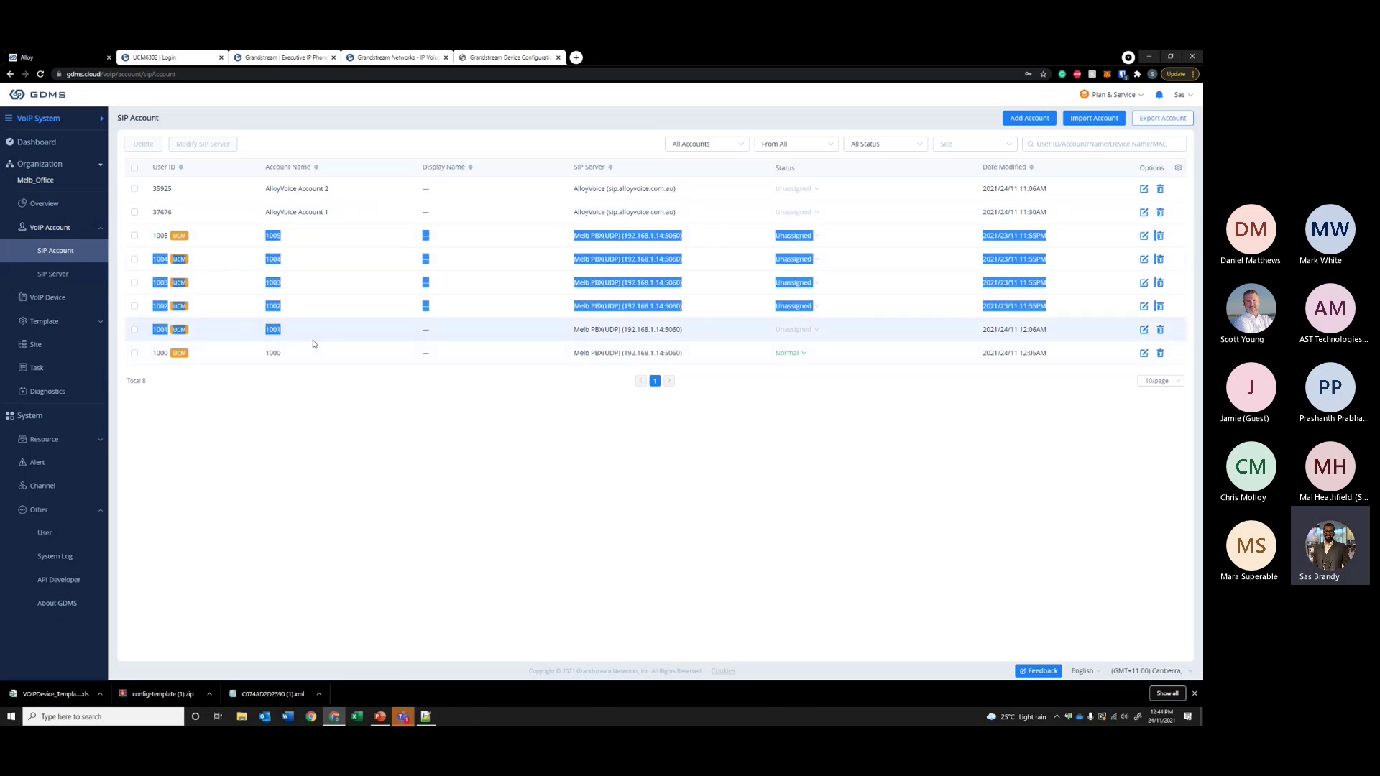
pyautogui.click(401, 414)
pyautogui.moveTo(155, 235); pyautogui.dragTo(299, 333)
pyautogui.click(366, 387)
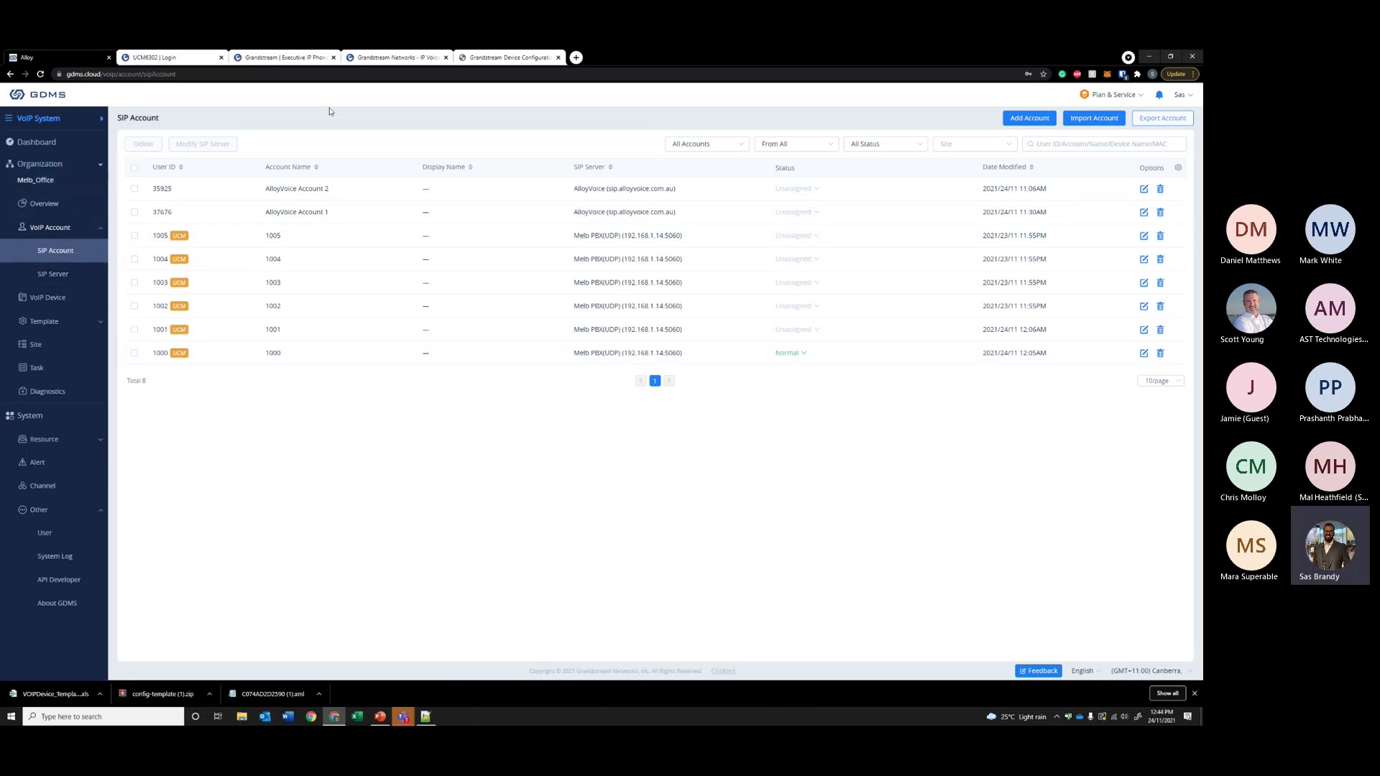
pyautogui.click(702, 146)
pyautogui.click(833, 143)
pyautogui.click(856, 395)
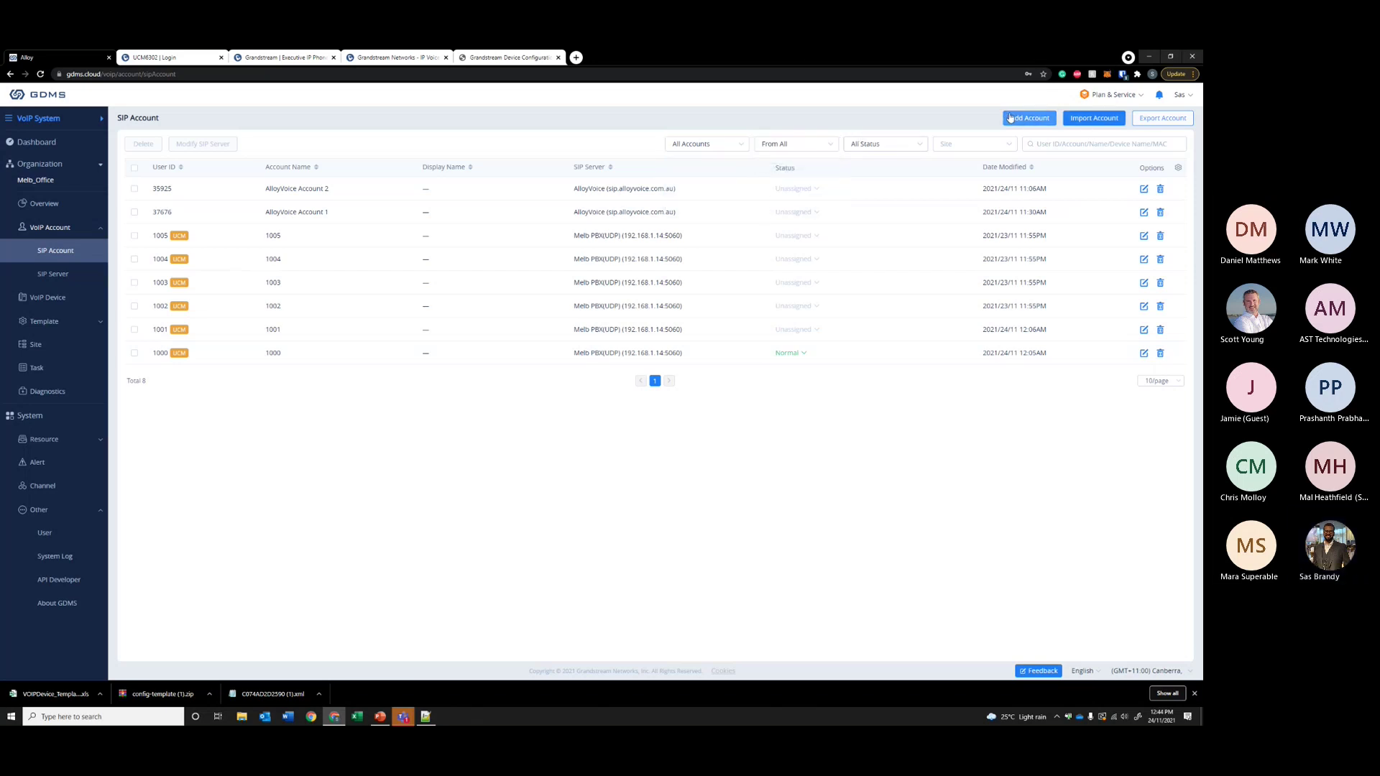
pyautogui.click(1094, 118)
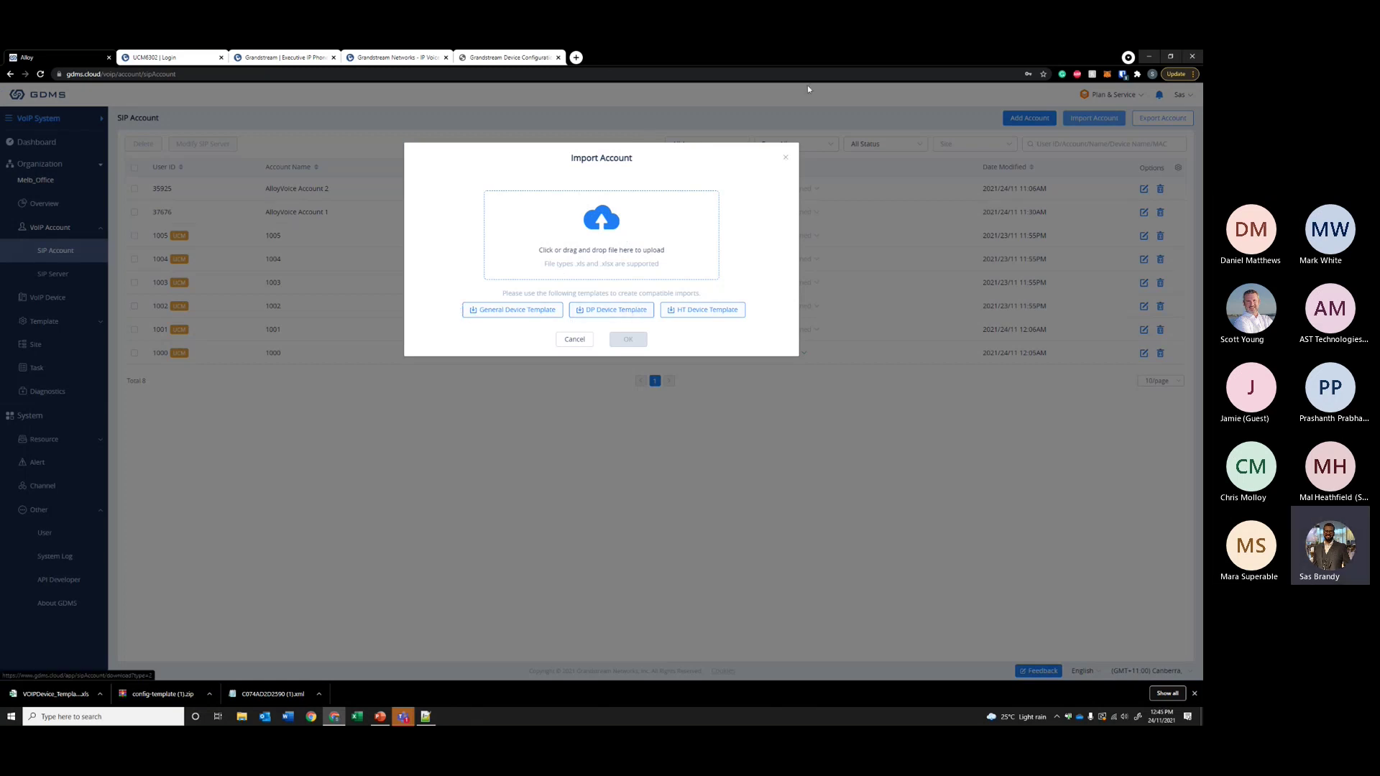
pyautogui.click(785, 158)
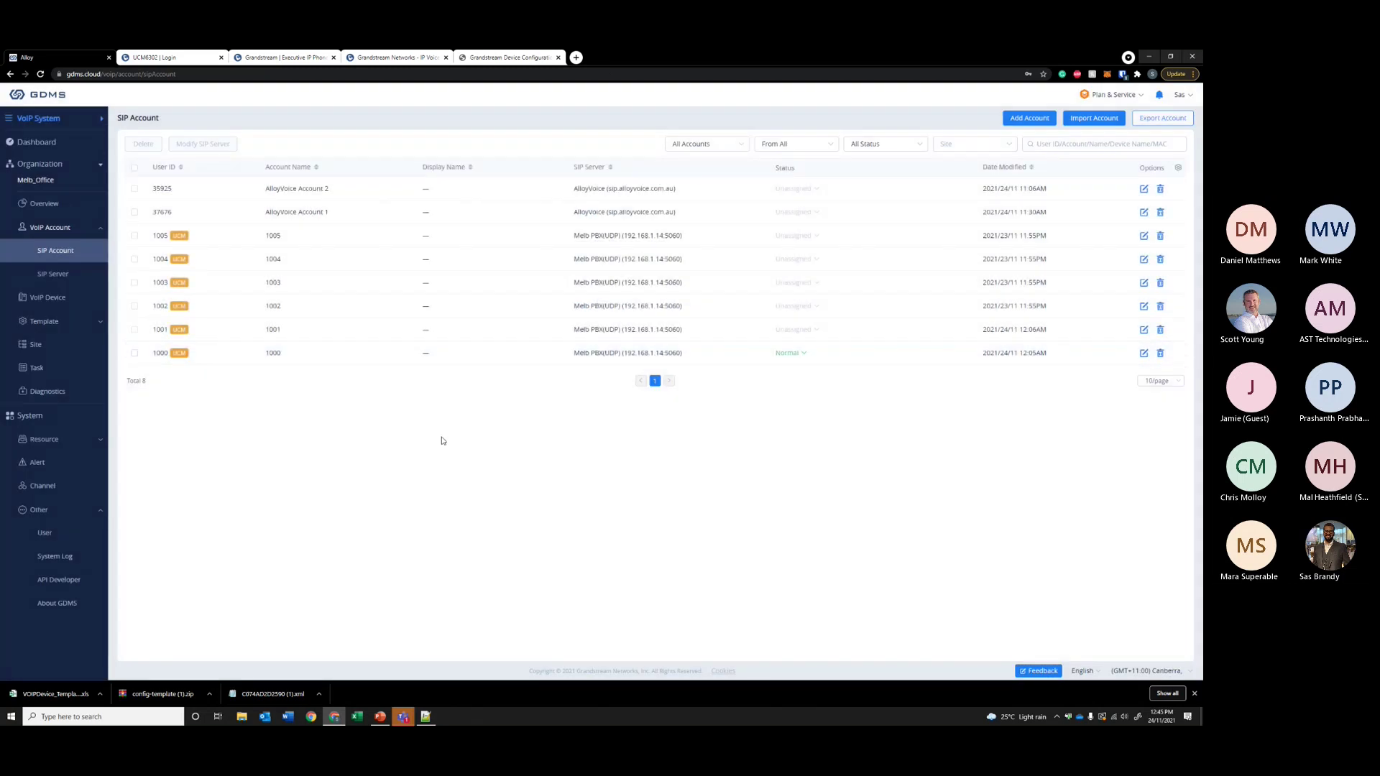
# - Review the five SIP servers, start an empty Add Server form, then go to VoIP Device instead
pyautogui.click(52, 275)
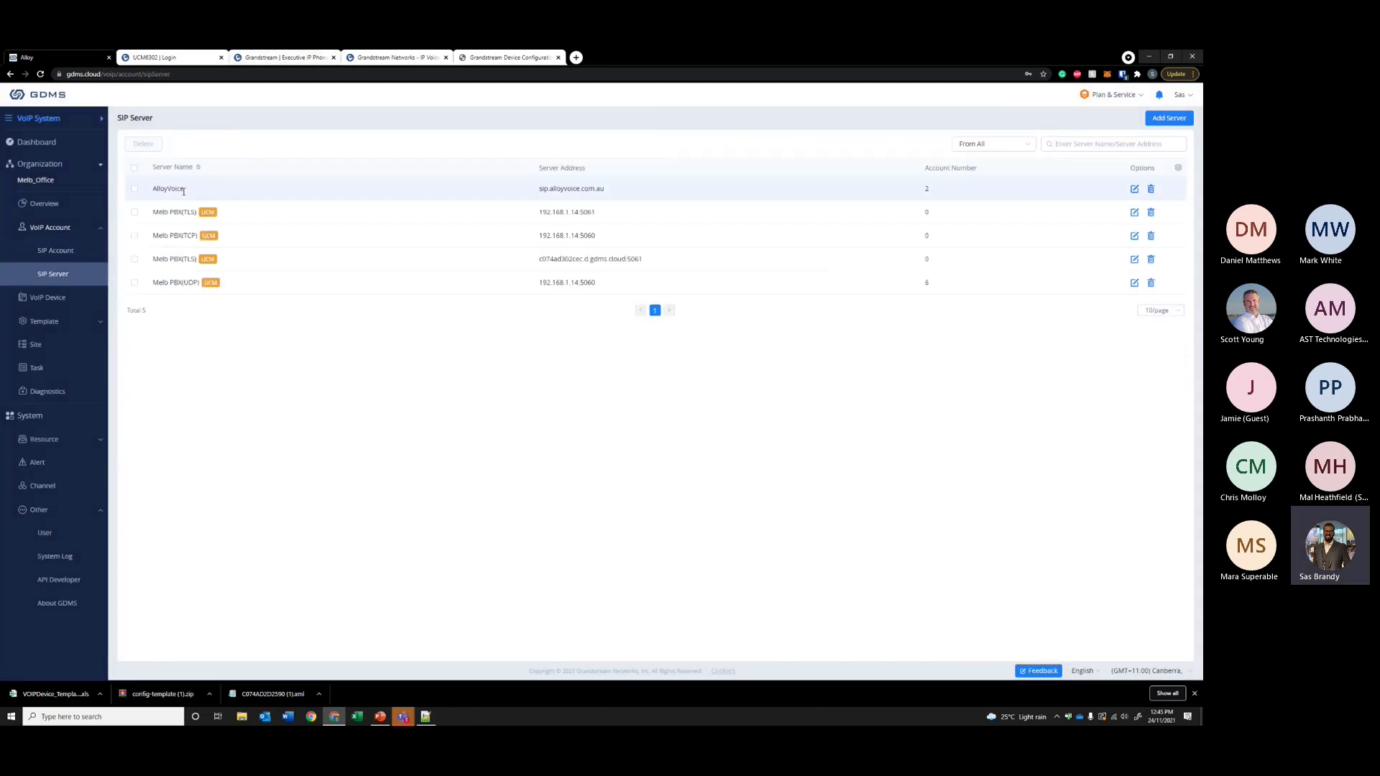
pyautogui.moveTo(149, 188); pyautogui.dragTo(613, 202)
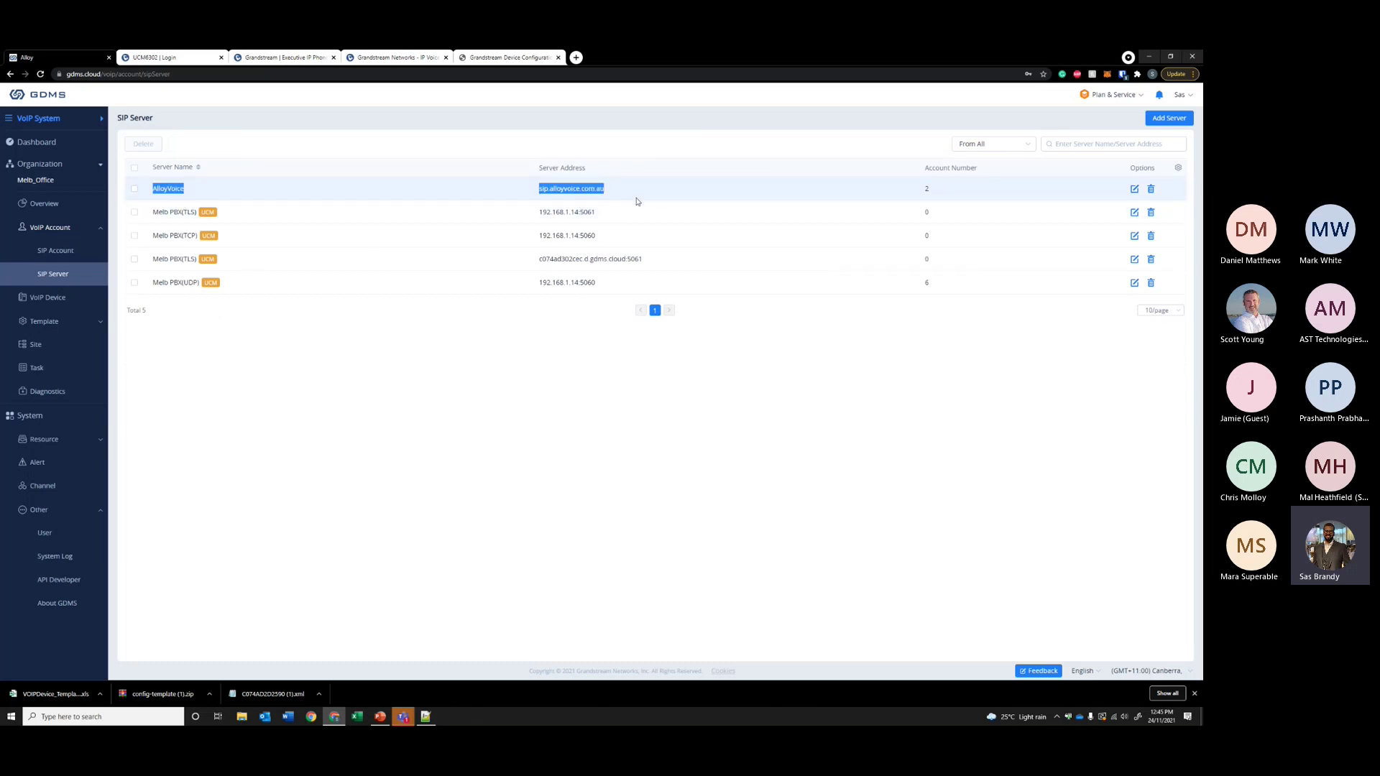
pyautogui.click(561, 401)
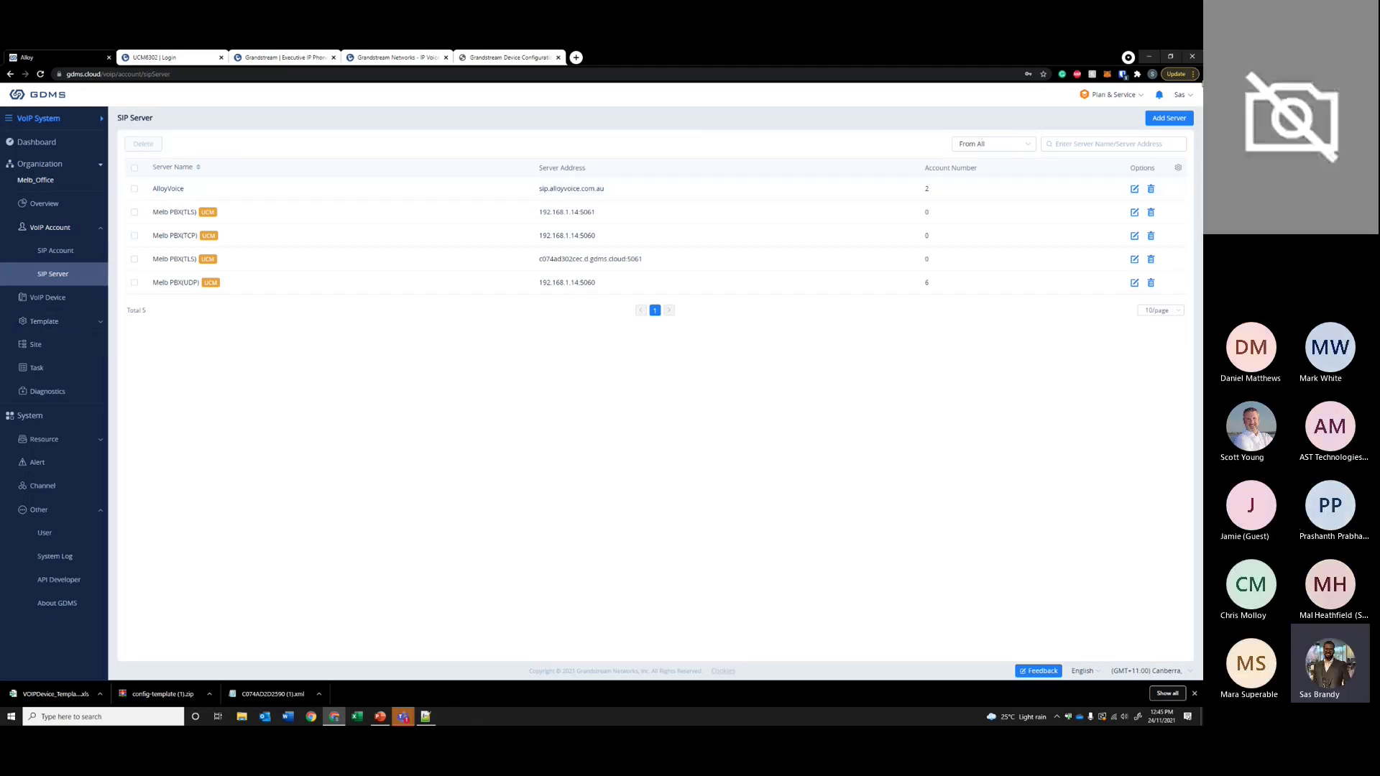
pyautogui.click(1169, 119)
pyautogui.click(321, 146)
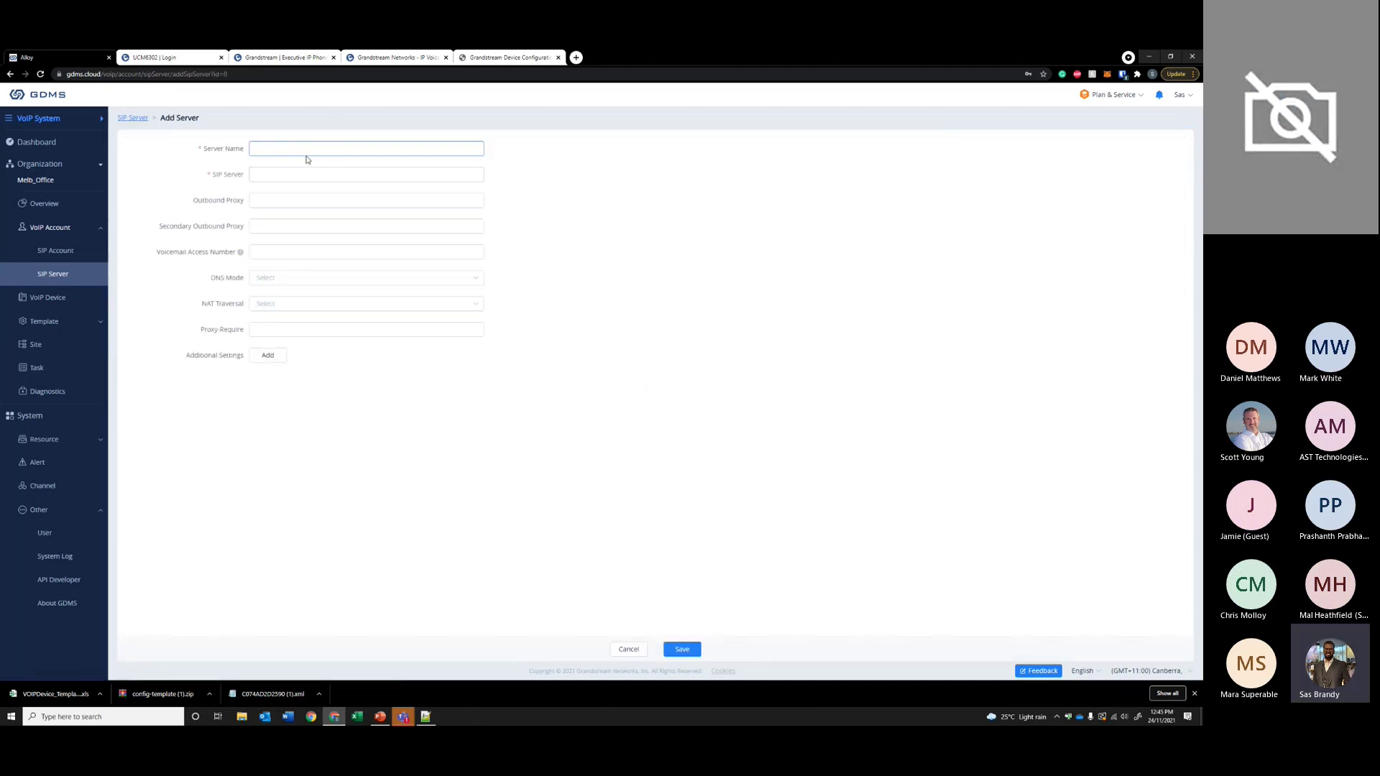
pyautogui.press('Tab')
pyautogui.click(308, 199)
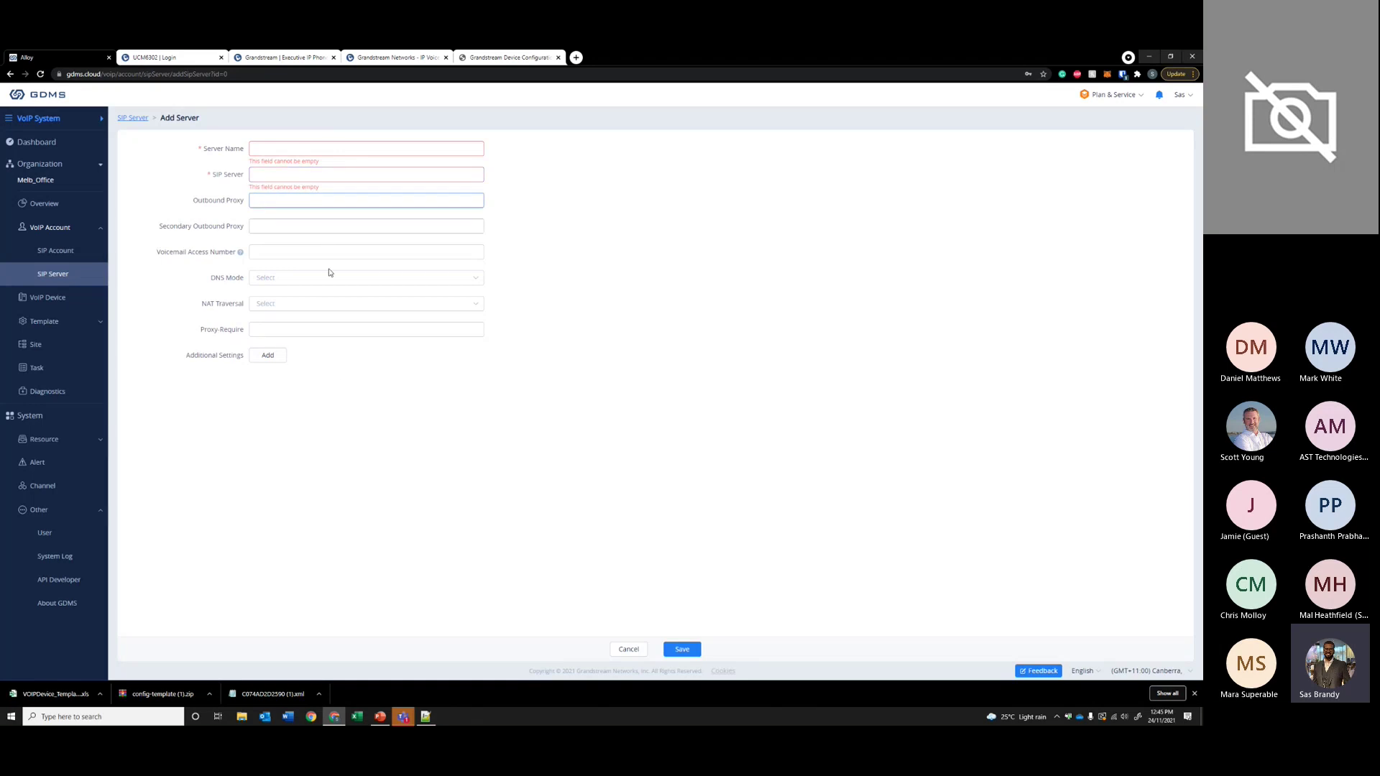
pyautogui.click(52, 289)
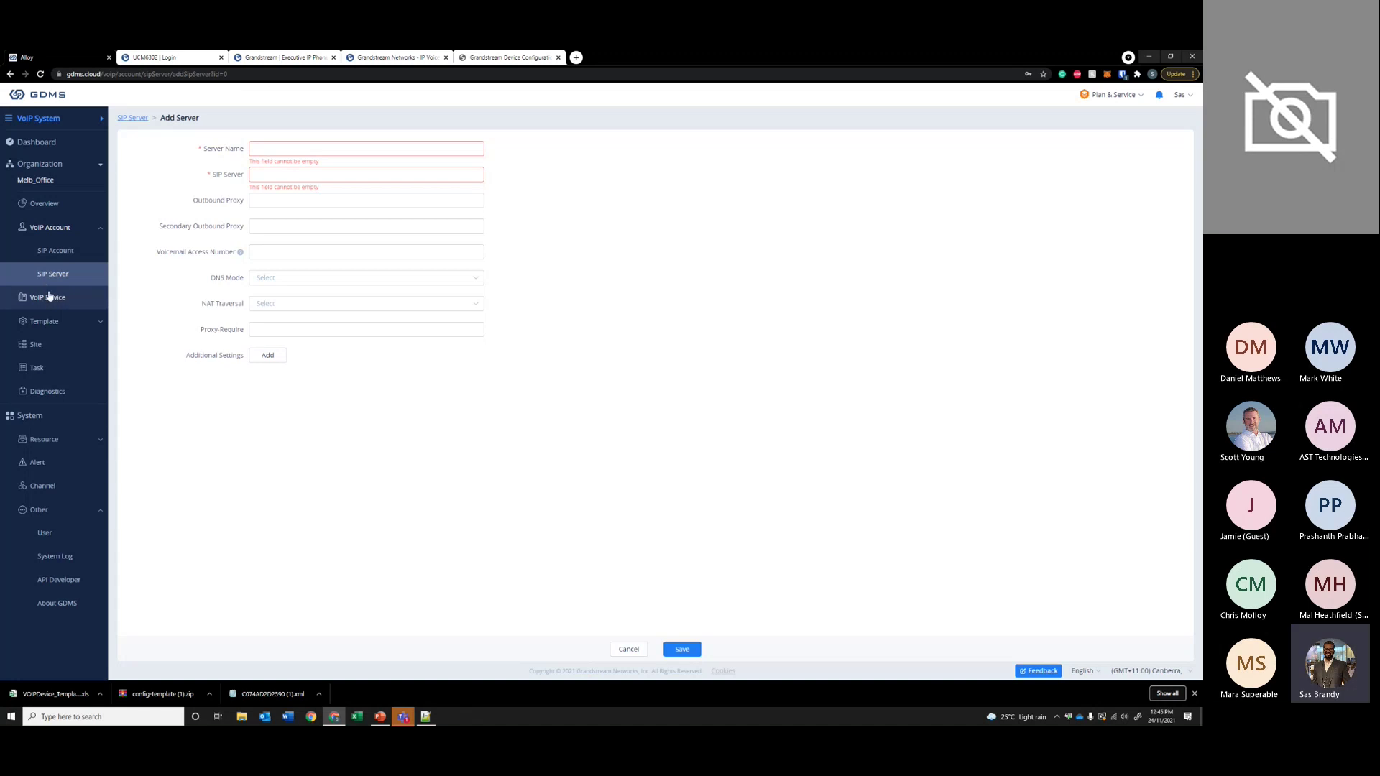
pyautogui.click(50, 297)
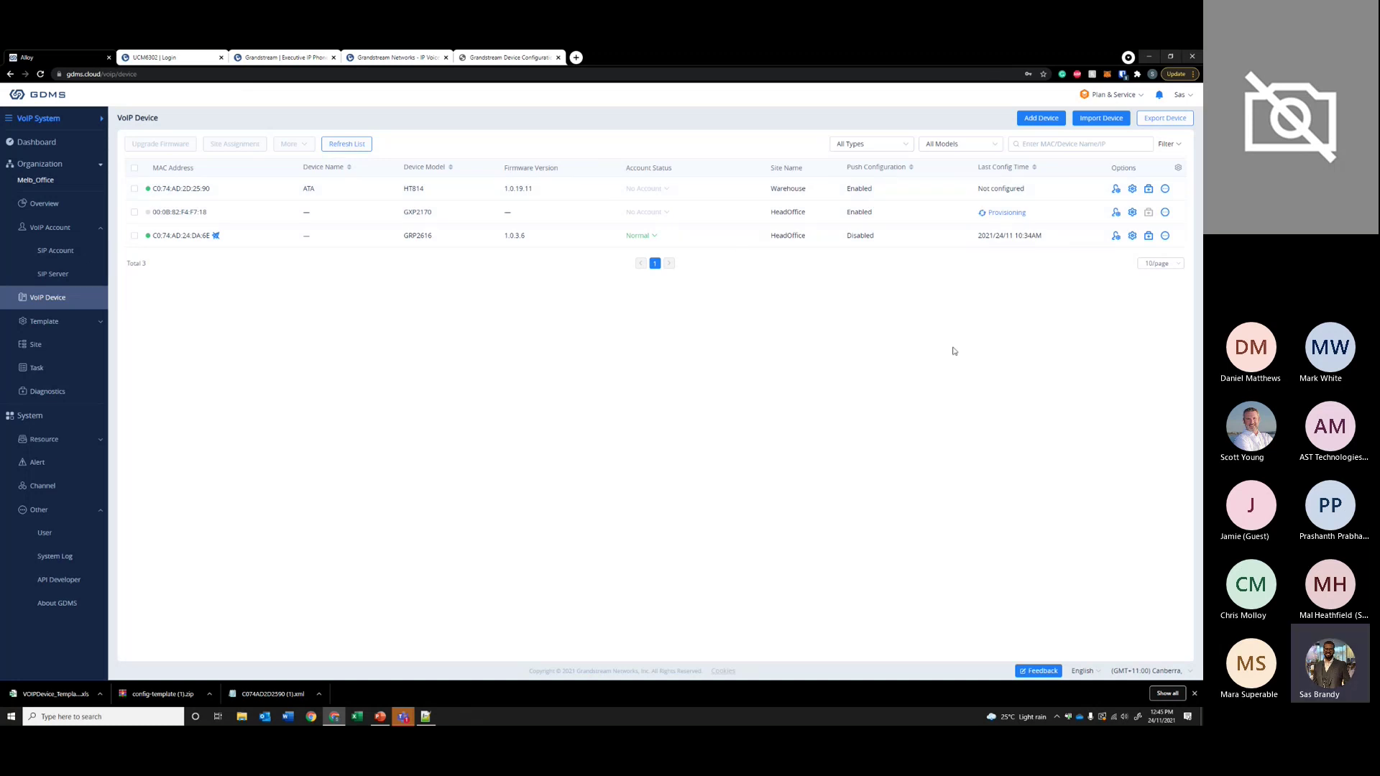
# - Start a new device entry by pasting the GRP2612's MAC address and serial number
pyautogui.click(1056, 123)
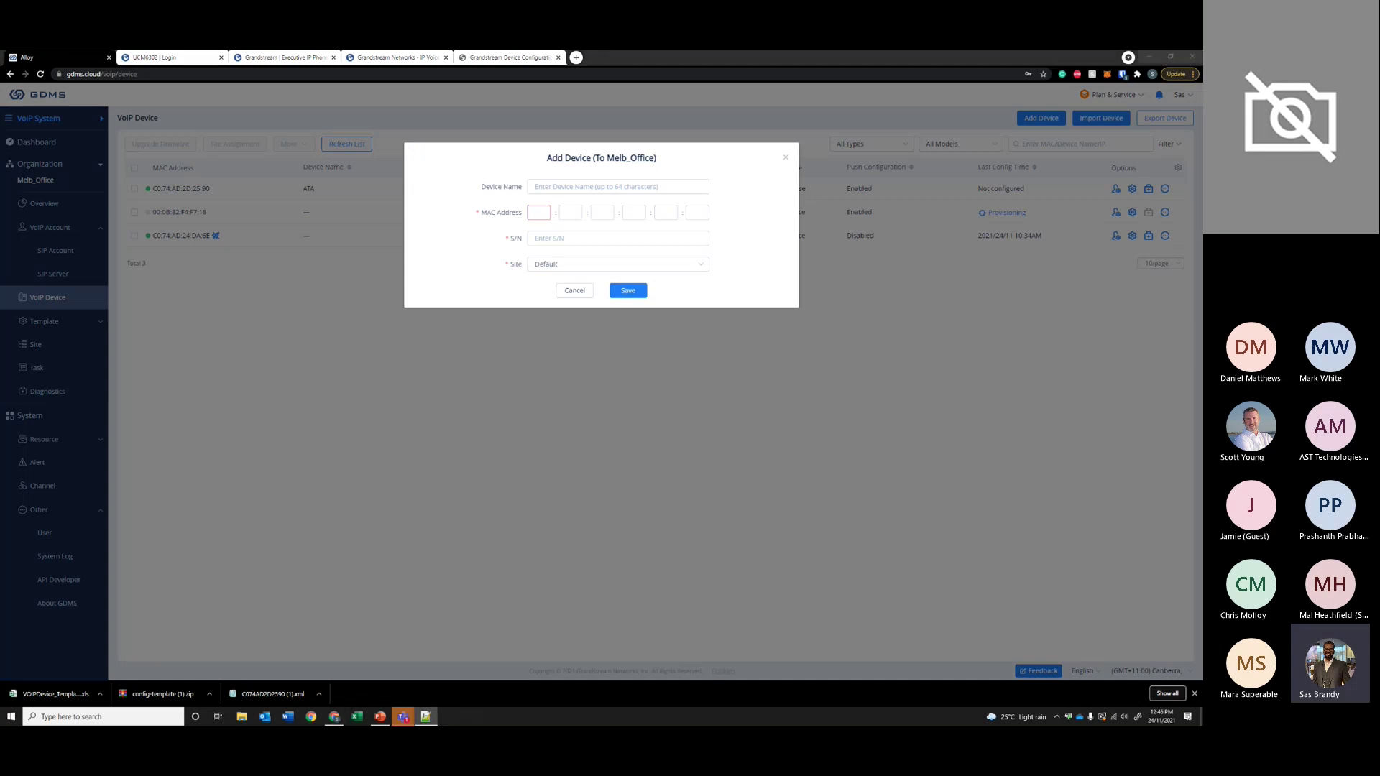
pyautogui.click(542, 214)
pyautogui.write('20EZ30BL4024')
pyautogui.click(551, 212)
pyautogui.write('20C074AD24F2')
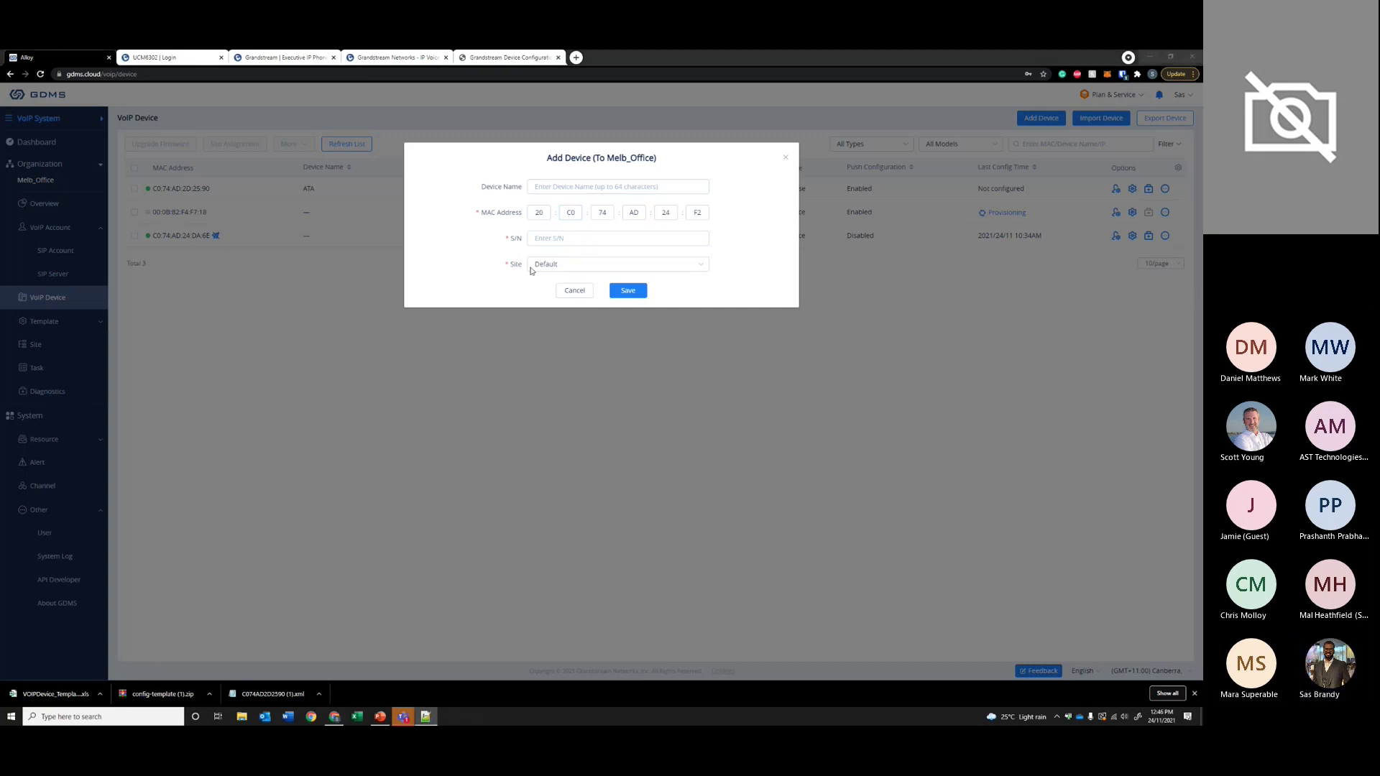
pyautogui.click(542, 213)
pyautogui.click(569, 239)
pyautogui.write('20EZ30BL4024F29A')
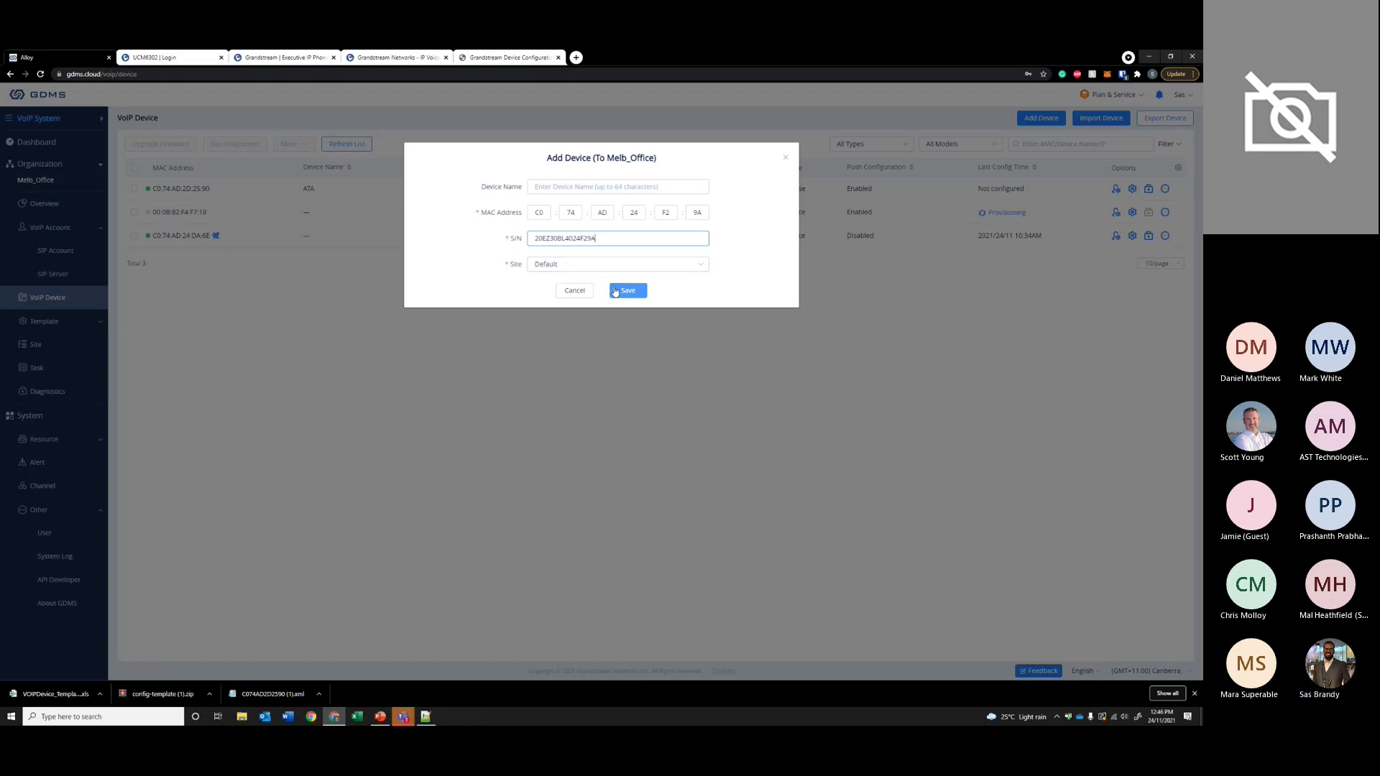
# - Assign the device to the South Melbourne Office site and save it
pyautogui.click(594, 264)
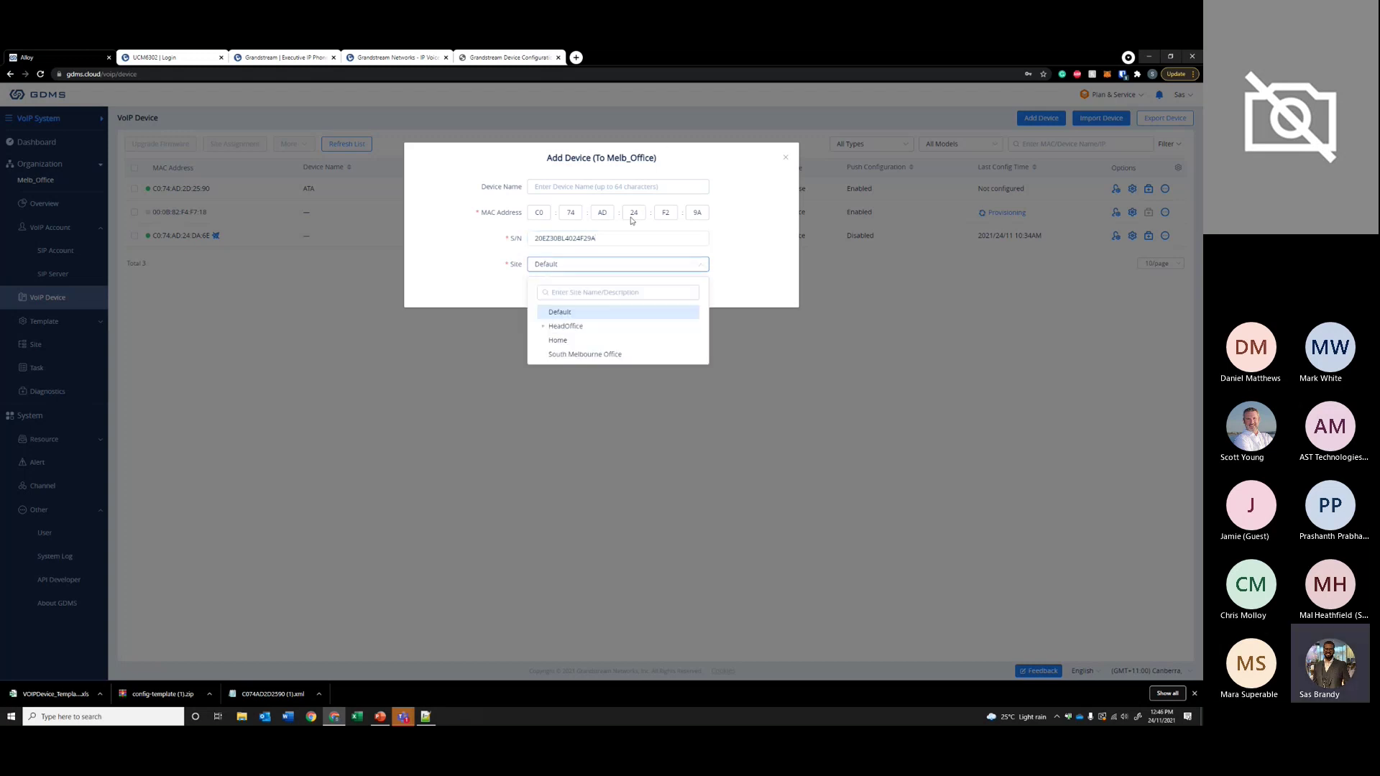
pyautogui.click(603, 355)
pyautogui.click(611, 293)
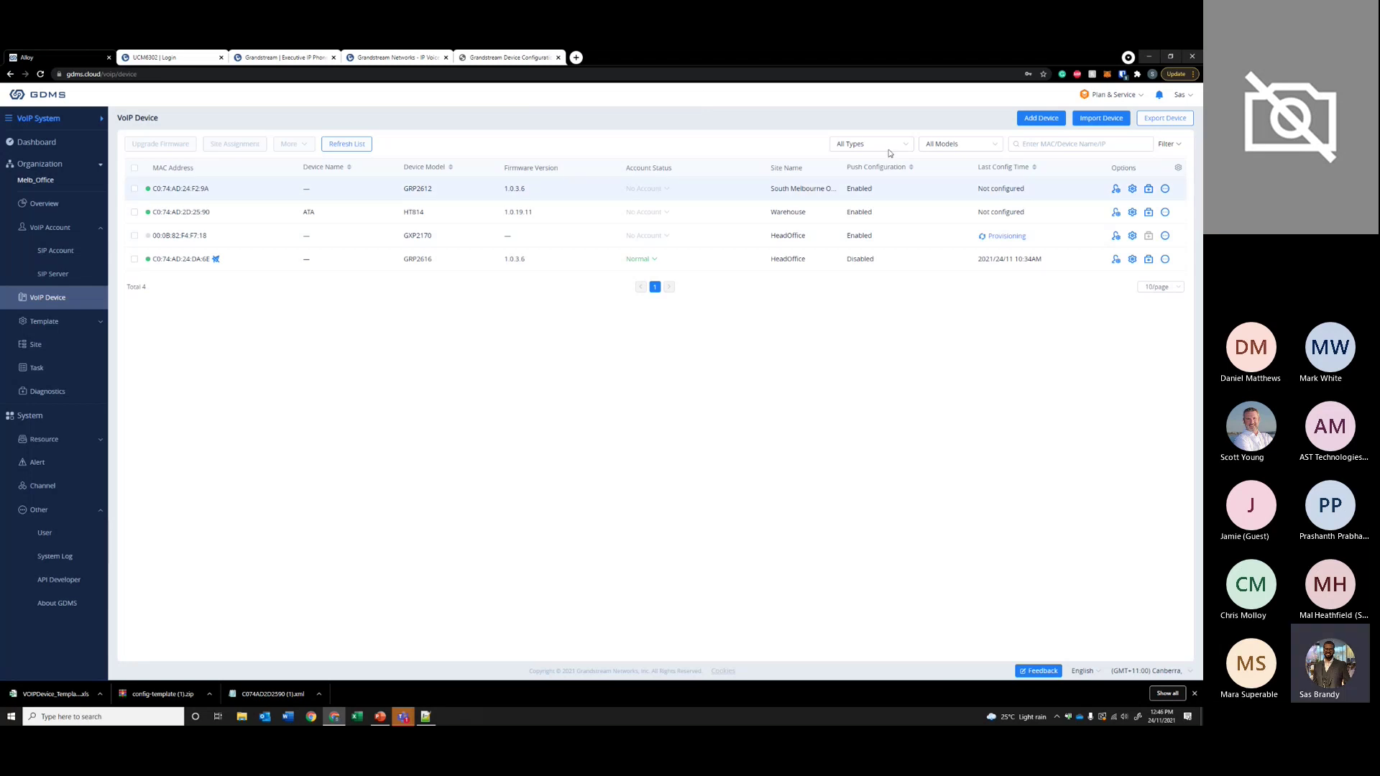
# - Set the GRP2612's Account1 to the AlloyVoice SIP account, save and apply, and check Provisioning status
pyautogui.click(1117, 190)
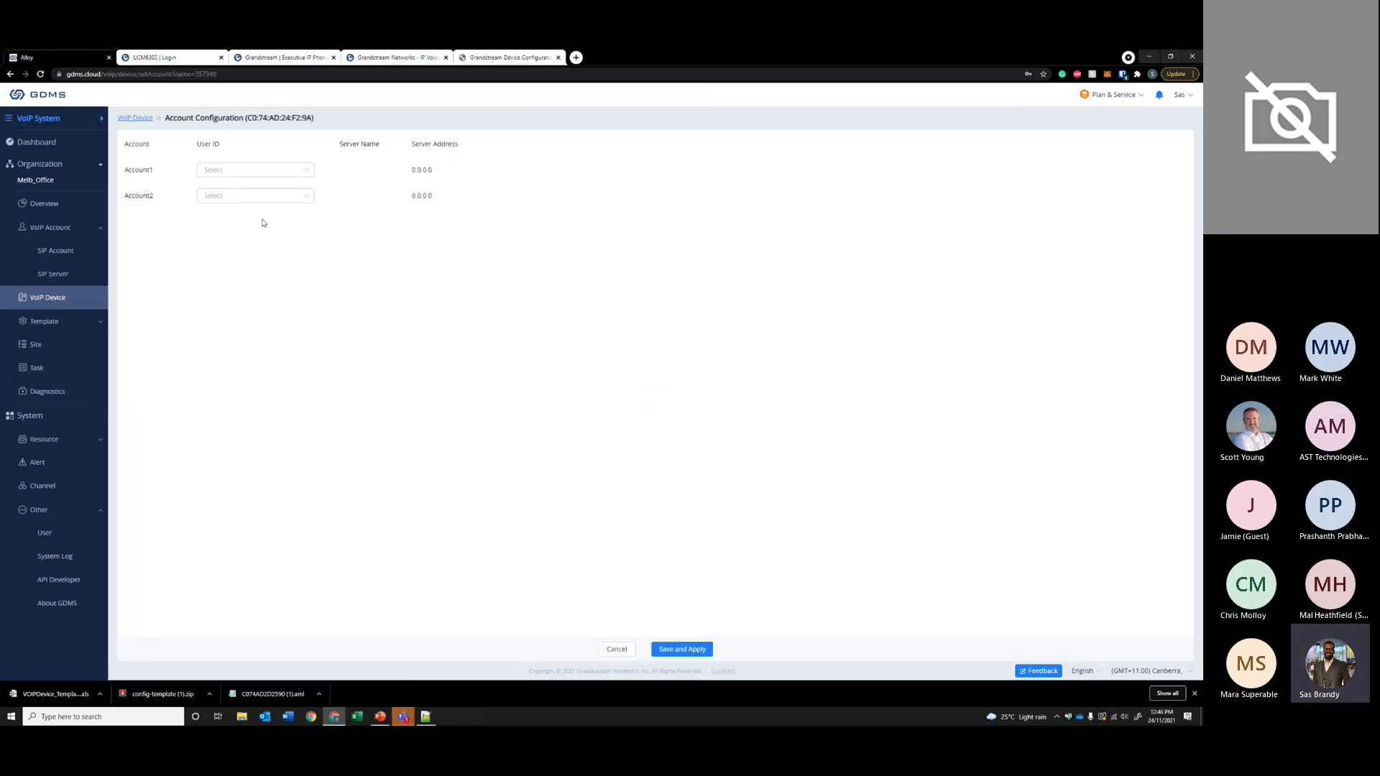
pyautogui.click(305, 171)
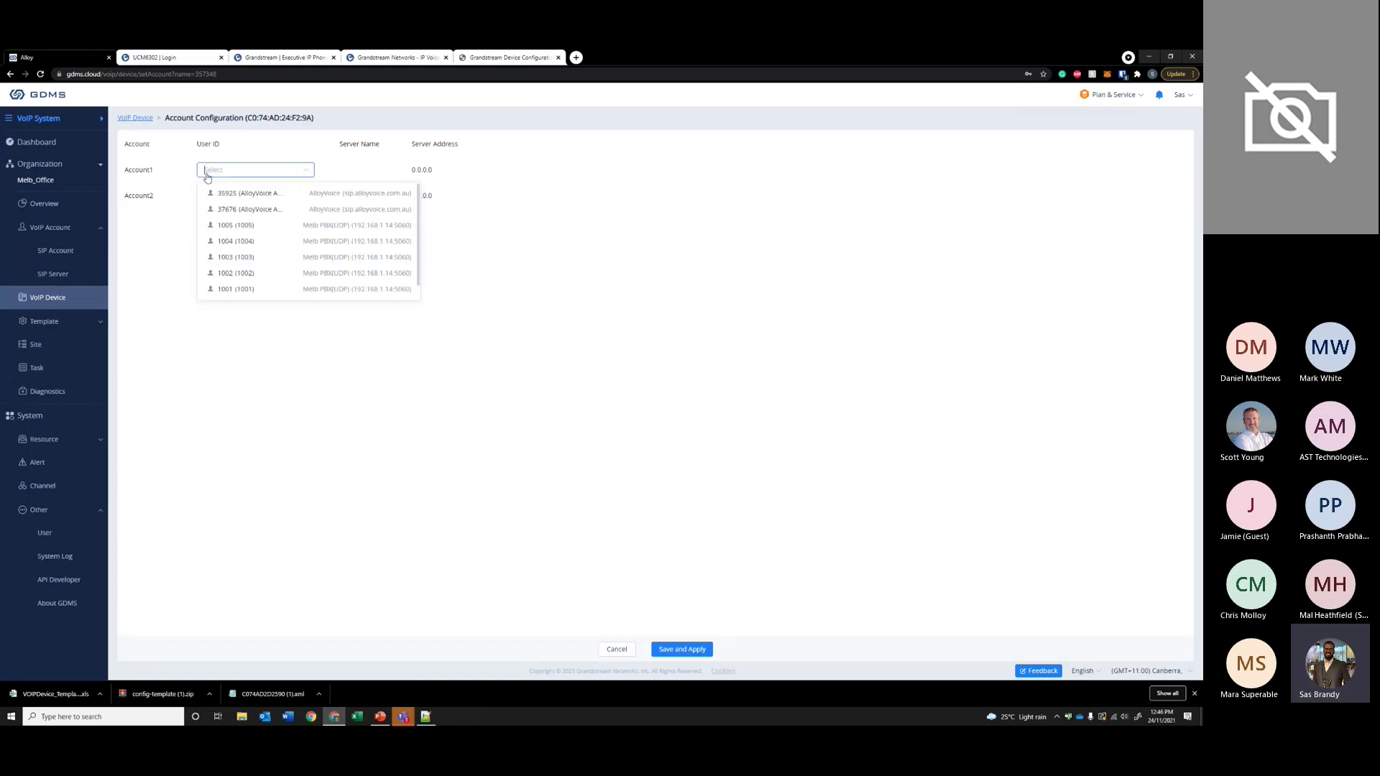
pyautogui.click(279, 195)
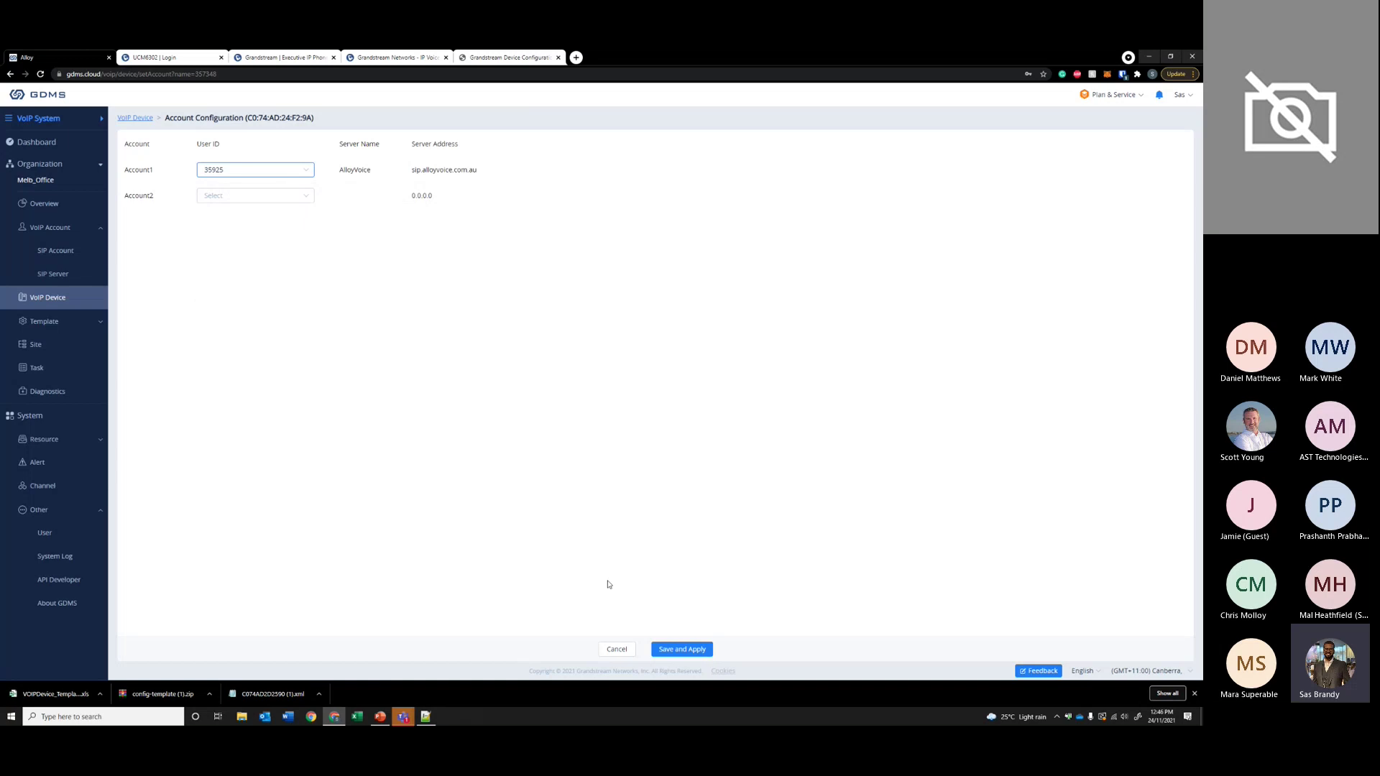
pyautogui.click(680, 651)
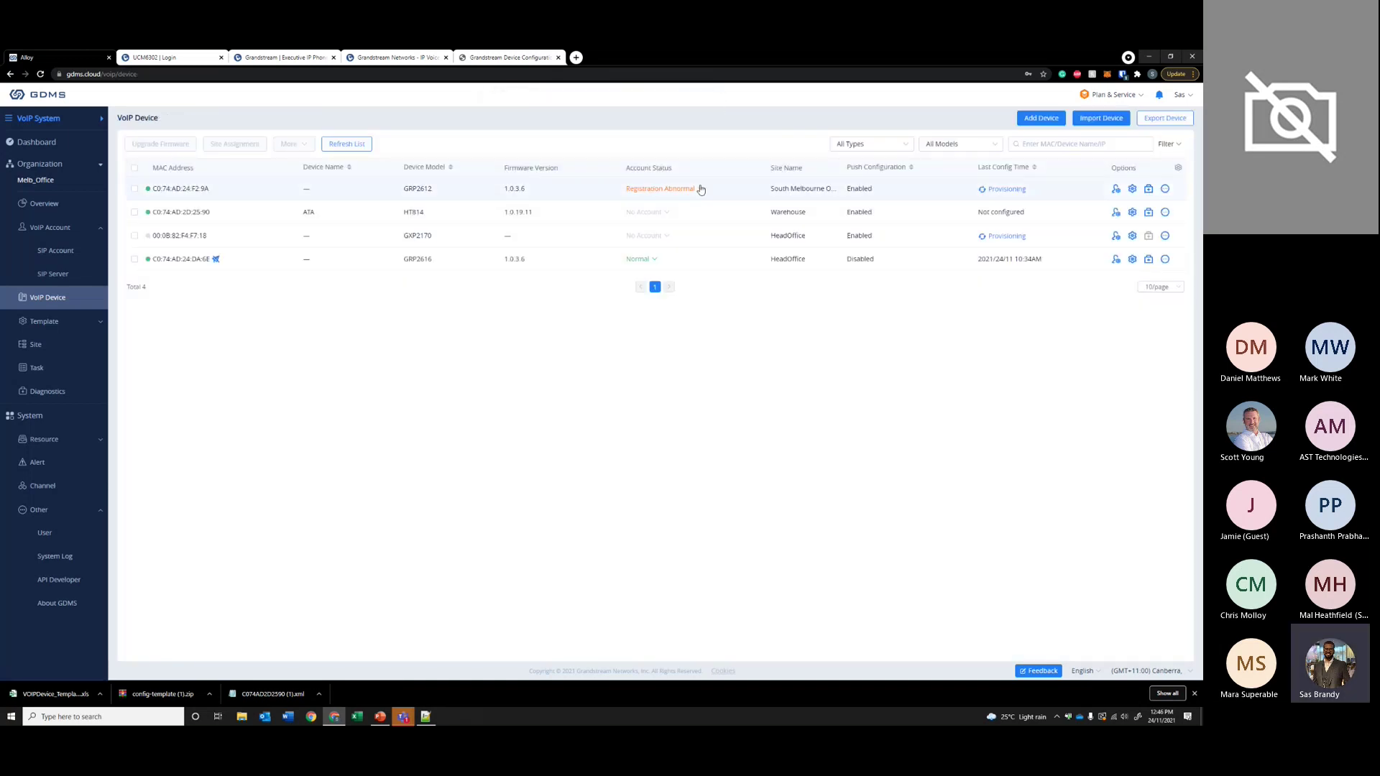
pyautogui.doubleClick(1035, 198)
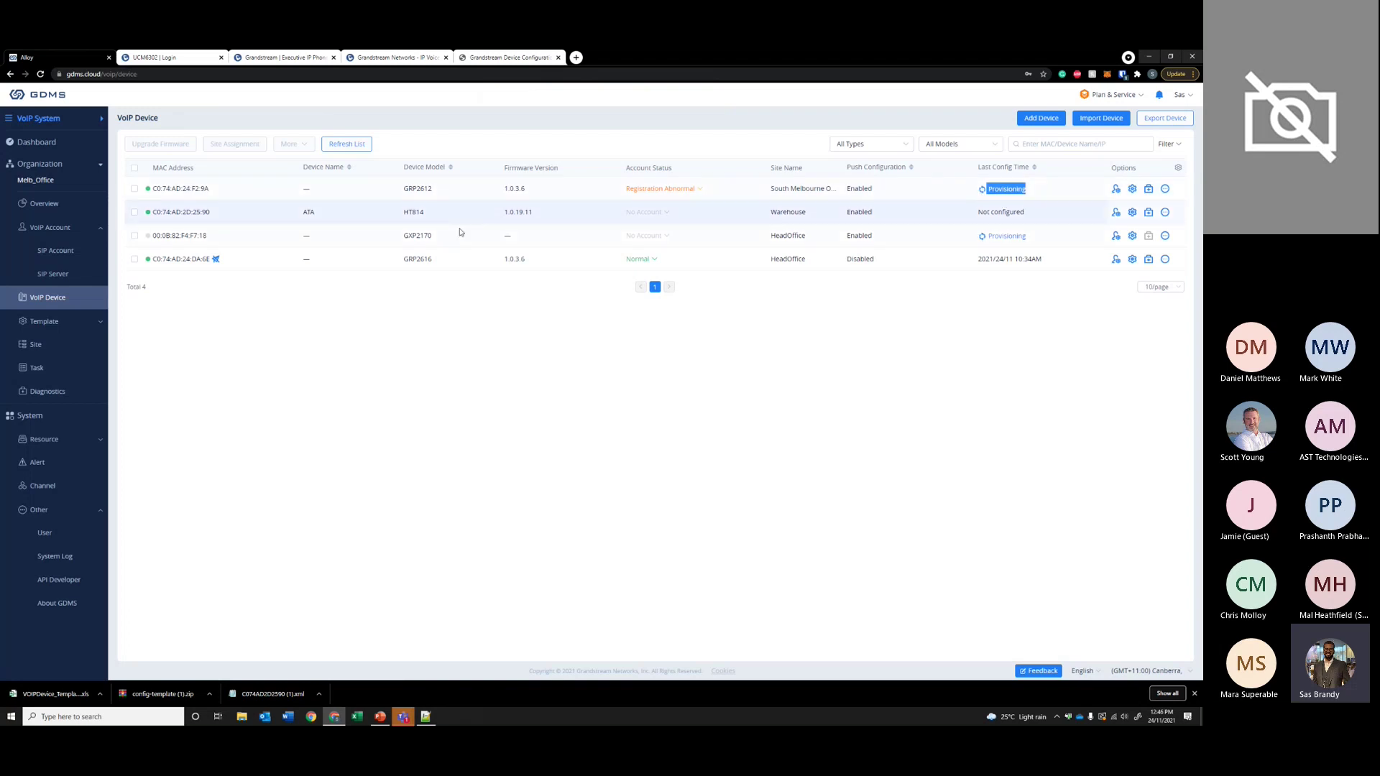
pyautogui.click(925, 467)
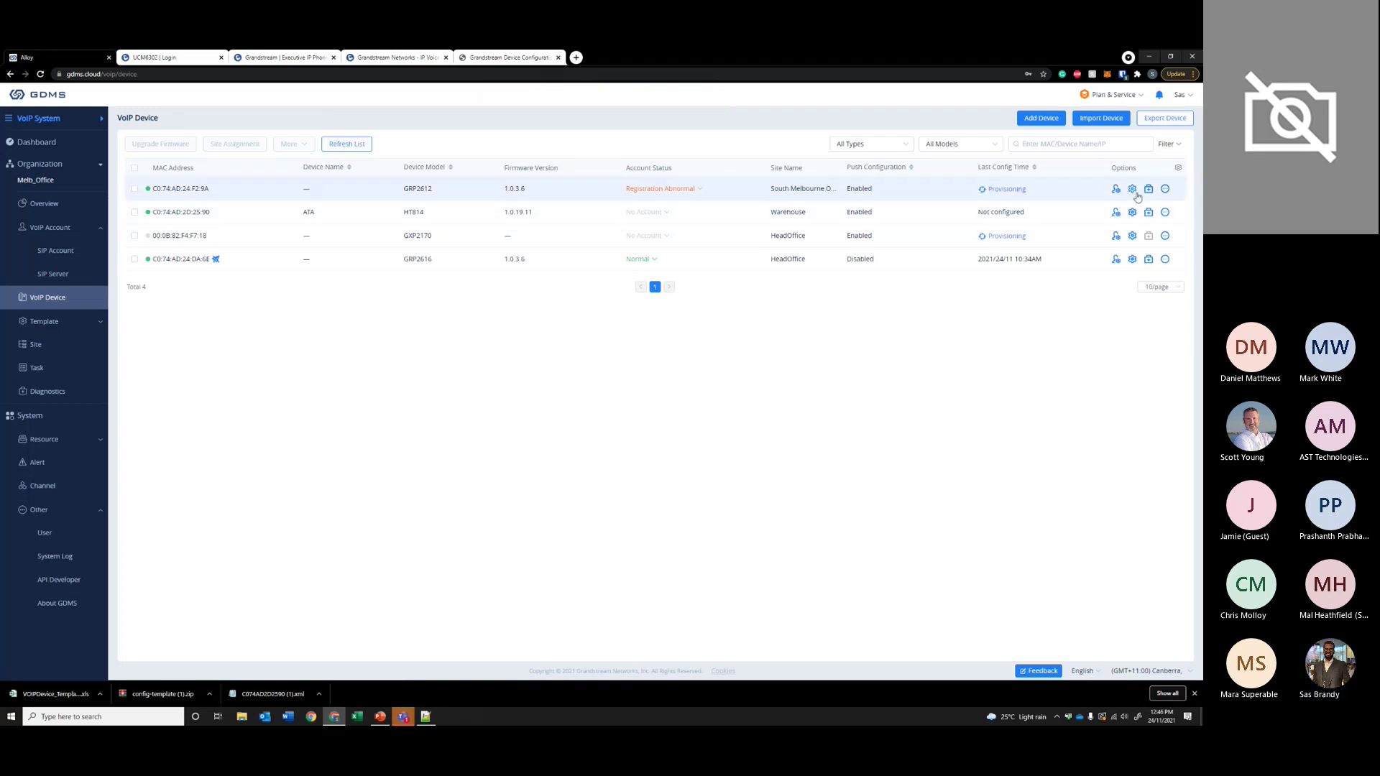
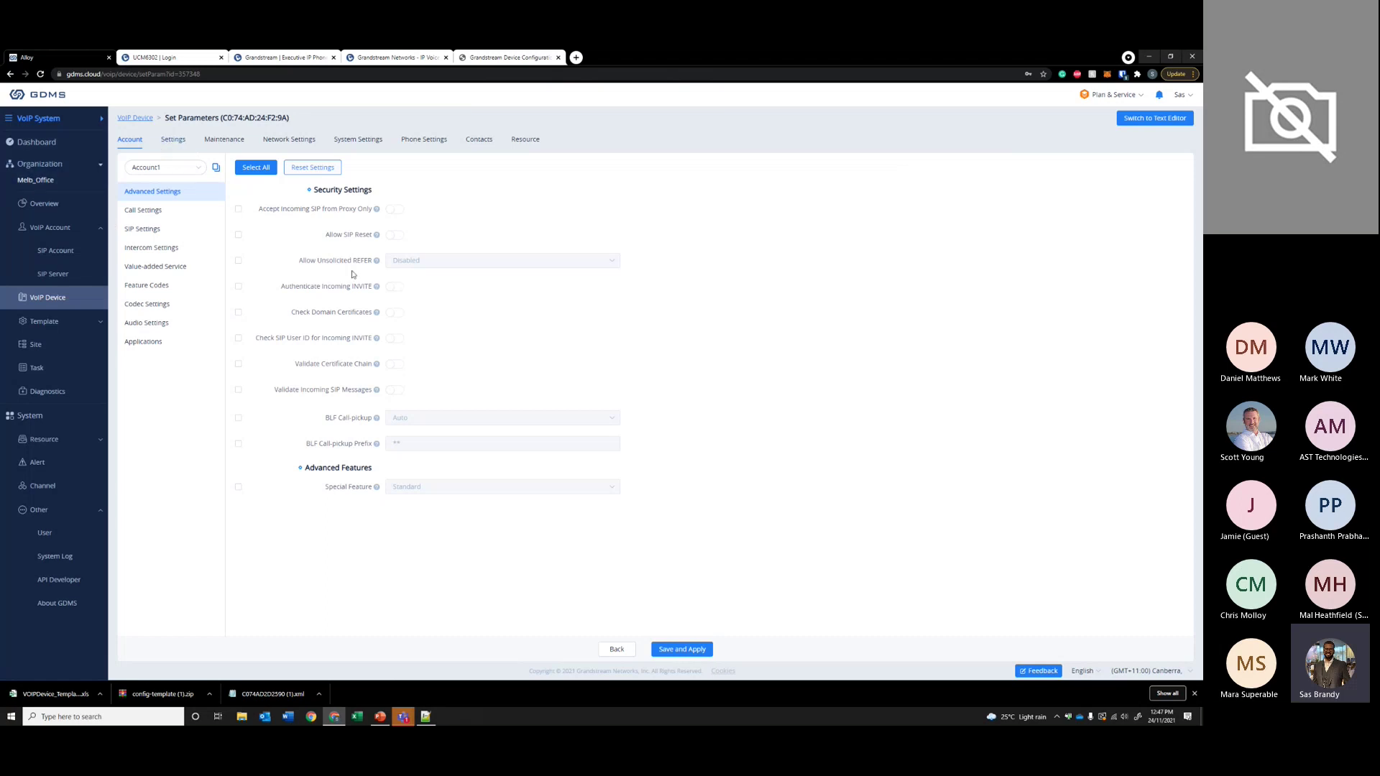
# - Enable Authenticate Incoming INVITE in the account security parameters
pyautogui.click(174, 139)
pyautogui.click(136, 139)
pyautogui.click(396, 290)
pyautogui.click(396, 288)
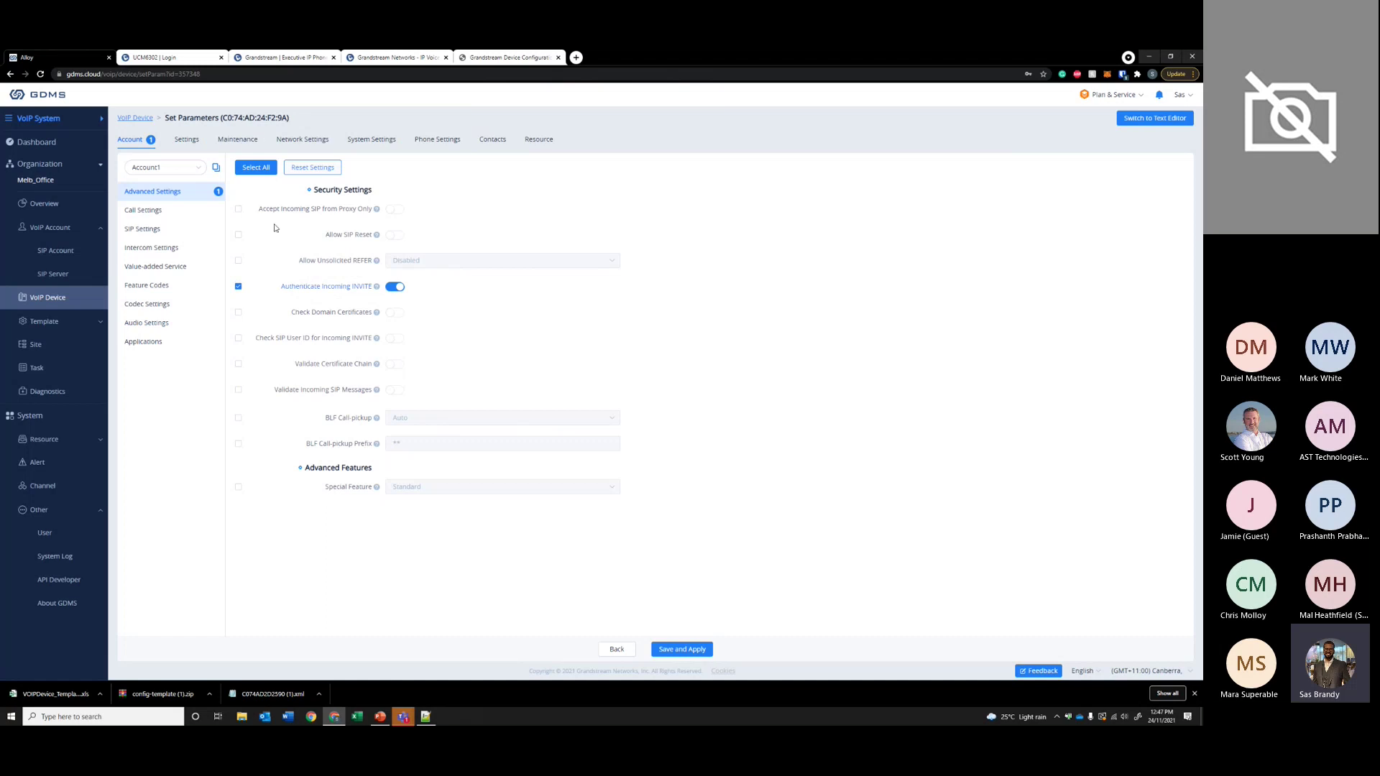
# - Enable Accept Incoming SIP from Proxy Only and show the changes as text (2346=1, 2347=1)
pyautogui.click(239, 209)
pyautogui.click(395, 209)
pyautogui.click(1152, 122)
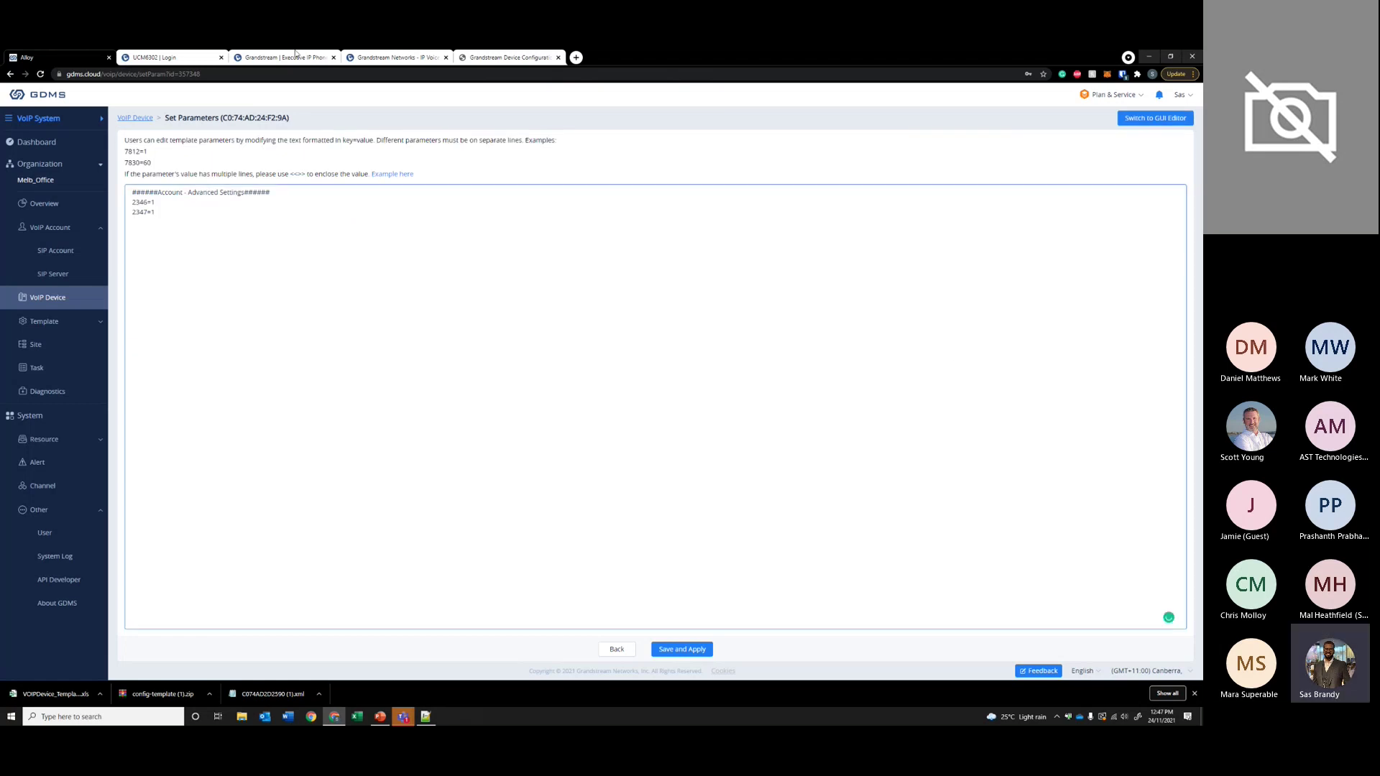
# - Highlight the 2346=1 and 2347=1 lines, then switch to the GRP2616 phone's web page
pyautogui.click(199, 203)
pyautogui.moveTo(132, 199); pyautogui.dragTo(160, 214)
pyautogui.click(397, 58)
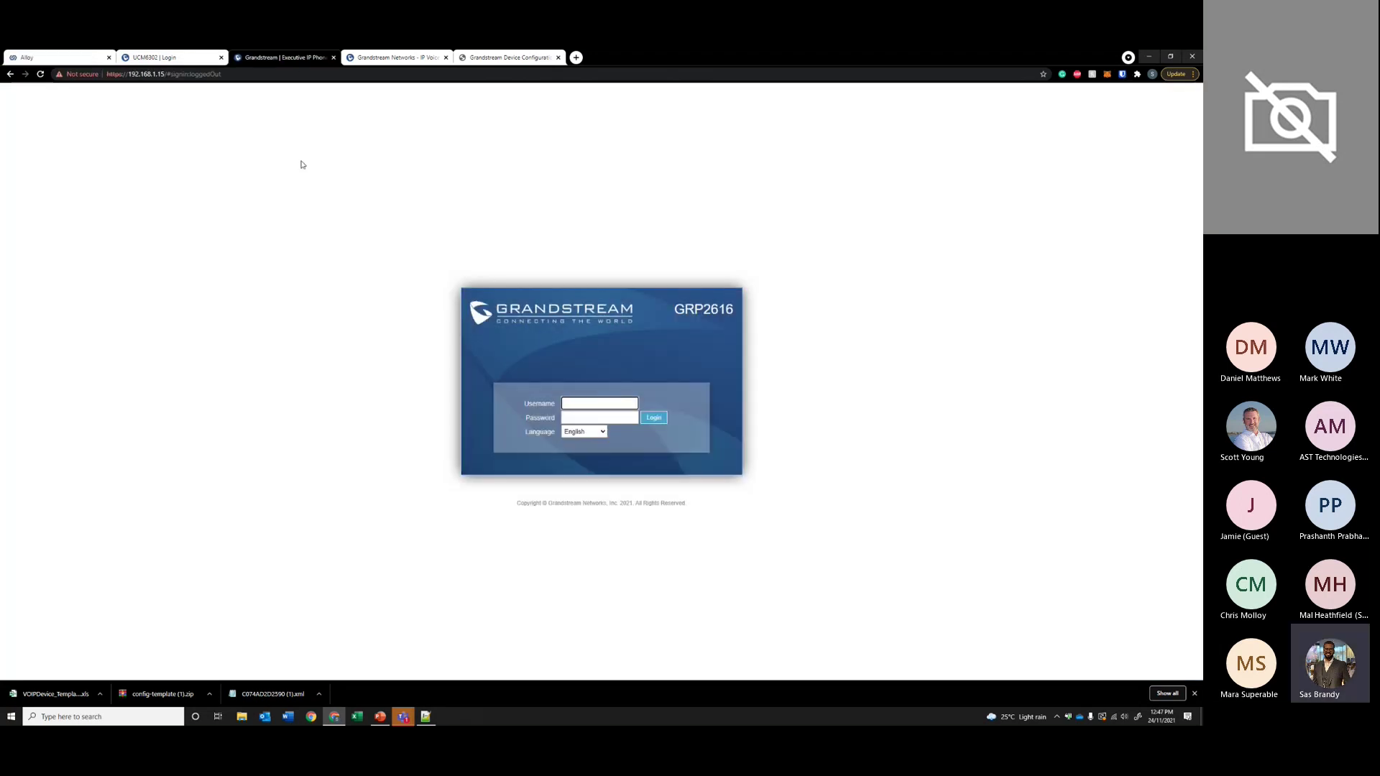
# - Log in to the GRP2616 web UI with the admin username and password, retyping the mistyped password
pyautogui.write('dm')
pyautogui.press('Tab')
pyautogui.write('**********')
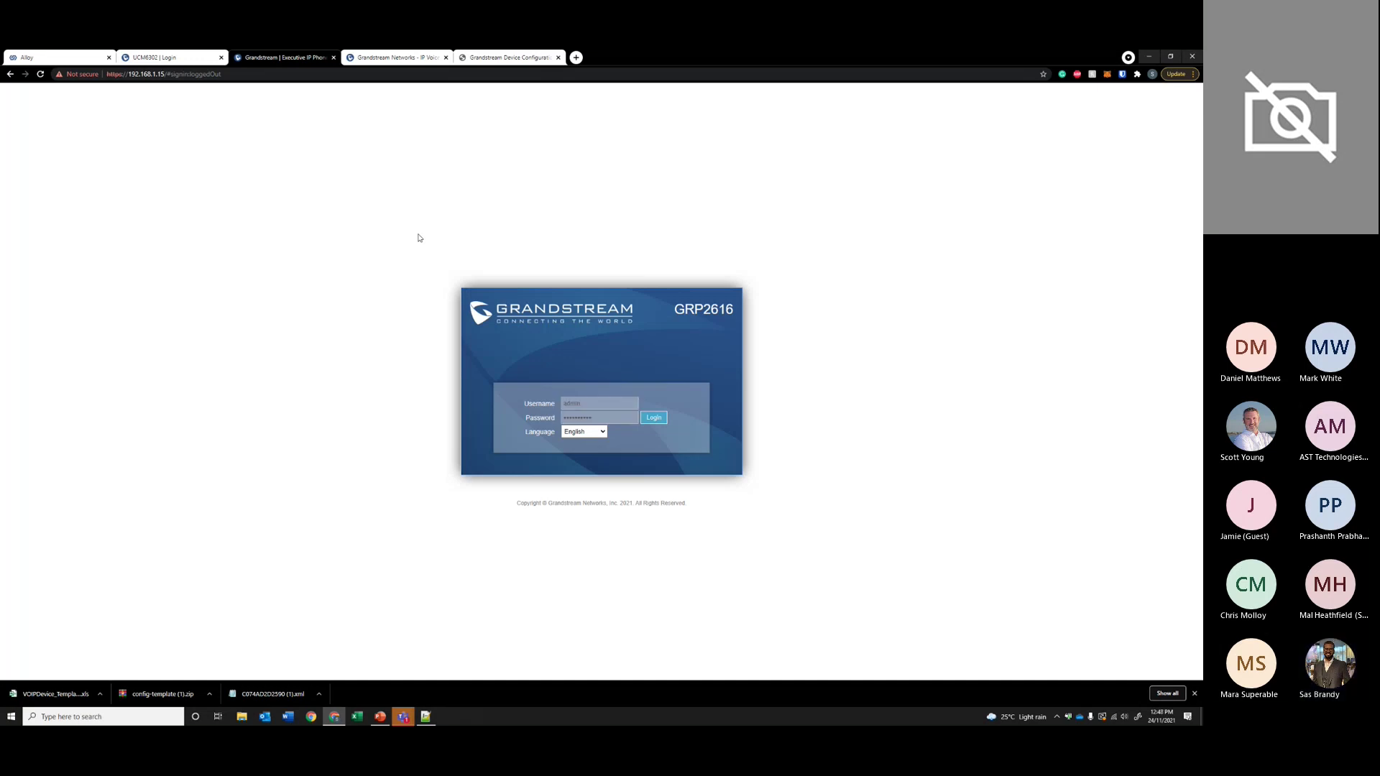
pyautogui.press('Return')
pyautogui.moveTo(604, 417); pyautogui.dragTo(441, 409)
pyautogui.write('*****')
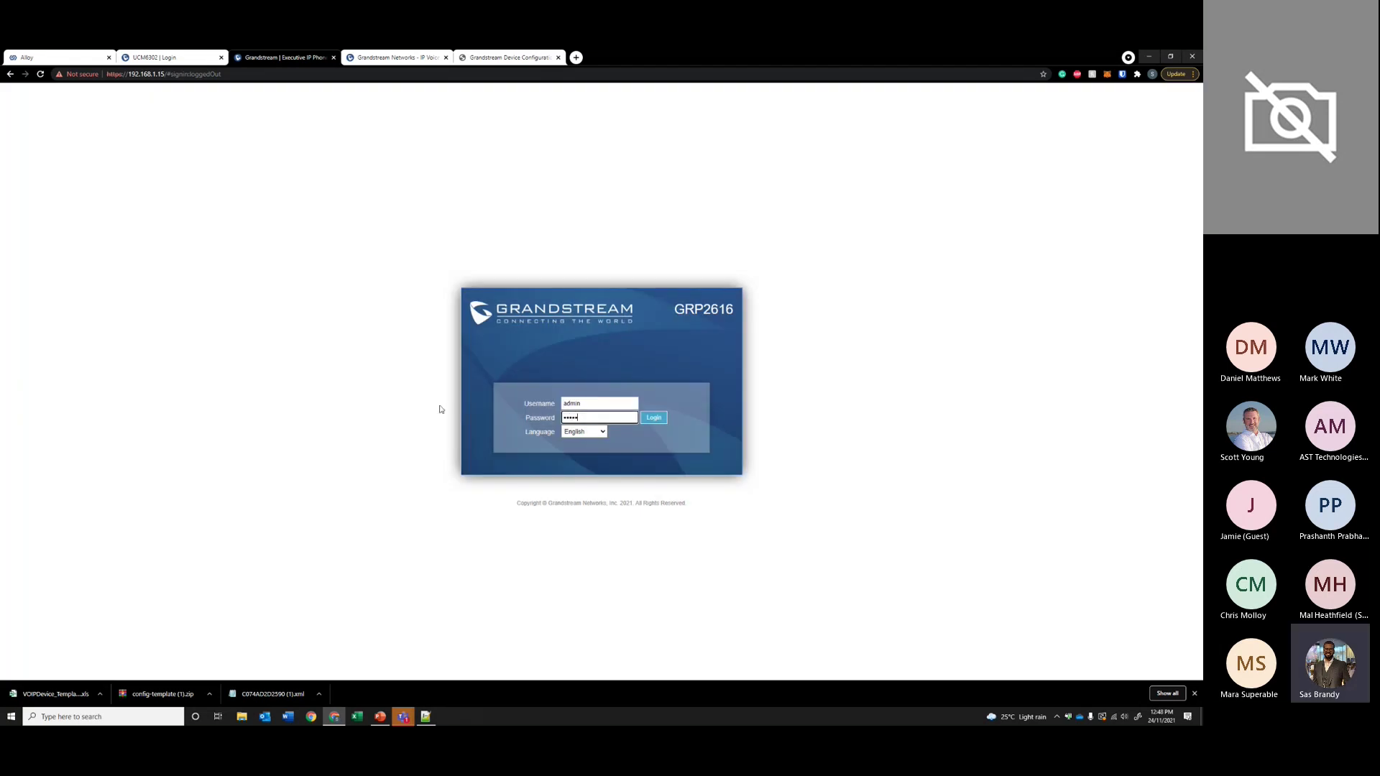
pyautogui.write('****')
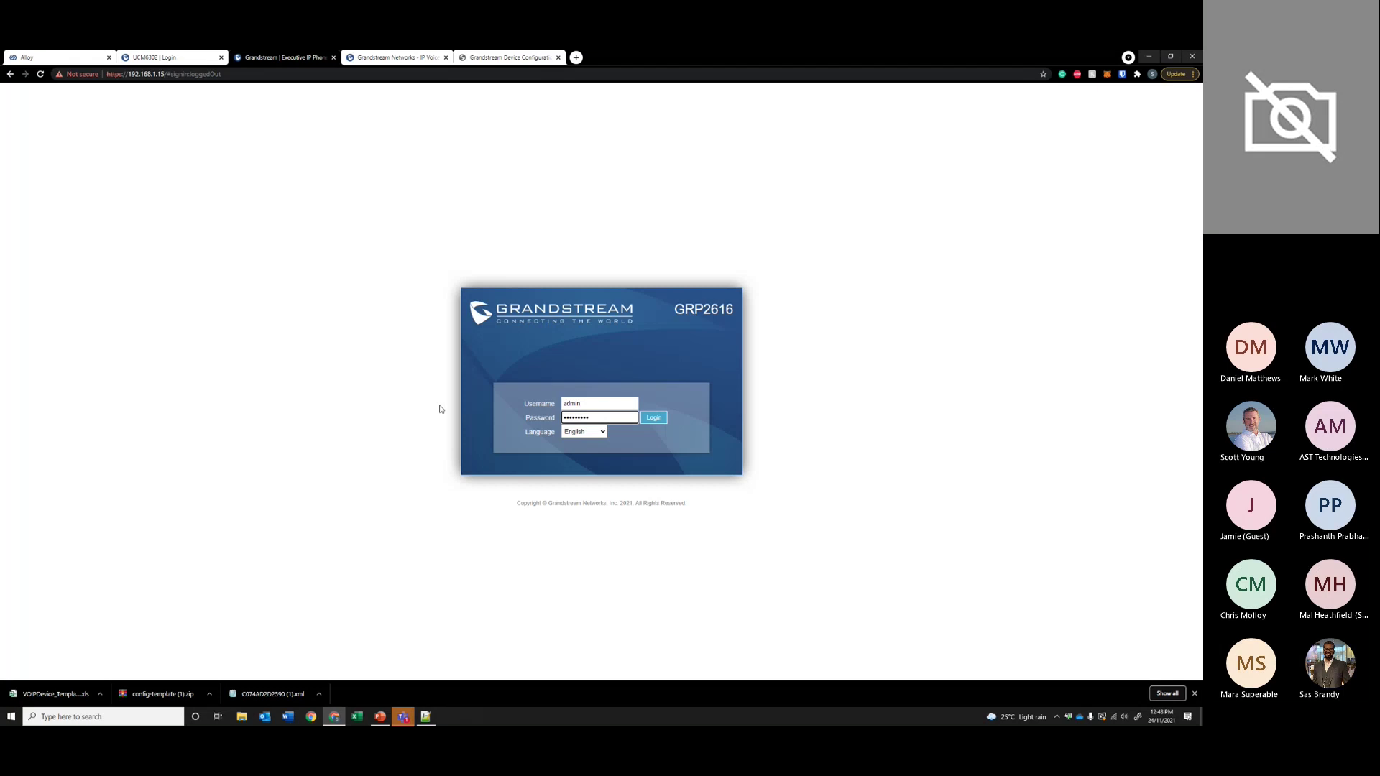
pyautogui.press('Return')
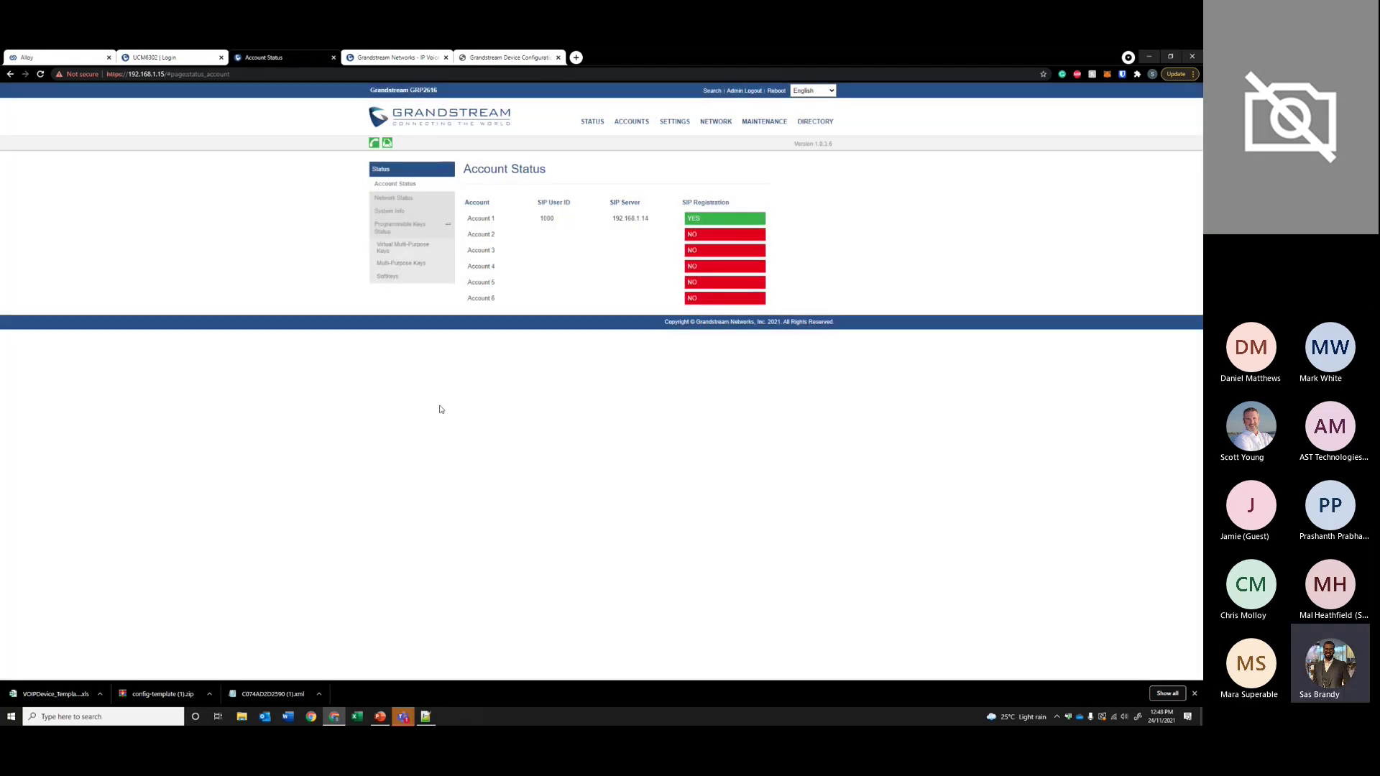
# - Switch Last Call Forward All to Yes under Settings > Call Features and open its context menu
pyautogui.moveTo(646, 126)
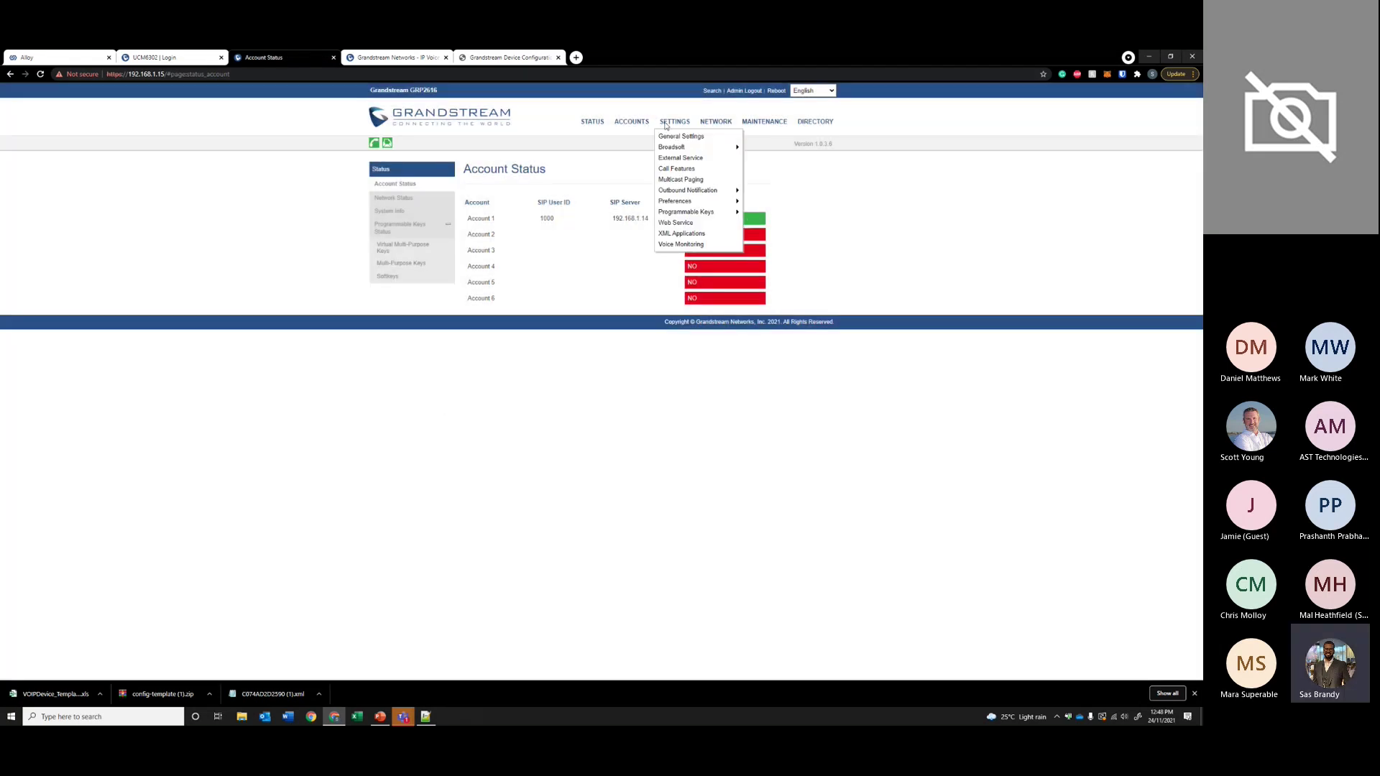
pyautogui.click(686, 166)
pyautogui.moveTo(551, 378)
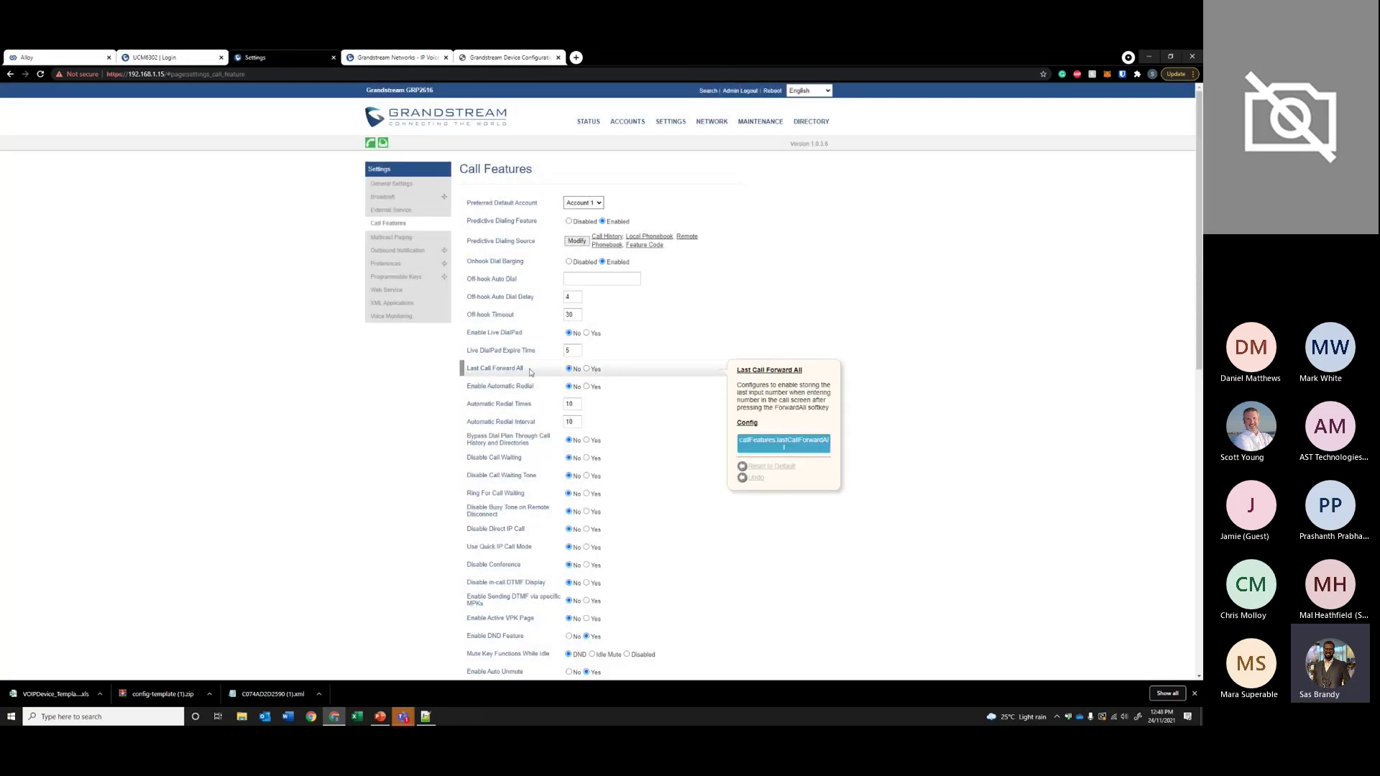
pyautogui.click(586, 369)
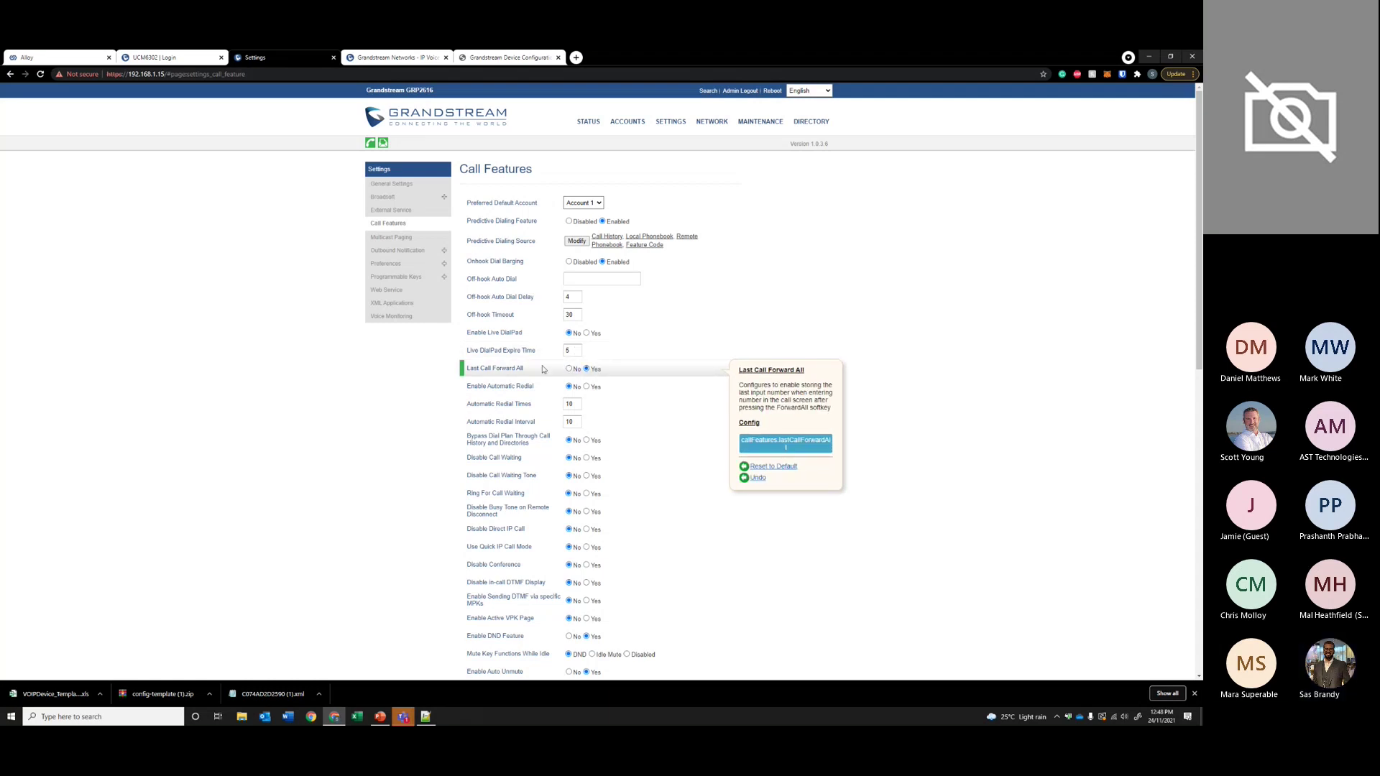
pyautogui.click(58, 56)
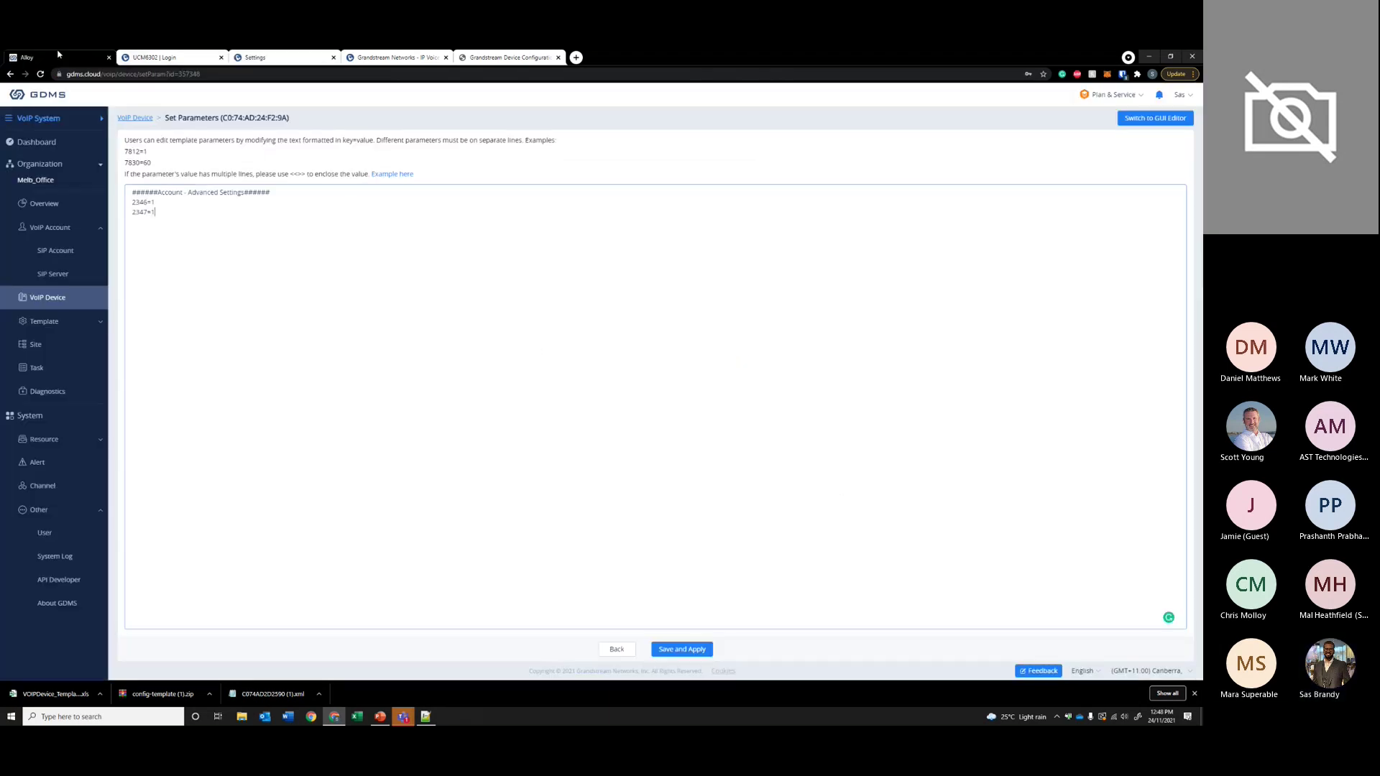
pyautogui.click(335, 52)
pyautogui.click(332, 54)
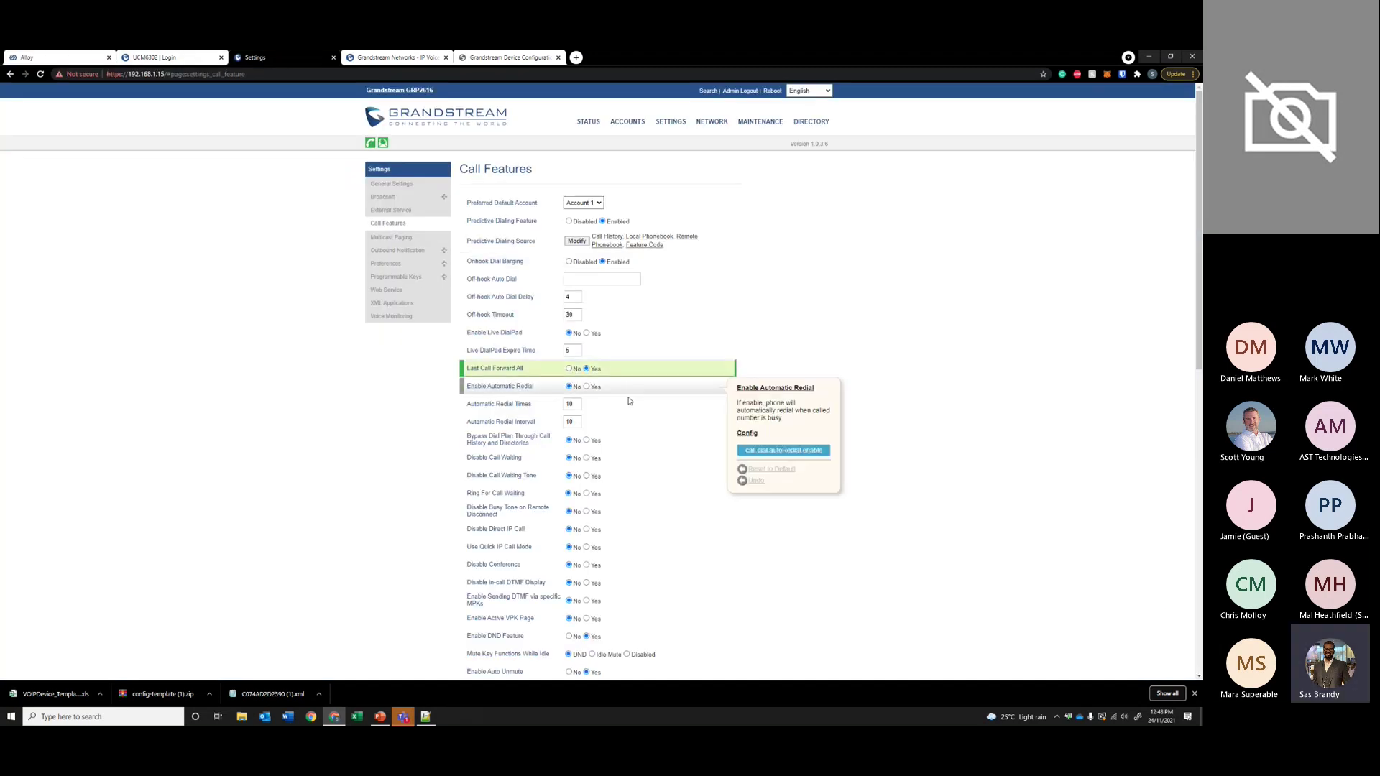
pyautogui.rightClick(585, 370)
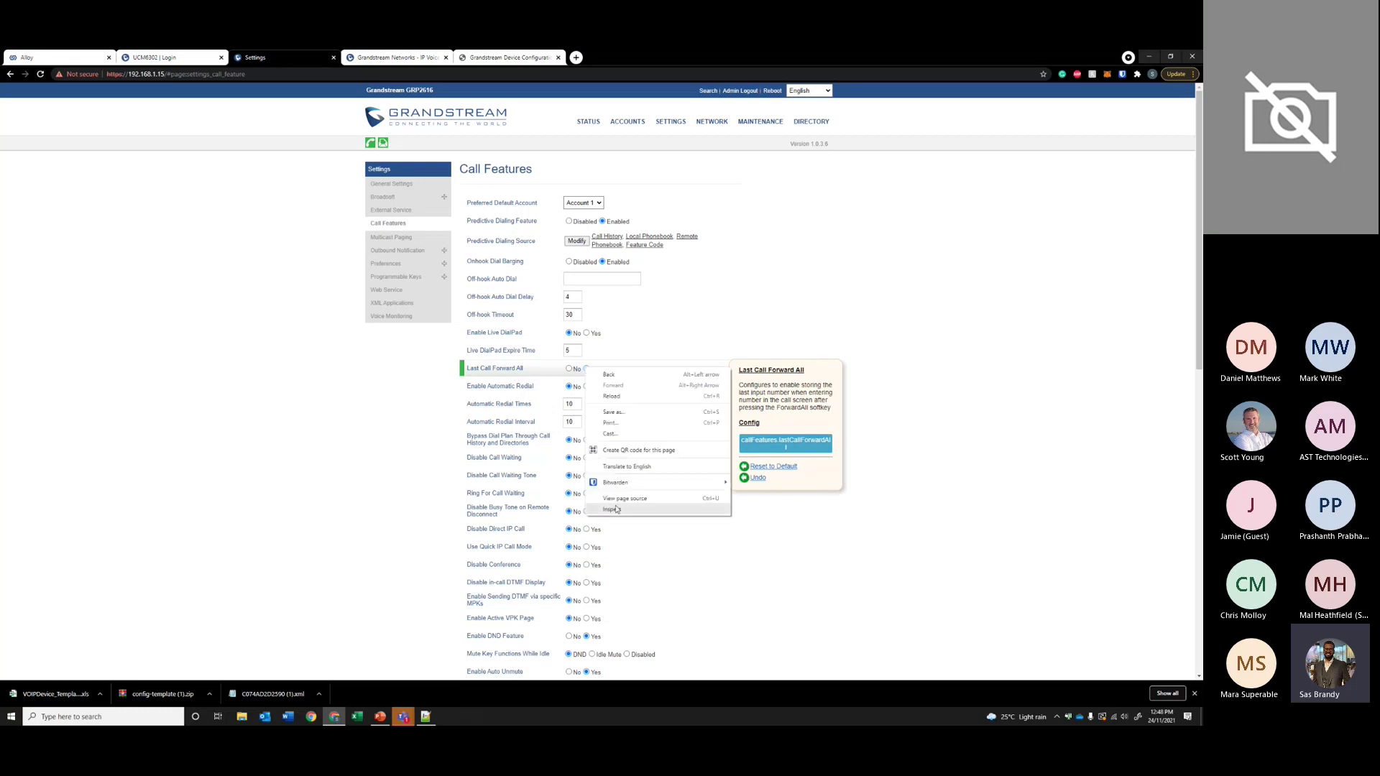
# - Inspect the Yes option in DevTools, copy its parameter name P32063, and return to GDMS
pyautogui.press('Escape')
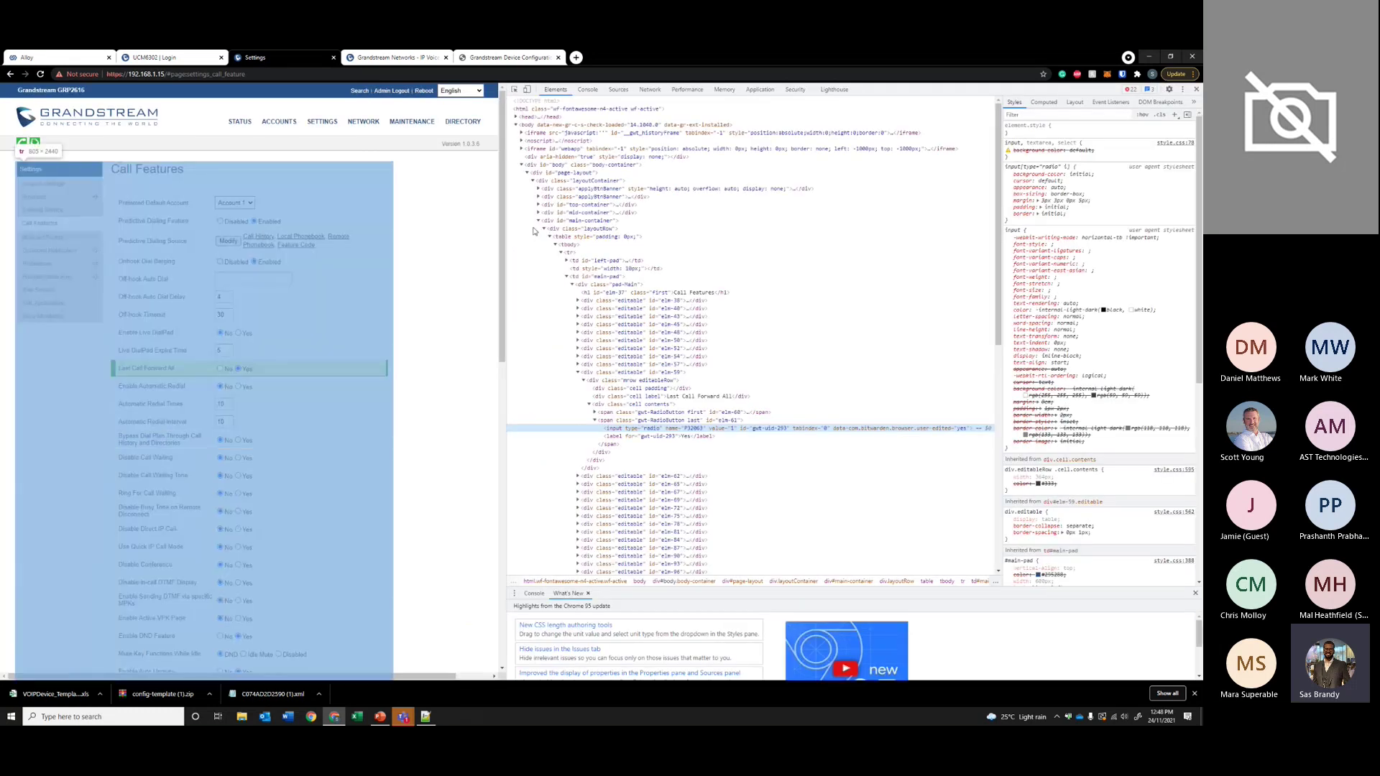
pyautogui.moveTo(508, 208); pyautogui.dragTo(405, 208)
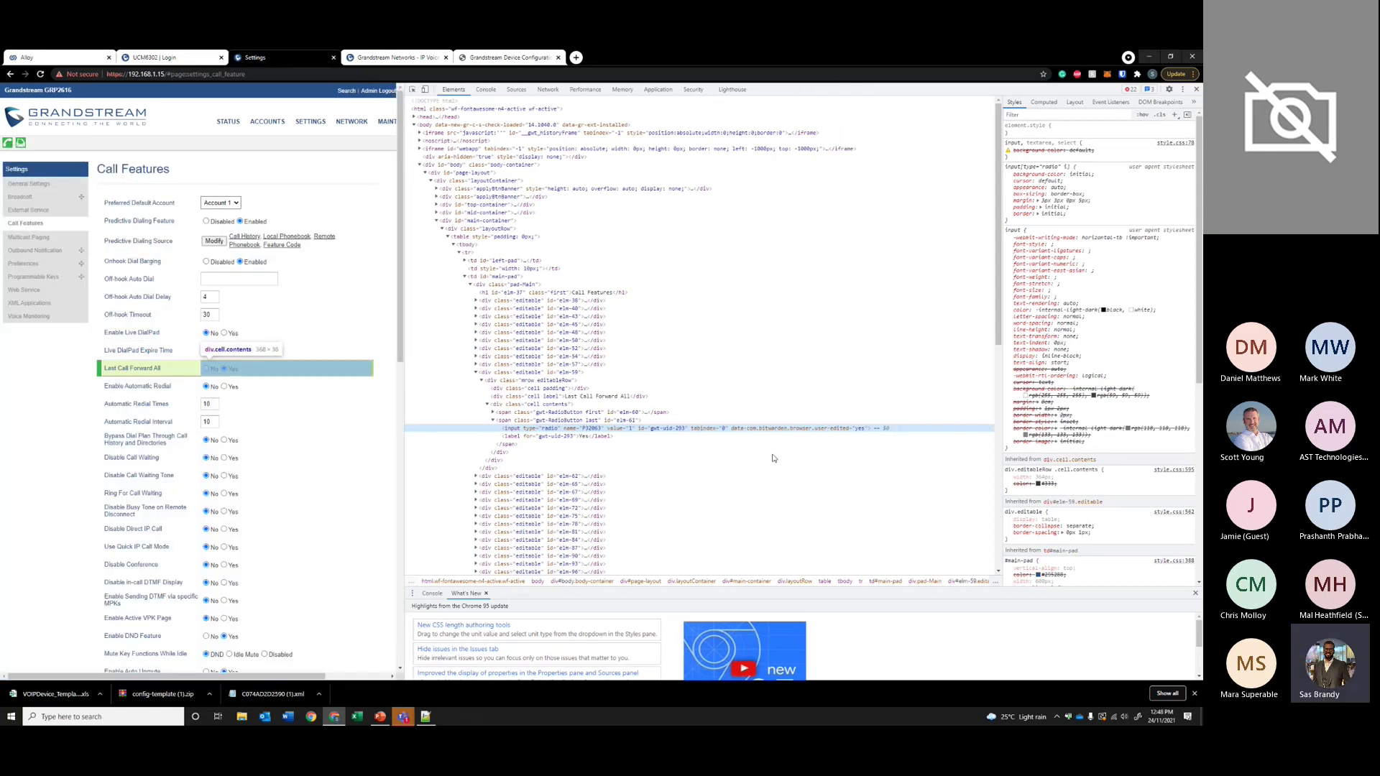
pyautogui.hotkey('ctrl', '+')
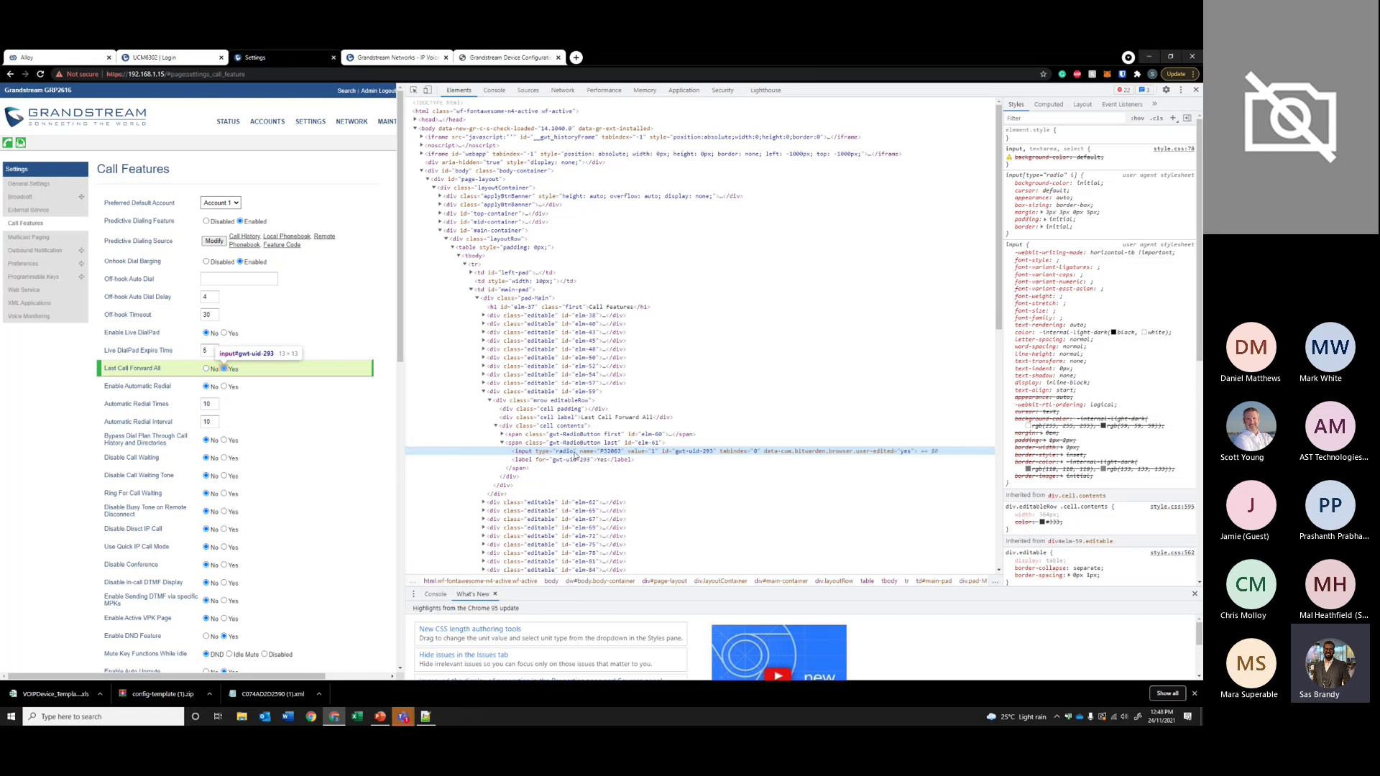
pyautogui.doubleClick(612, 453)
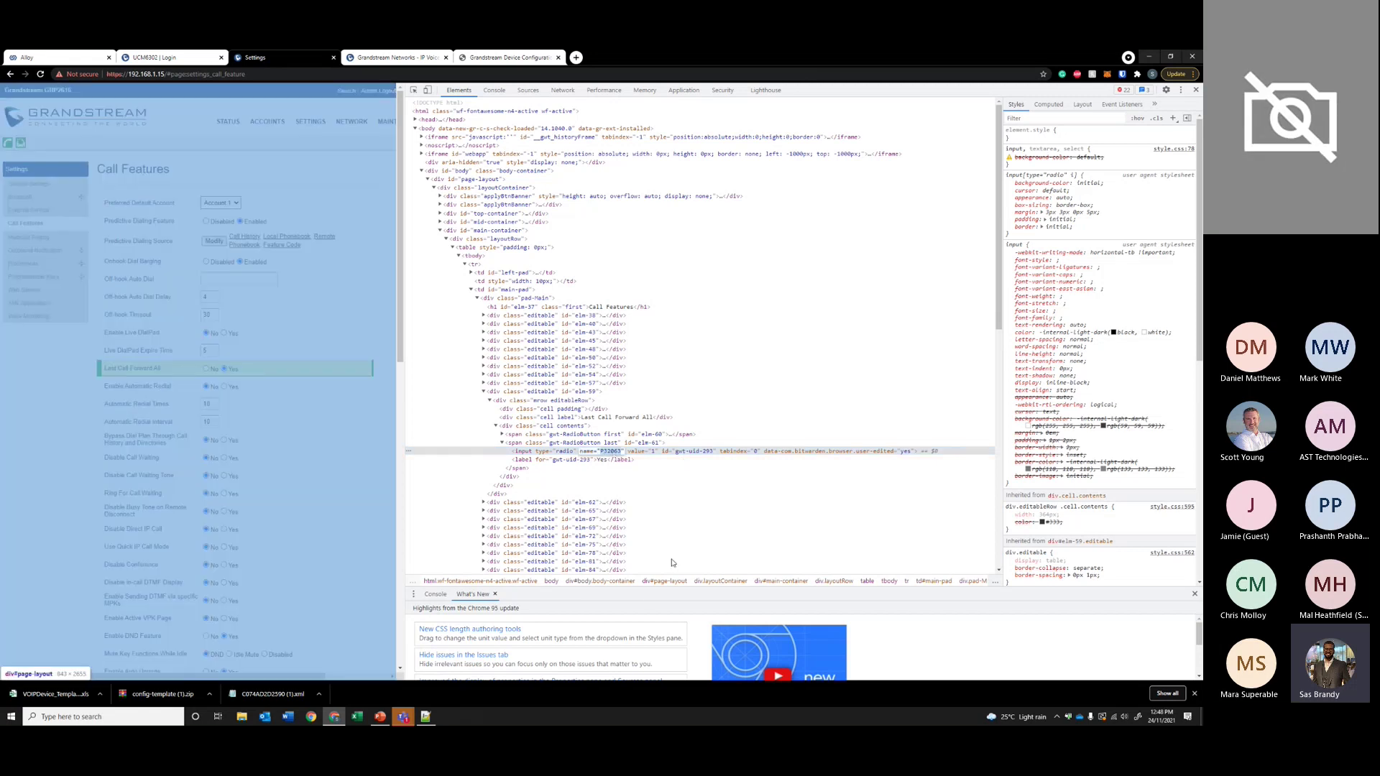
pyautogui.click(1196, 90)
pyautogui.click(58, 58)
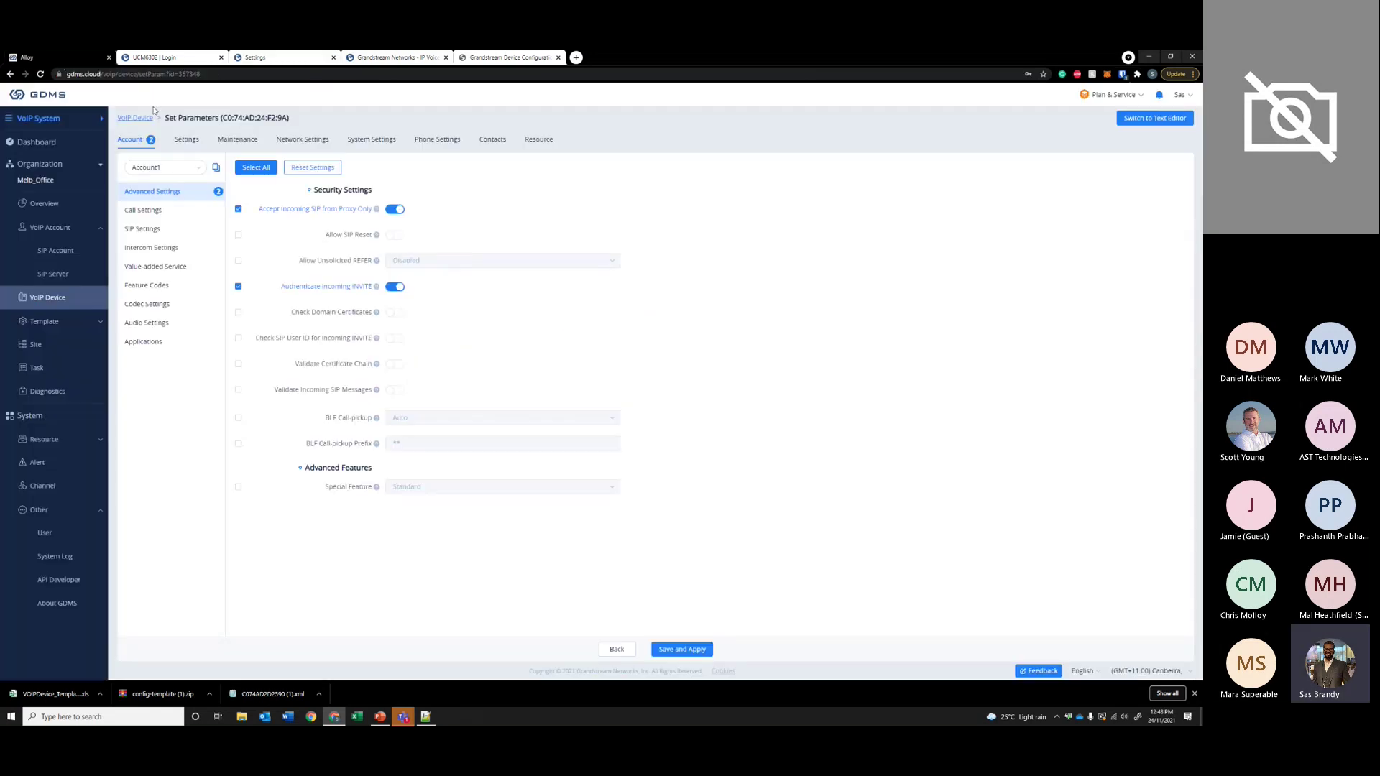
# - Add a new '32063=' line to the parameter text, then go back to the VoIP Device list
pyautogui.click(1148, 122)
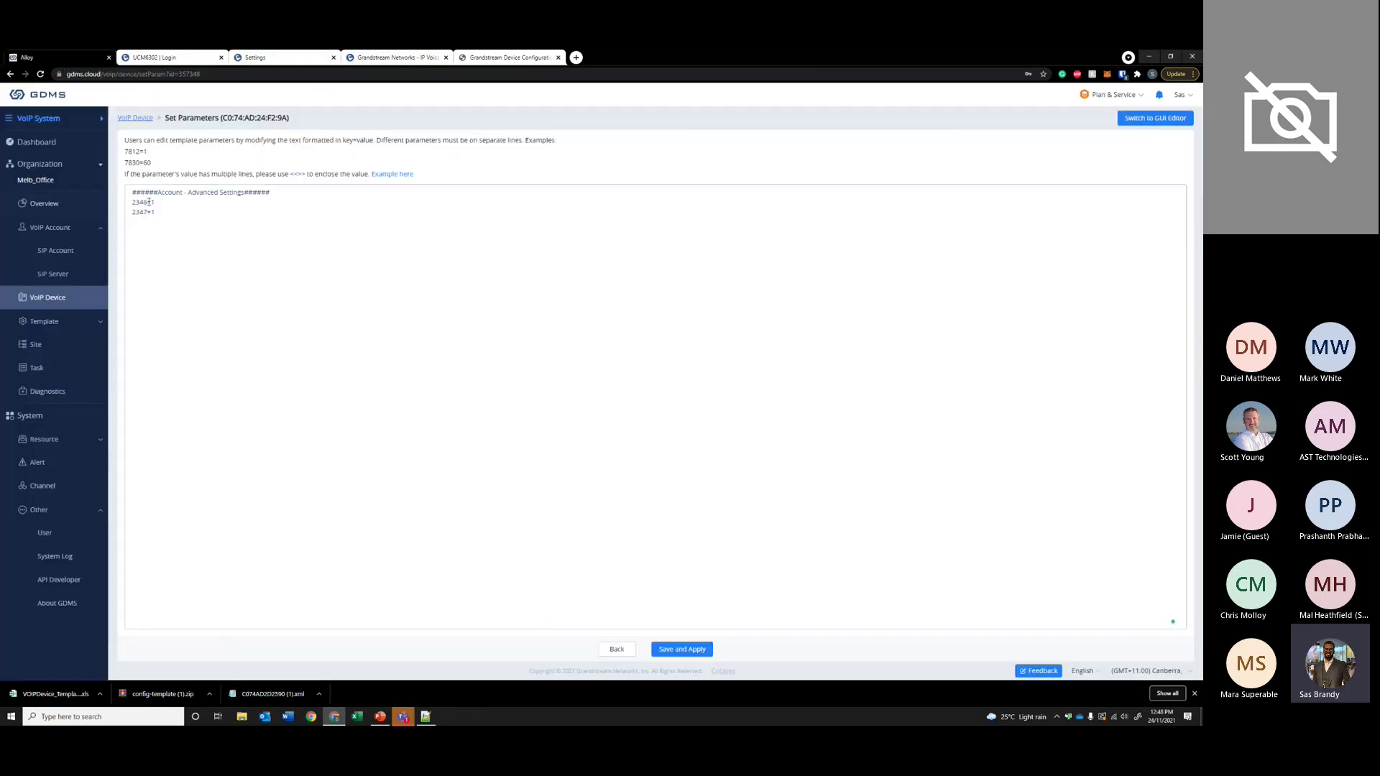
pyautogui.write('P32063')
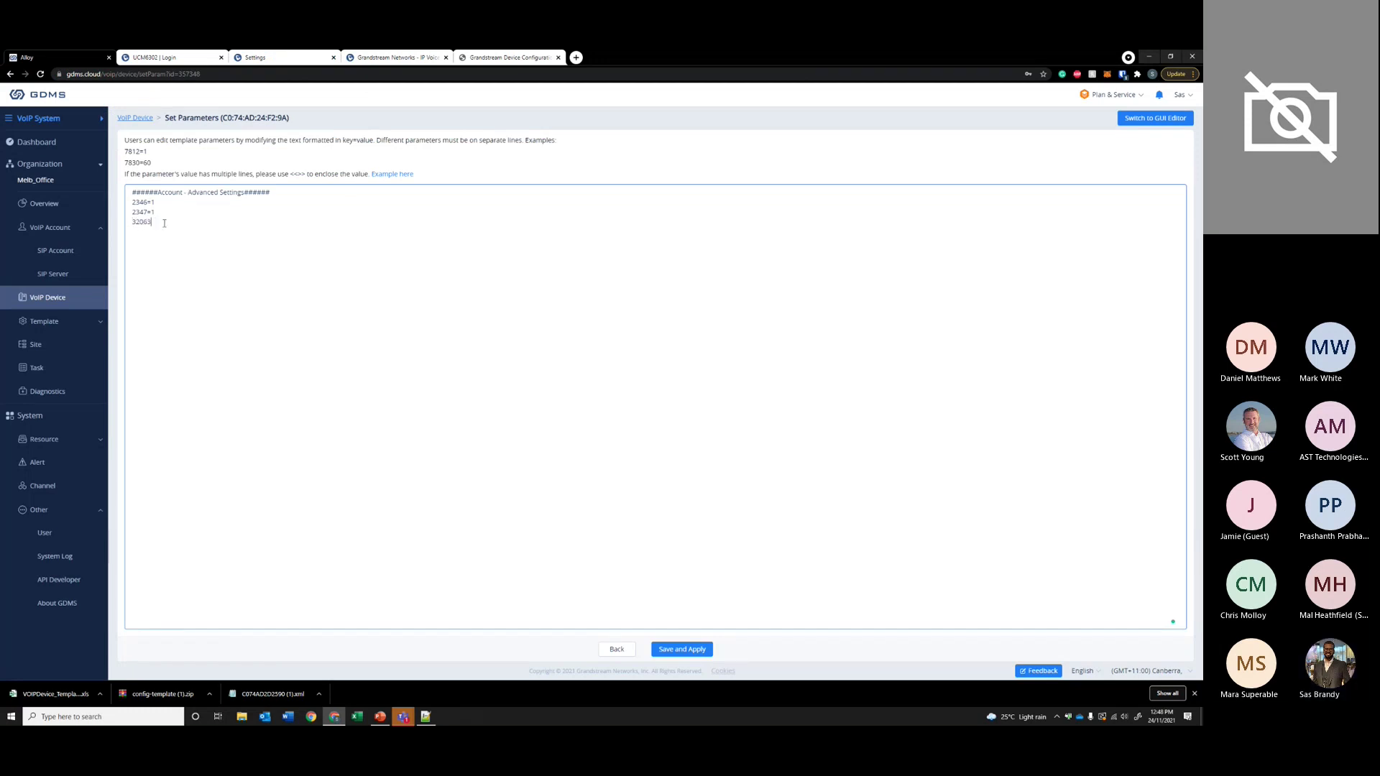
pyautogui.click(164, 224)
pyautogui.write('=1')
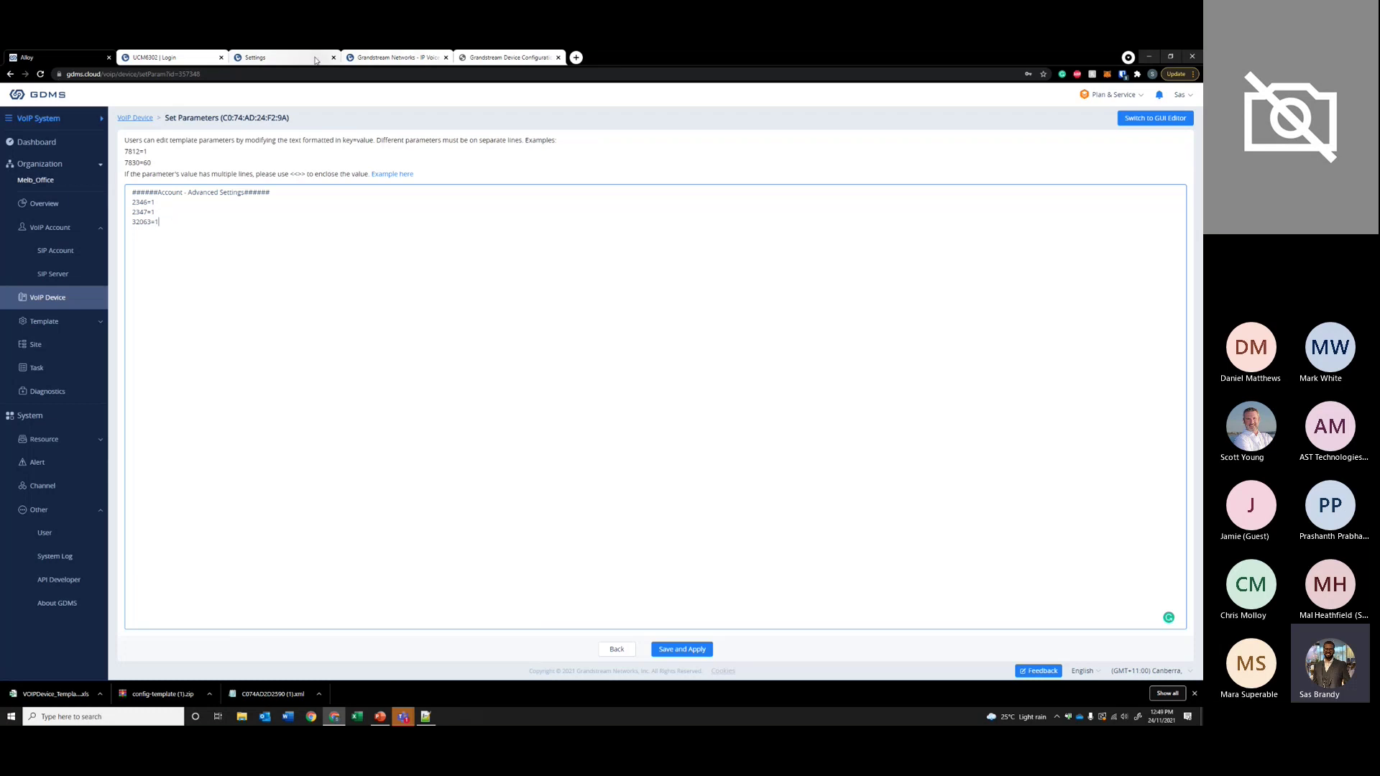
pyautogui.click(316, 61)
pyautogui.click(63, 62)
pyautogui.click(626, 649)
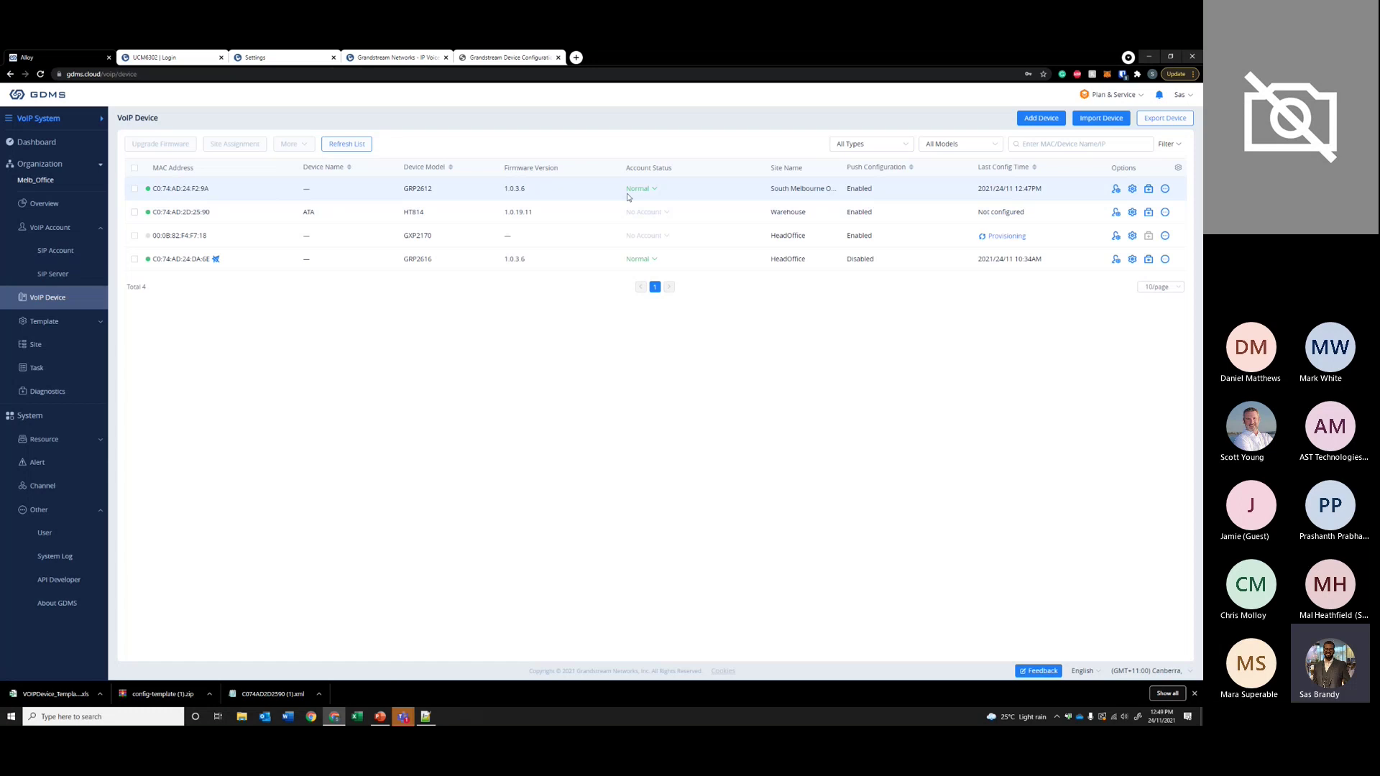
# - Review the GRP2612's SIP account registration details from its Normal status
pyautogui.click(655, 190)
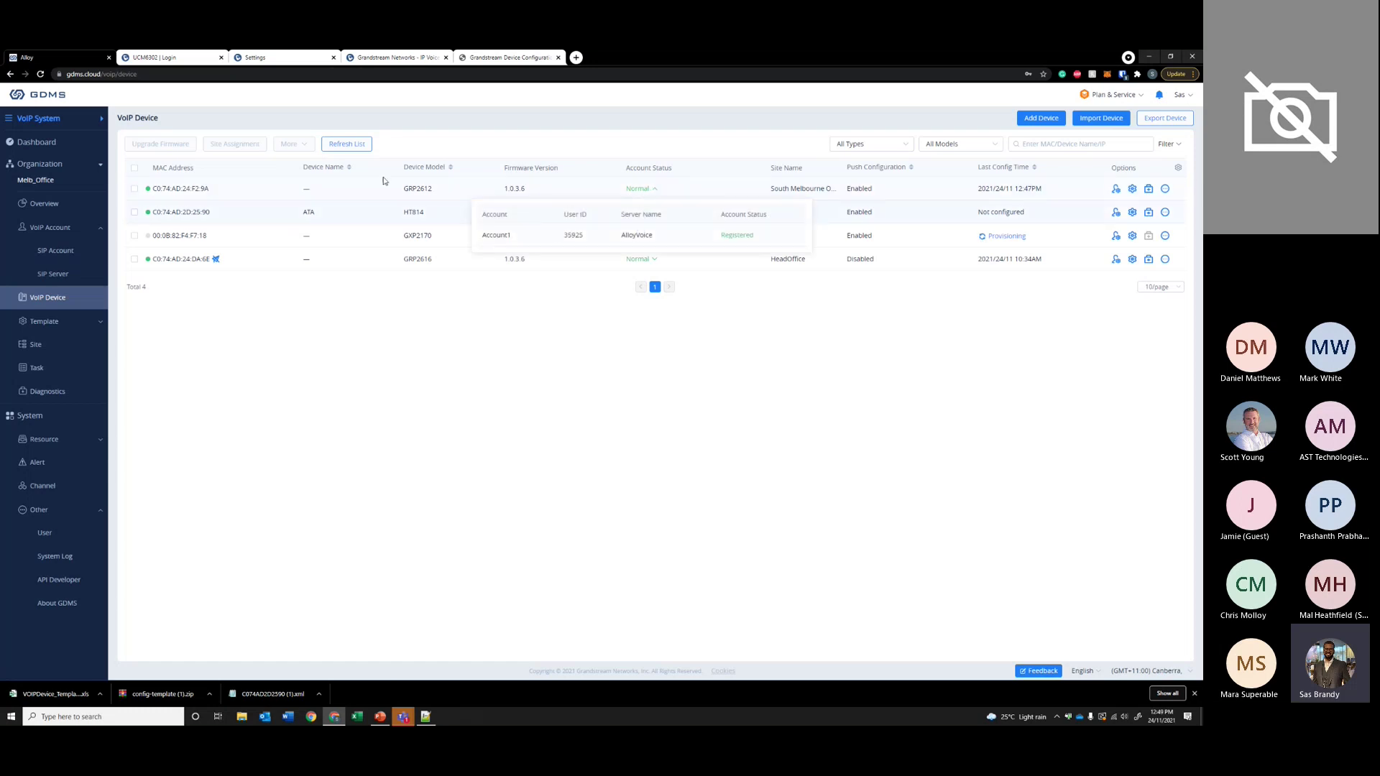
pyautogui.moveTo(487, 235); pyautogui.dragTo(765, 235)
pyautogui.click(915, 452)
pyautogui.click(924, 431)
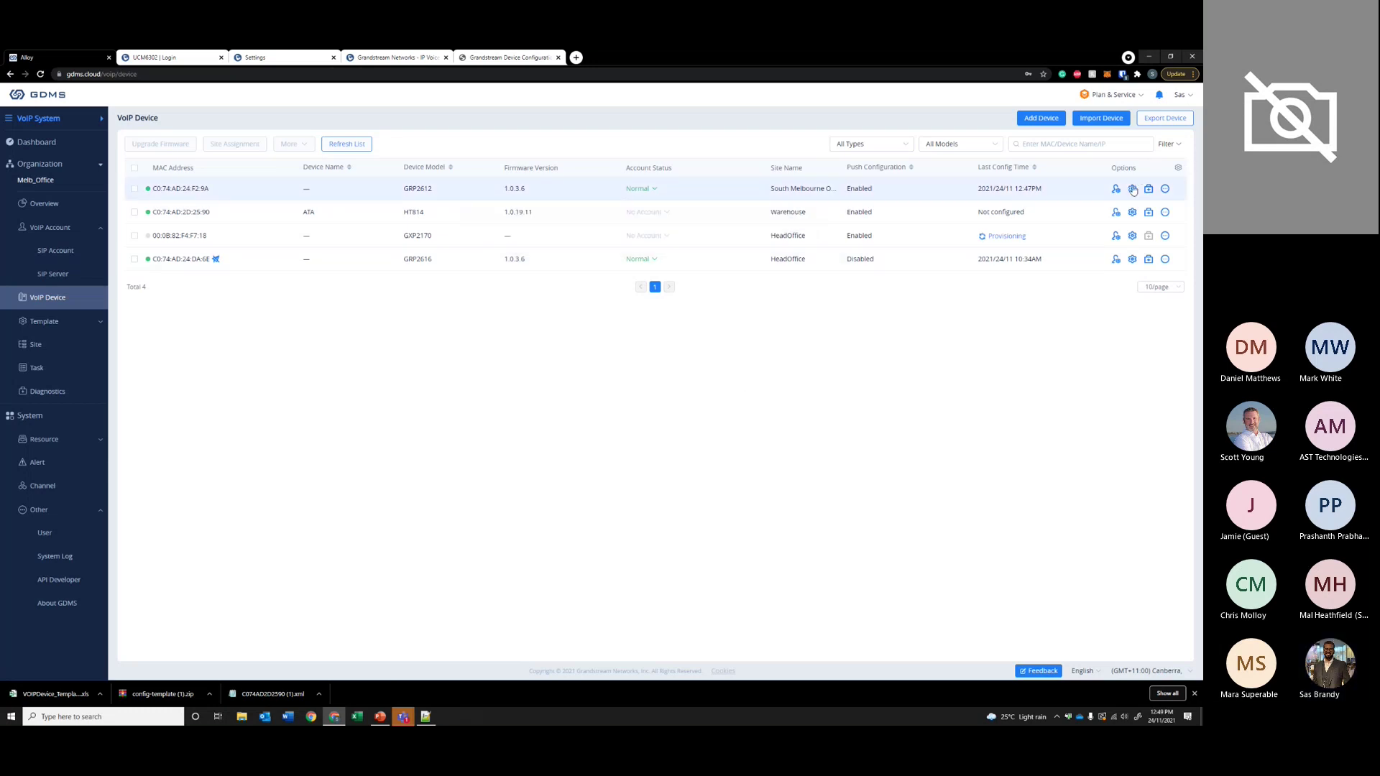
# - Open the Device Diagnostics page for the GRP2612 from the device list
pyautogui.click(1131, 189)
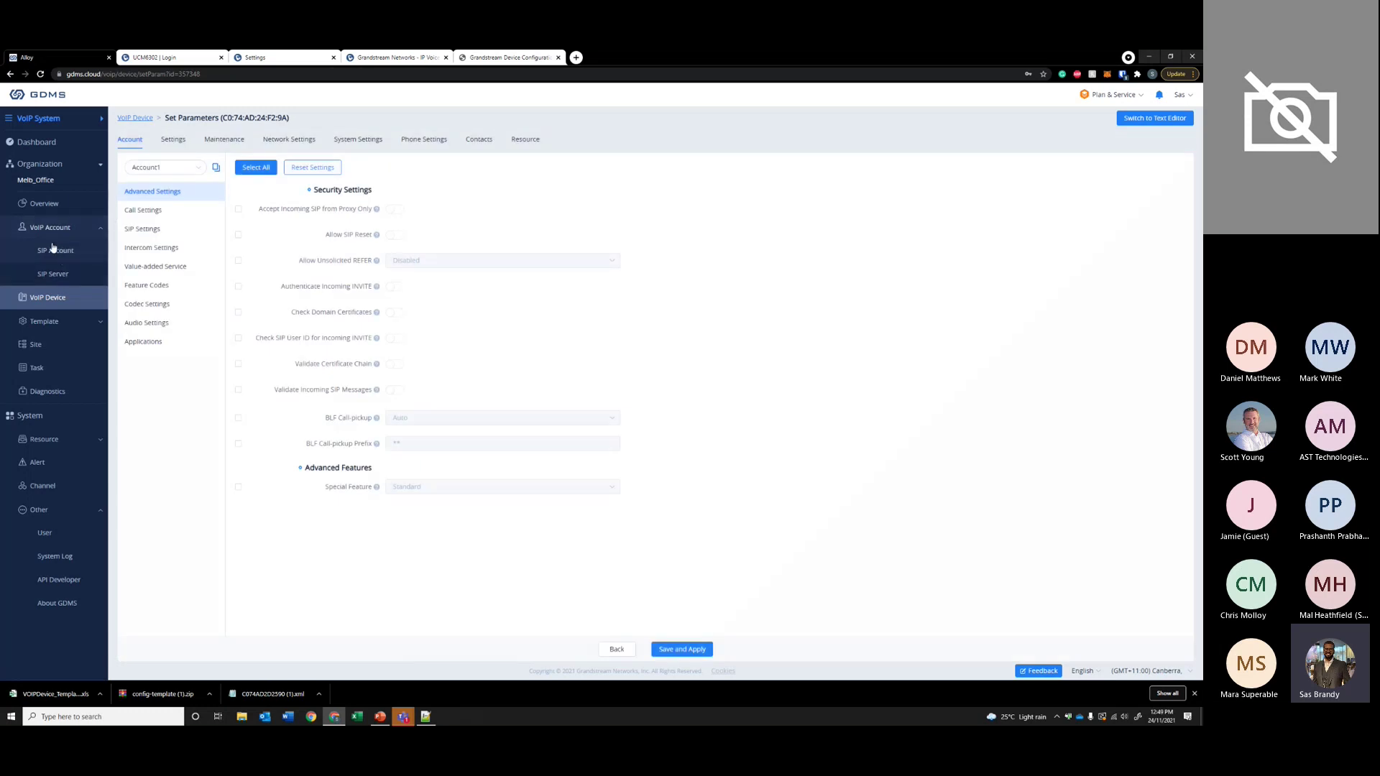
pyautogui.click(52, 300)
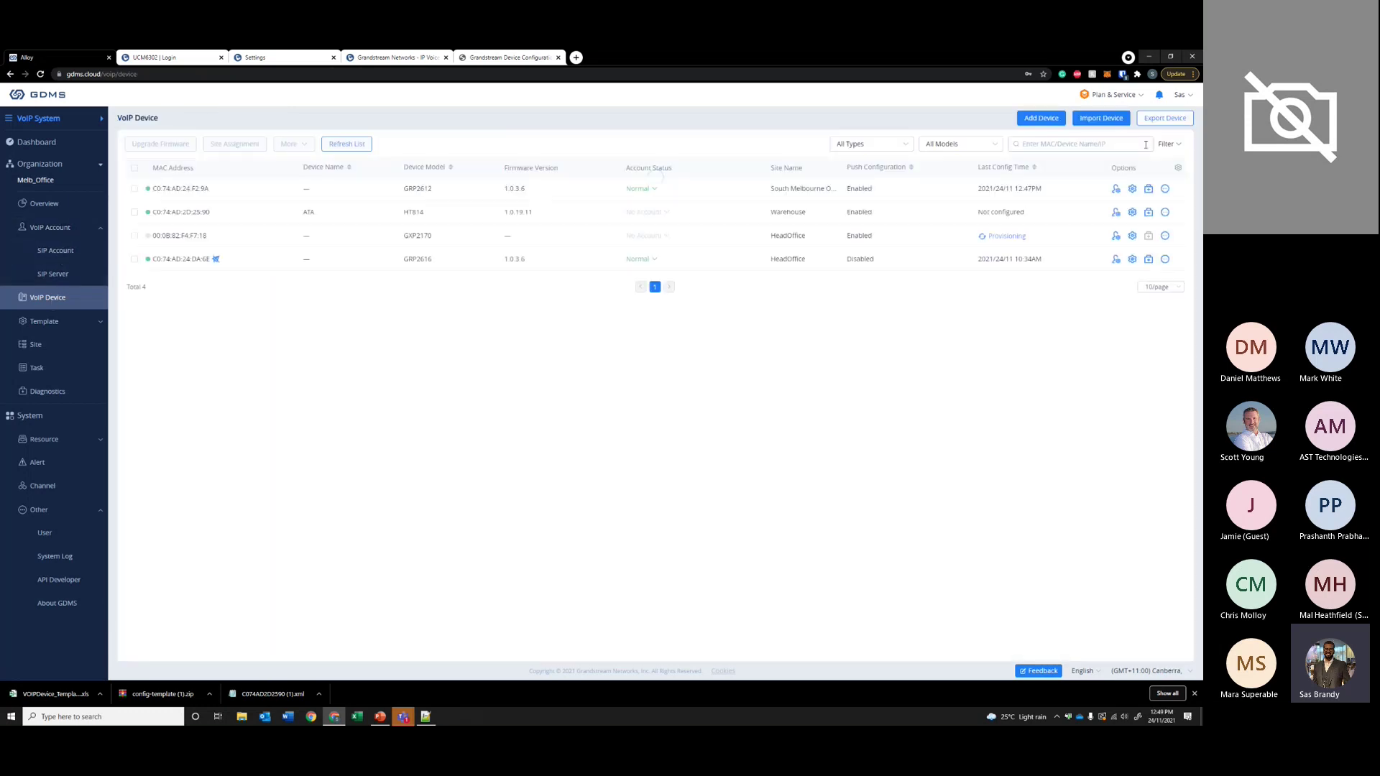
pyautogui.click(1148, 189)
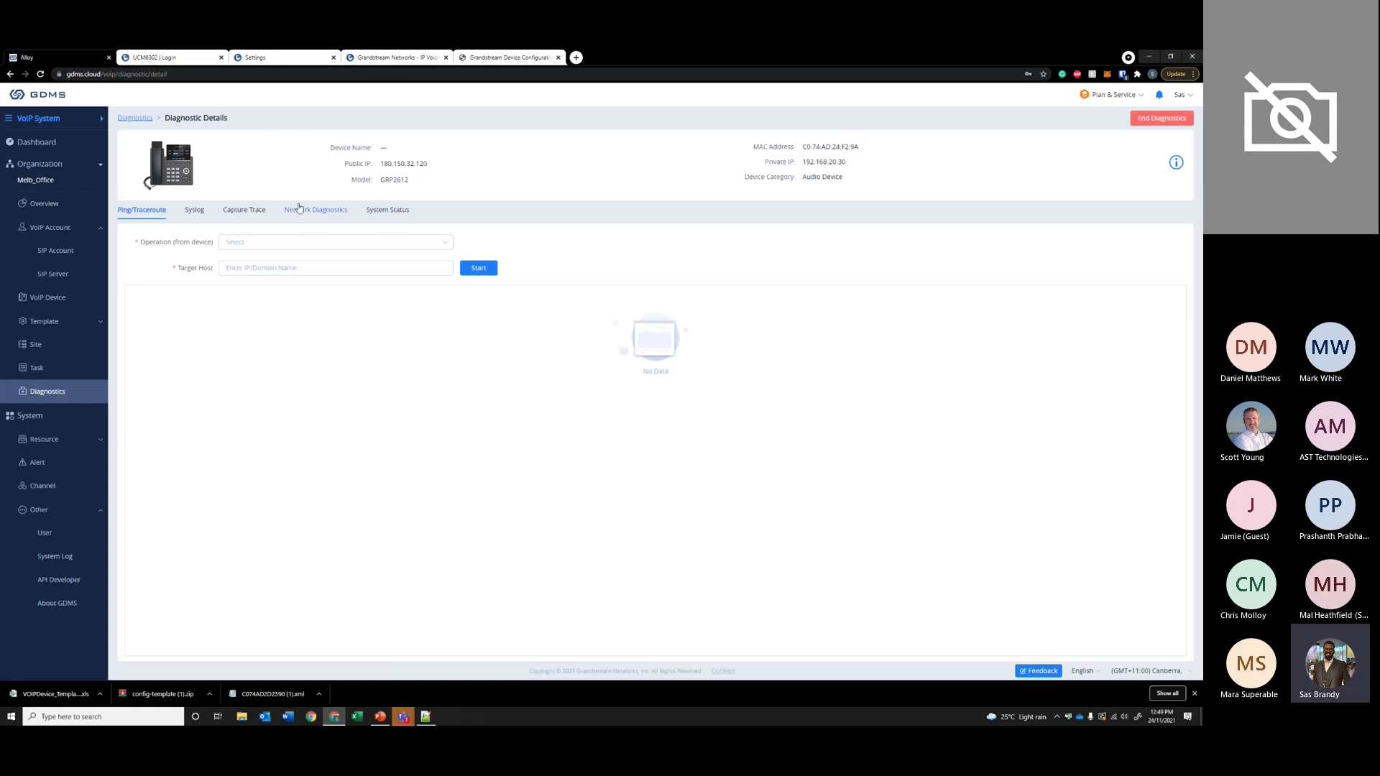
# - Browse the Capture Trace, Syslog and Ping/Traceroute tabs, then return to VoIP Device
pyautogui.click(243, 210)
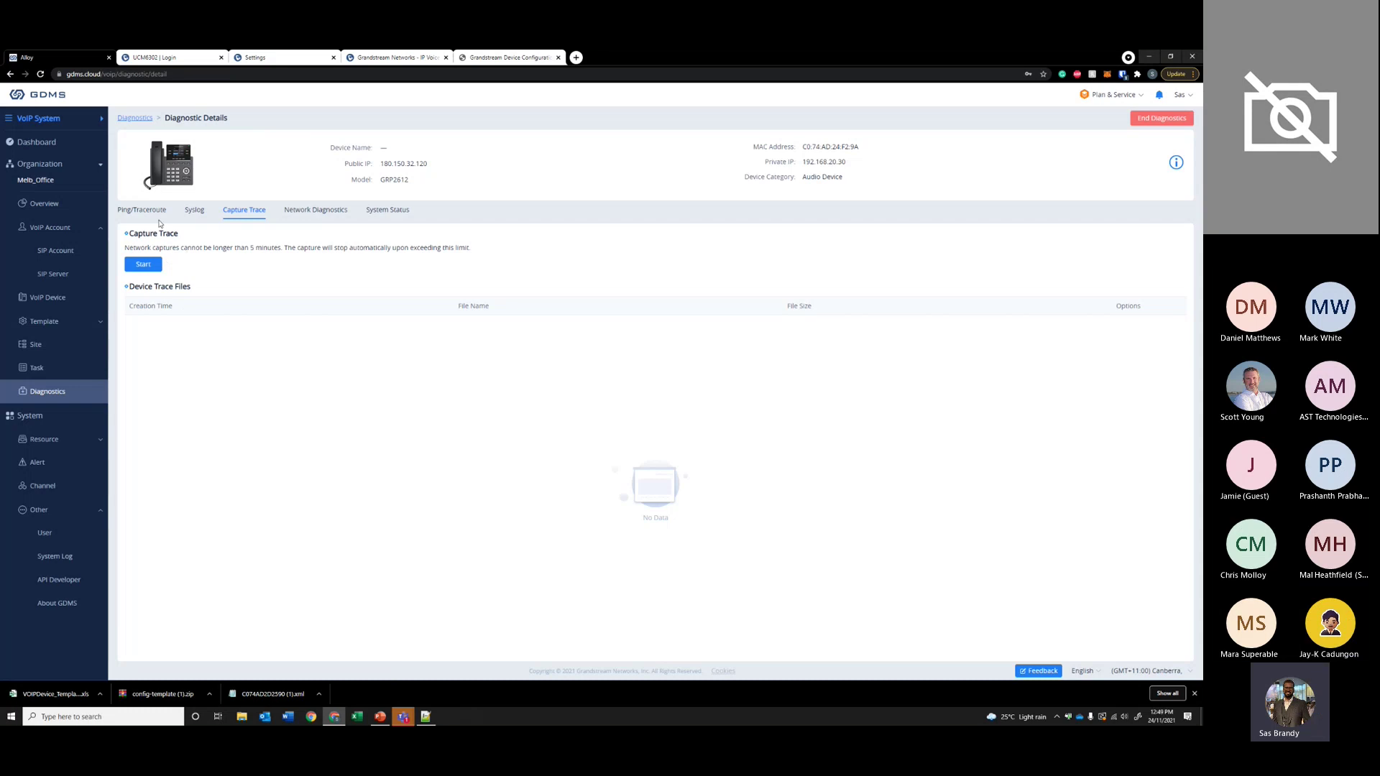
pyautogui.click(195, 210)
pyautogui.click(119, 210)
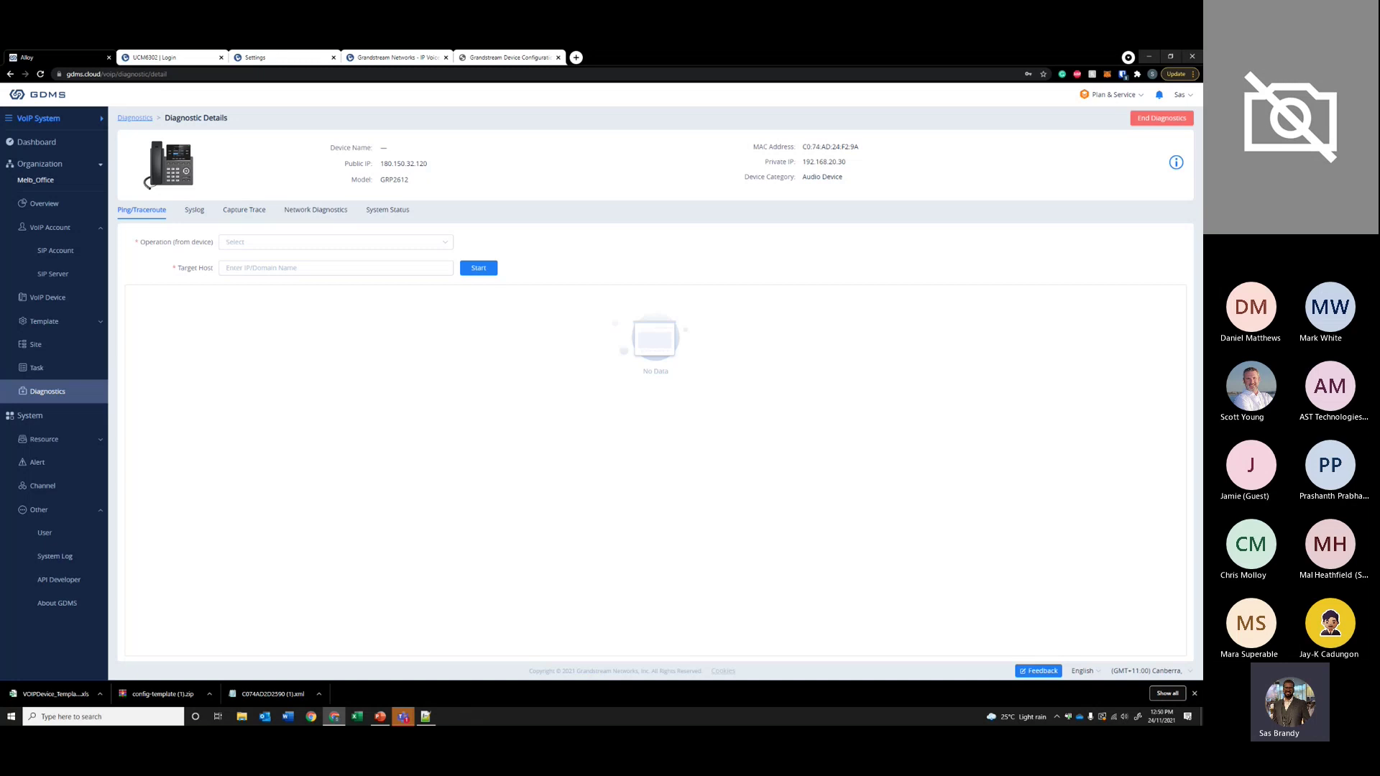
pyautogui.click(47, 297)
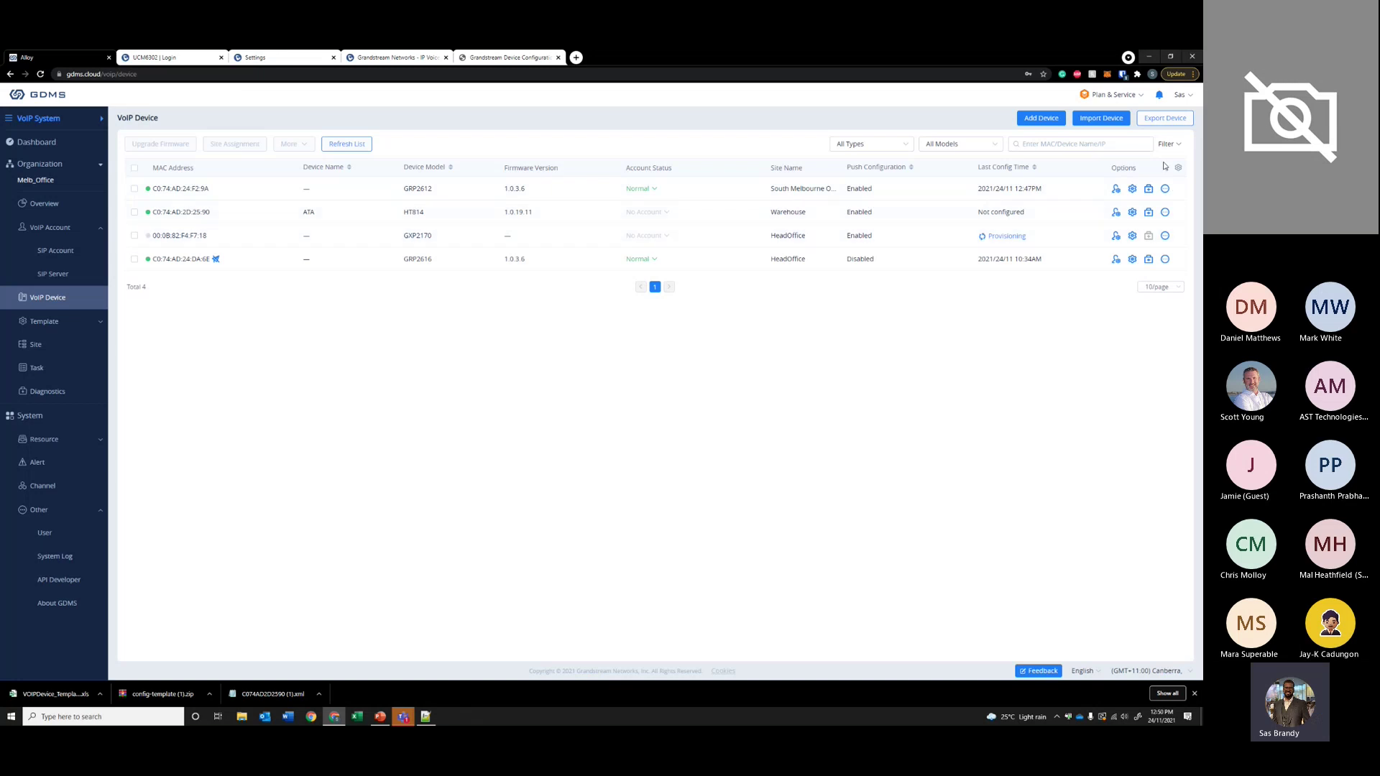
# - Choose Enabled Push Configuration from the GRP2616 row's action menu and confirm with OK
pyautogui.click(1164, 189)
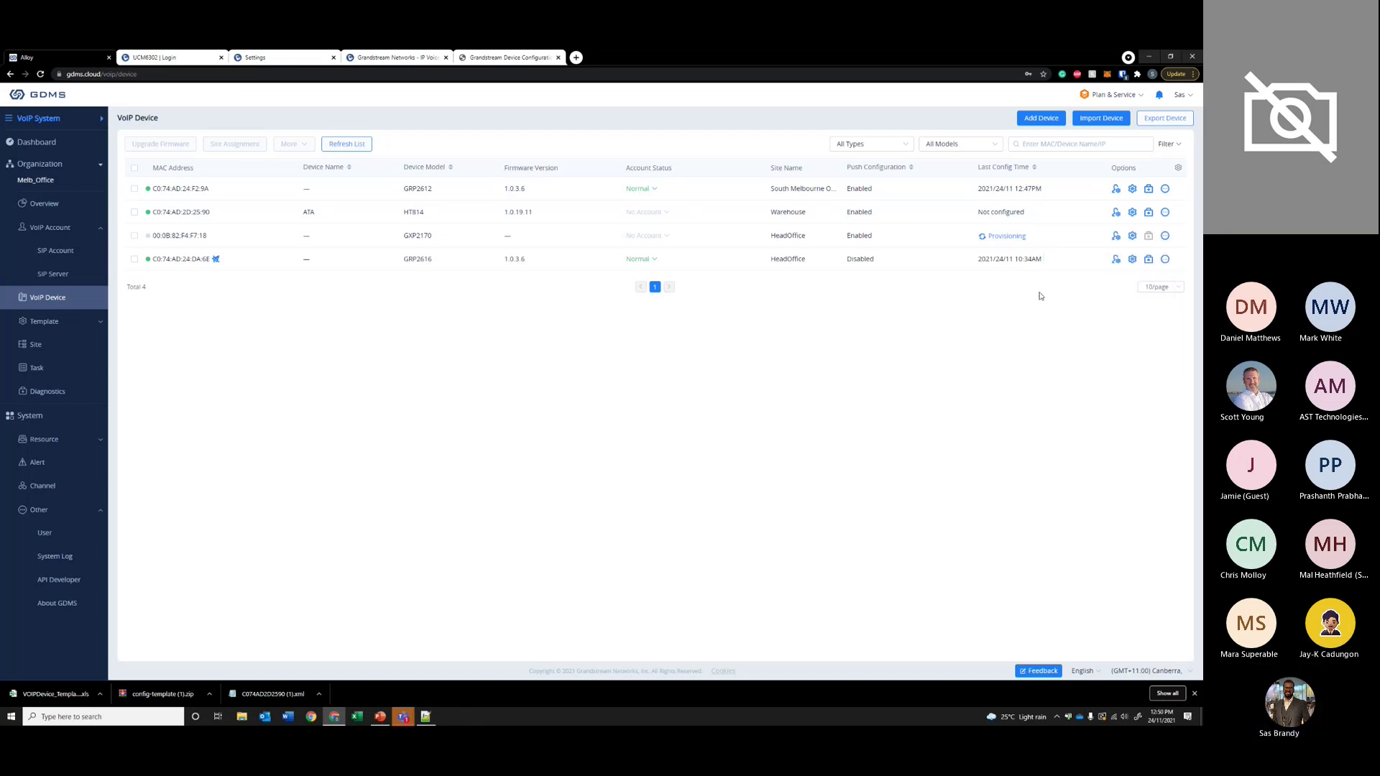
pyautogui.moveTo(1165, 189)
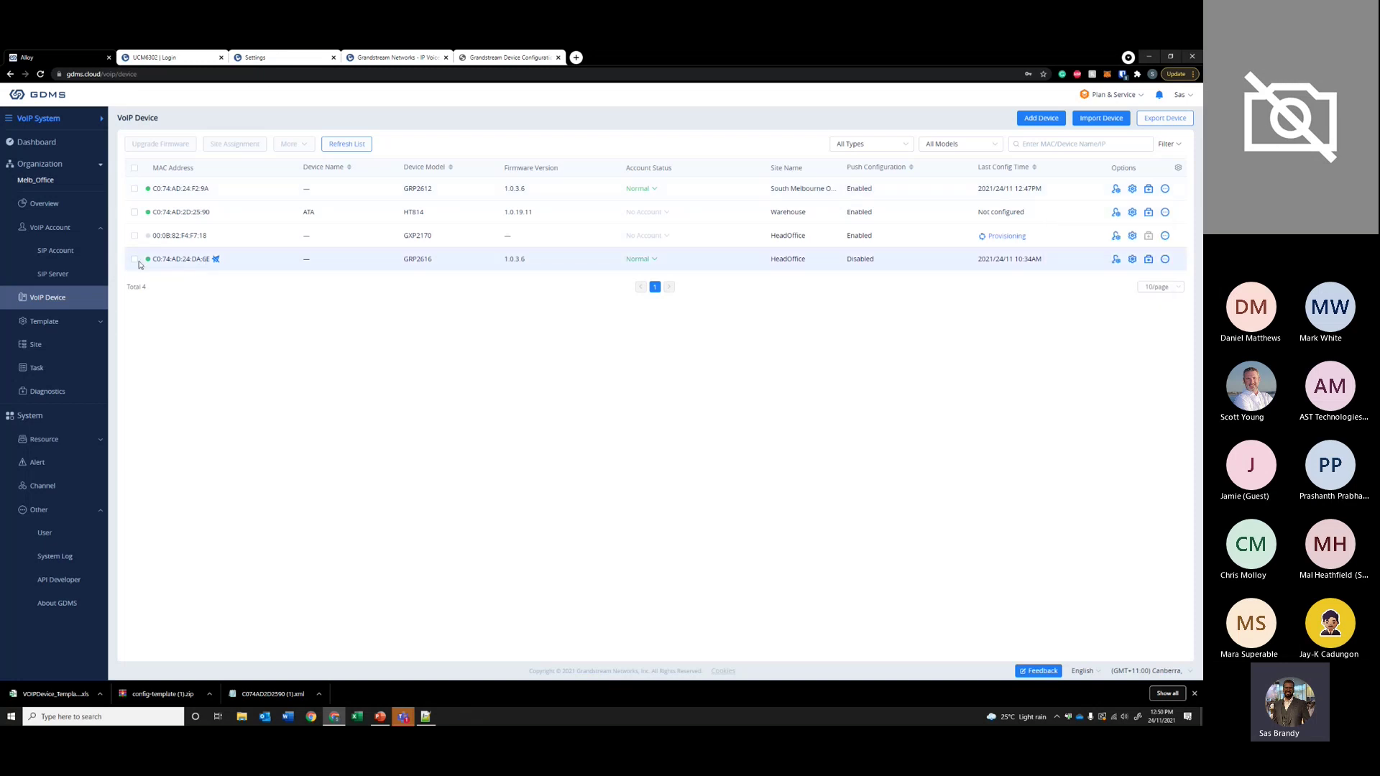
pyautogui.moveTo(1165, 259)
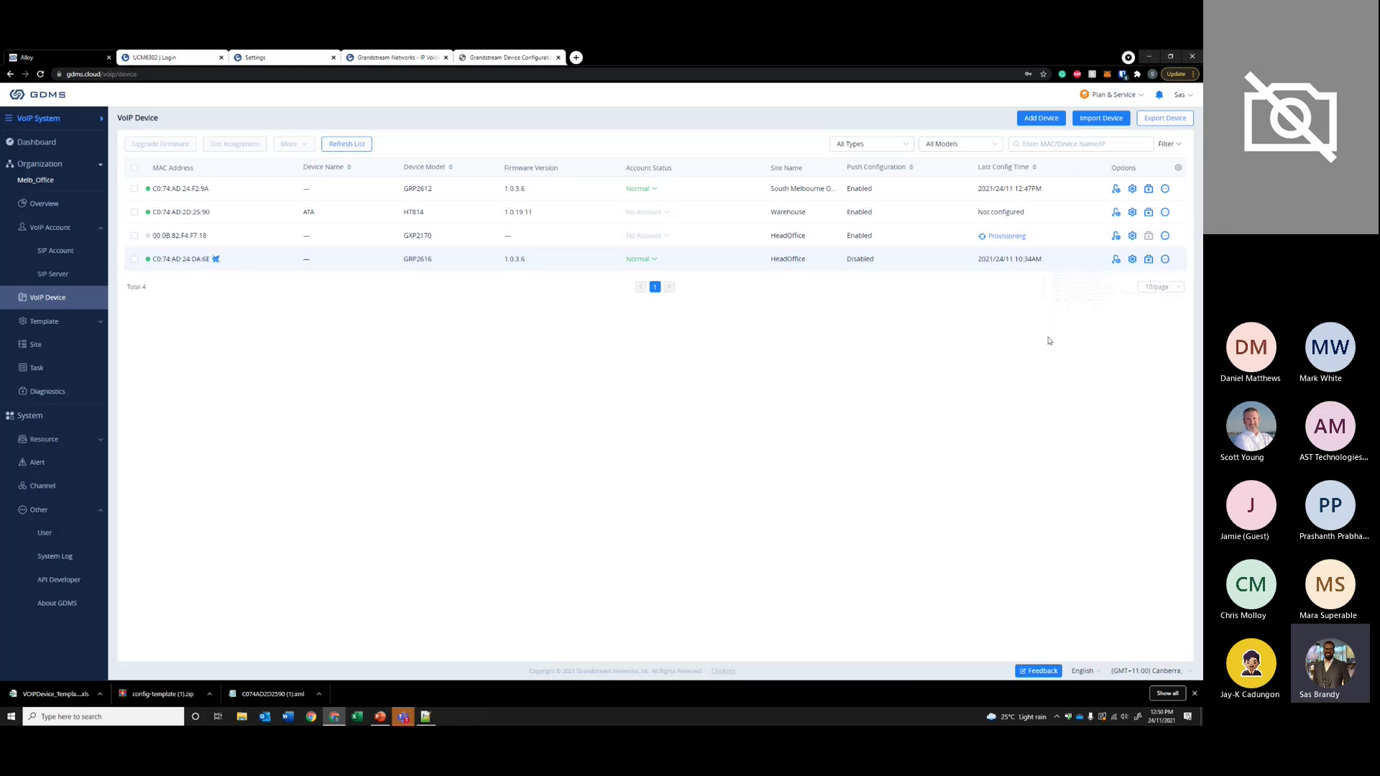
pyautogui.click(1165, 258)
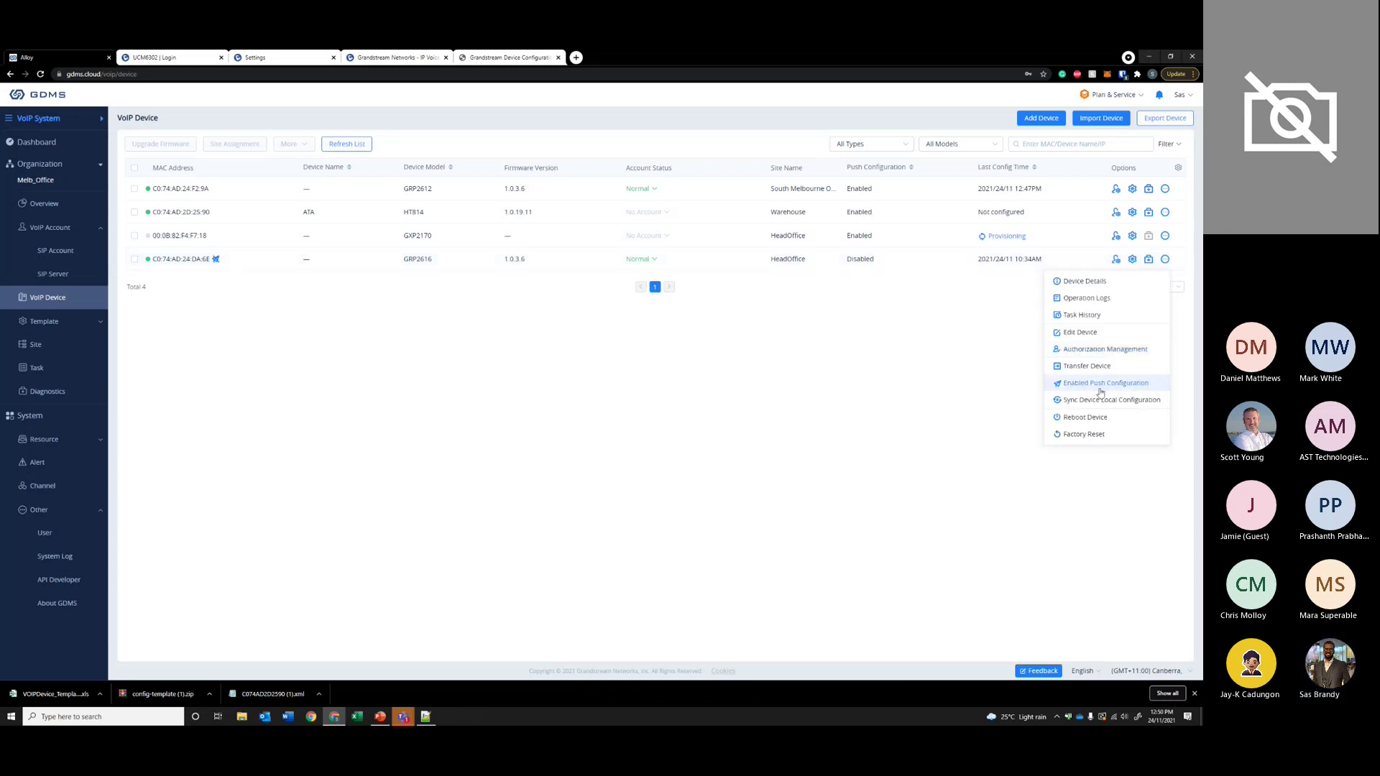
pyautogui.click(1099, 388)
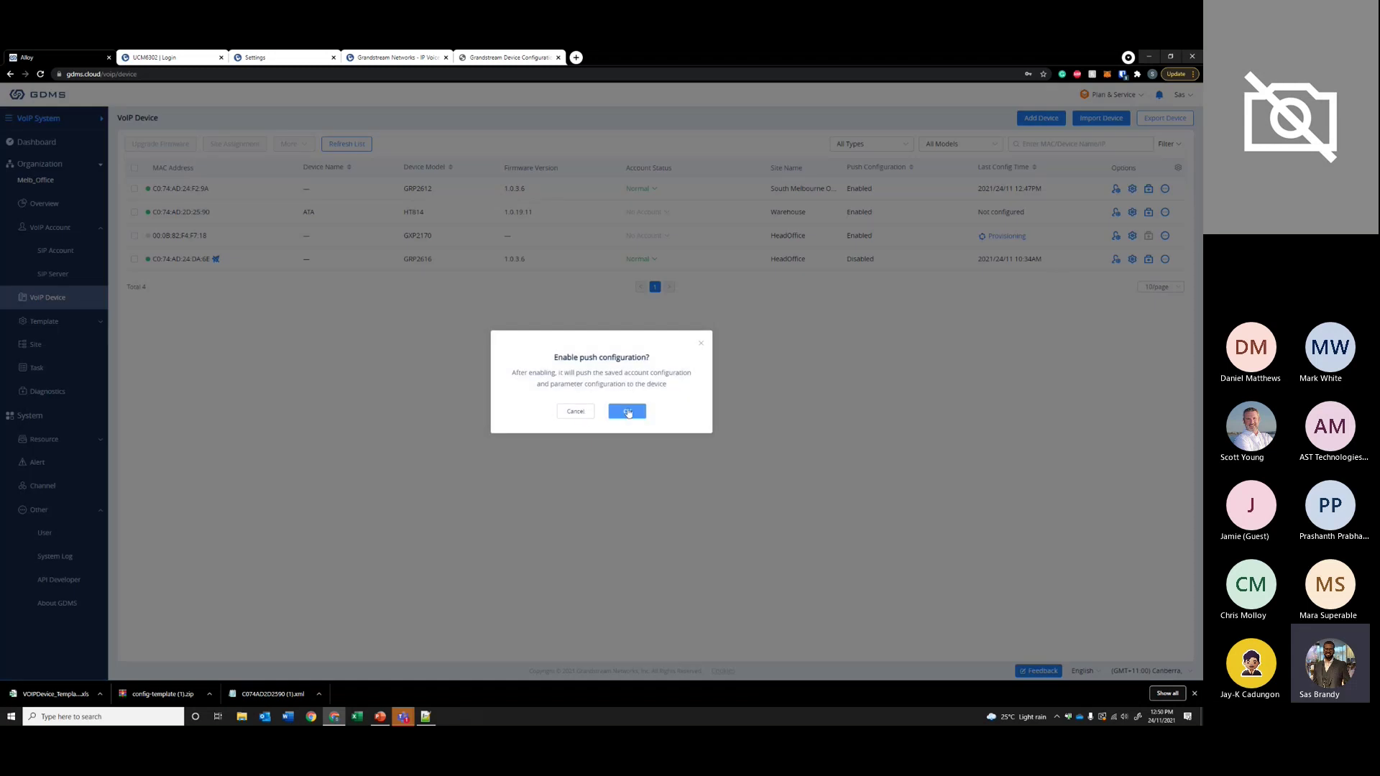
pyautogui.click(627, 411)
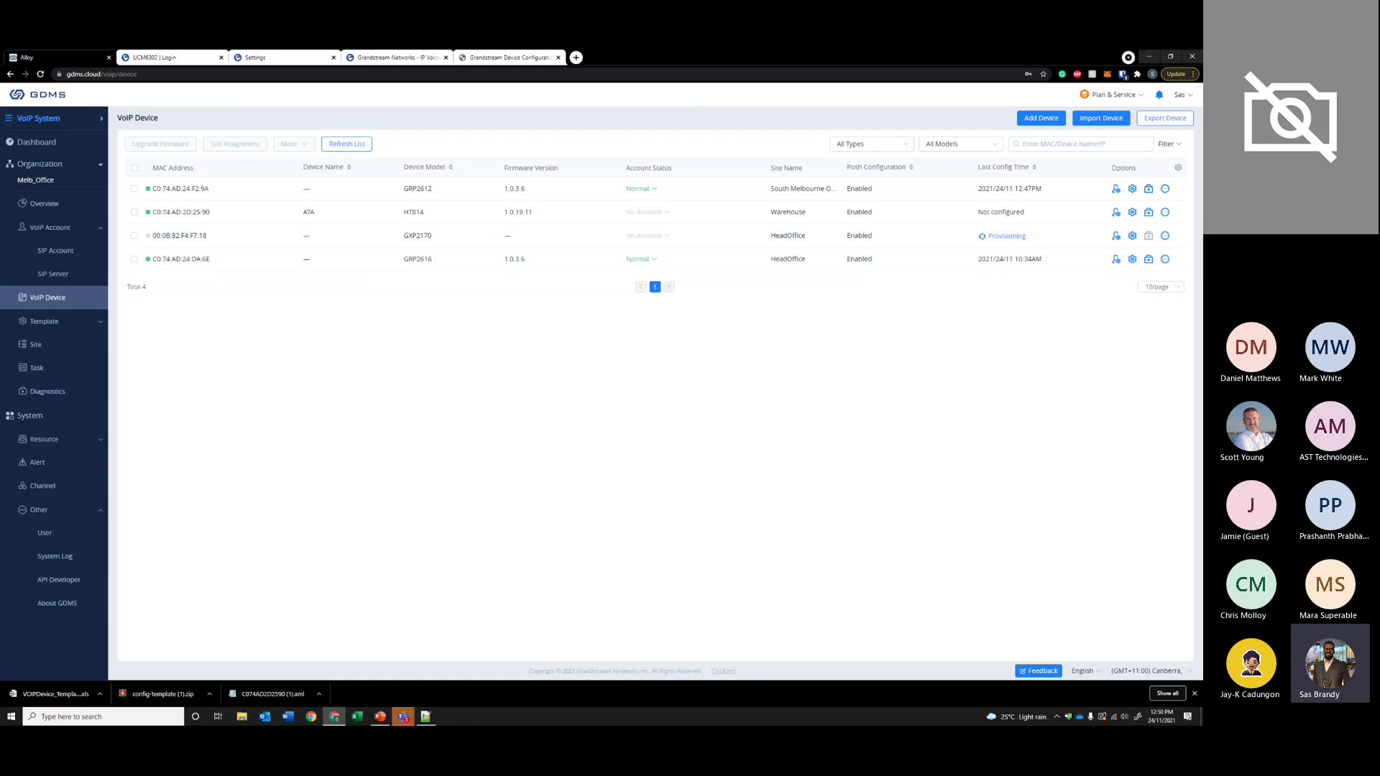
pyautogui.moveTo(1164, 263)
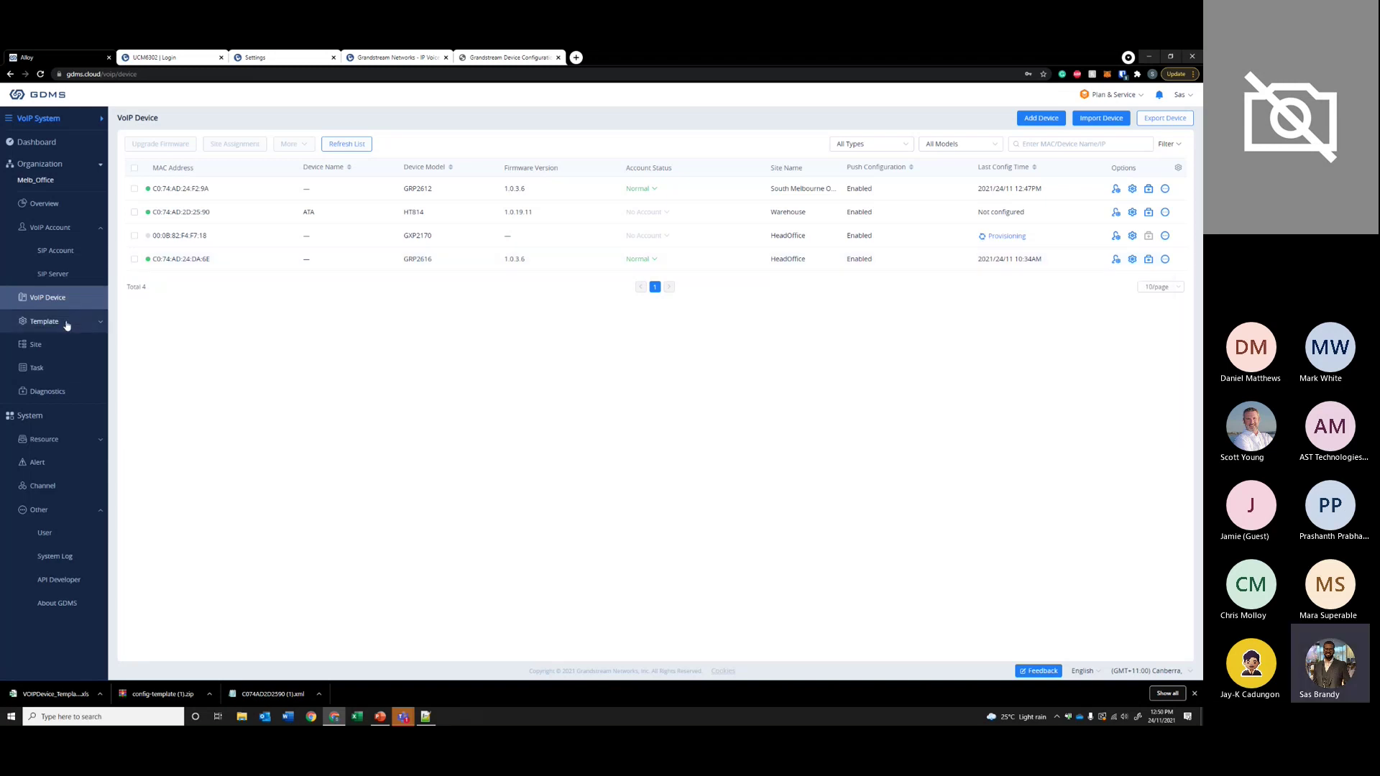
# - Expand Template and open the By Model list showing the GXP2170 template
pyautogui.click(70, 323)
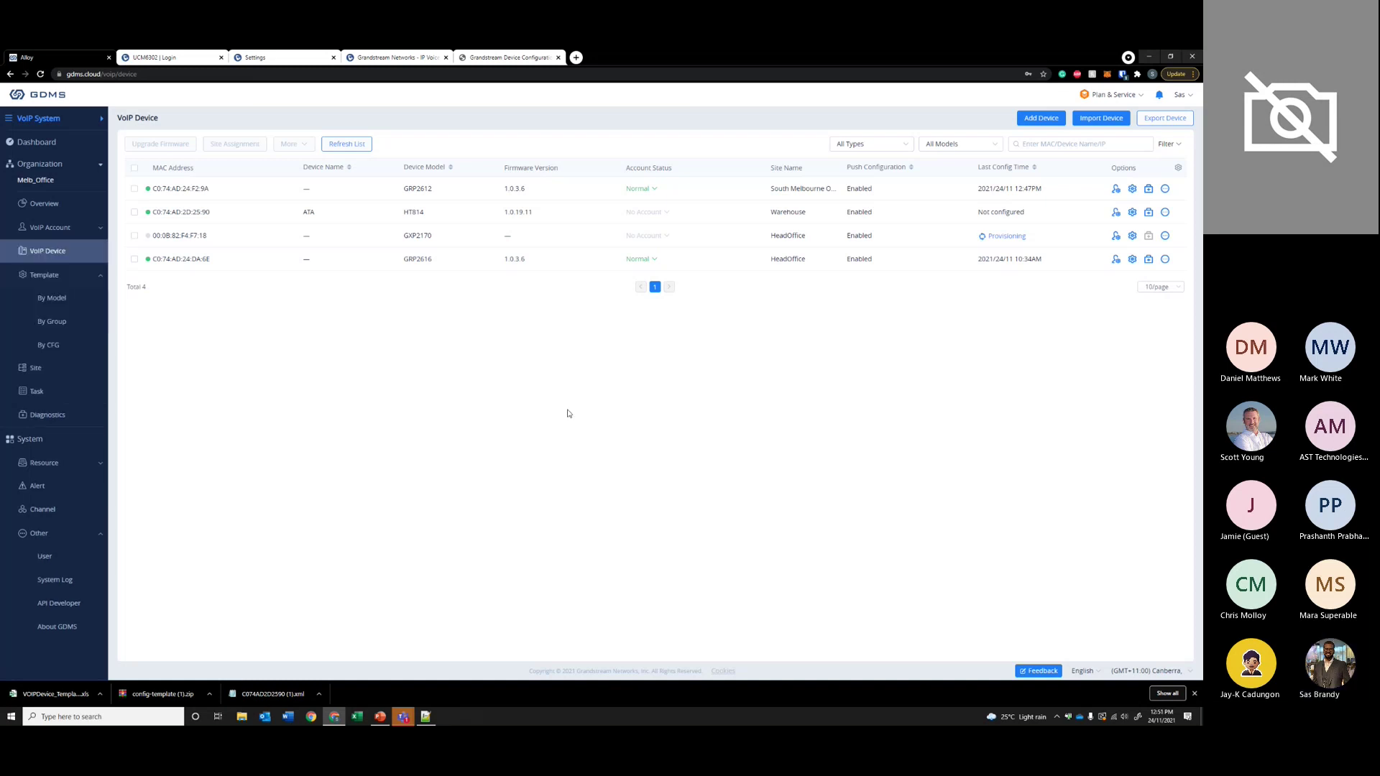
pyautogui.click(54, 297)
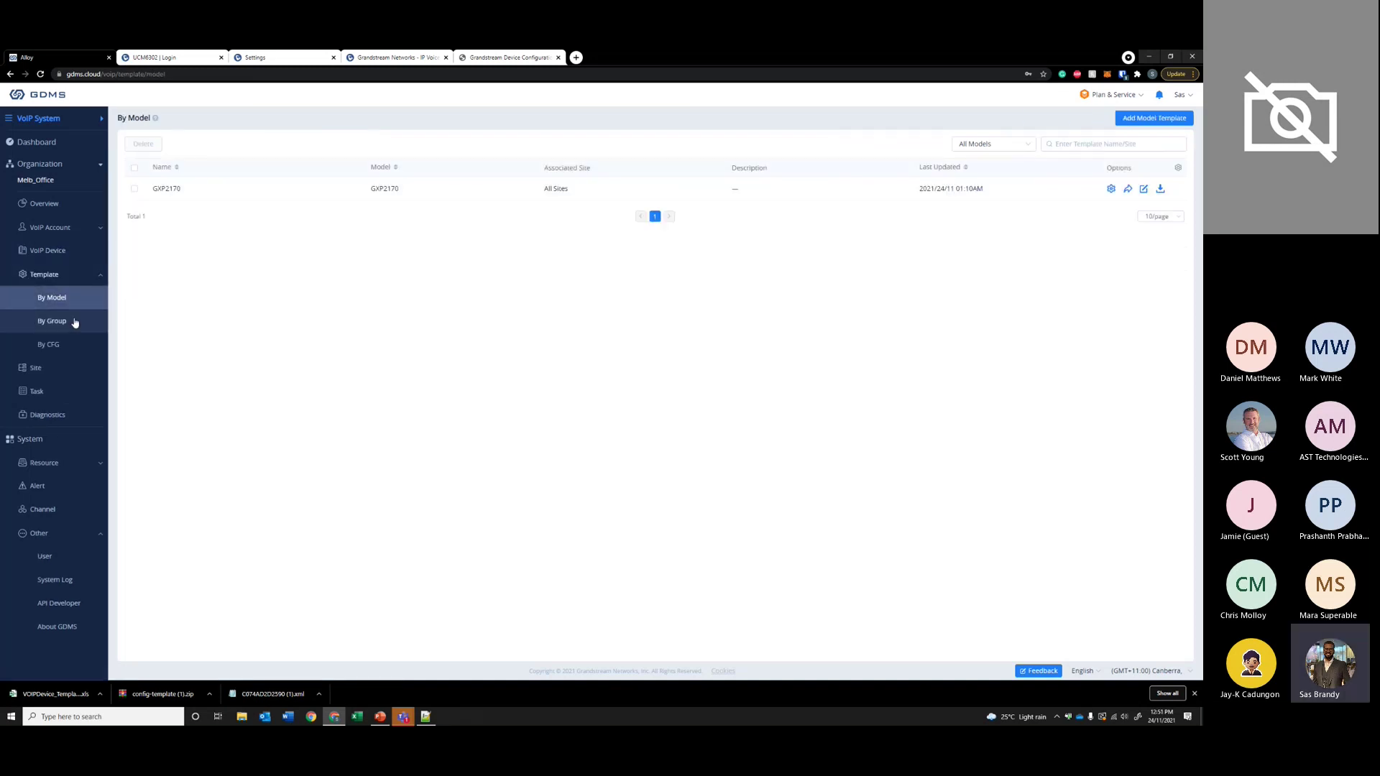
pyautogui.click(75, 321)
pyautogui.click(72, 299)
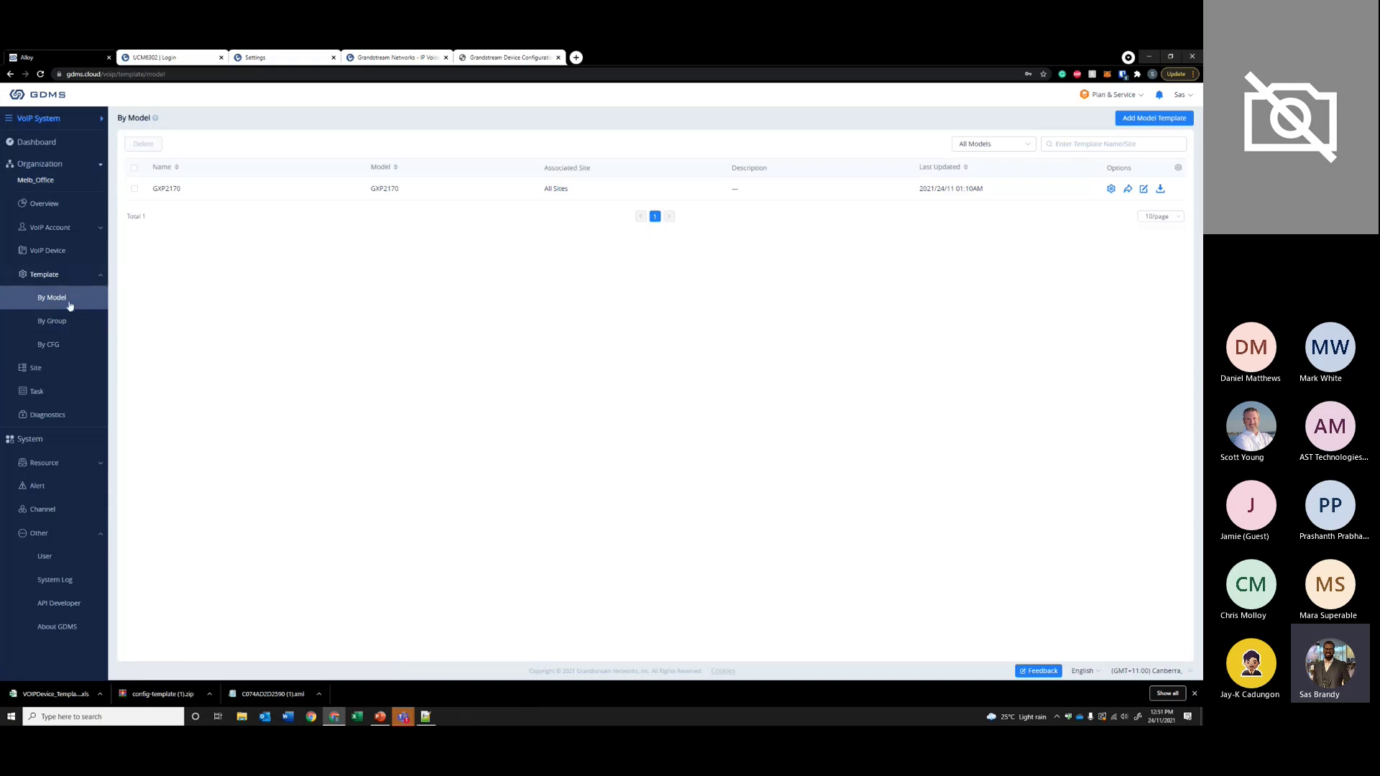
pyautogui.moveTo(1158, 94)
pyautogui.click(1152, 118)
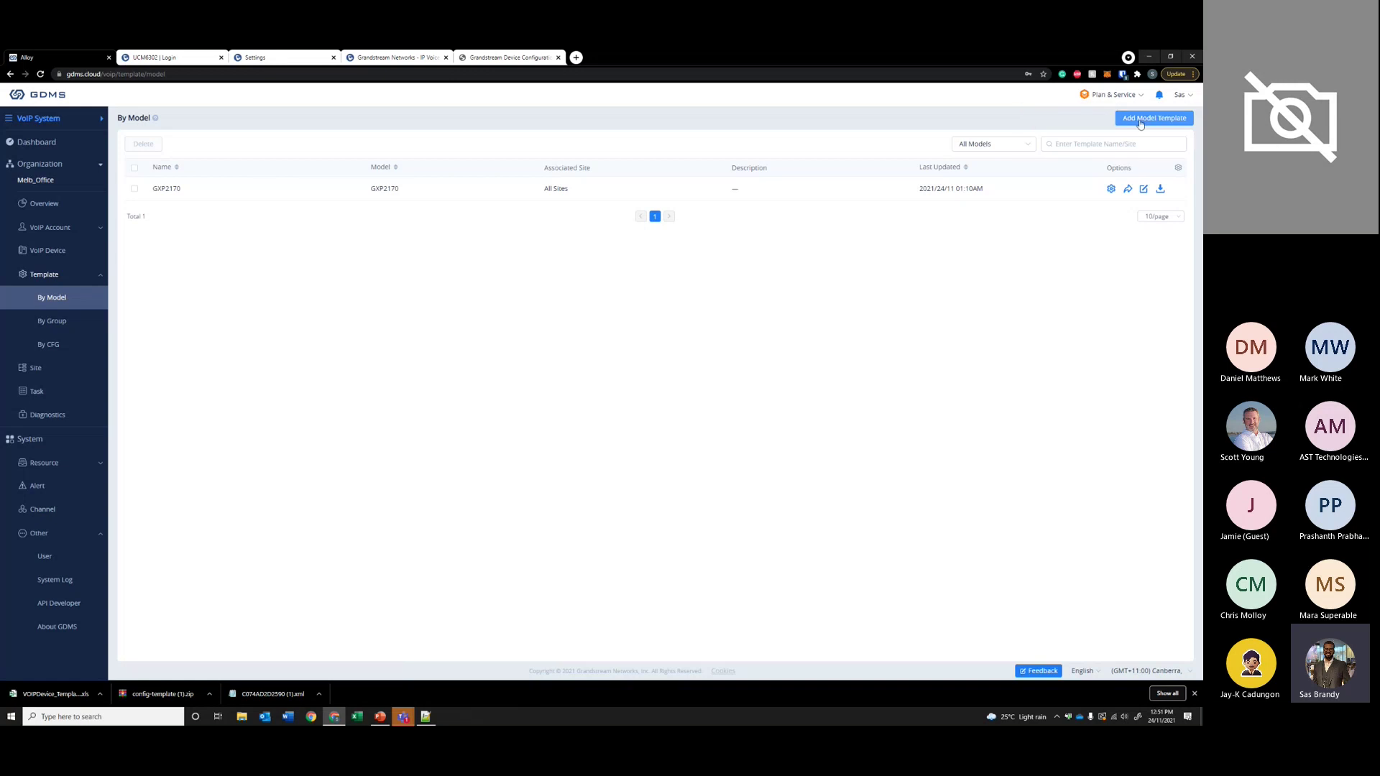
# - Create model template 'GRP' for the GRP2612 on All Sites and save its parameters
pyautogui.click(576, 187)
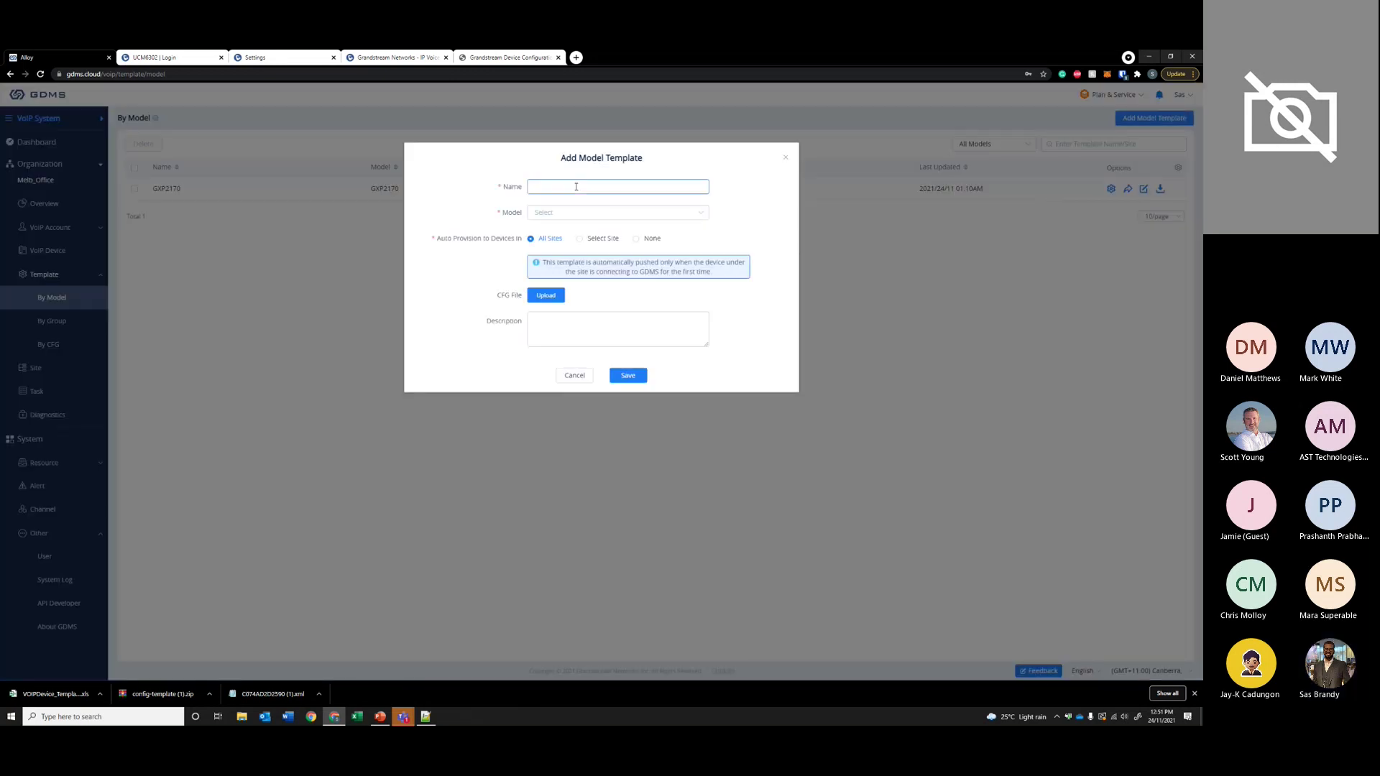
pyautogui.write('GRP')
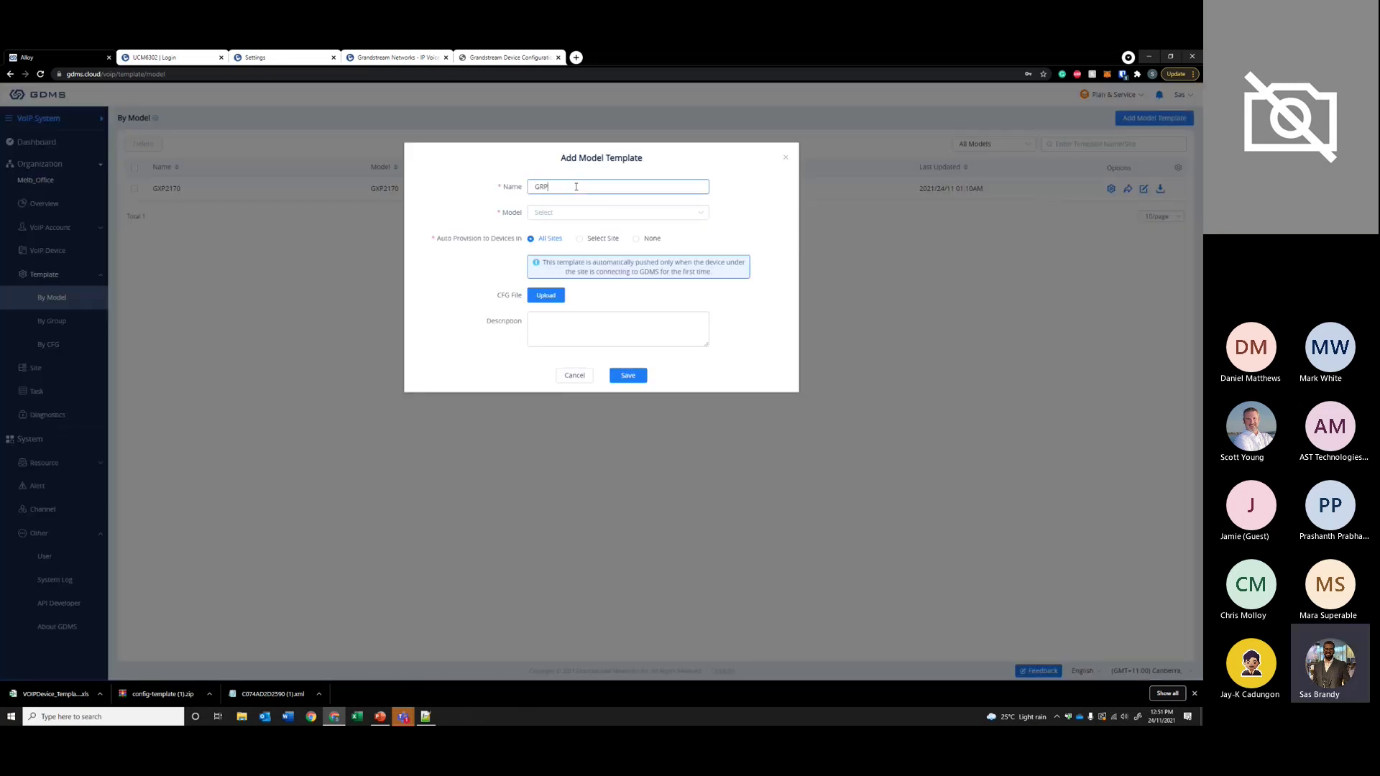
pyautogui.click(587, 213)
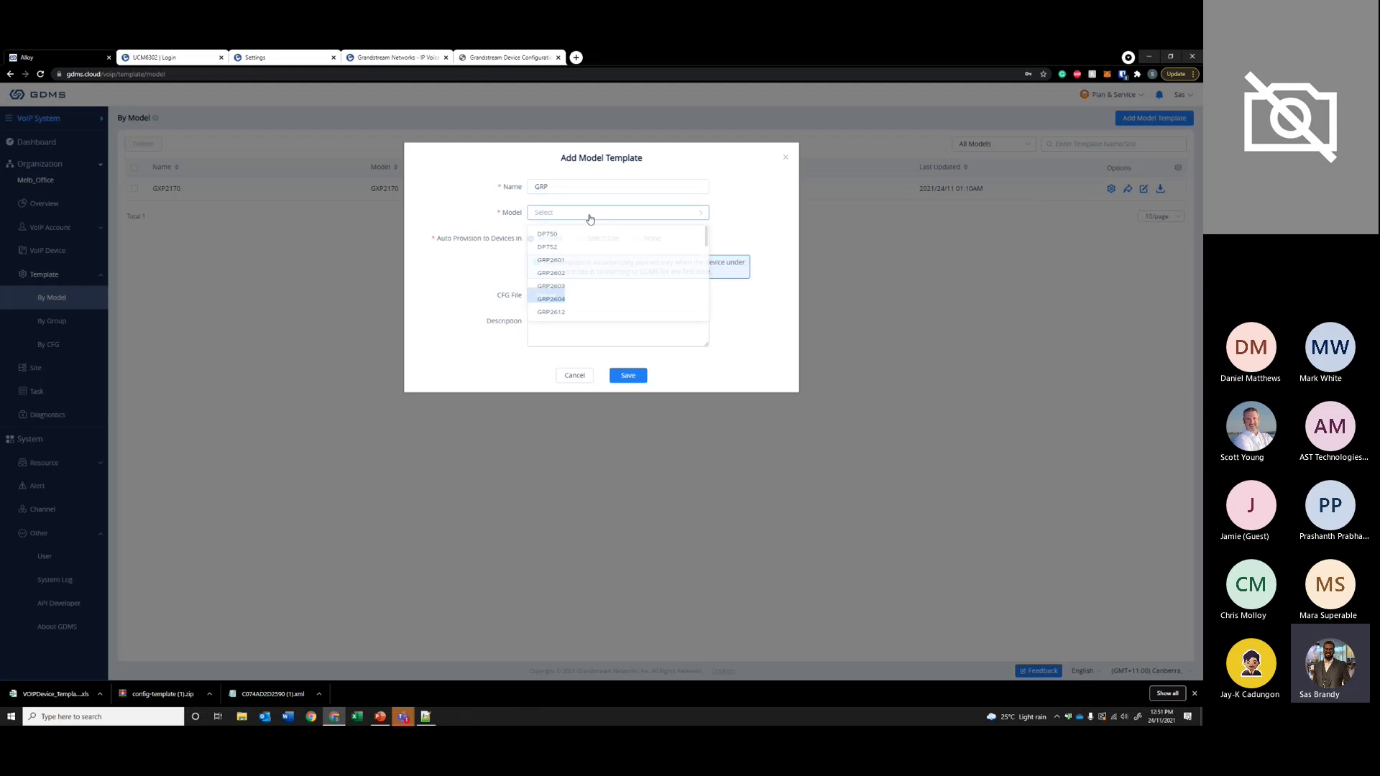
pyautogui.scroll(-1, 599, 306)
pyautogui.click(588, 292)
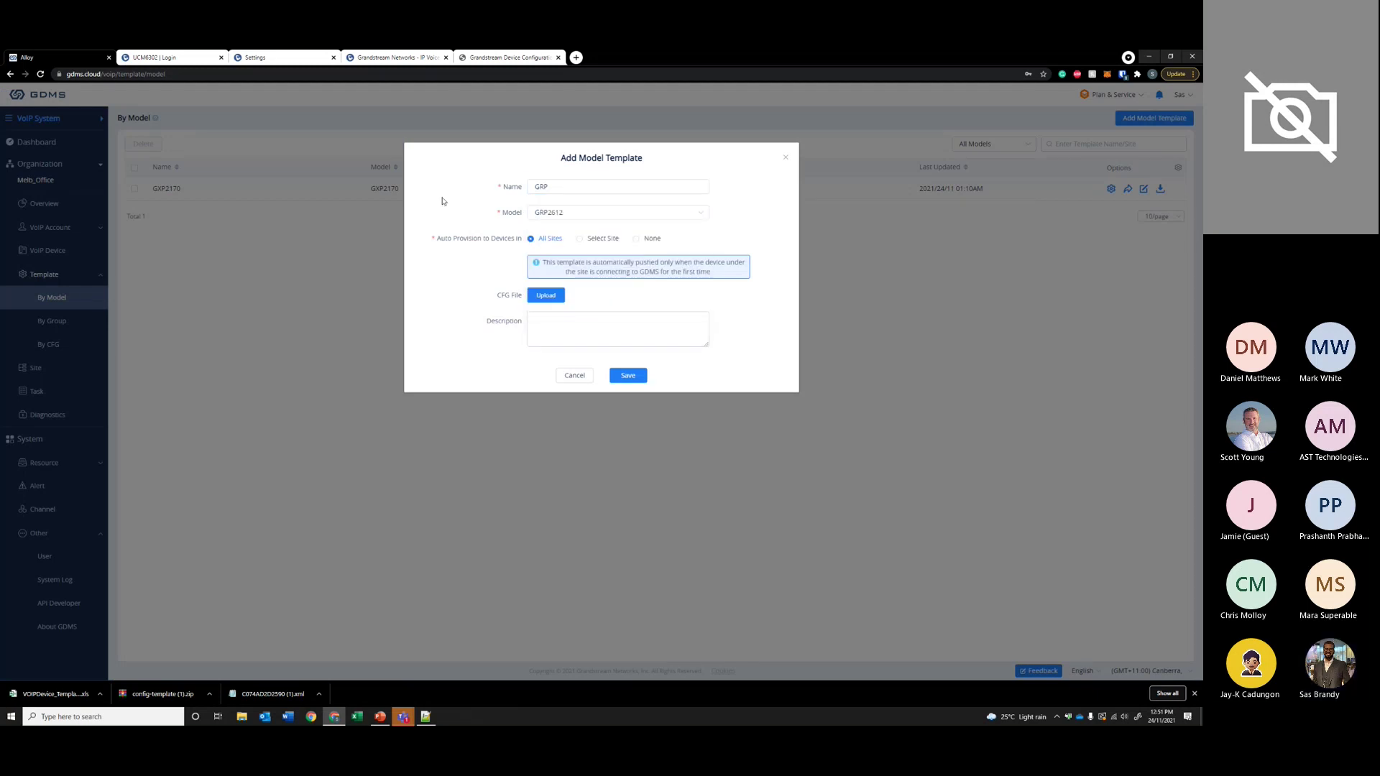
pyautogui.click(580, 239)
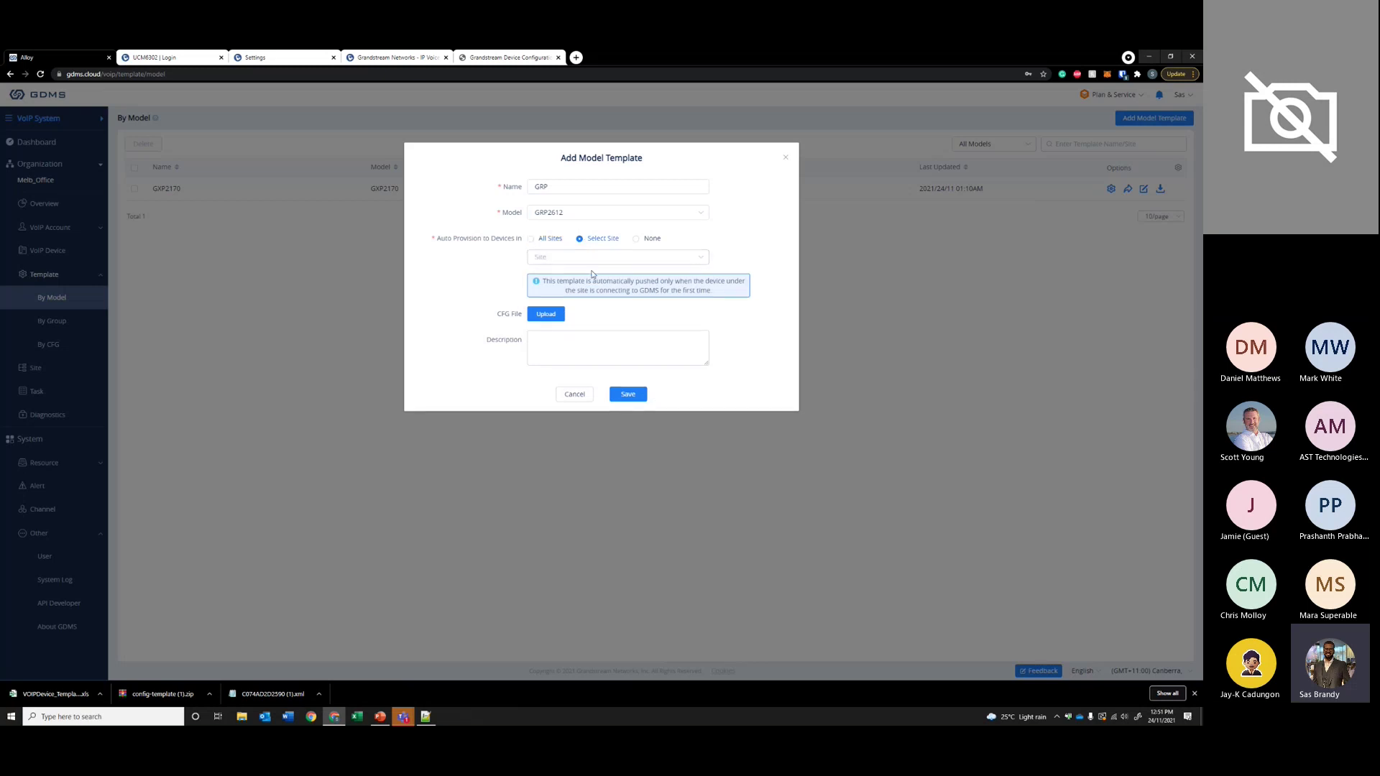
pyautogui.click(531, 239)
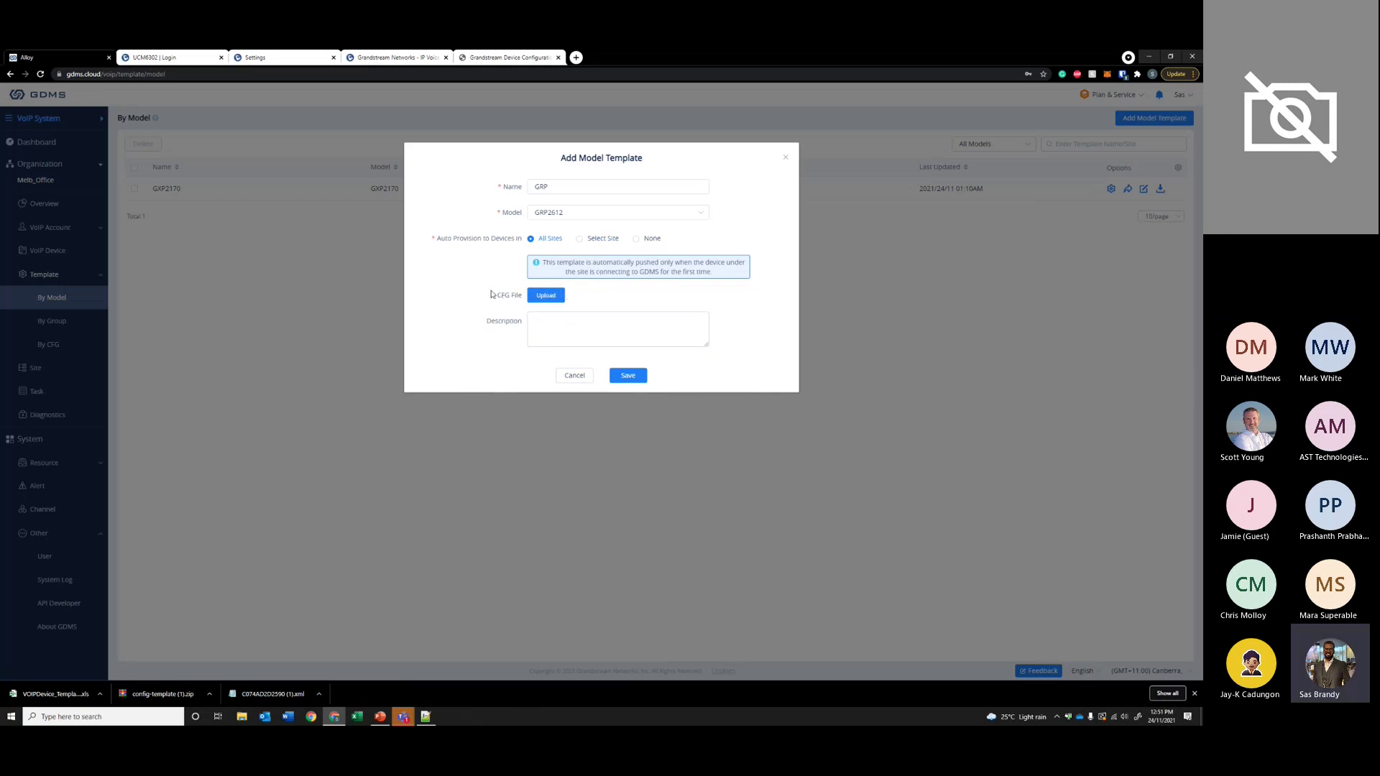
pyautogui.moveTo(491, 293); pyautogui.dragTo(639, 294)
pyautogui.click(628, 376)
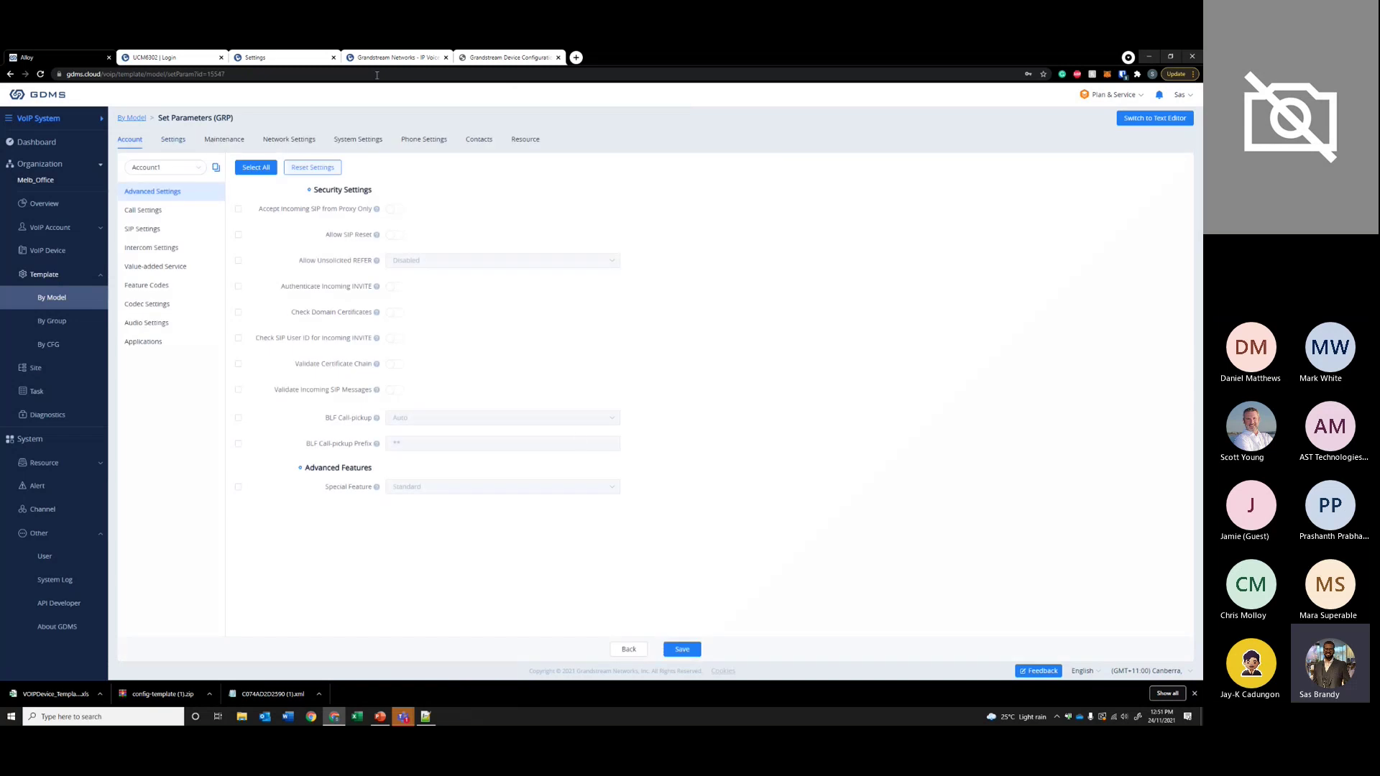
pyautogui.click(682, 649)
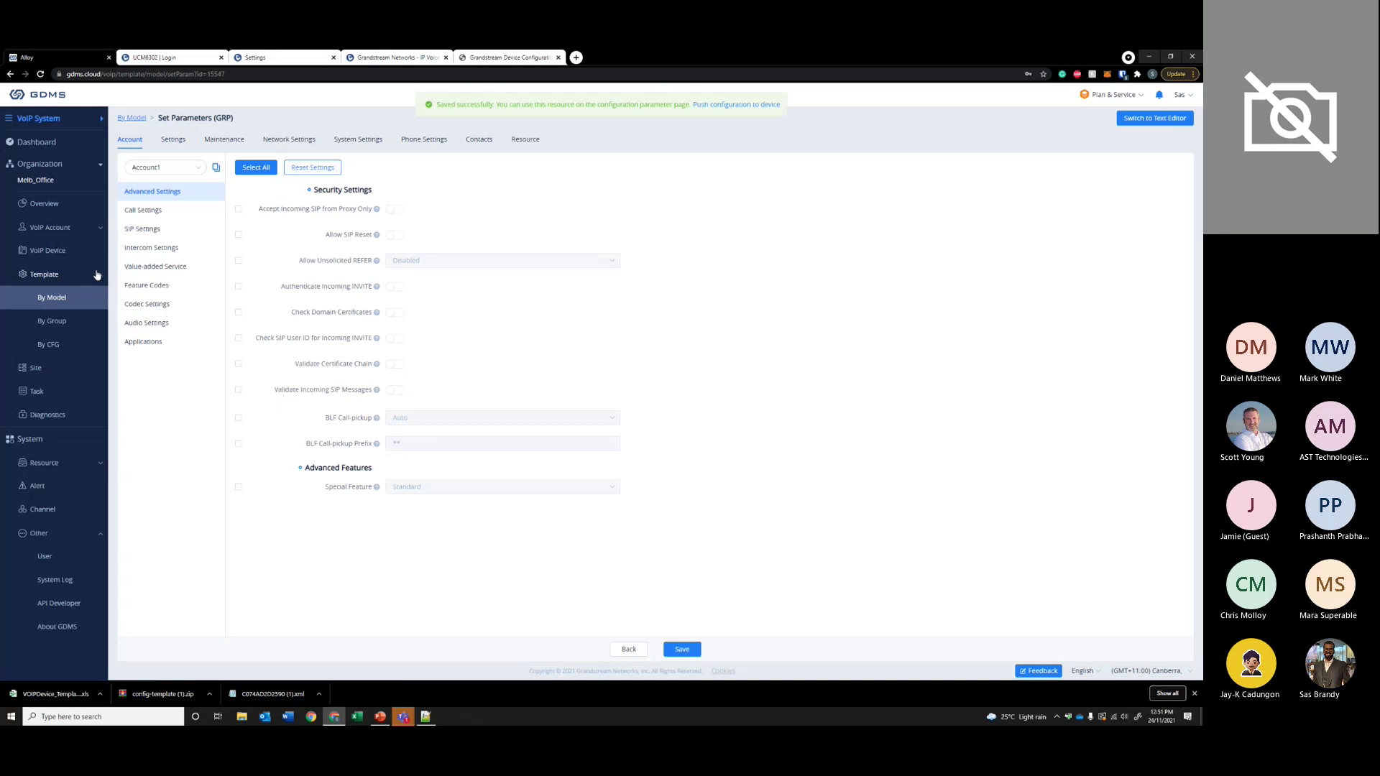
# - Start a new GRP Series group template named 'GRP Temp'
pyautogui.click(52, 321)
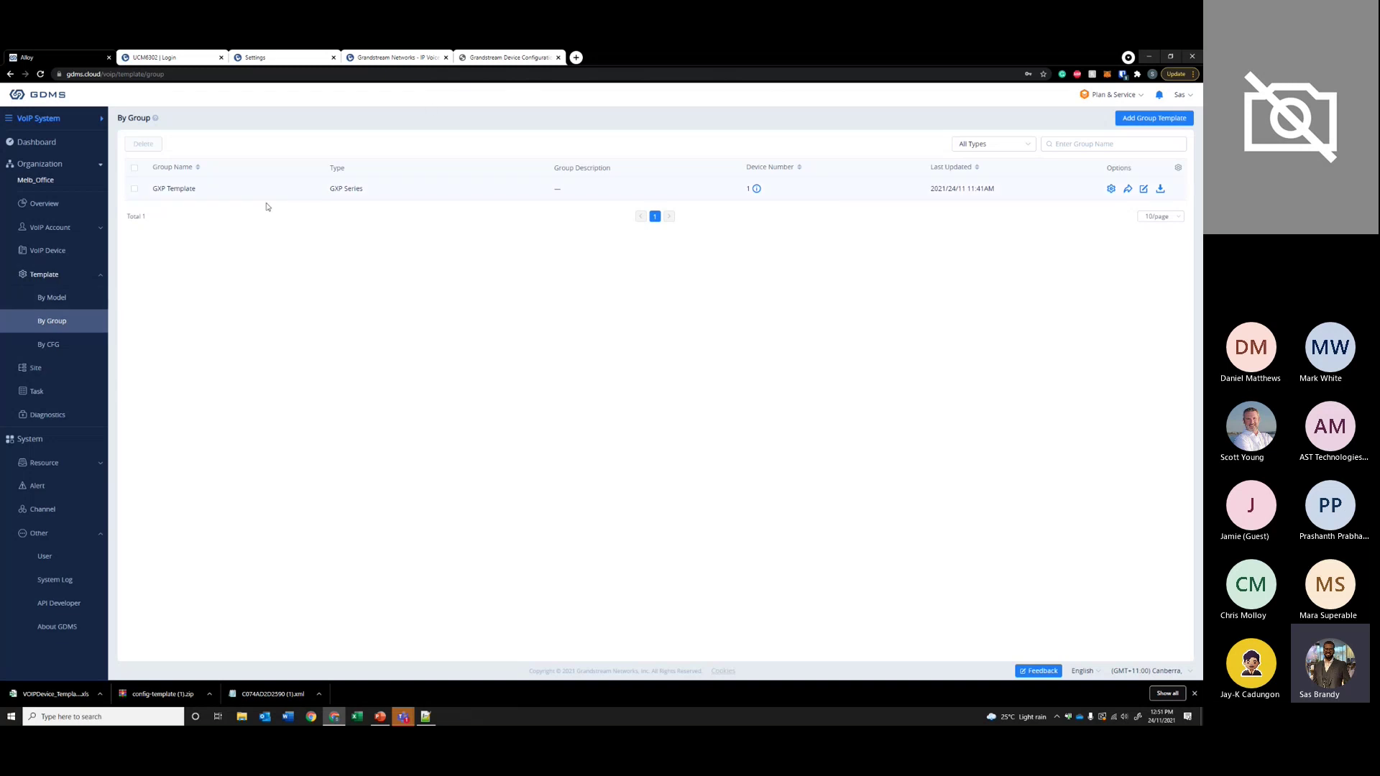
pyautogui.click(1154, 121)
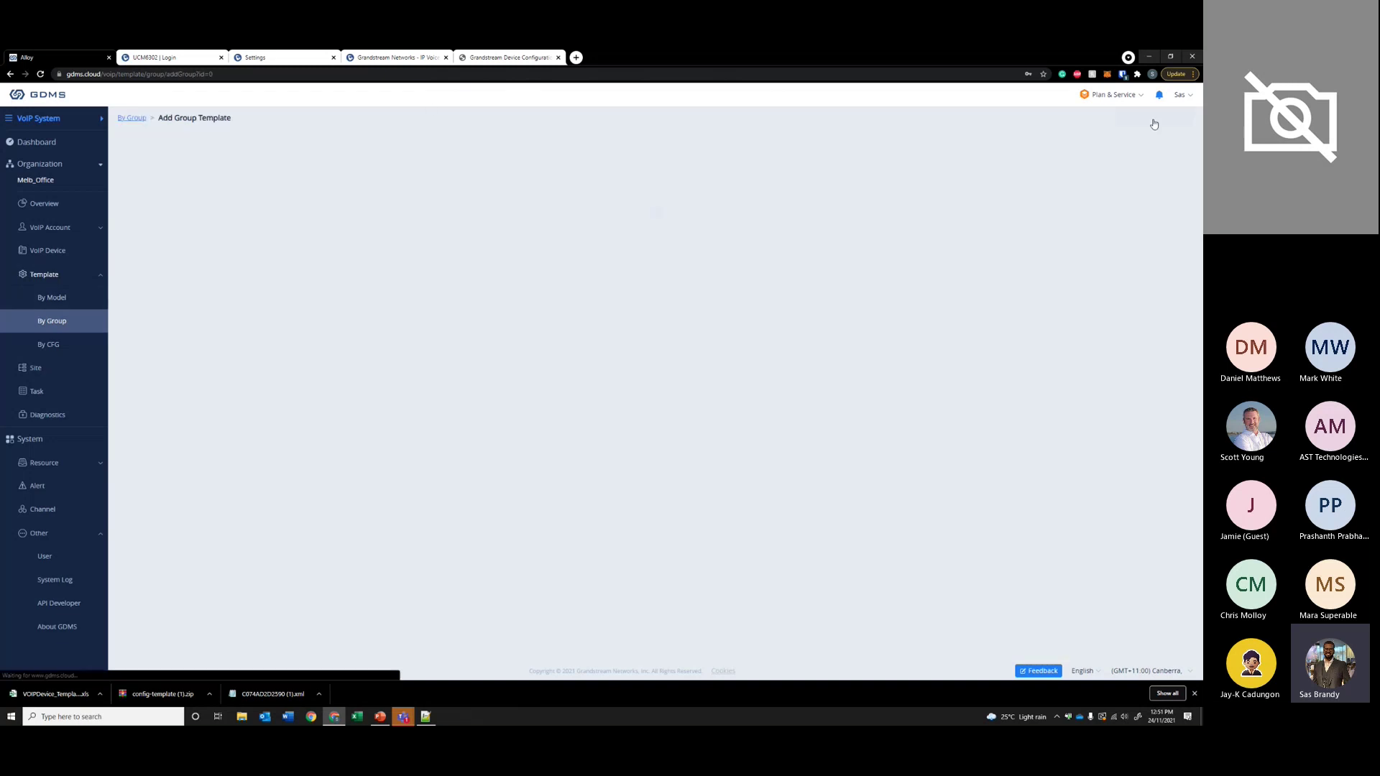
pyautogui.click(529, 175)
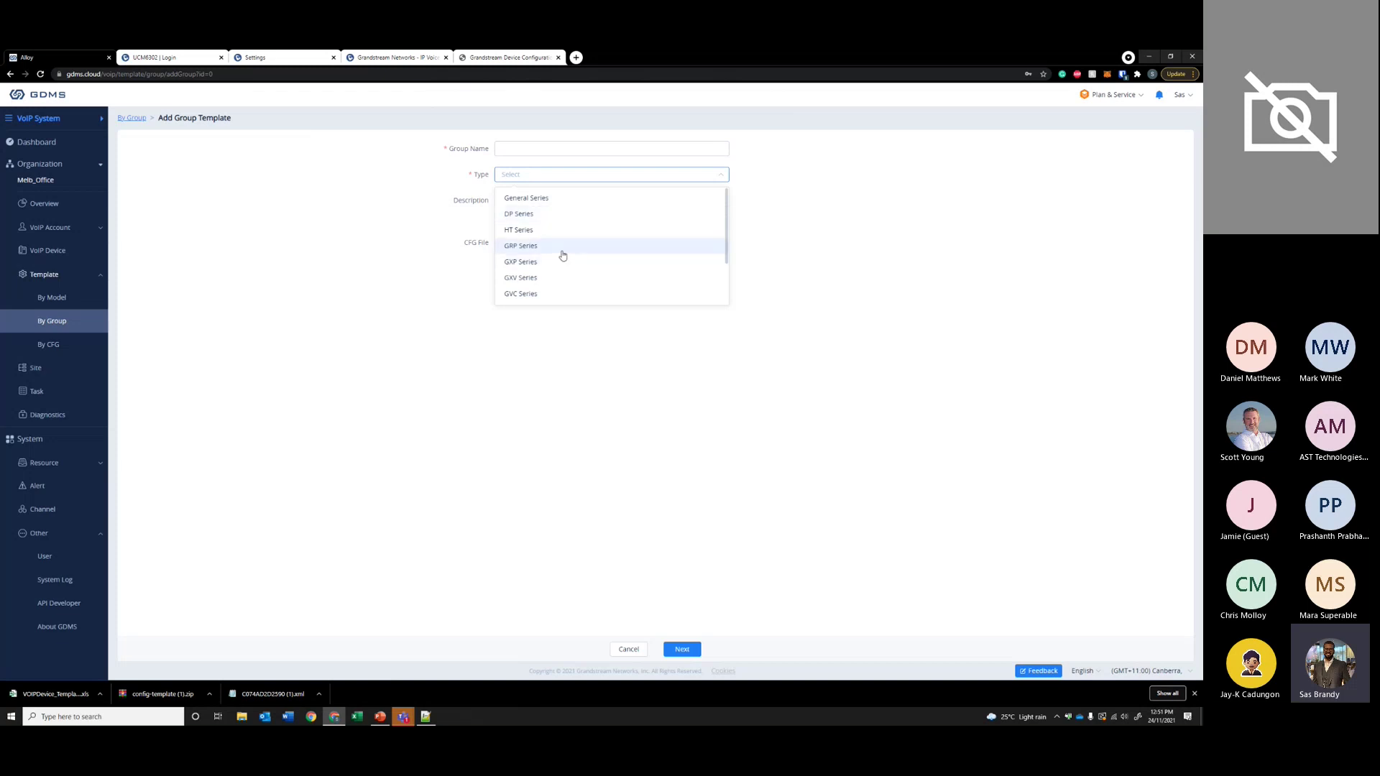
pyautogui.scroll(-3, 558, 280)
pyautogui.scroll(3, 546, 216)
pyautogui.click(556, 245)
pyautogui.click(534, 145)
pyautogui.write('GRP Temp')
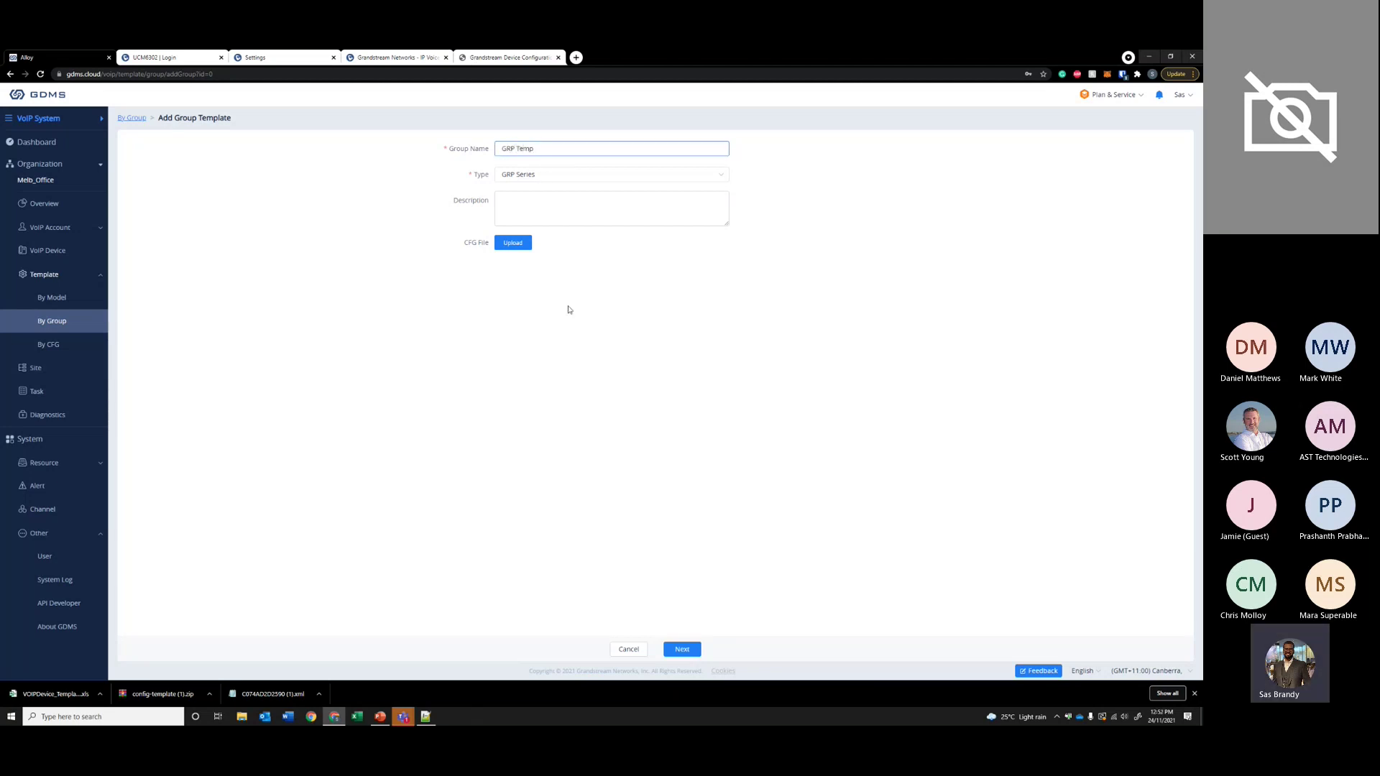
# - Add the GRP2612 and GRP2616 to GRP Temp, save it, and open the By CFG list
pyautogui.click(686, 649)
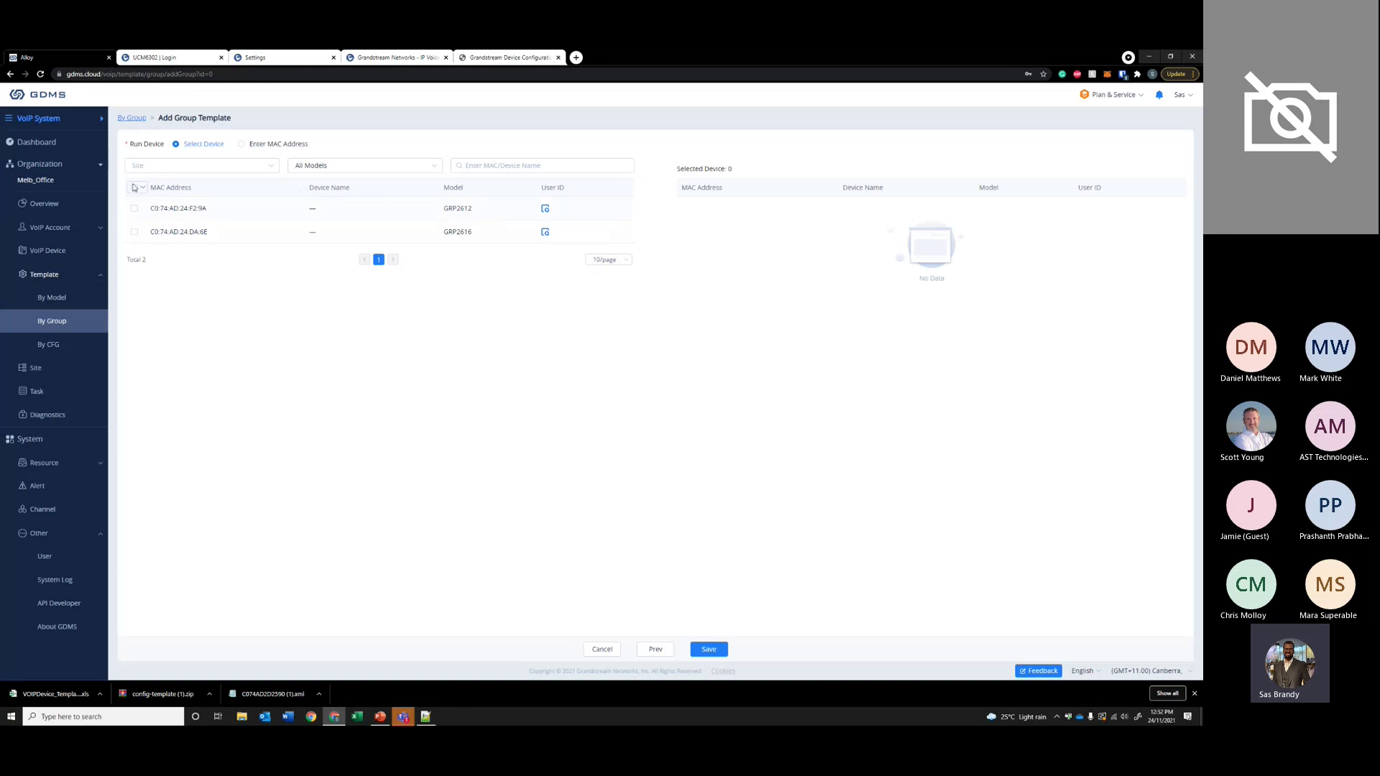
pyautogui.click(134, 209)
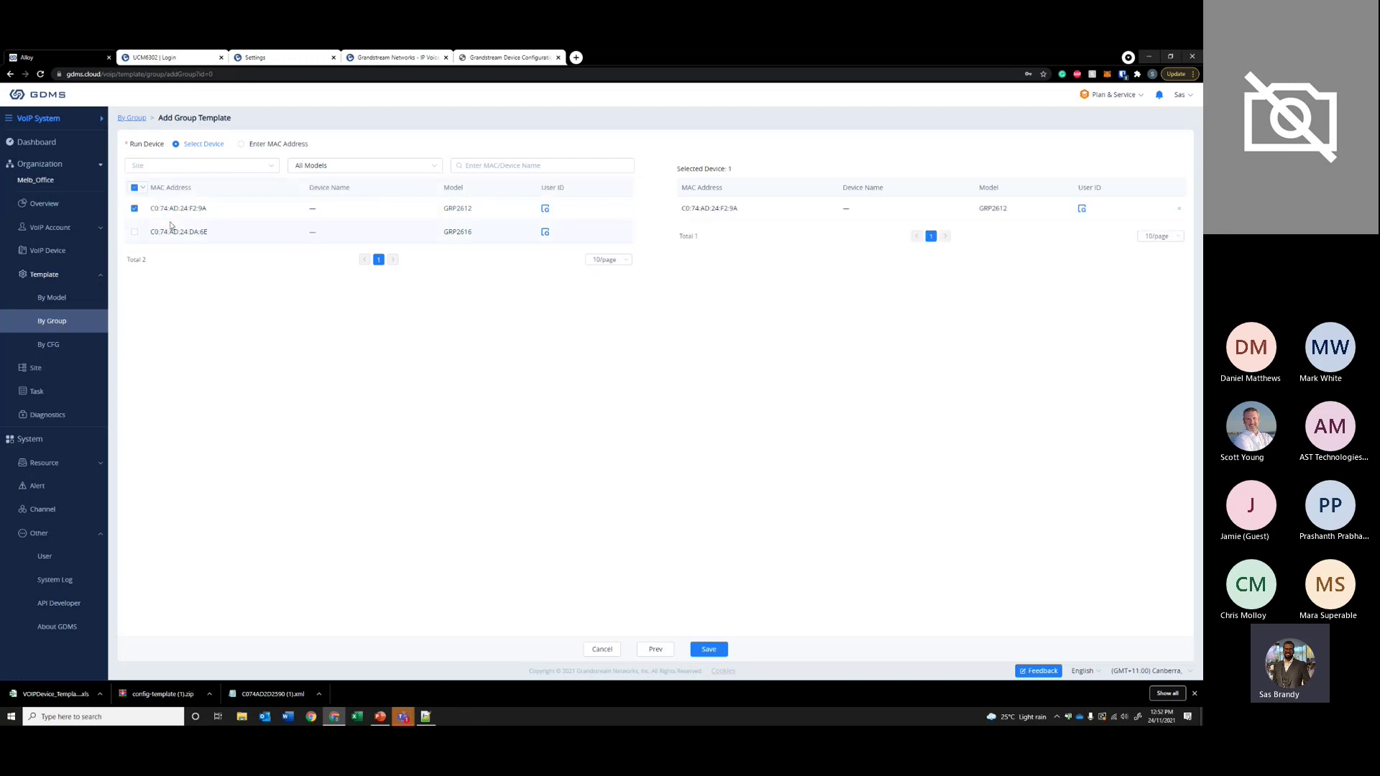
pyautogui.click(135, 231)
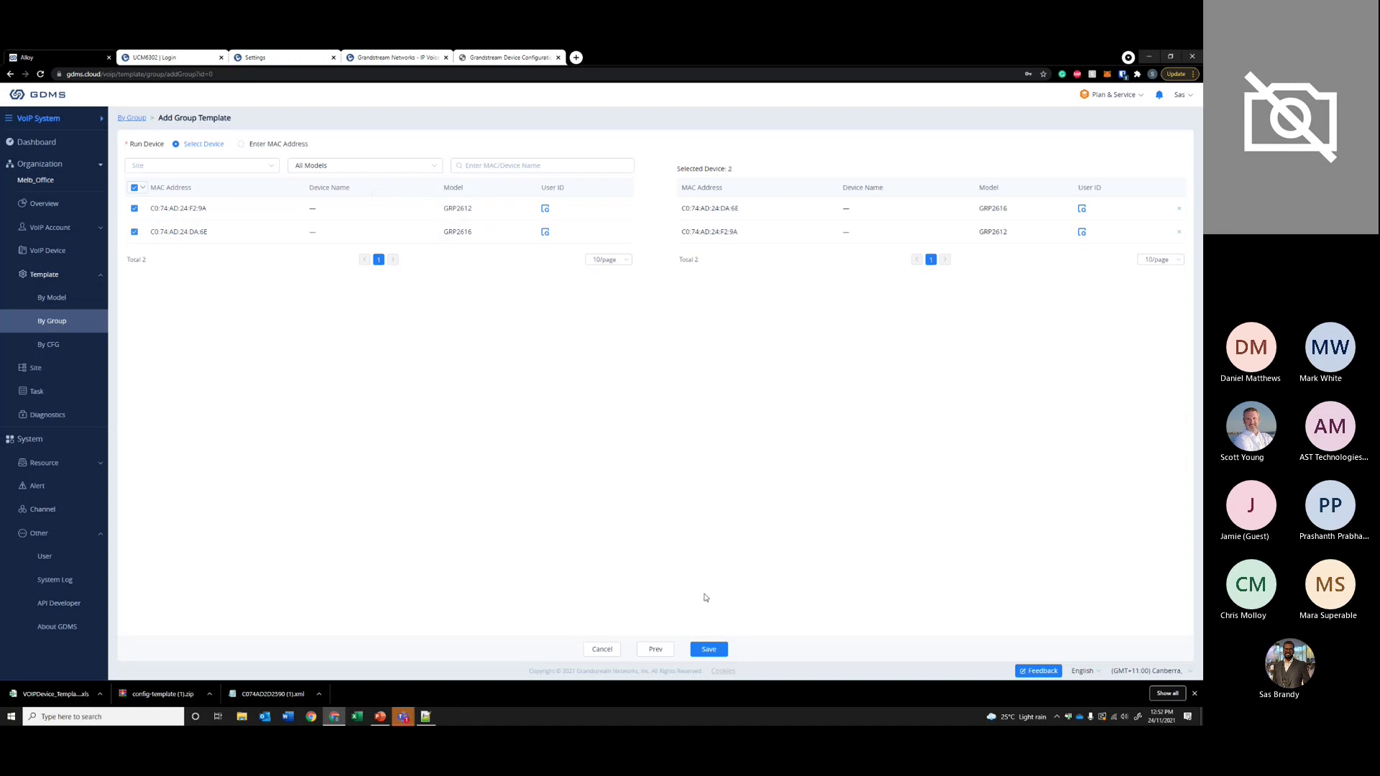
pyautogui.click(708, 649)
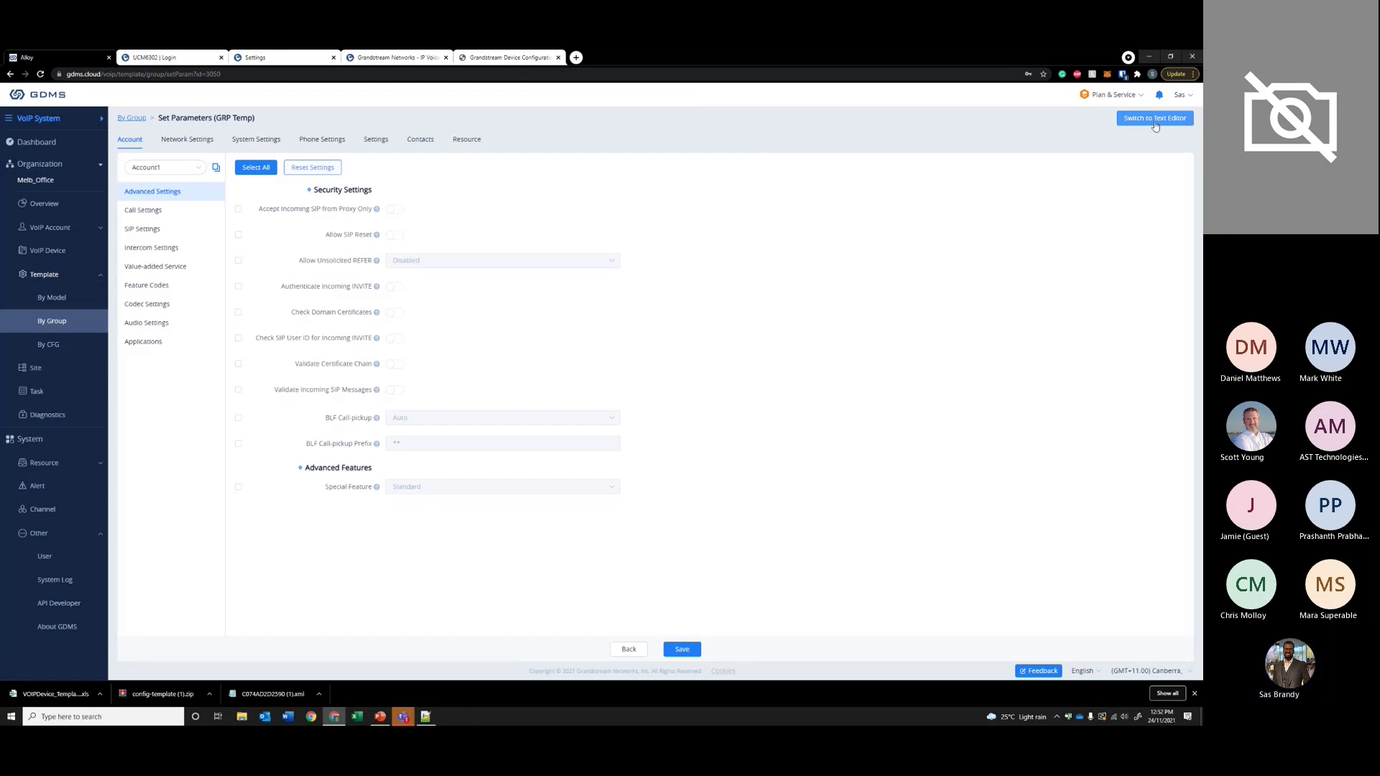
pyautogui.click(66, 347)
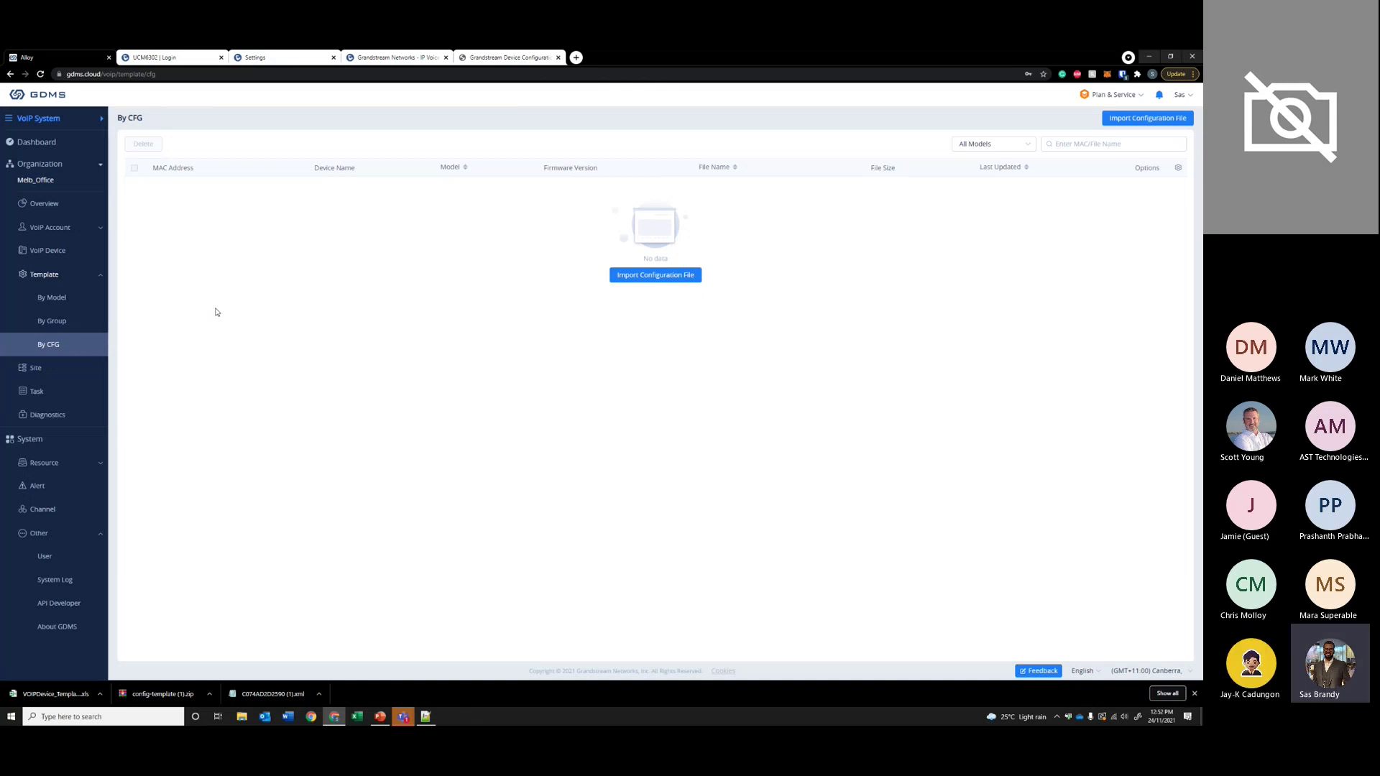
# - Open the Import Configuration File dialog, cancel the file picker, and switch to the Grandstream website
pyautogui.click(1128, 121)
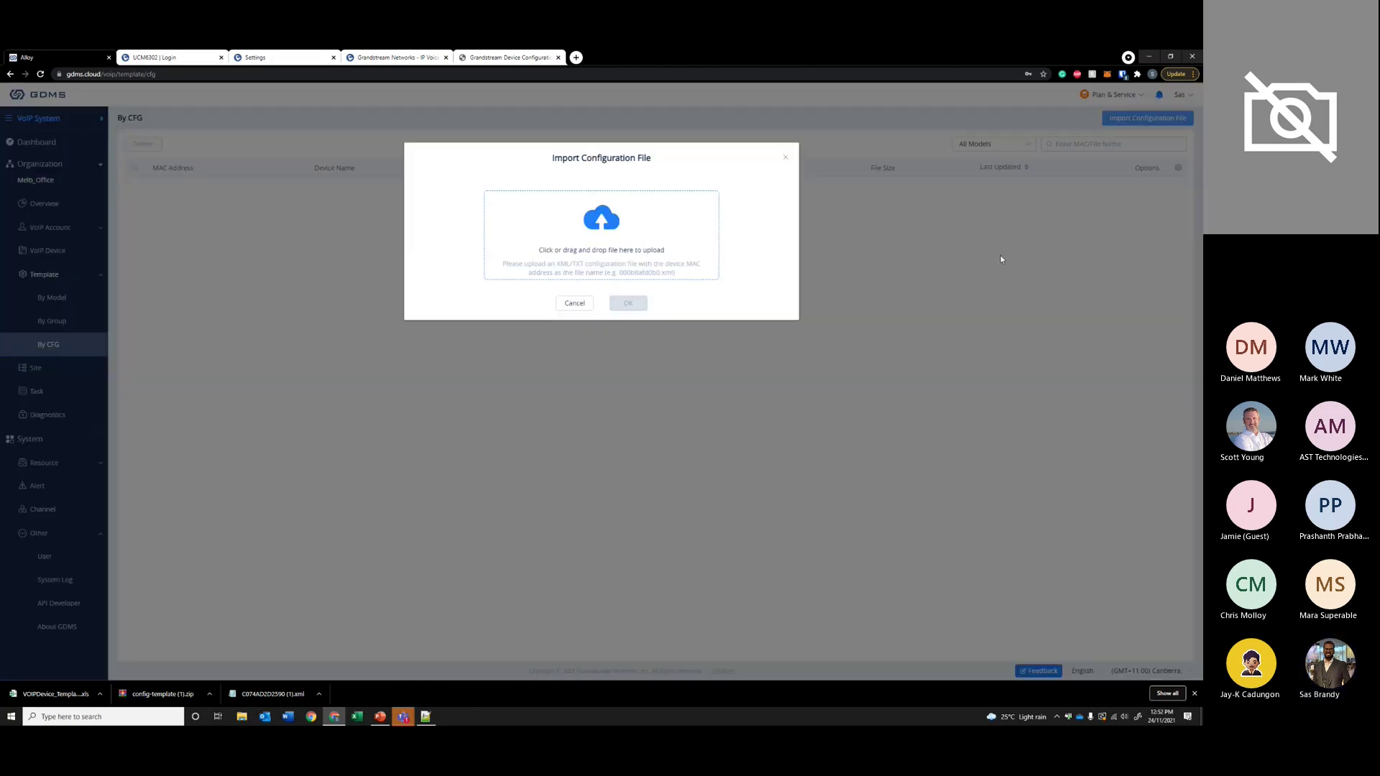
pyautogui.click(656, 240)
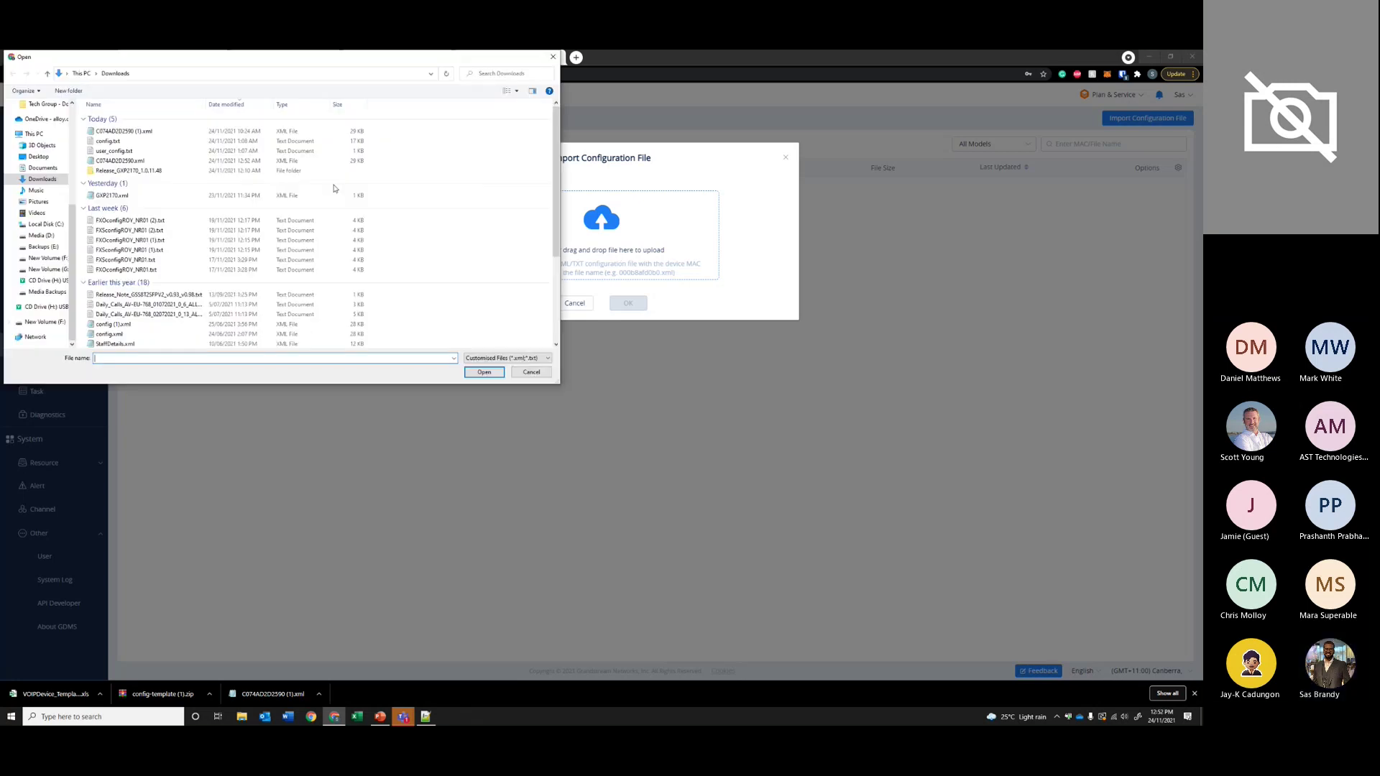
pyautogui.click(125, 162)
pyautogui.click(124, 162)
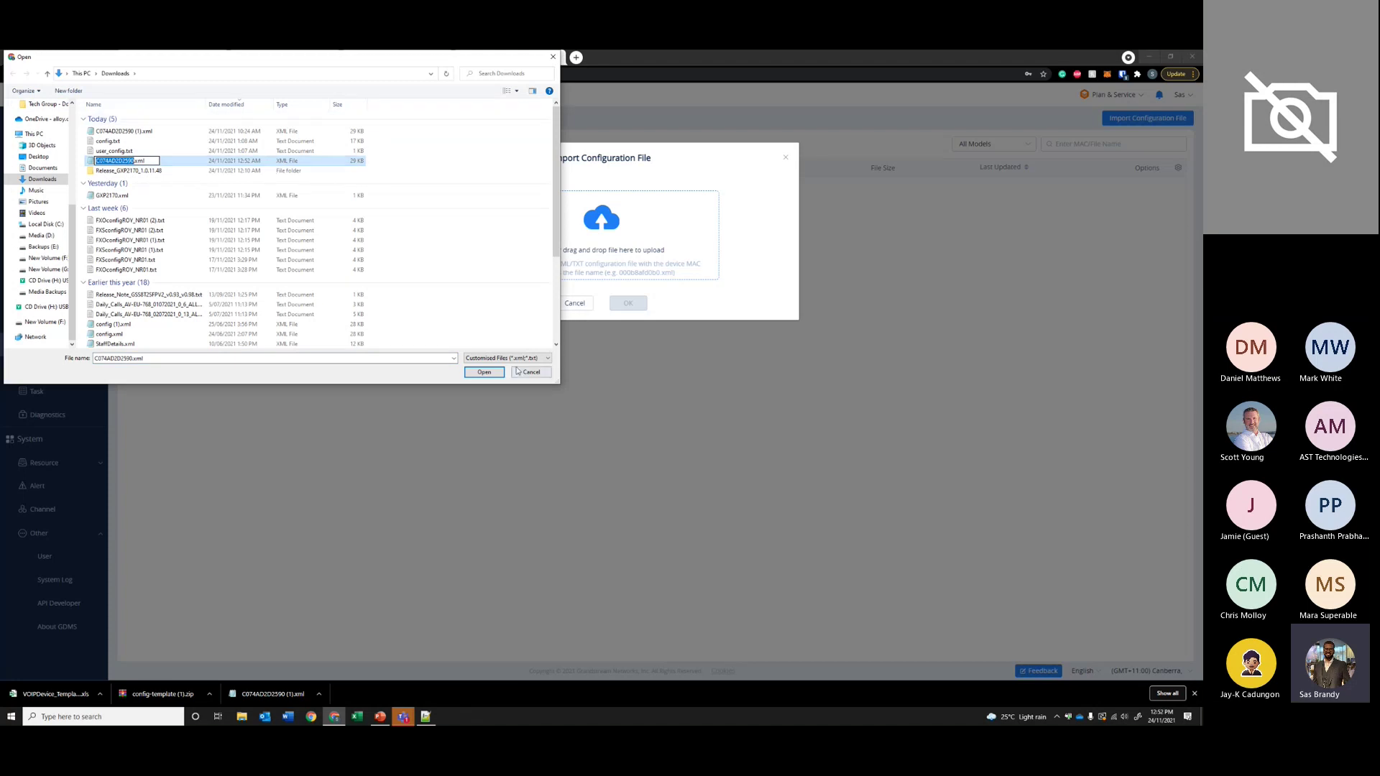
pyautogui.press('Escape')
pyautogui.press('Escape')
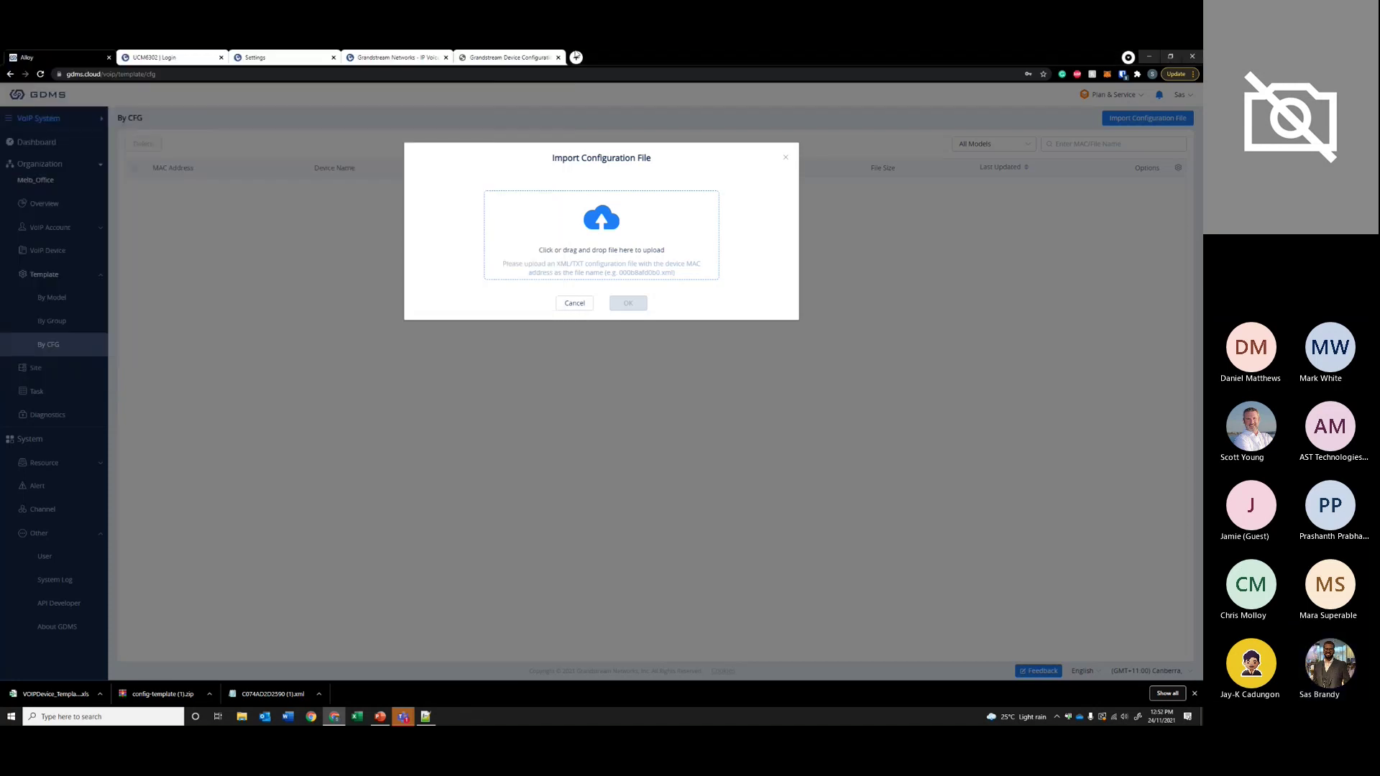
pyautogui.click(466, 61)
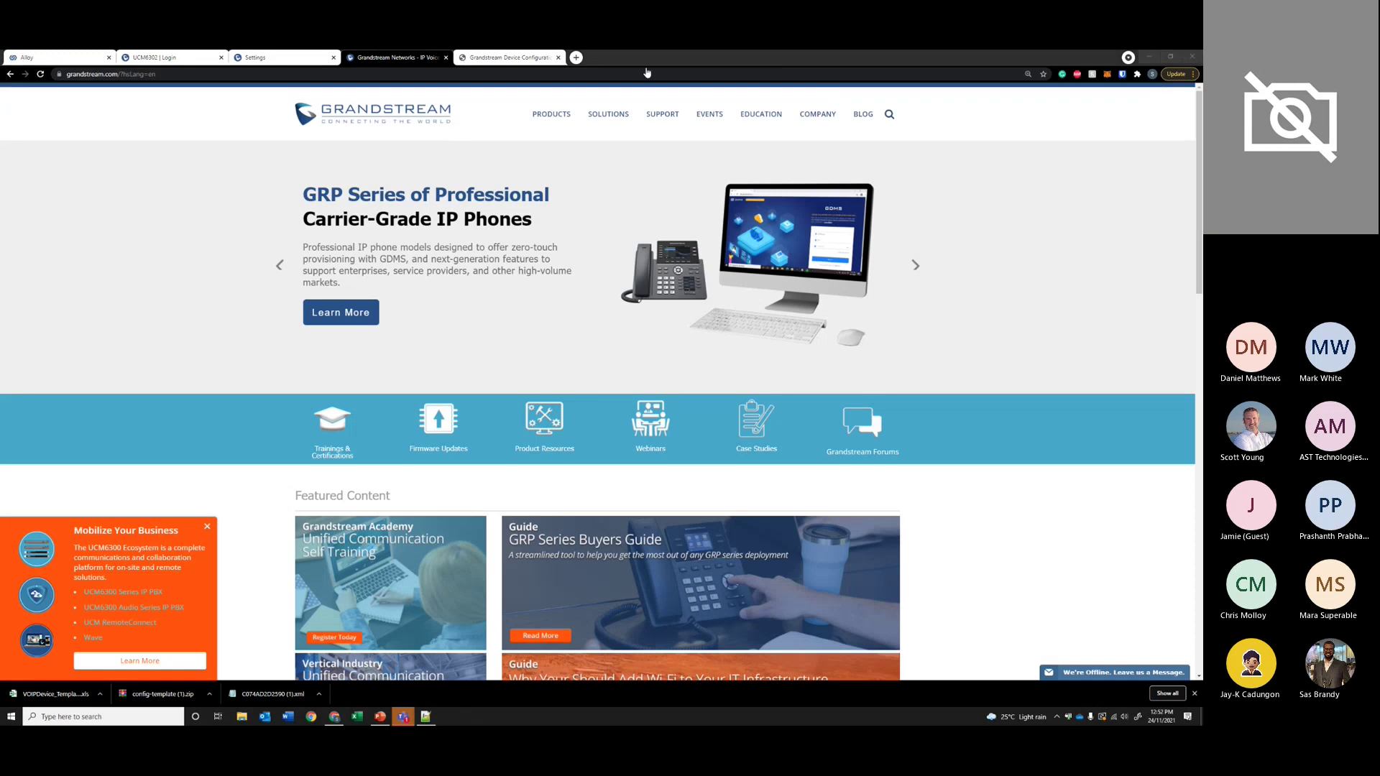
# - Log back in to the HT814 configuration page with the admin password, then return to GDMS
pyautogui.click(235, 58)
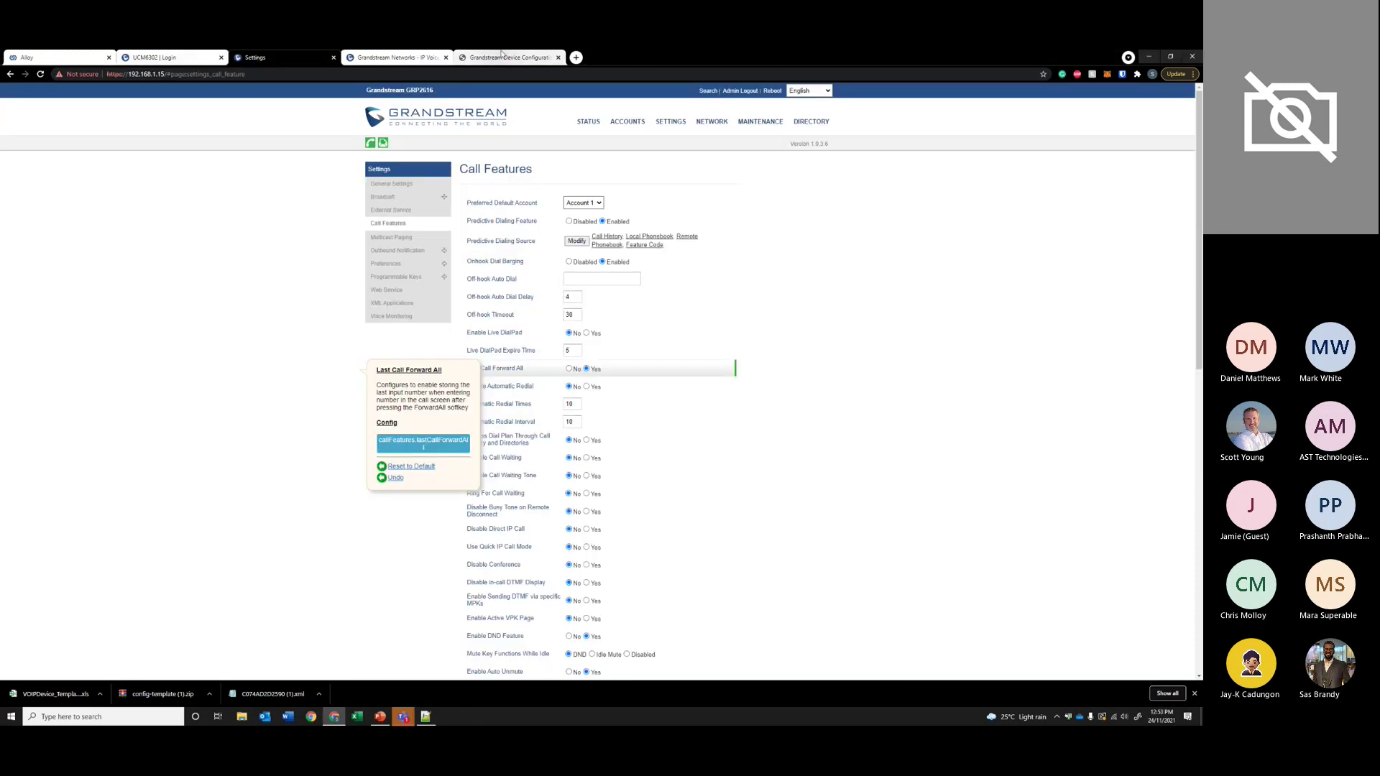
pyautogui.click(507, 57)
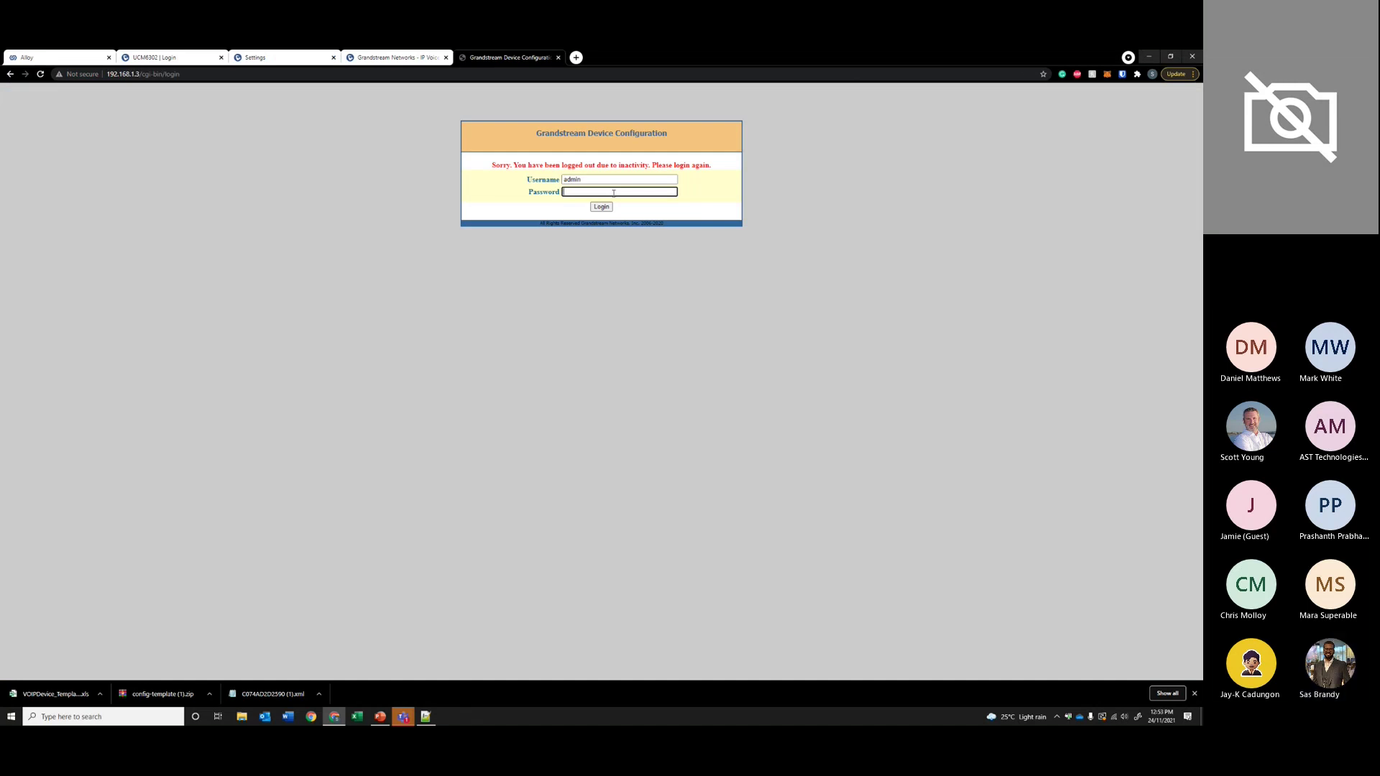
pyautogui.hotkey('ctrl', 'v')
pyautogui.press('Return')
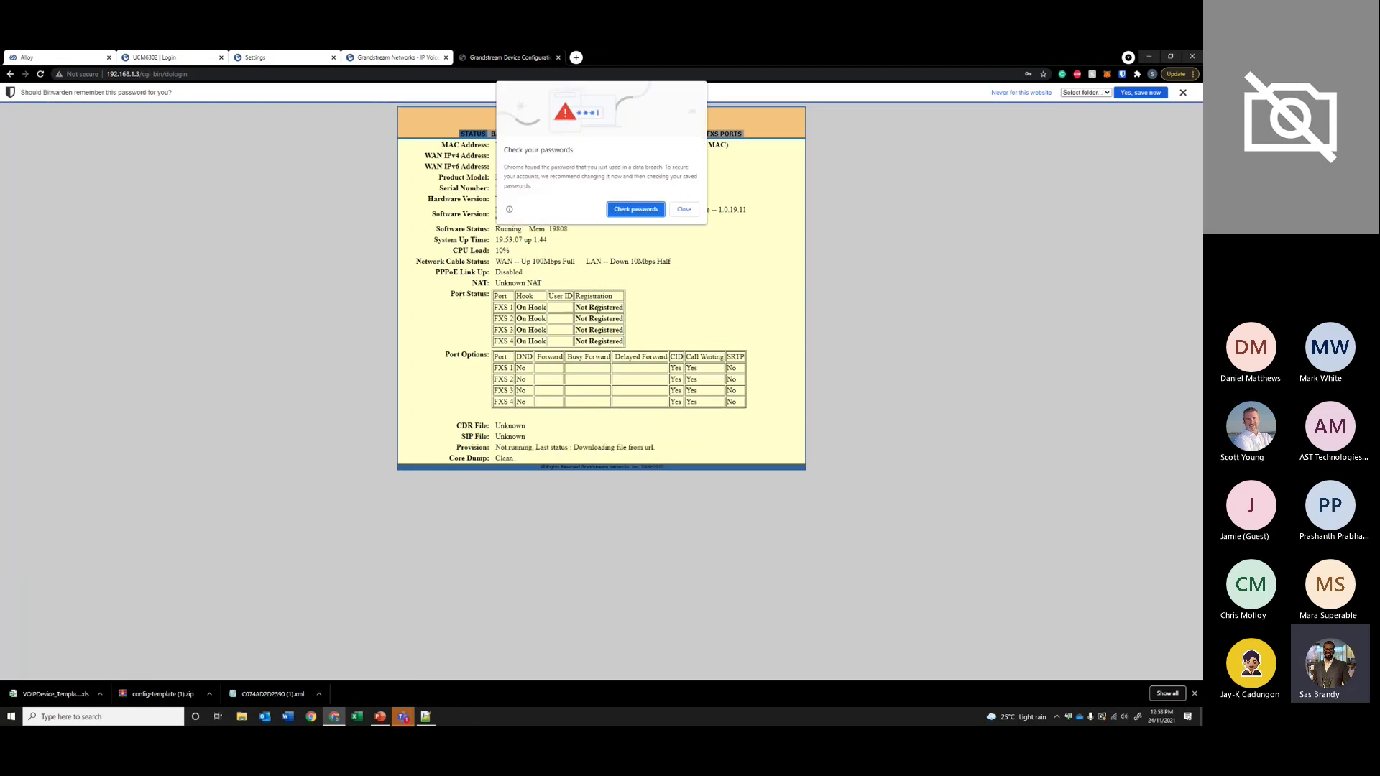
pyautogui.hotkey('ctrl', '1')
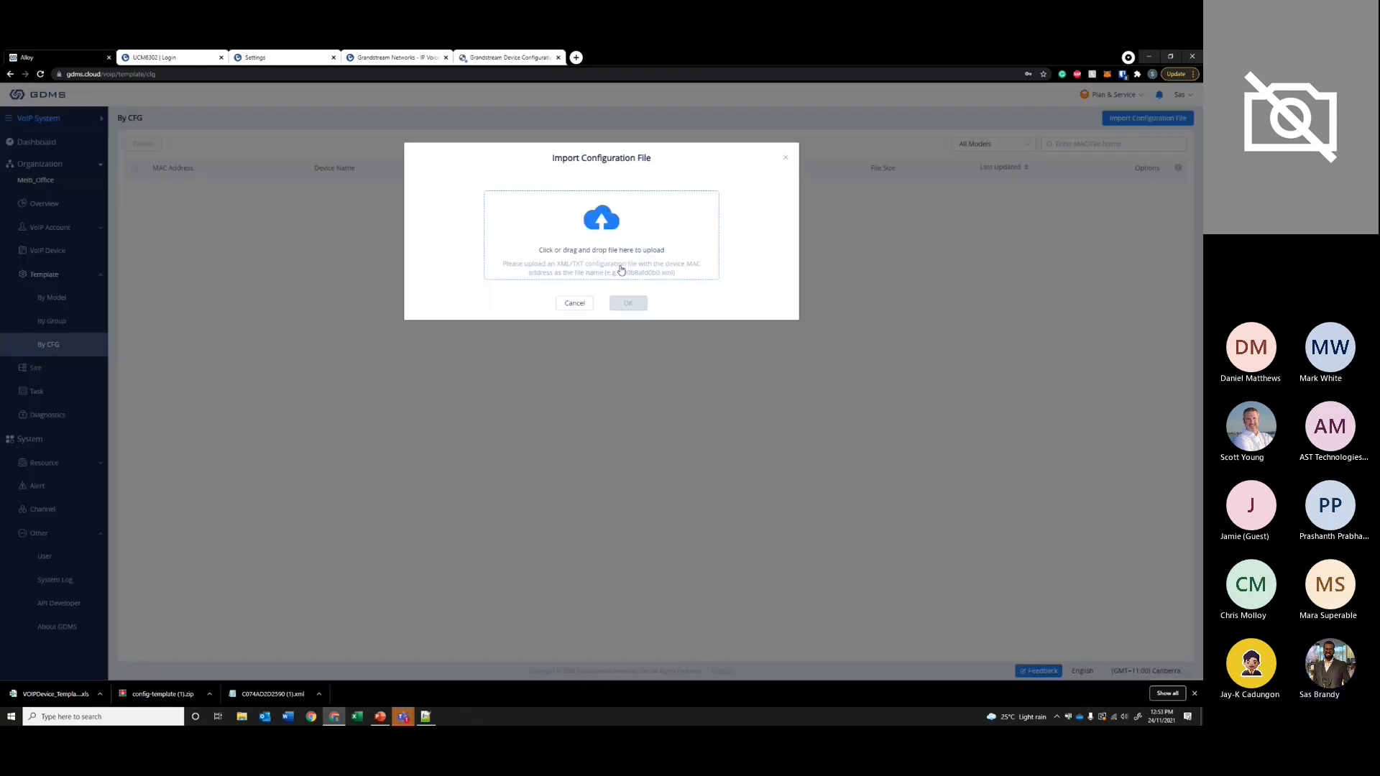
# - Import C074AD2D2590.xml for the HT814 and push it to the device with Update Now
pyautogui.click(550, 235)
pyautogui.click(151, 160)
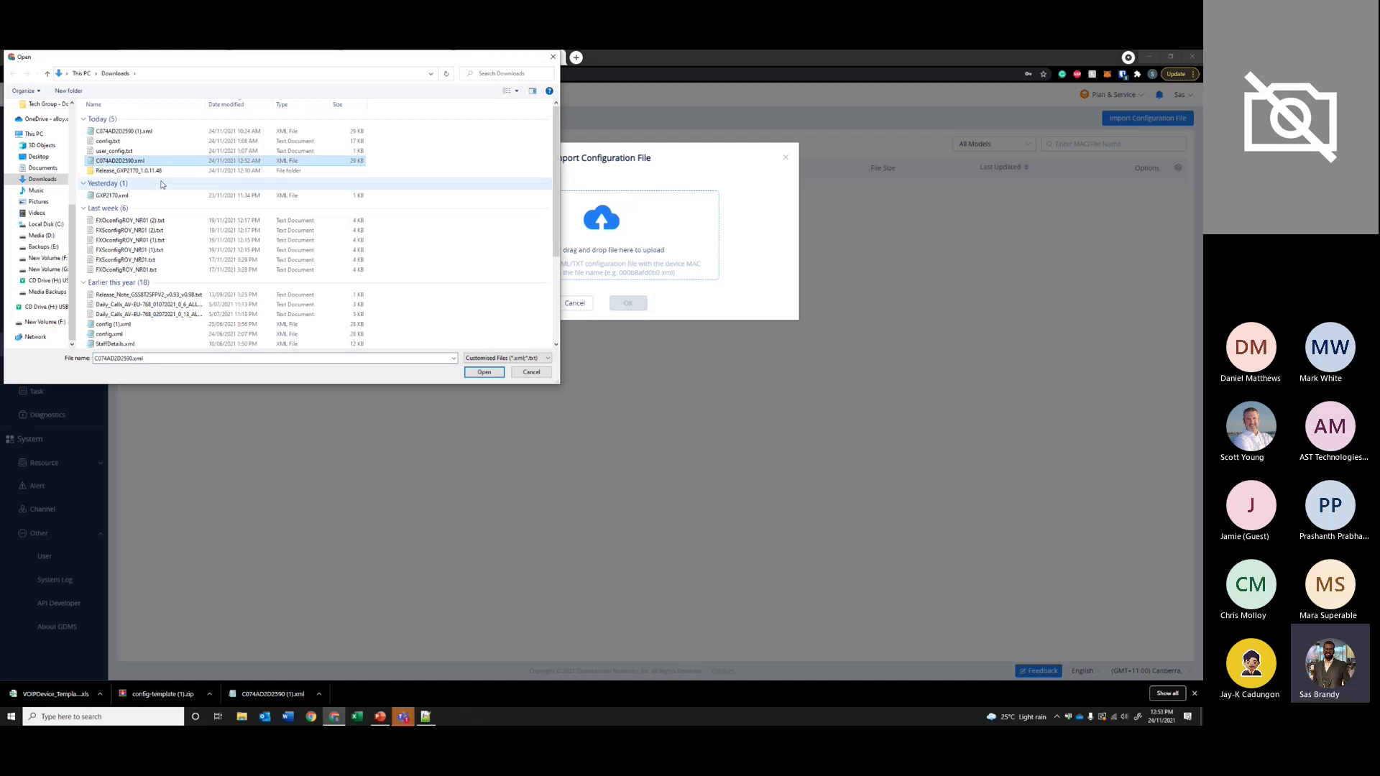
pyautogui.click(484, 372)
pyautogui.click(629, 303)
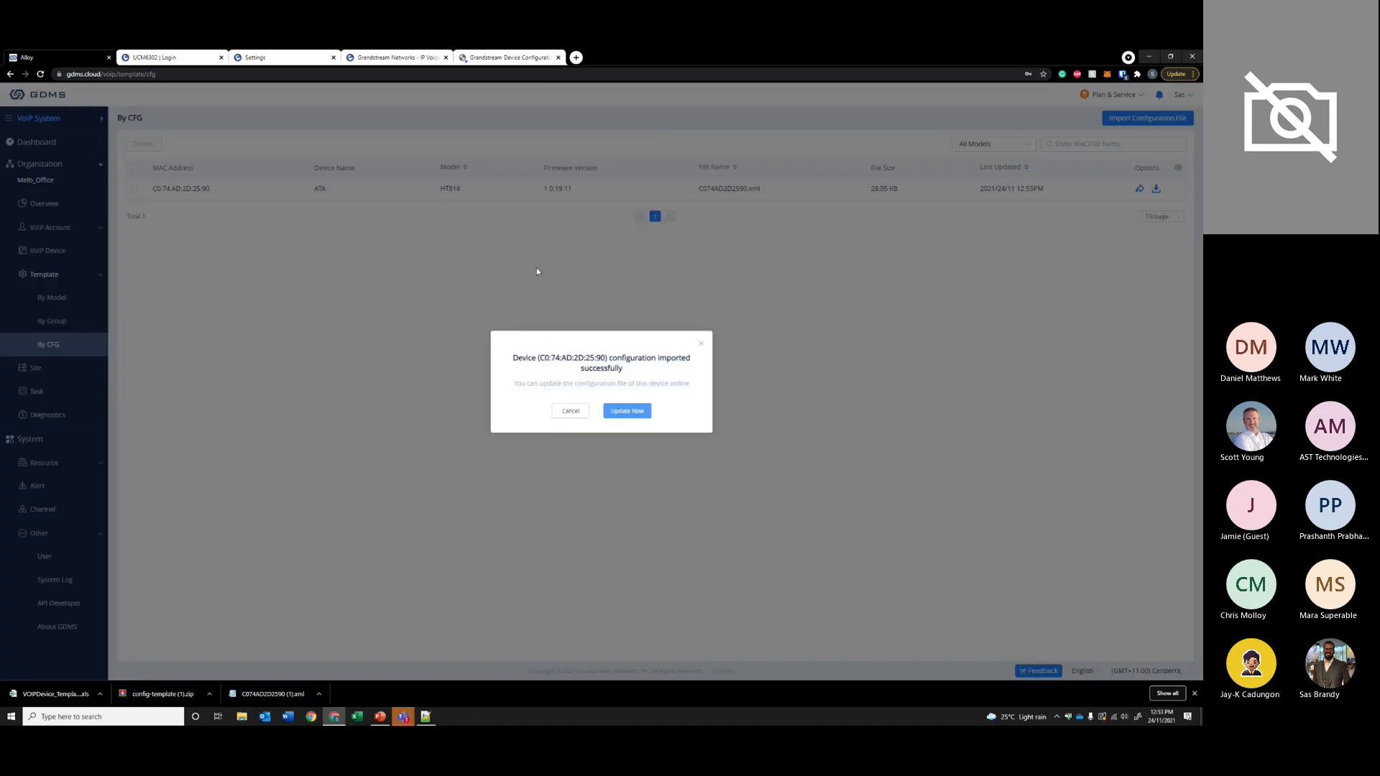
pyautogui.click(621, 419)
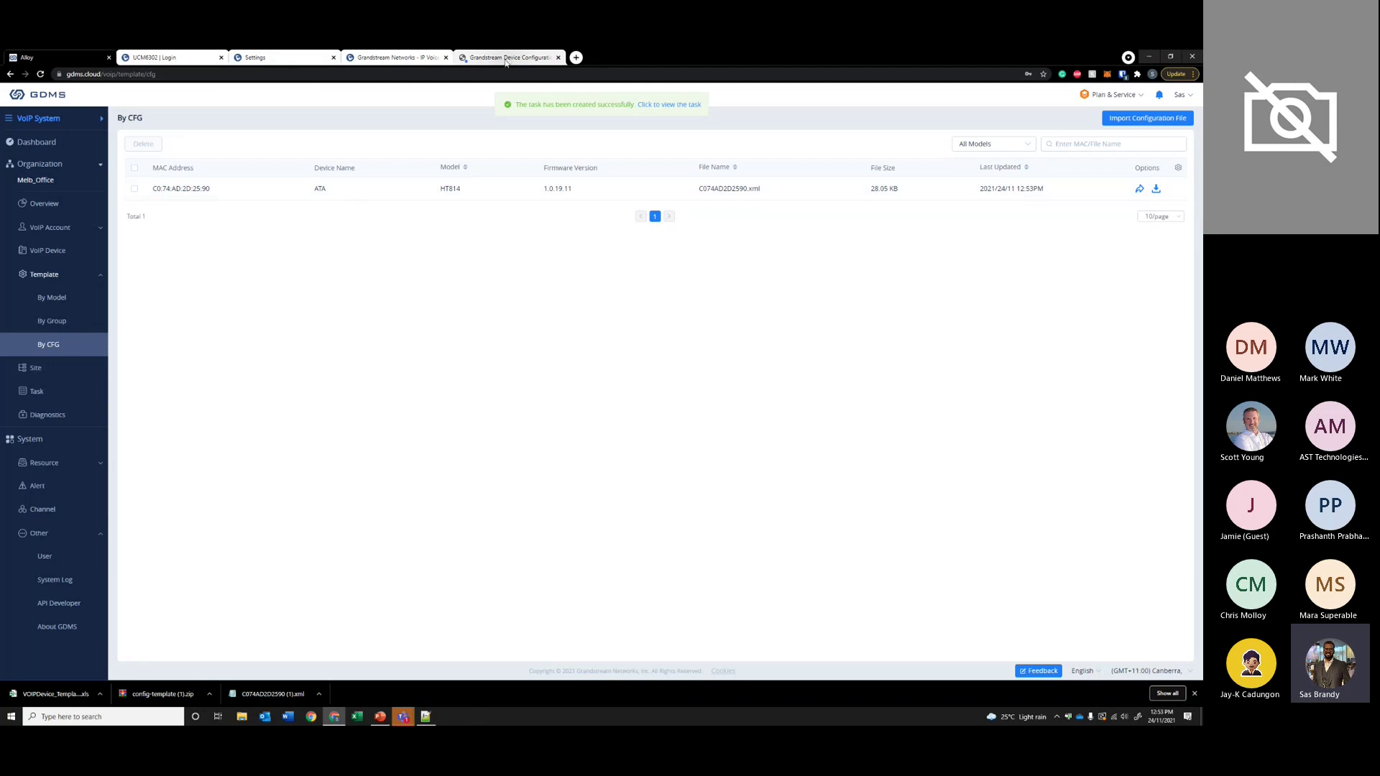
# - Check the HT814 status page, then review the ongoing Update Config CFG task in GDMS
pyautogui.click(547, 62)
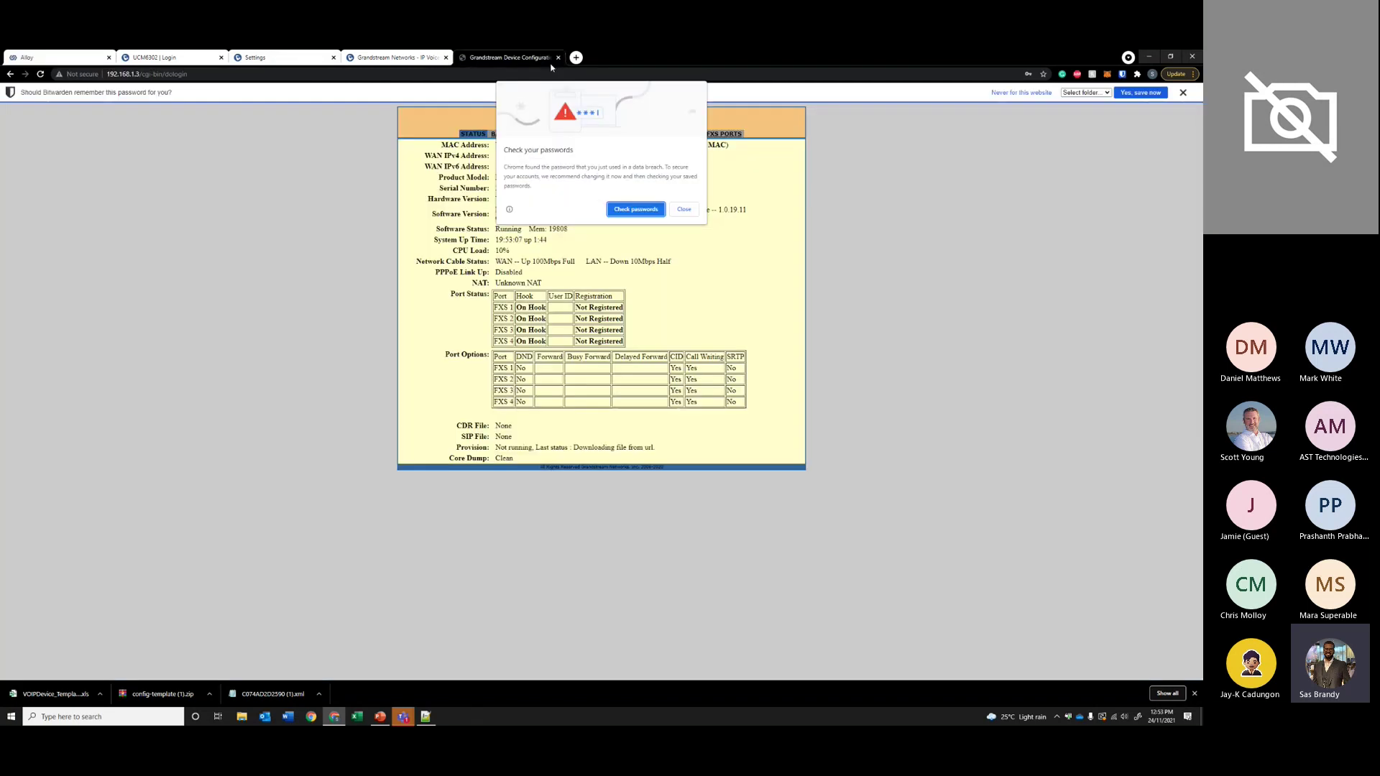
pyautogui.click(683, 209)
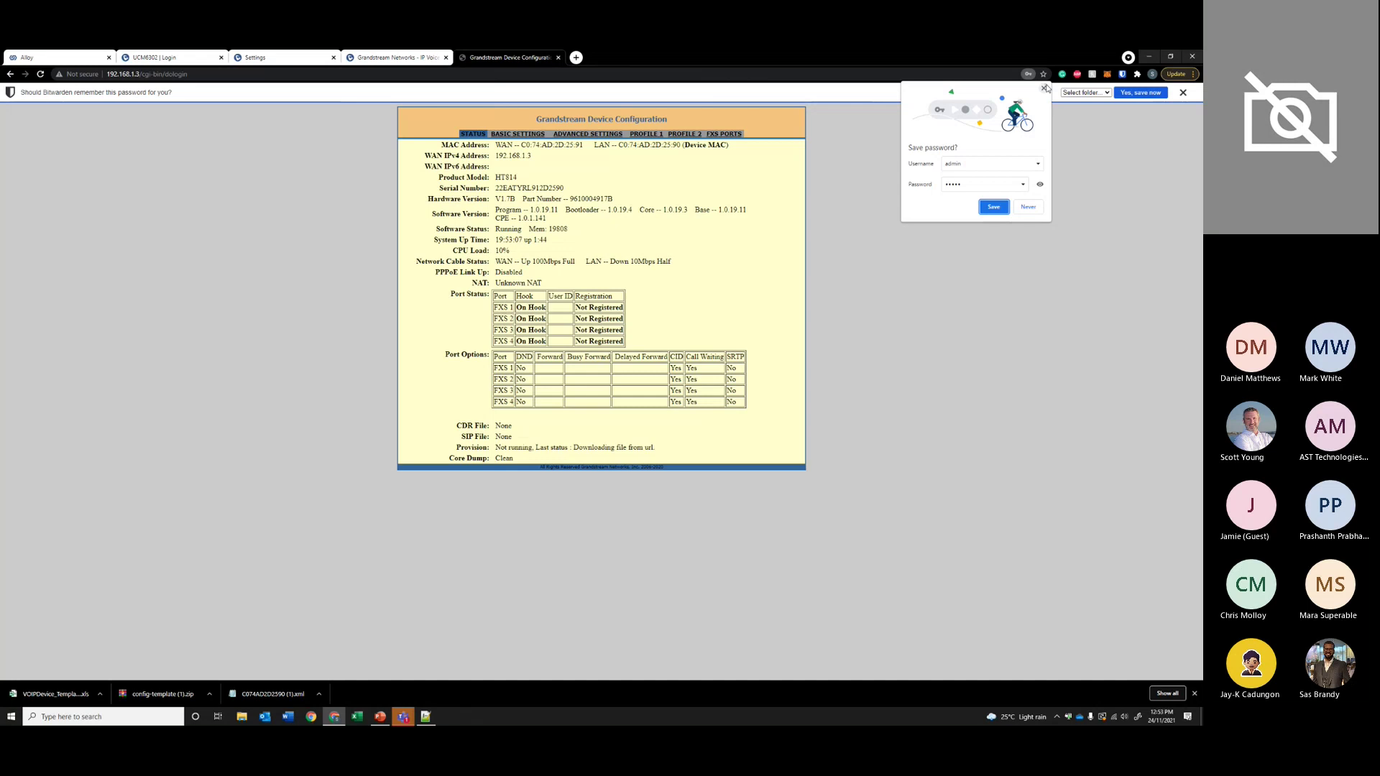
pyautogui.click(878, 337)
pyautogui.click(37, 57)
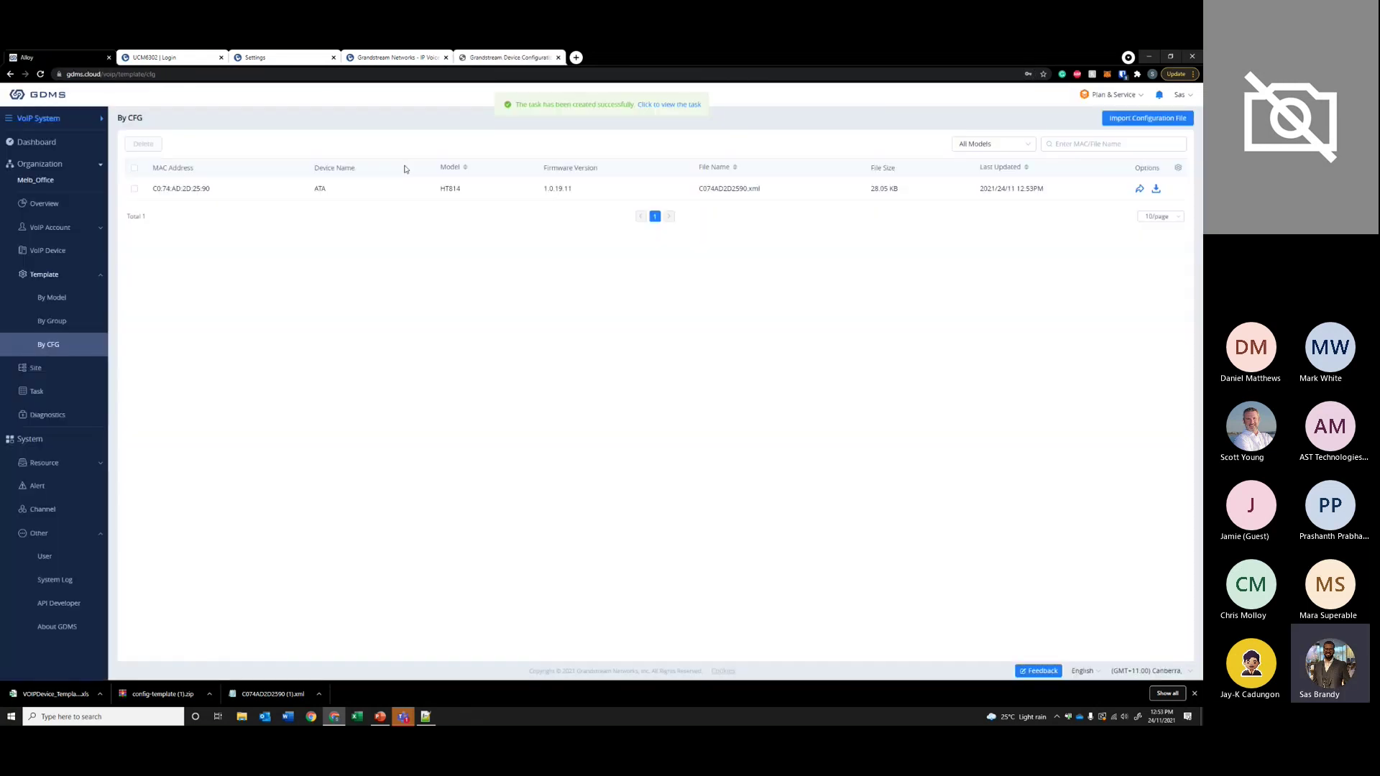
pyautogui.click(664, 105)
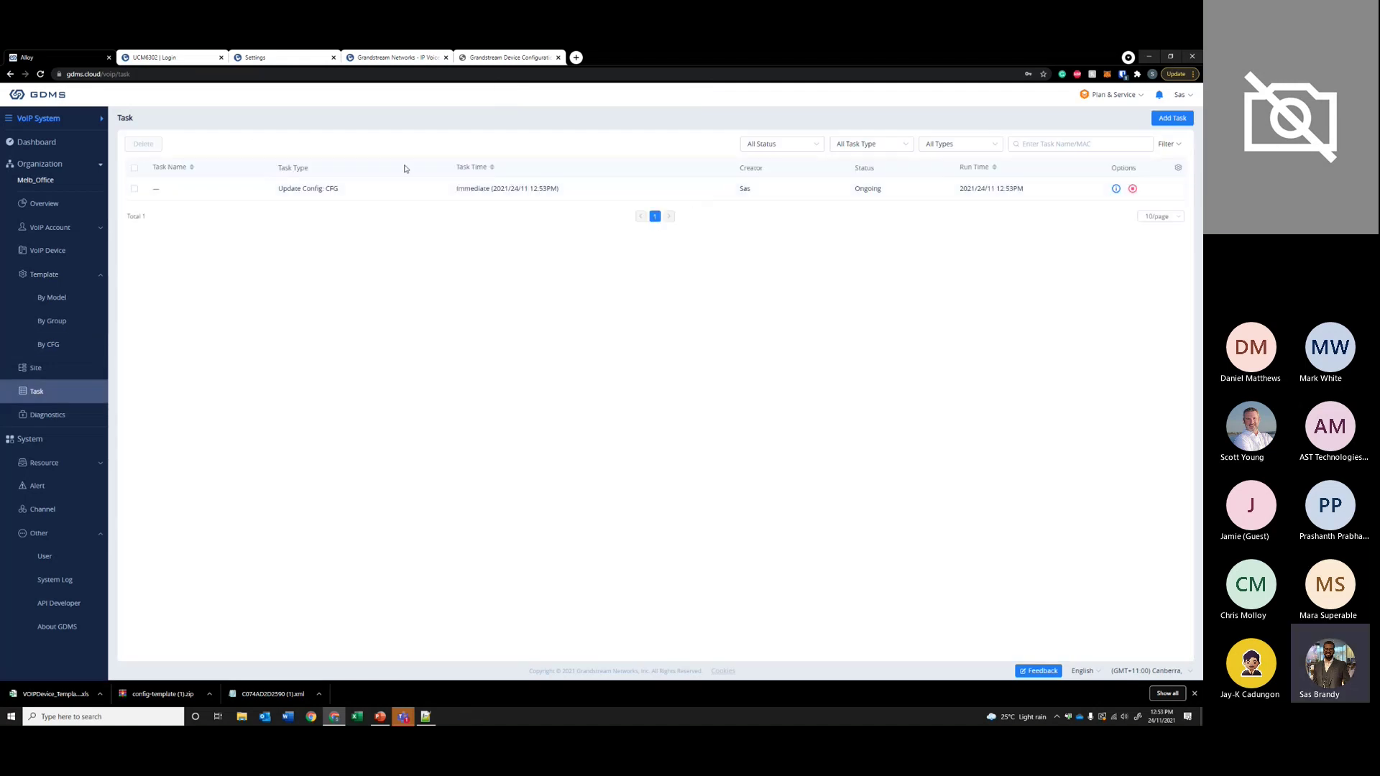
pyautogui.moveTo(309, 189); pyautogui.dragTo(924, 200)
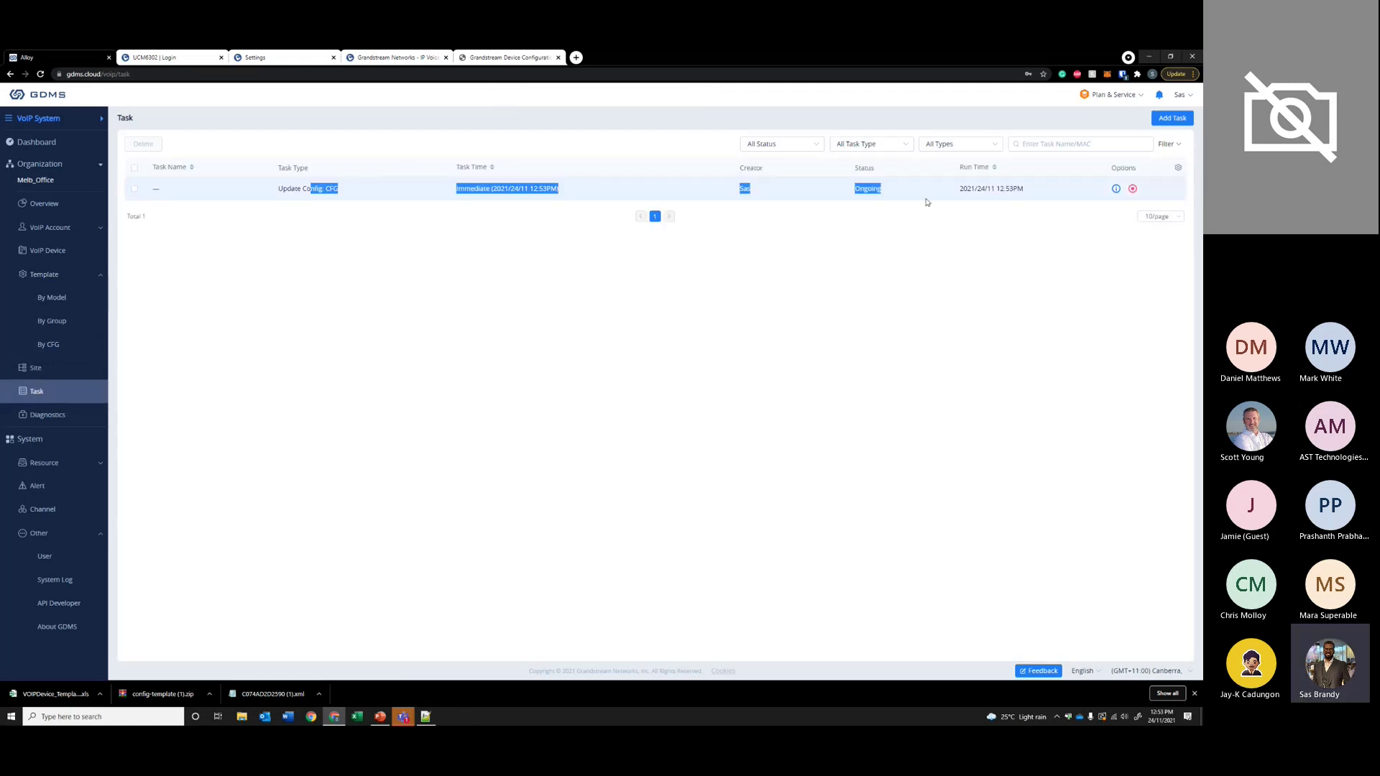
pyautogui.click(765, 373)
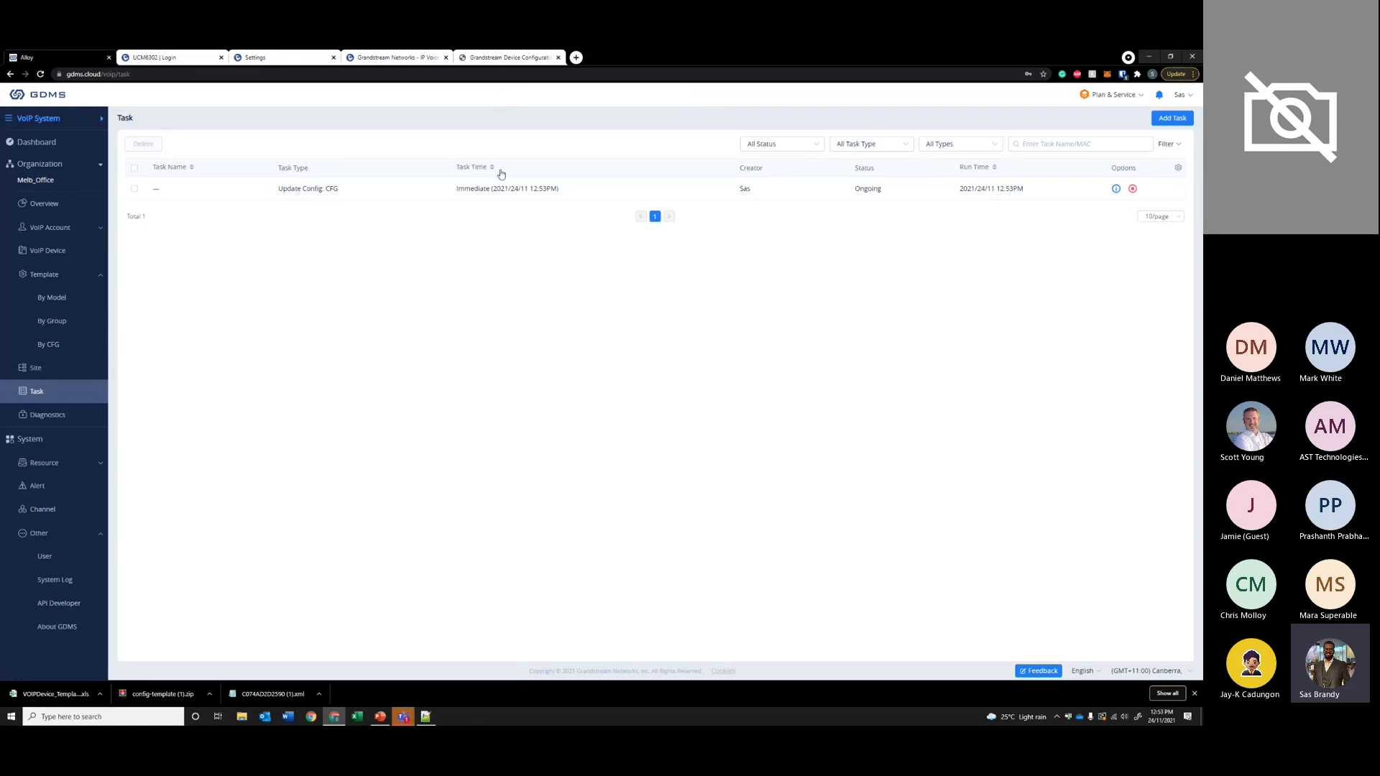
pyautogui.click(59, 373)
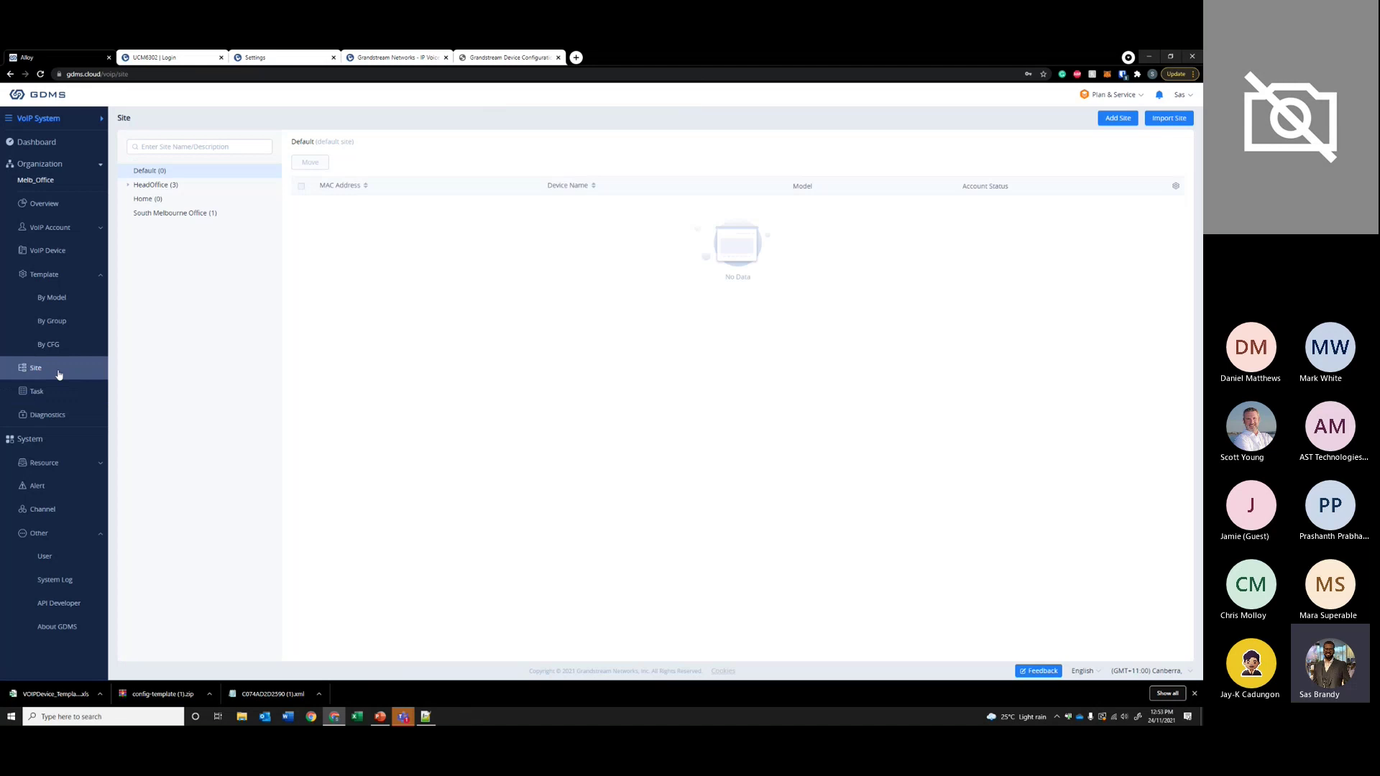
# - Browse devices in HeadOffice, Home and South Melbourne Office, then switch to the HT814 status page
pyautogui.click(130, 187)
pyautogui.click(176, 213)
pyautogui.click(160, 226)
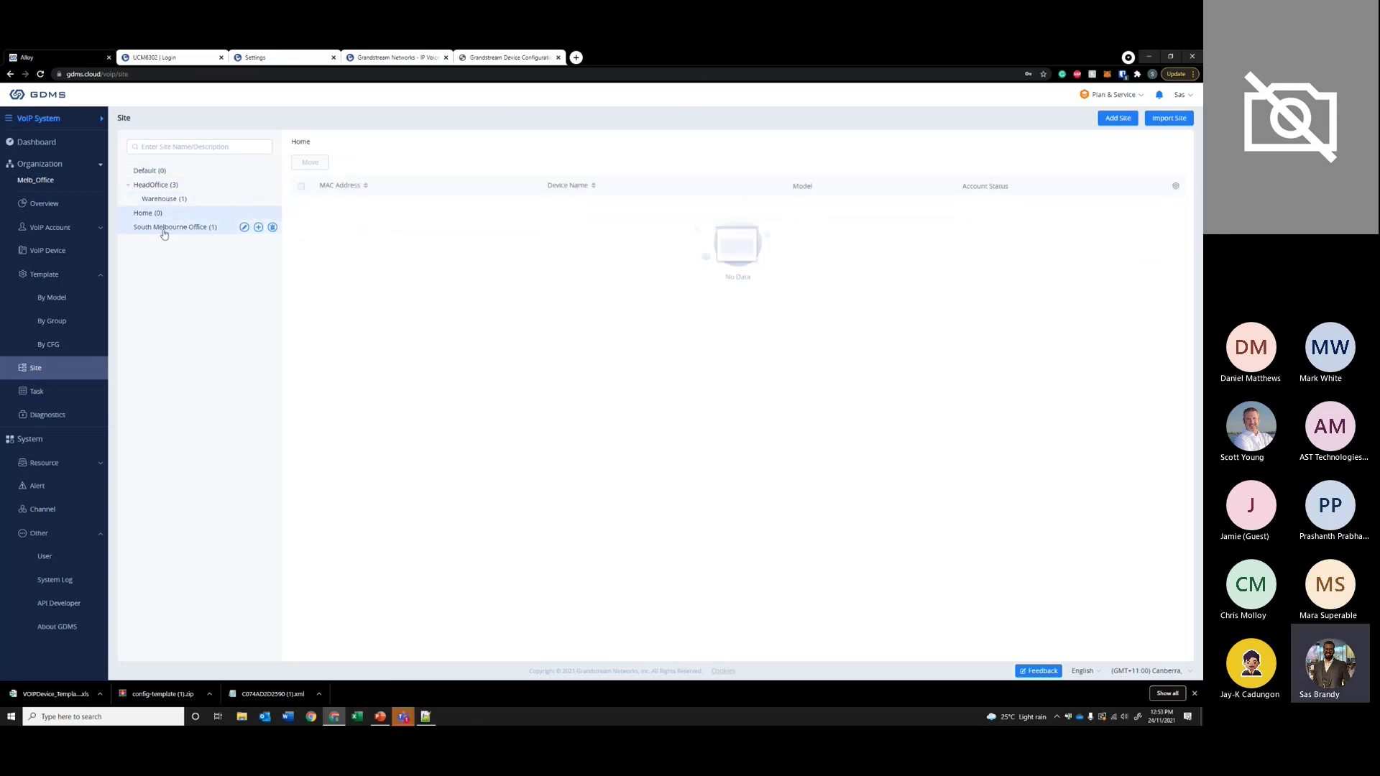
pyautogui.click(165, 188)
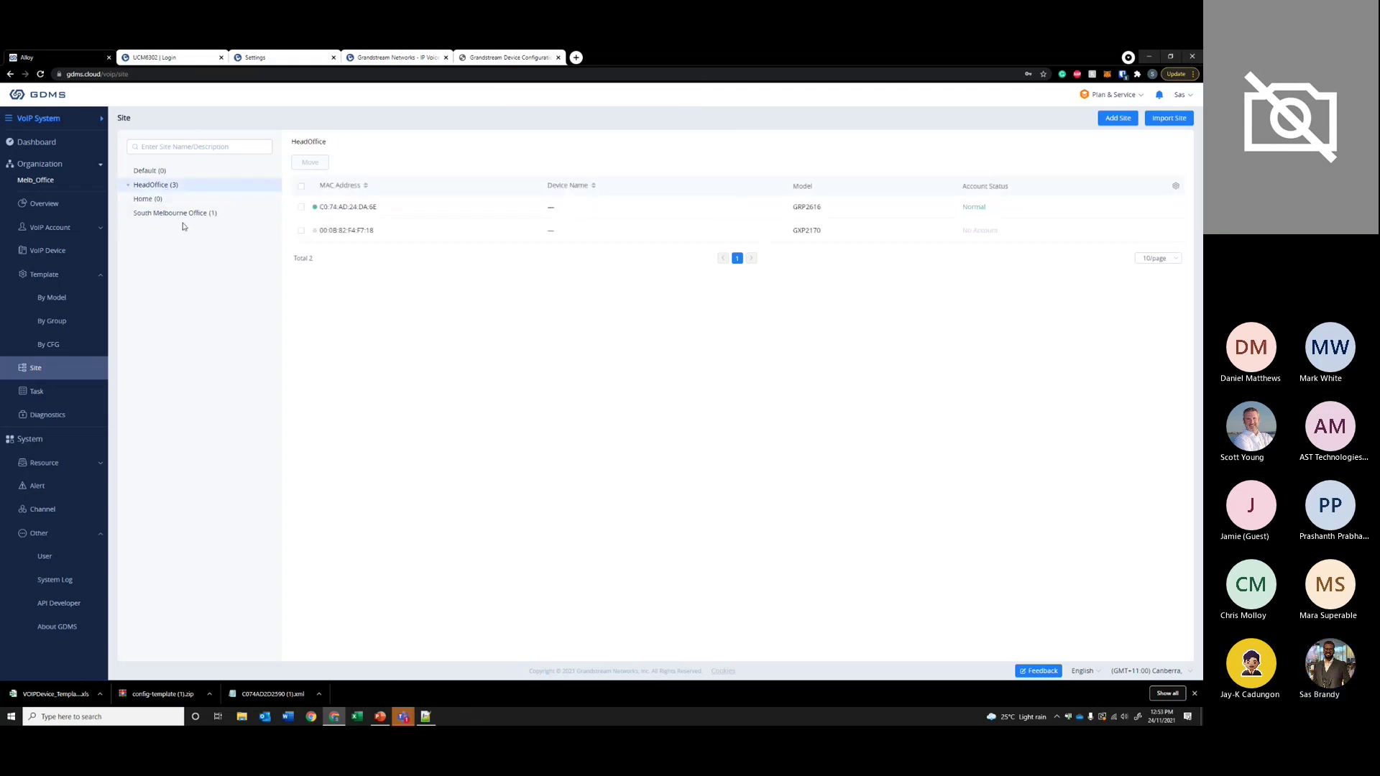
pyautogui.click(1166, 118)
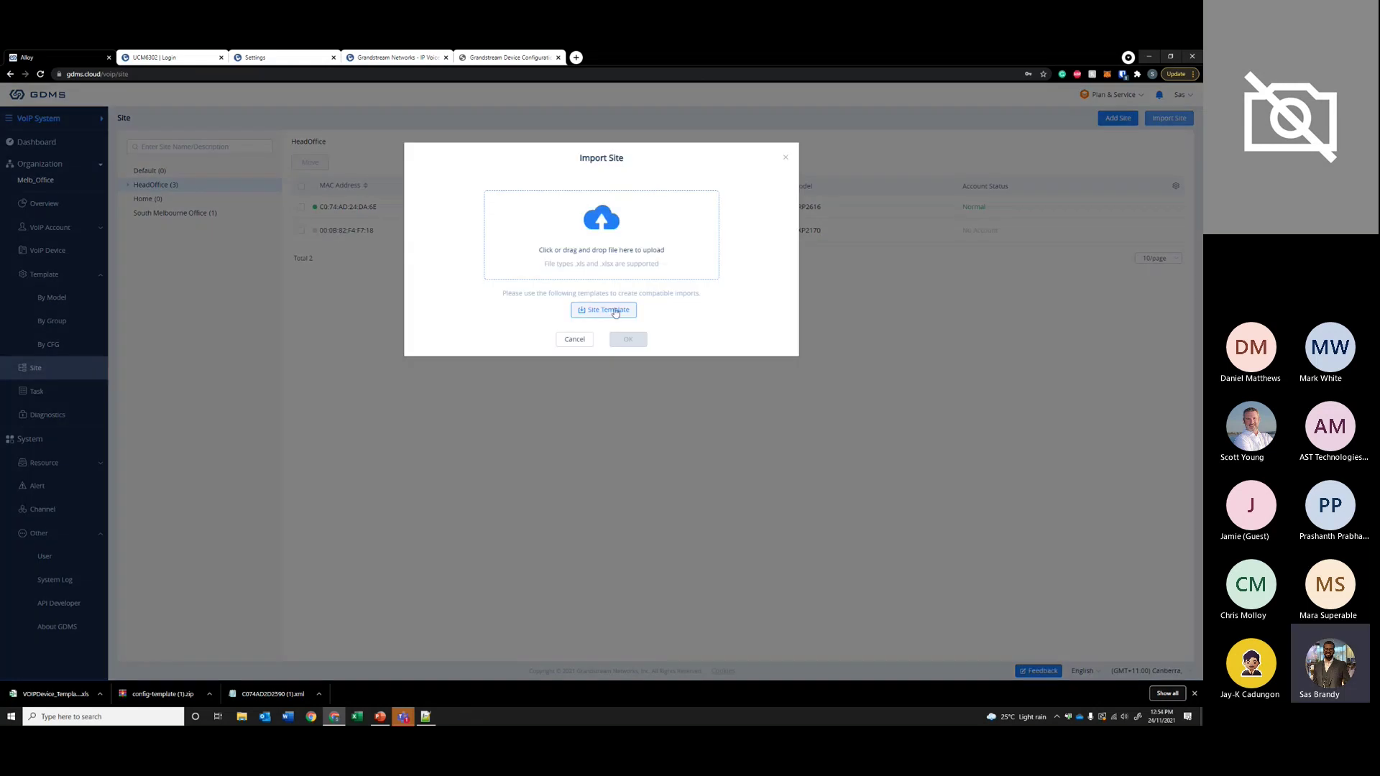
pyautogui.click(784, 158)
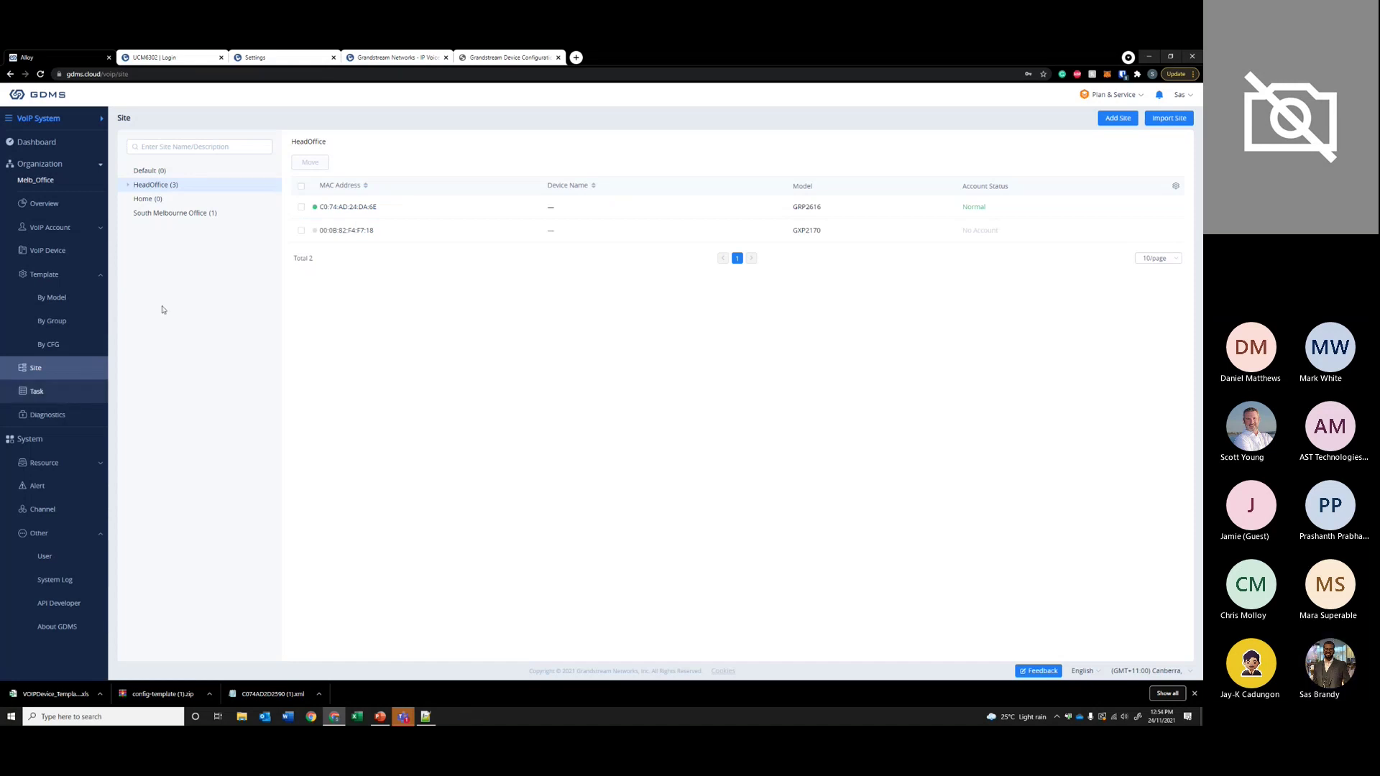
pyautogui.click(499, 57)
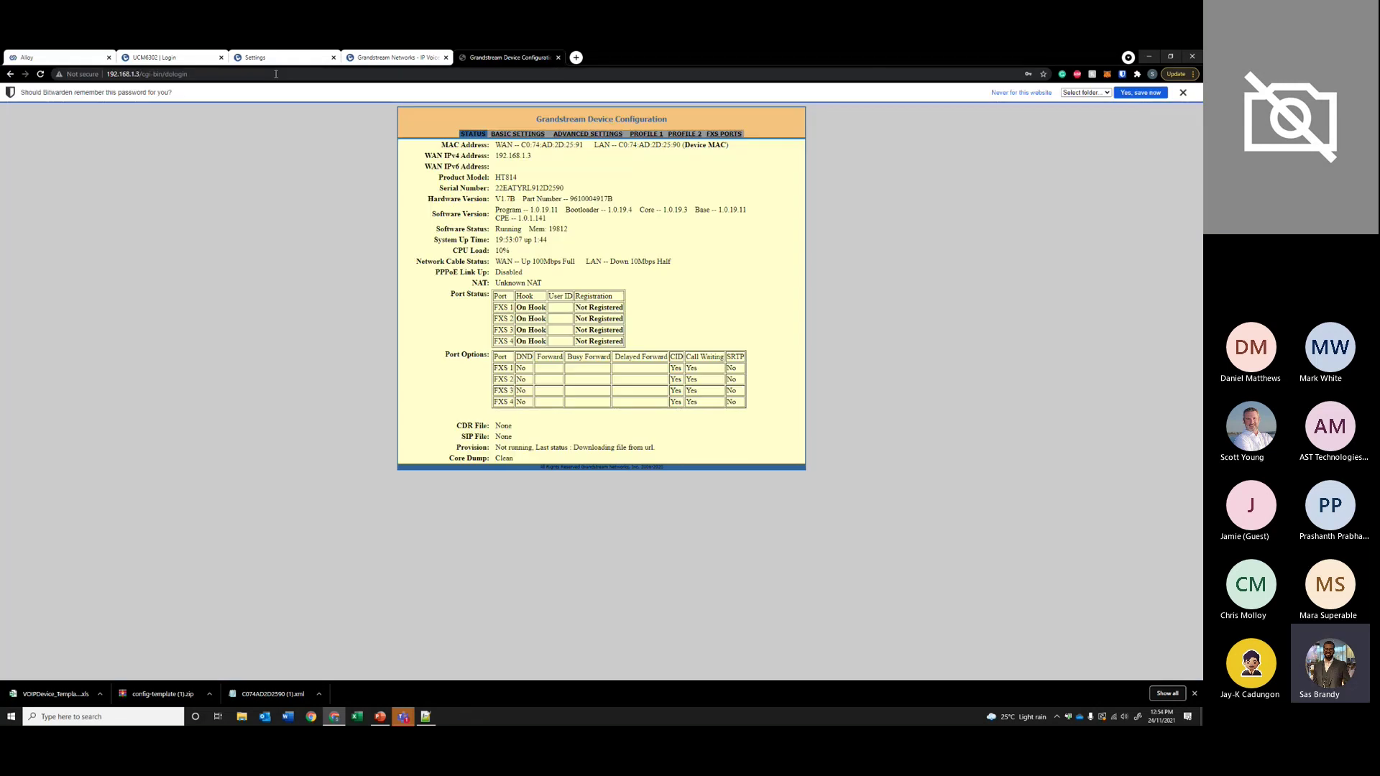
# - Reload the HT814 status page to confirm FXS 1 is Registered, then return to GDMS
pyautogui.click(42, 75)
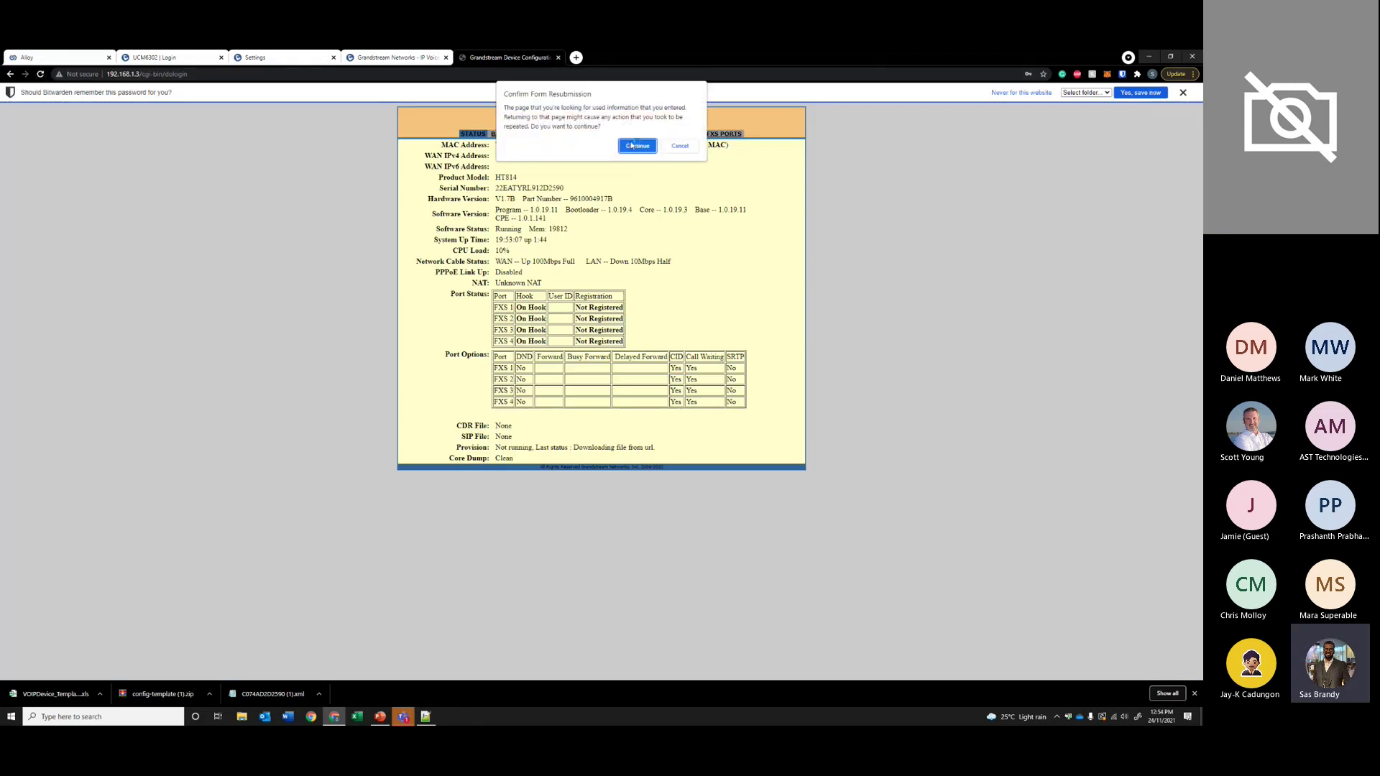
pyautogui.click(637, 143)
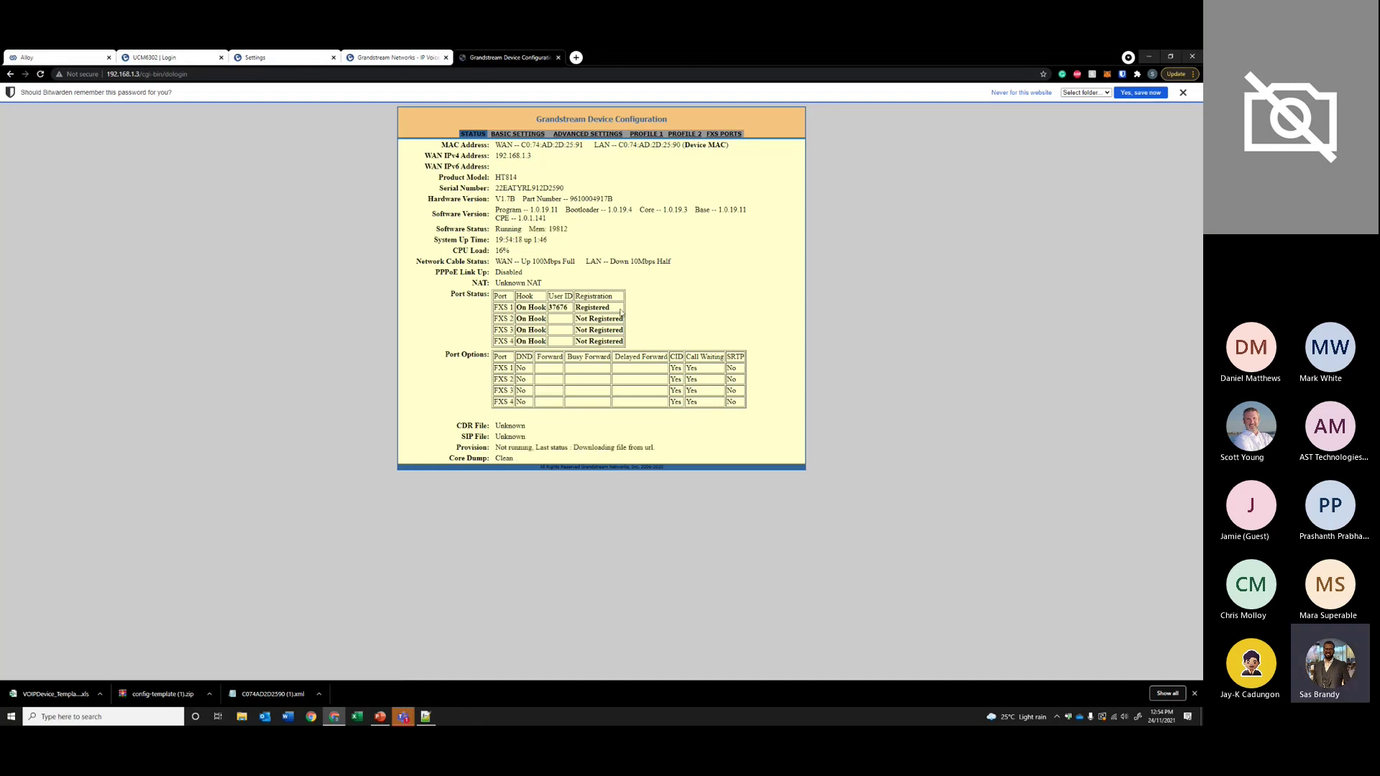
pyautogui.moveTo(609, 307); pyautogui.dragTo(655, 319)
pyautogui.click(763, 331)
pyautogui.click(43, 53)
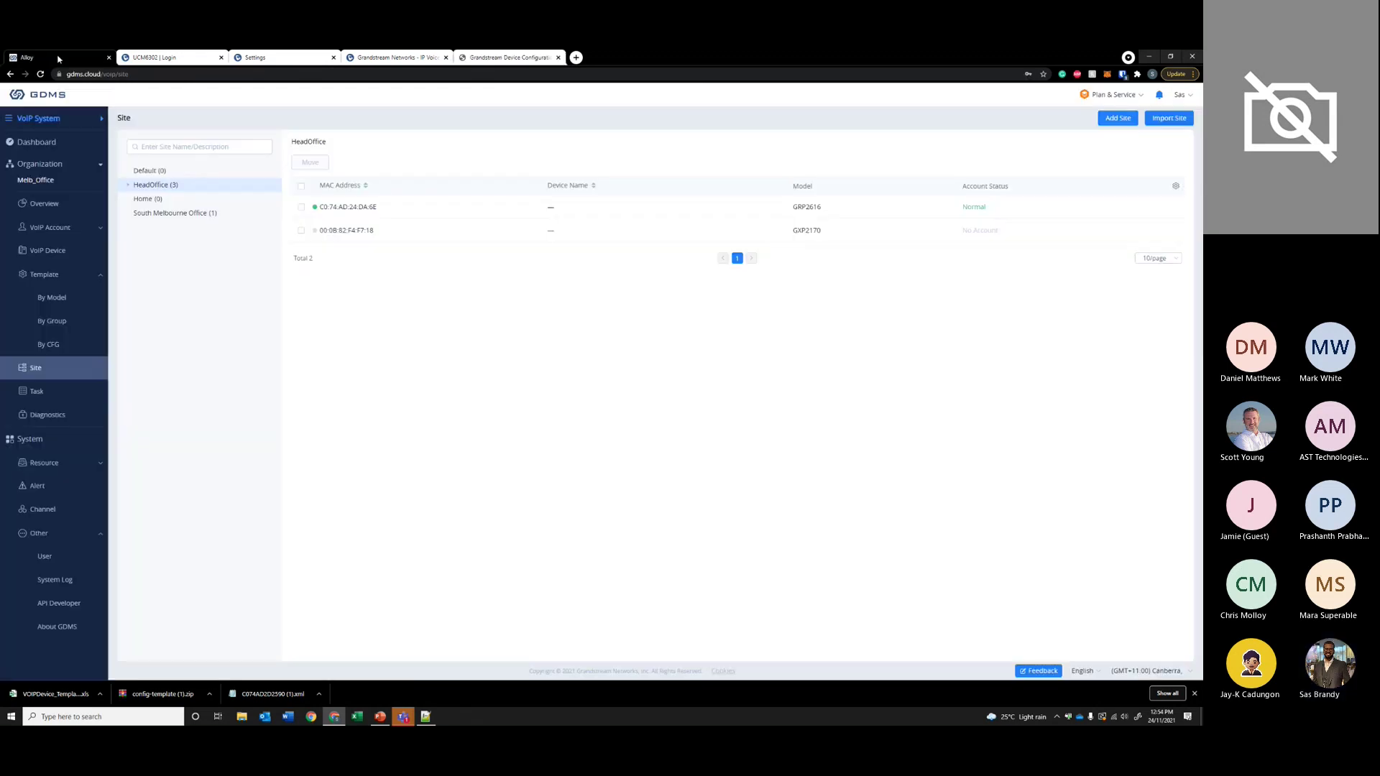
# - Confirm in the task list that the configuration update task shows Success
pyautogui.click(29, 391)
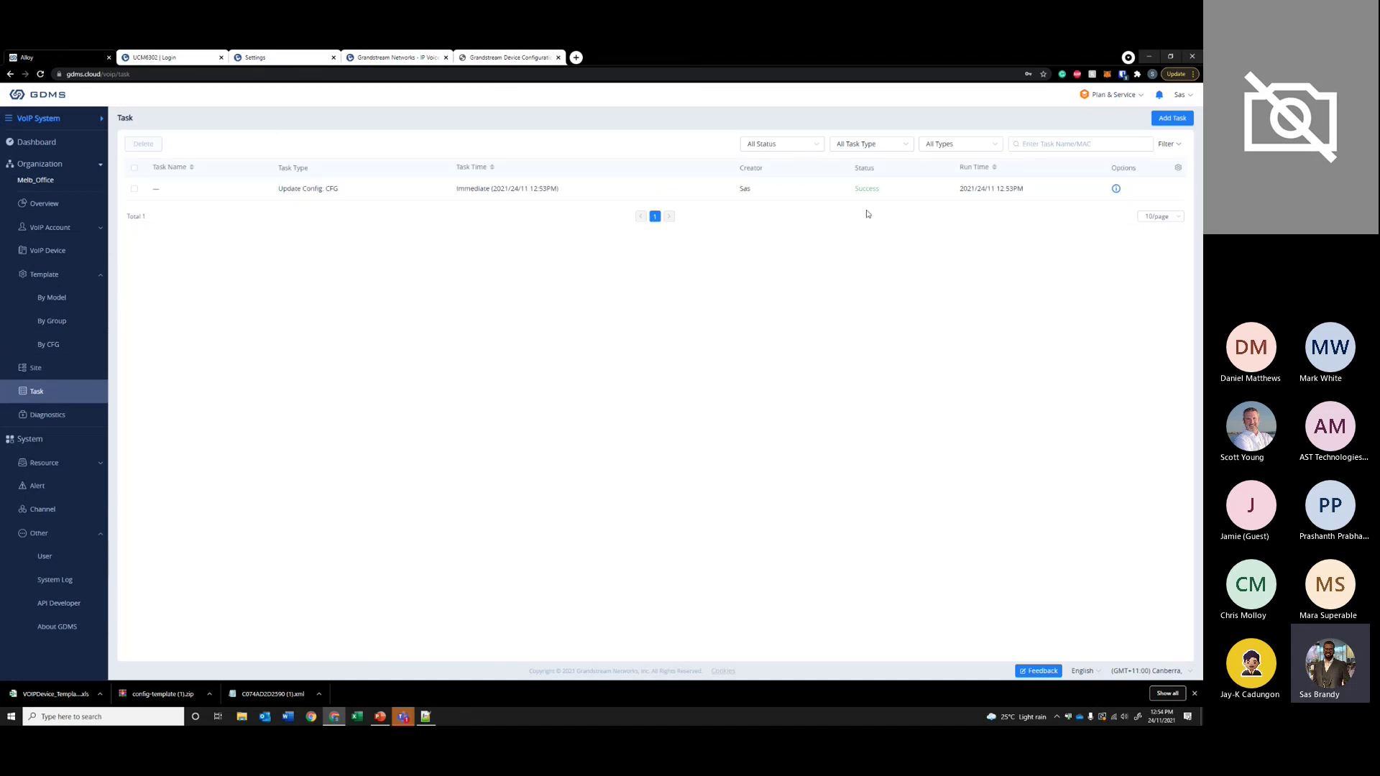
pyautogui.moveTo(251, 183); pyautogui.dragTo(584, 190)
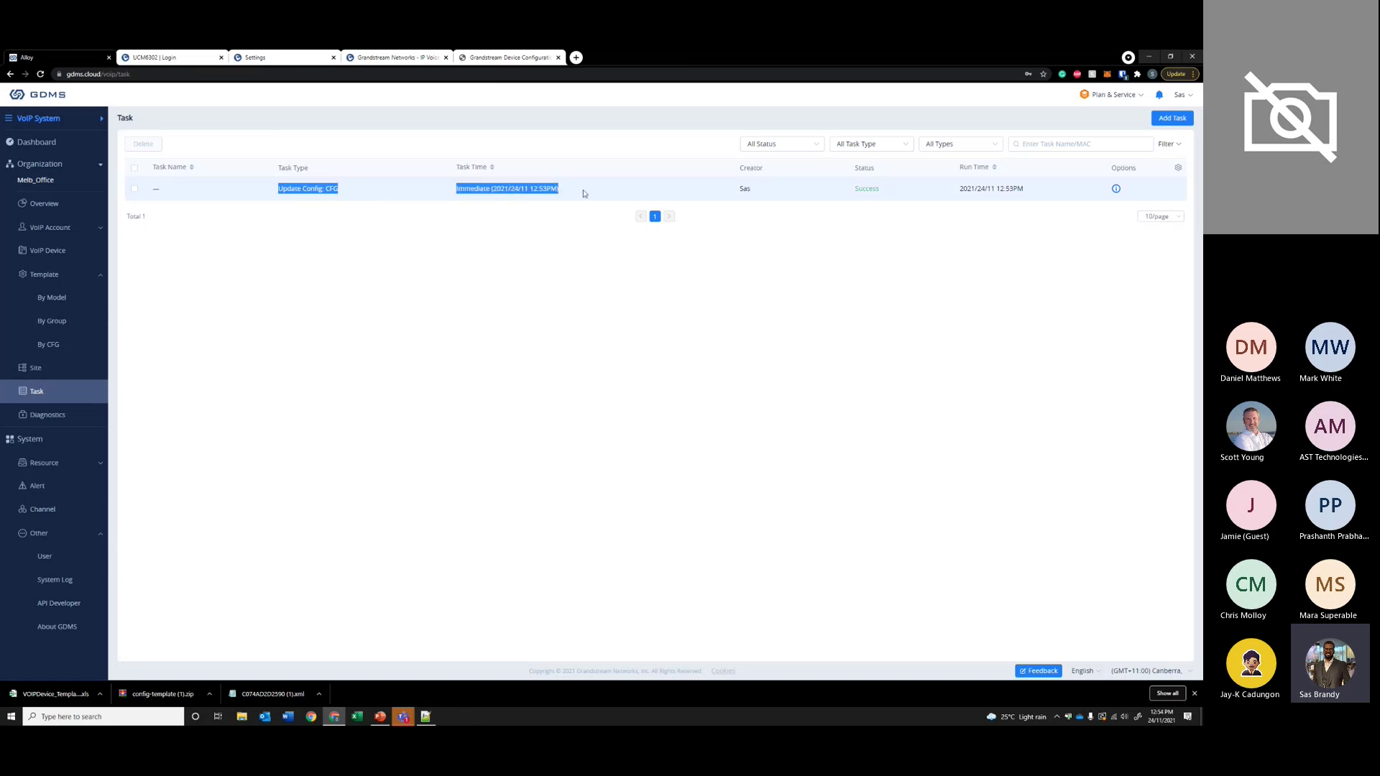
pyautogui.click(549, 293)
pyautogui.moveTo(278, 189); pyautogui.dragTo(915, 191)
pyautogui.click(320, 361)
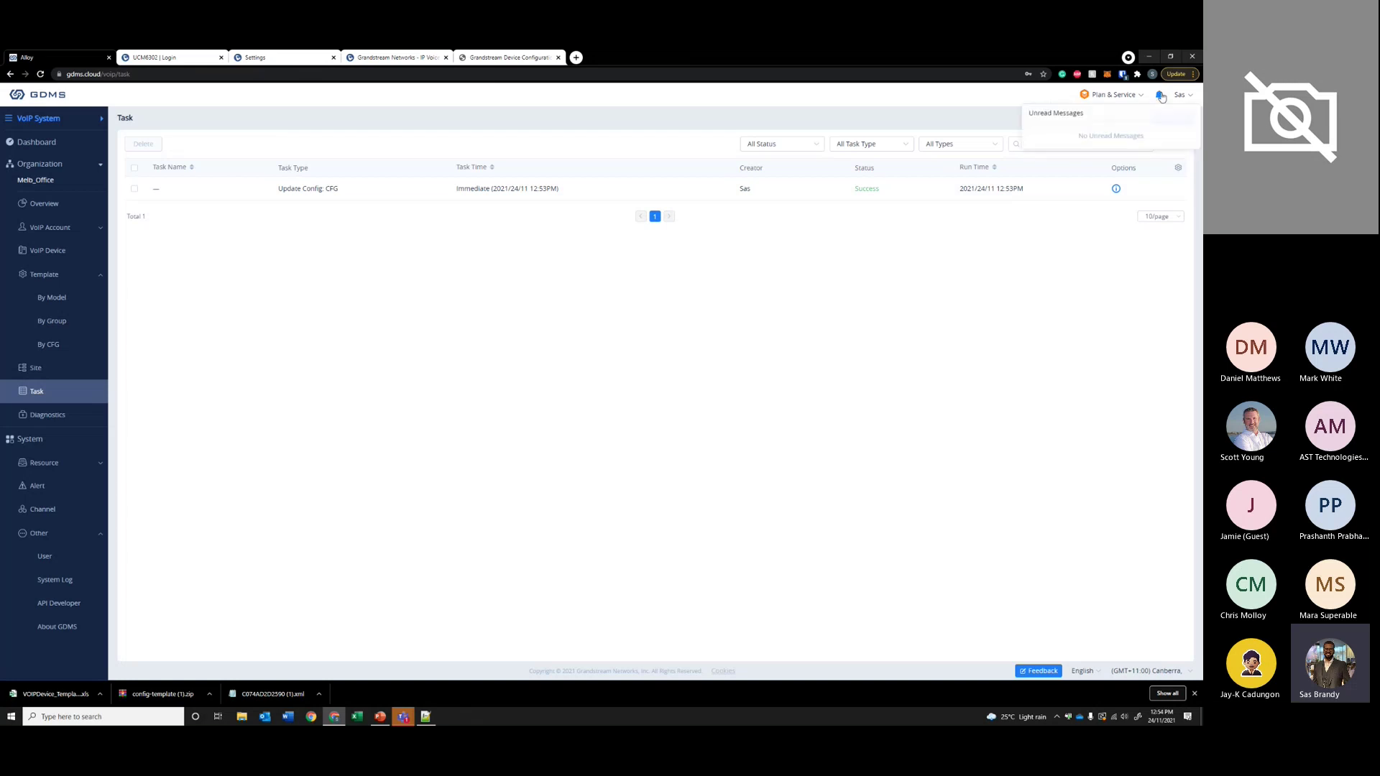
# - Begin a scheduled Reboot Device task, then go to the Diagnostics page
pyautogui.click(1165, 120)
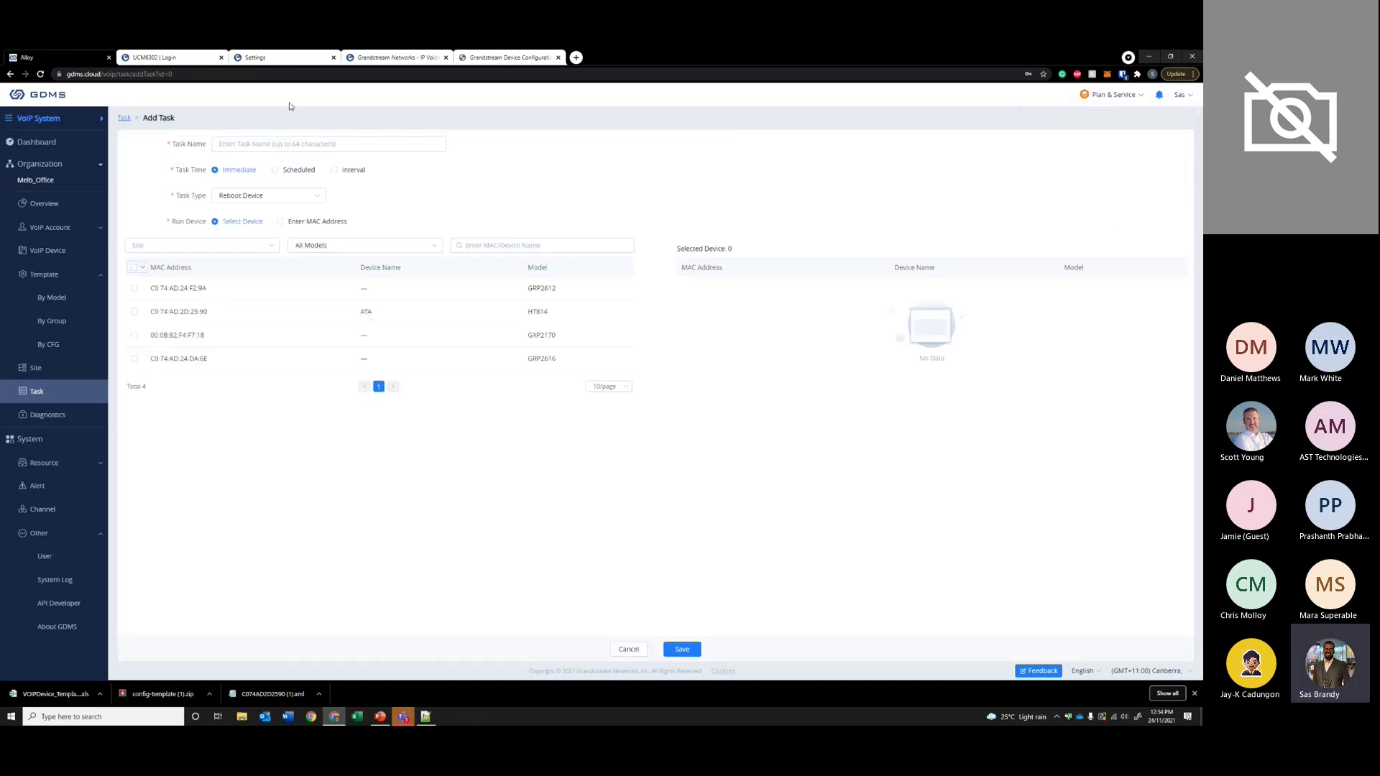
pyautogui.click(295, 171)
pyautogui.click(278, 214)
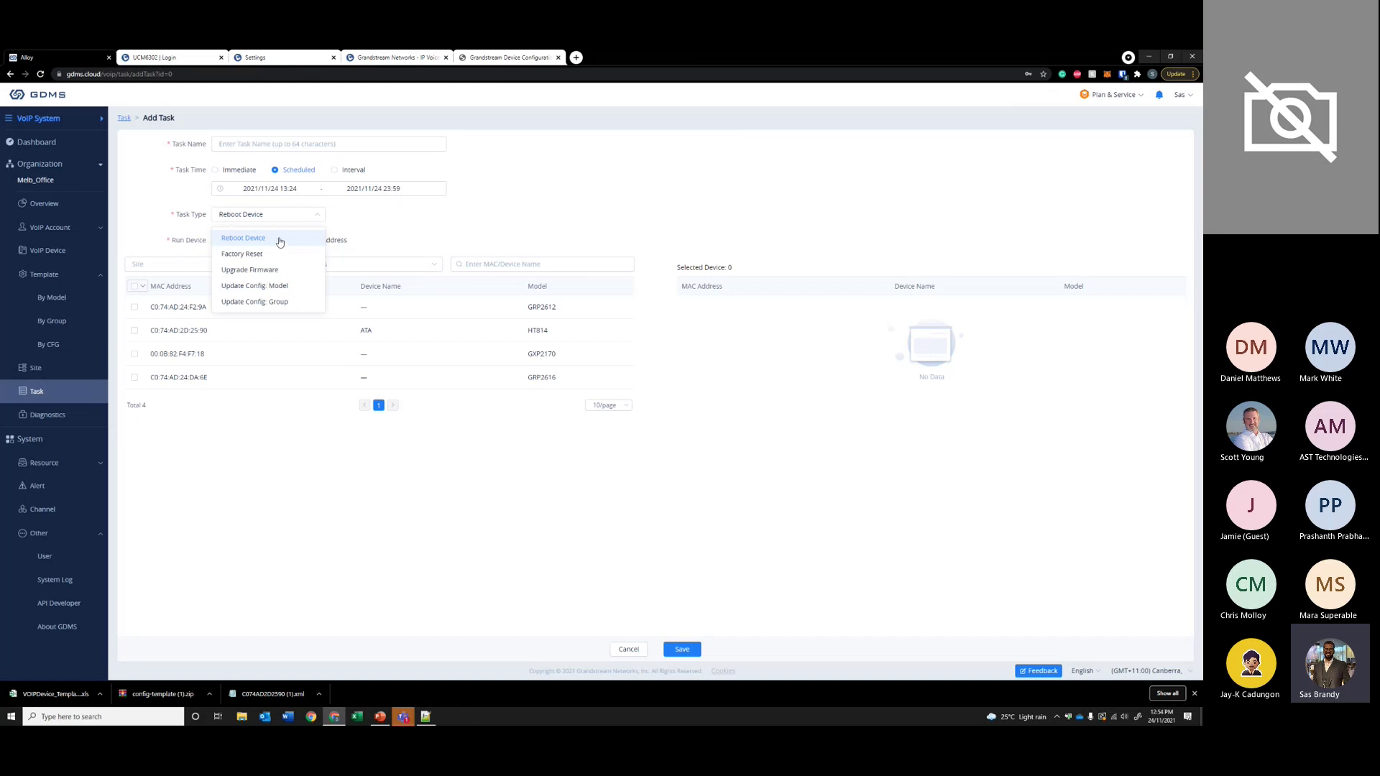
pyautogui.click(284, 244)
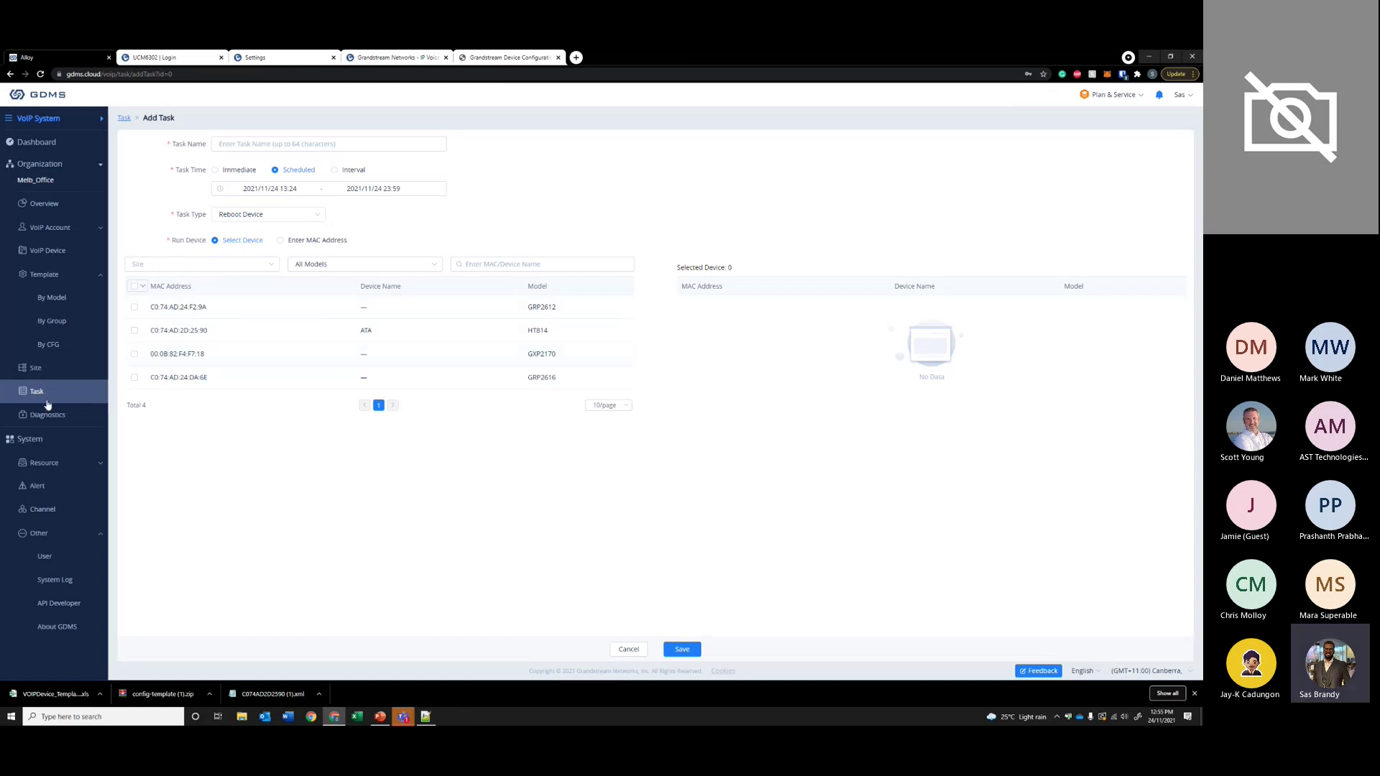
pyautogui.click(51, 416)
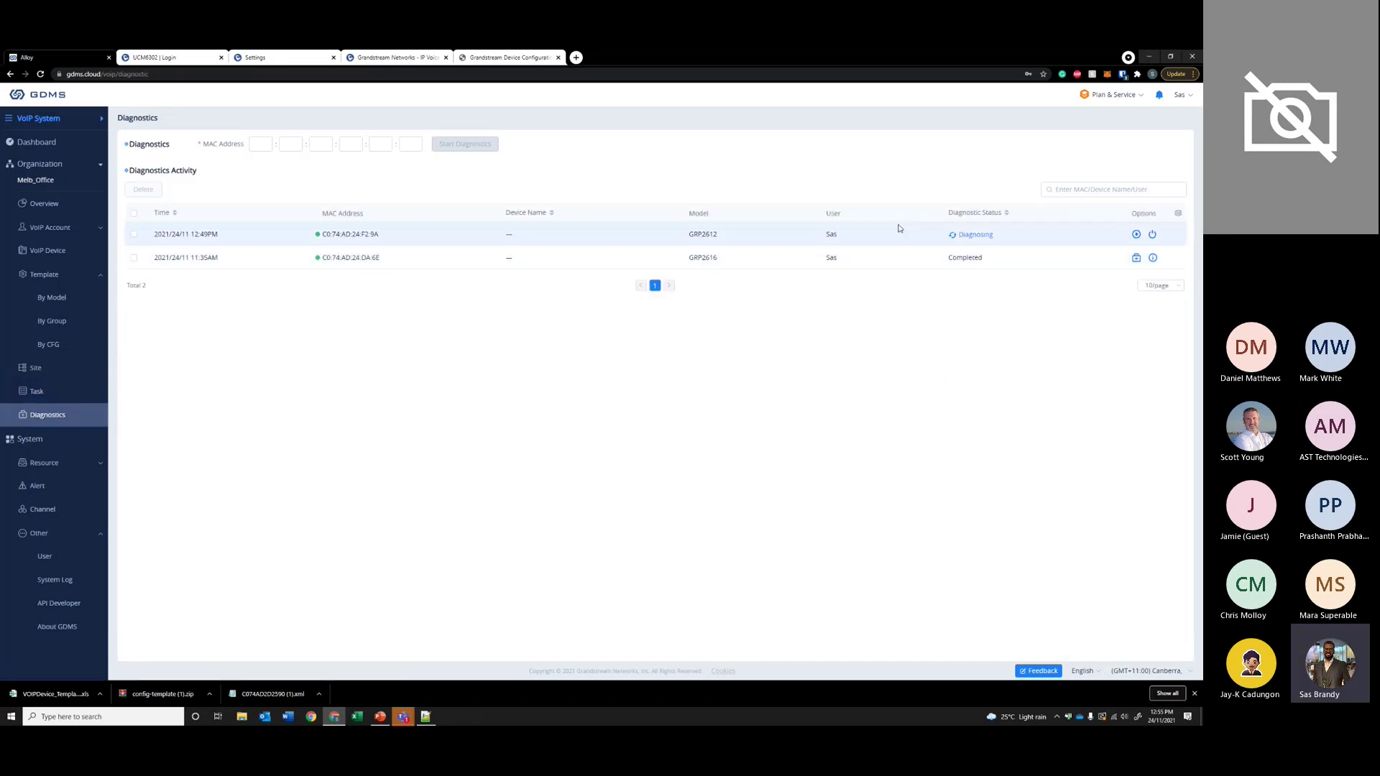
# - Stop the GRP2612 diagnosis so both entries read Completed, then open the Firmware library
pyautogui.moveTo(206, 239); pyautogui.dragTo(231, 265)
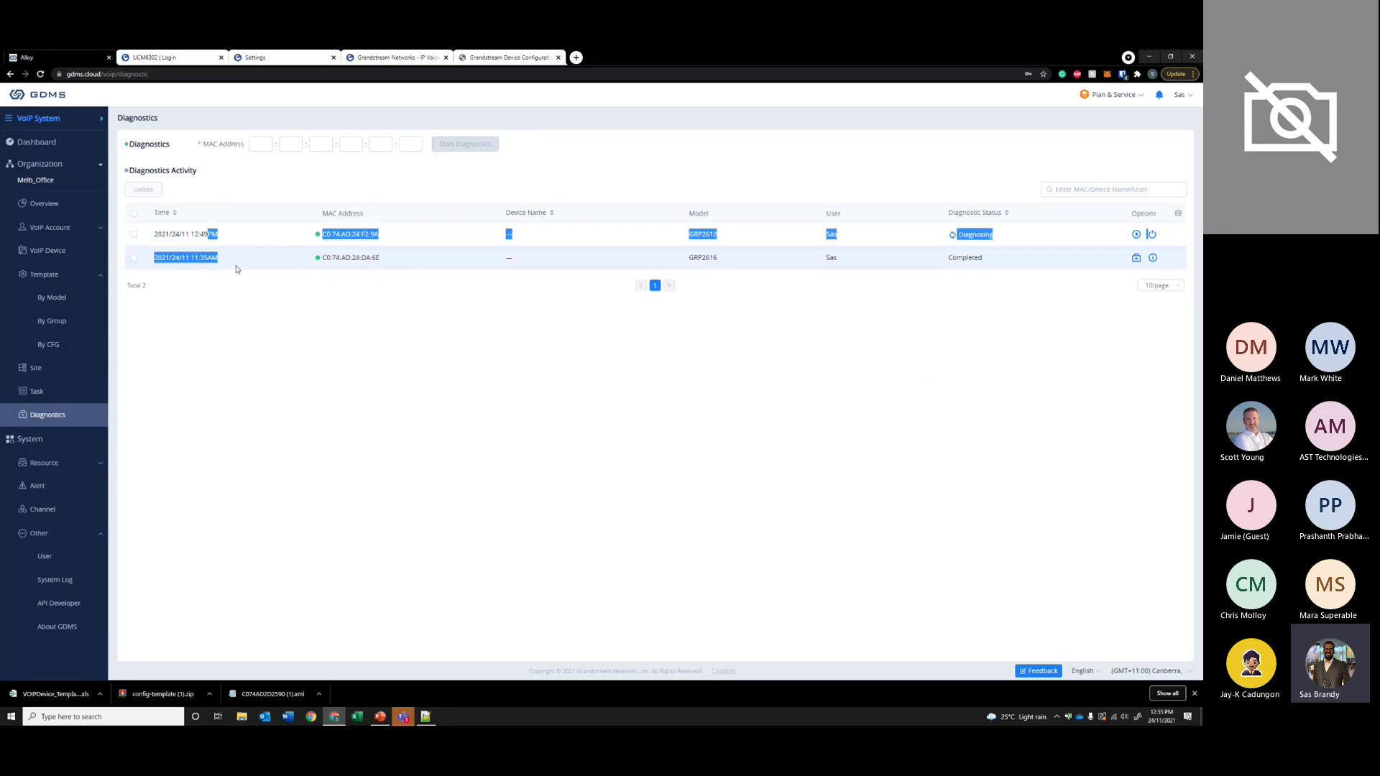
pyautogui.click(823, 299)
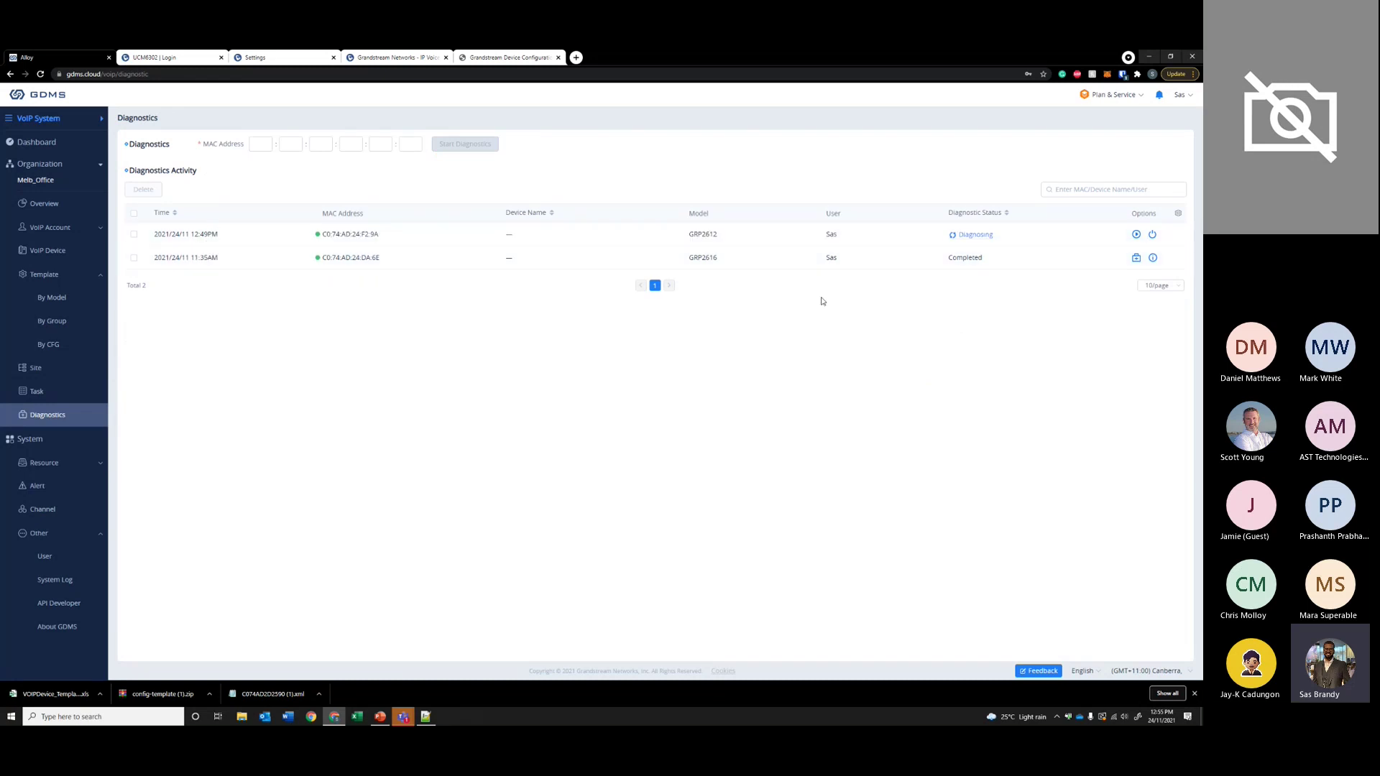
pyautogui.click(1152, 235)
pyautogui.moveTo(826, 237); pyautogui.dragTo(240, 268)
pyautogui.click(286, 313)
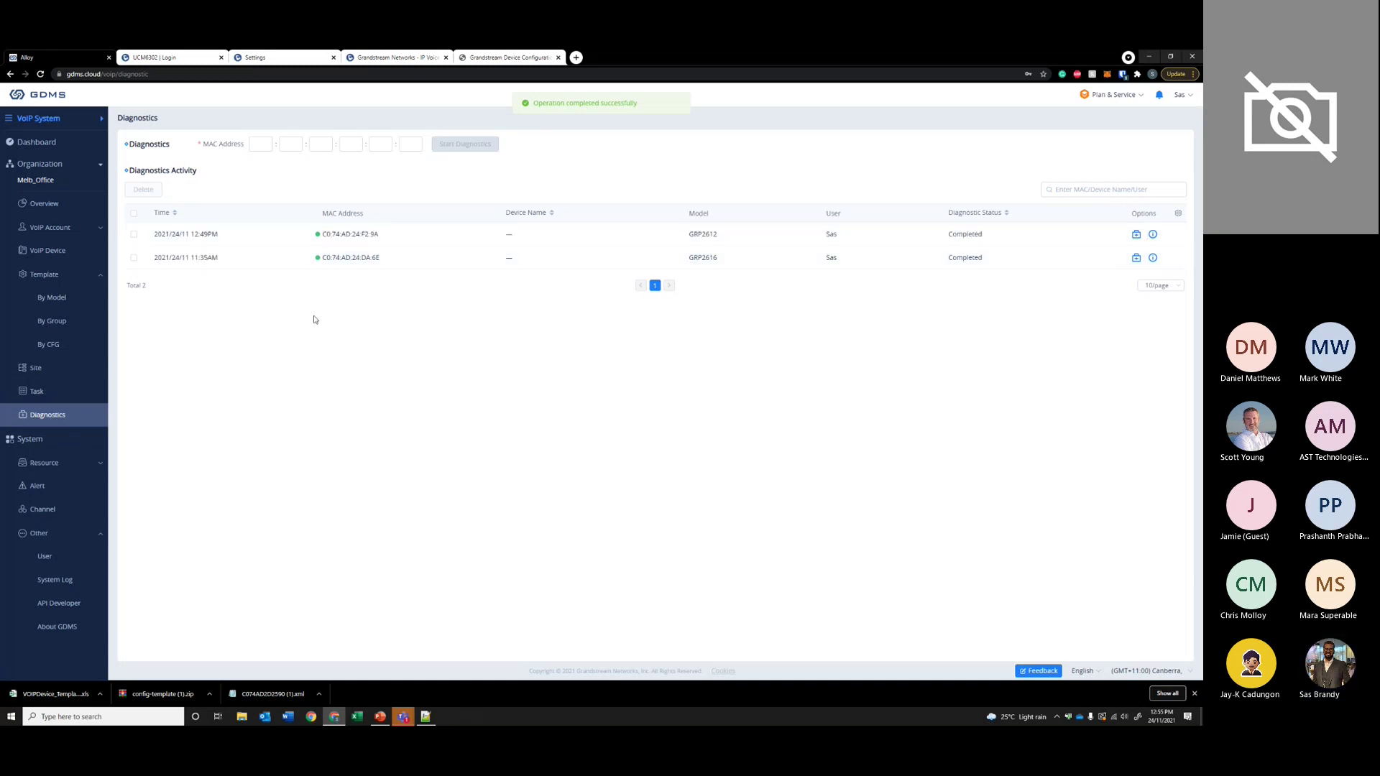
pyautogui.click(76, 463)
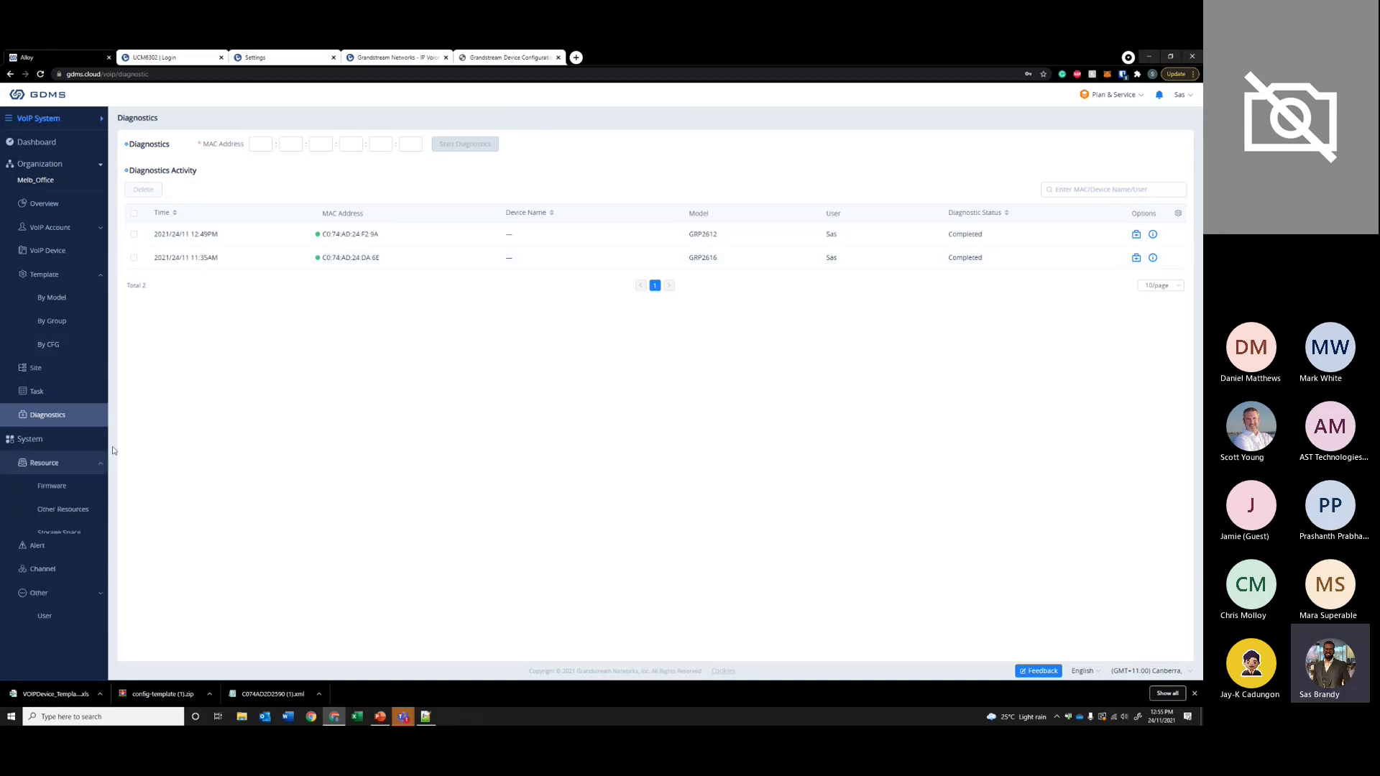
pyautogui.click(85, 493)
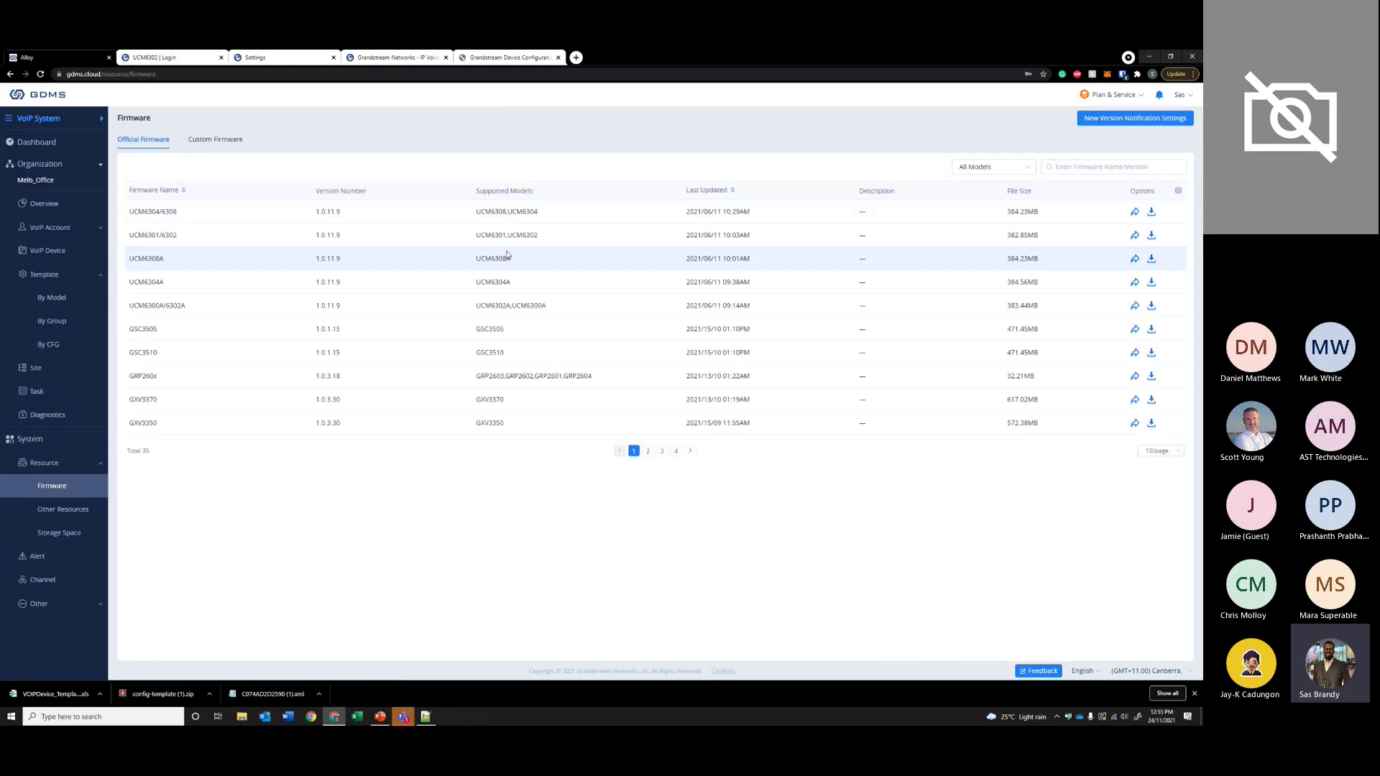
# - Review the empty Custom Firmware and Other Resources lists and the uploadable file types, without uploading
pyautogui.click(216, 138)
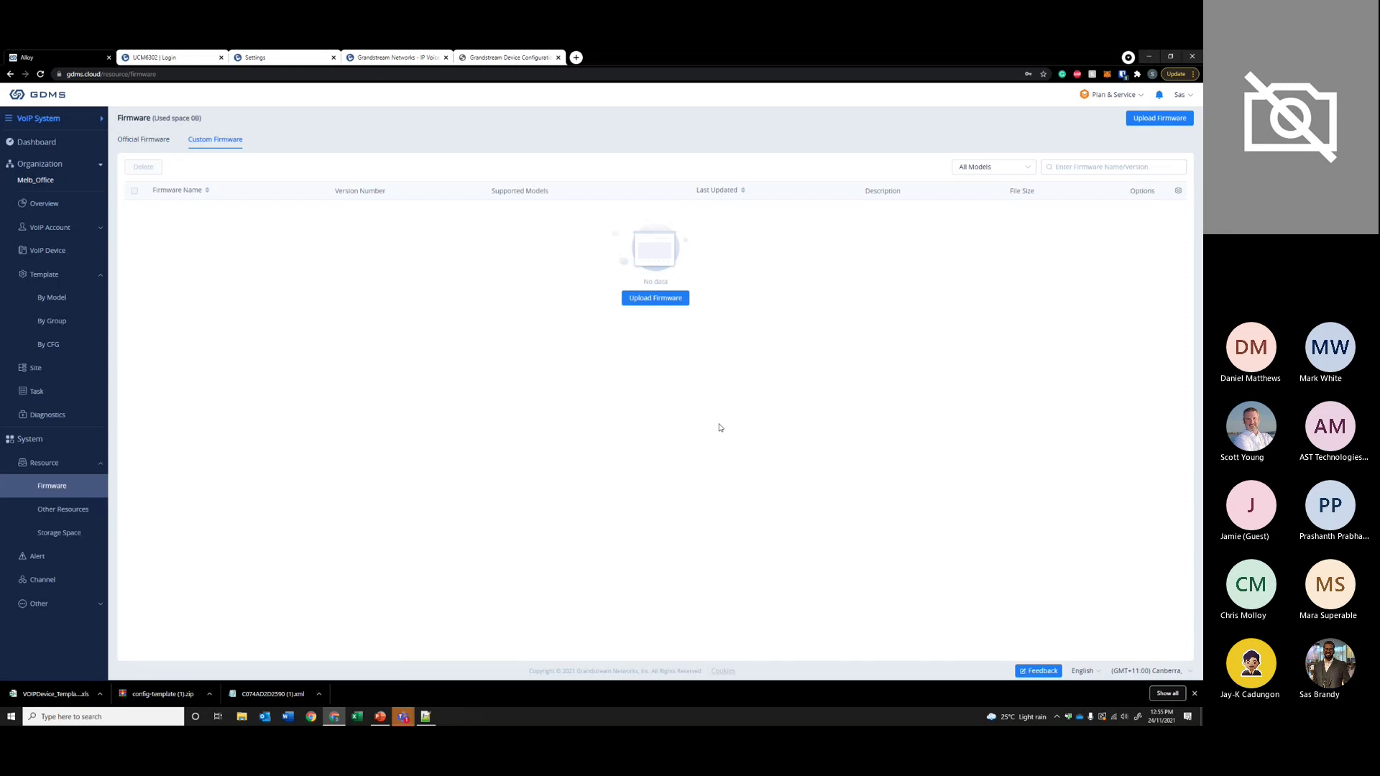
pyautogui.click(69, 510)
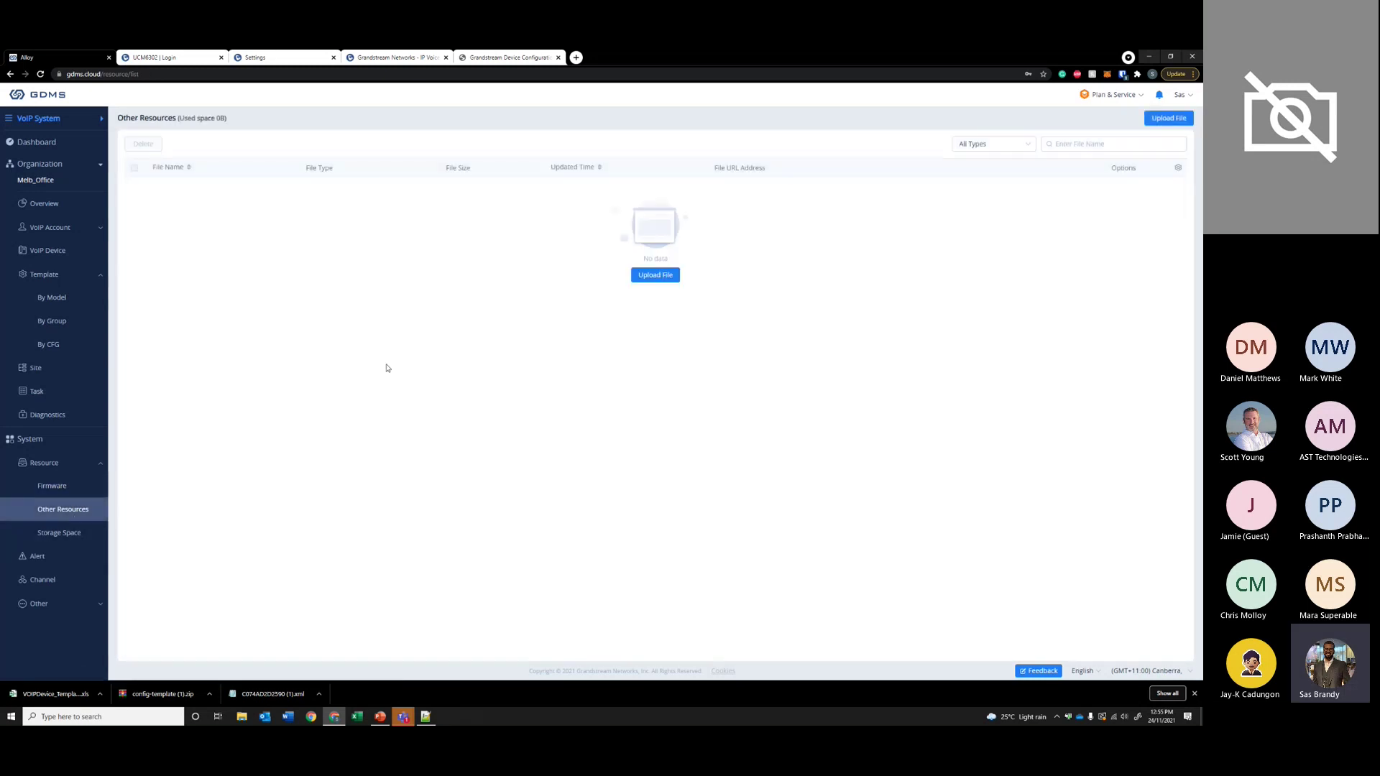
pyautogui.click(652, 273)
pyautogui.click(604, 322)
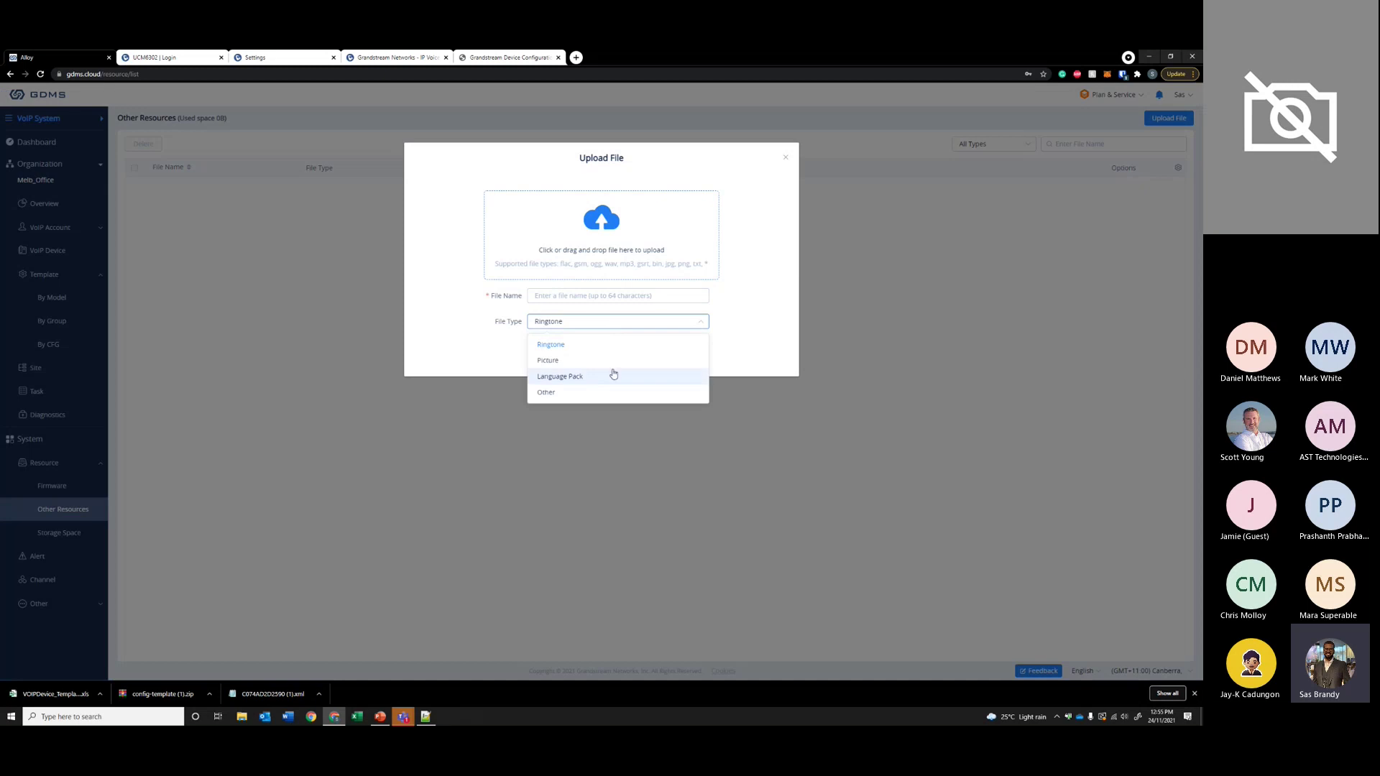
pyautogui.click(546, 341)
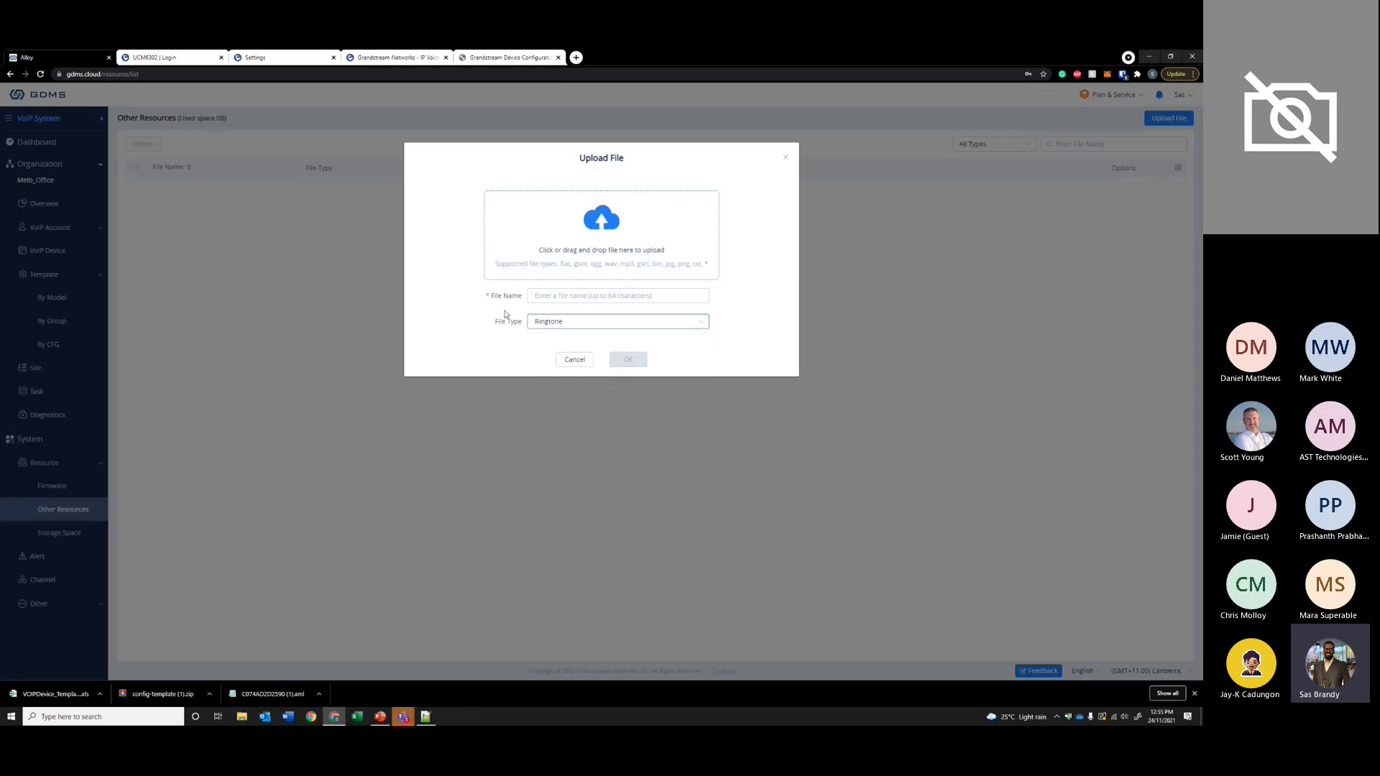
pyautogui.click(786, 158)
pyautogui.click(48, 250)
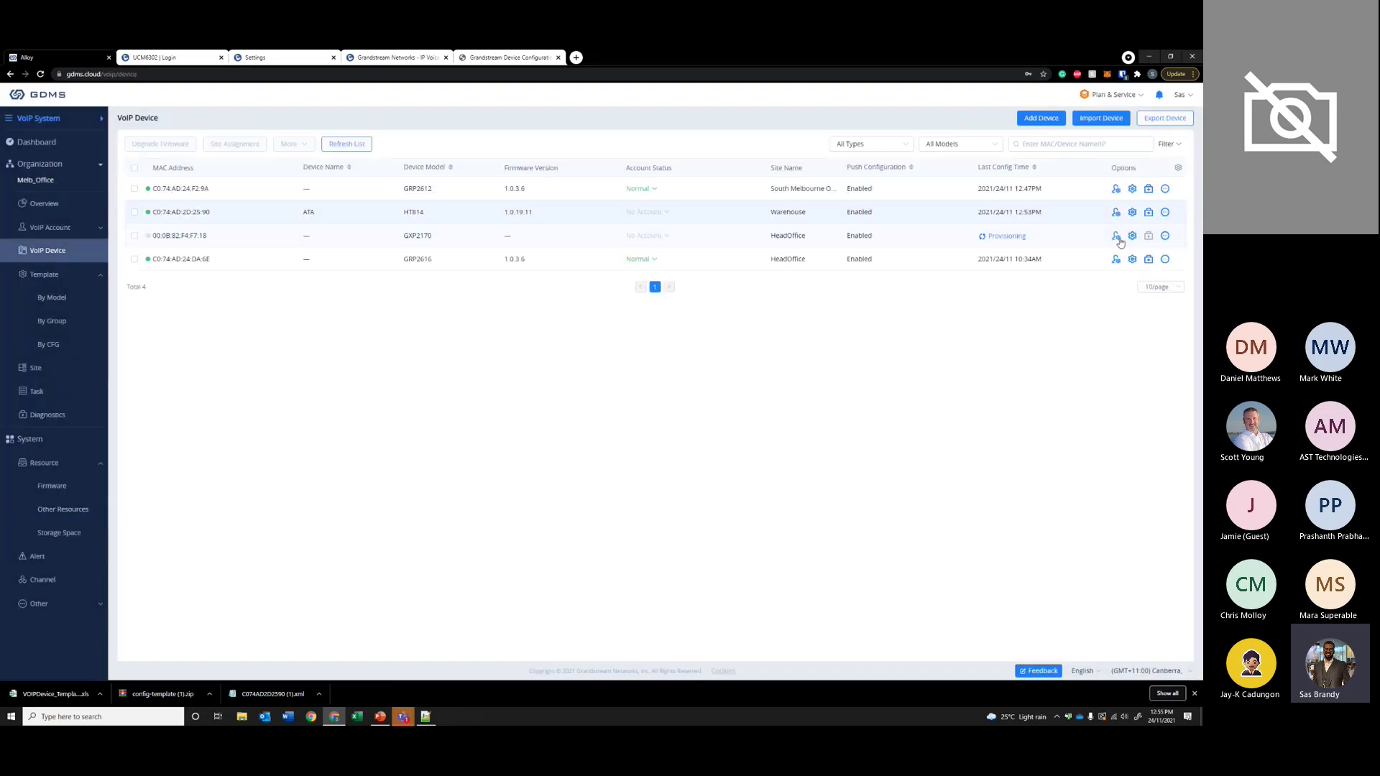
# - Open the GRP2616's parameters at Phone Settings > Ring Tone
pyautogui.click(1115, 259)
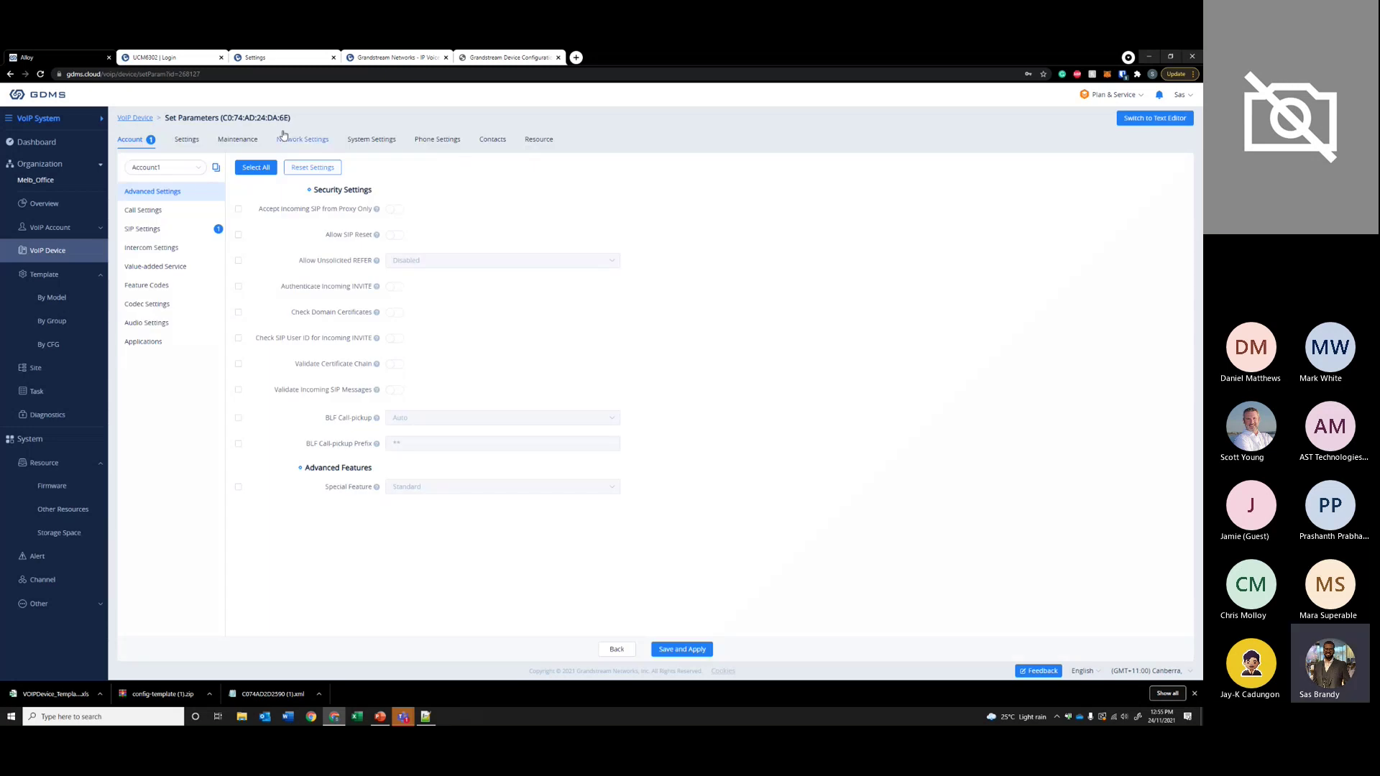
pyautogui.click(392, 140)
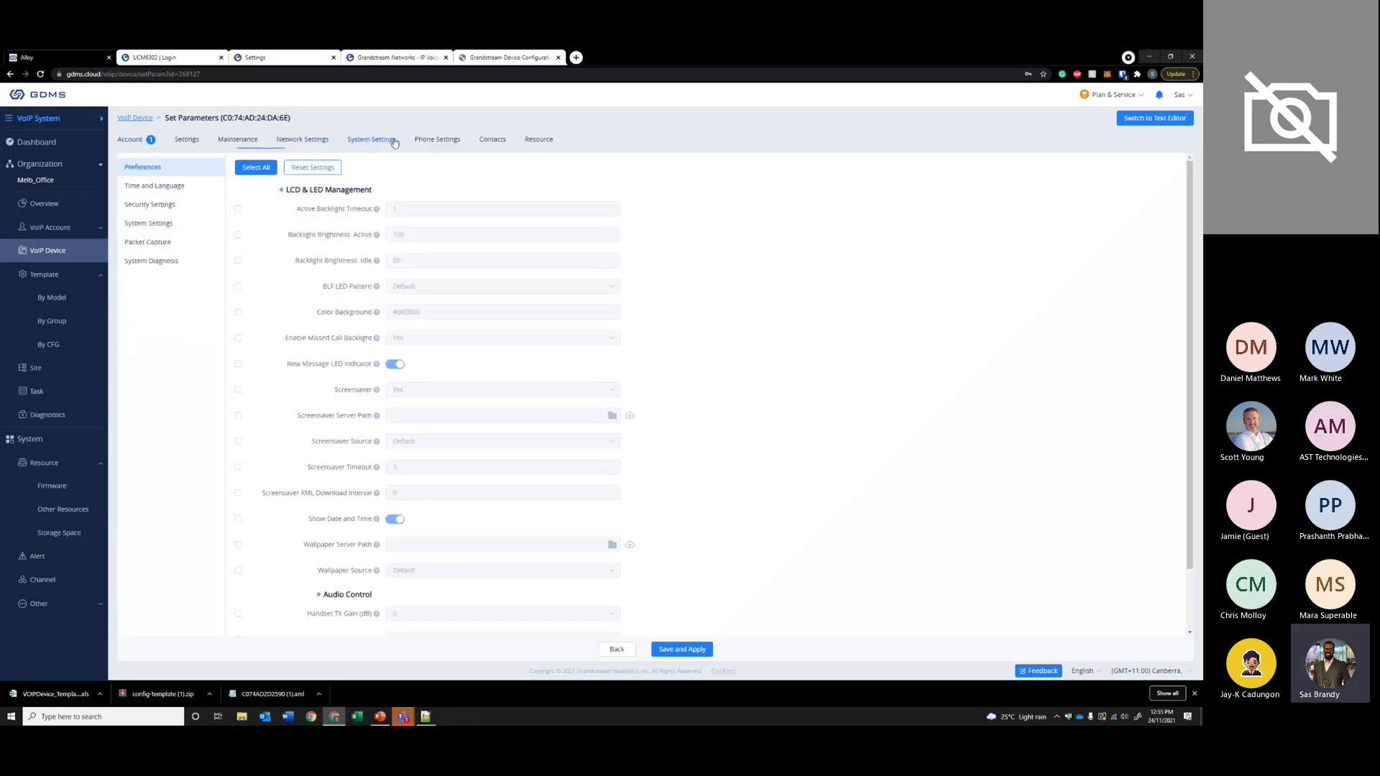
pyautogui.click(439, 141)
pyautogui.click(144, 205)
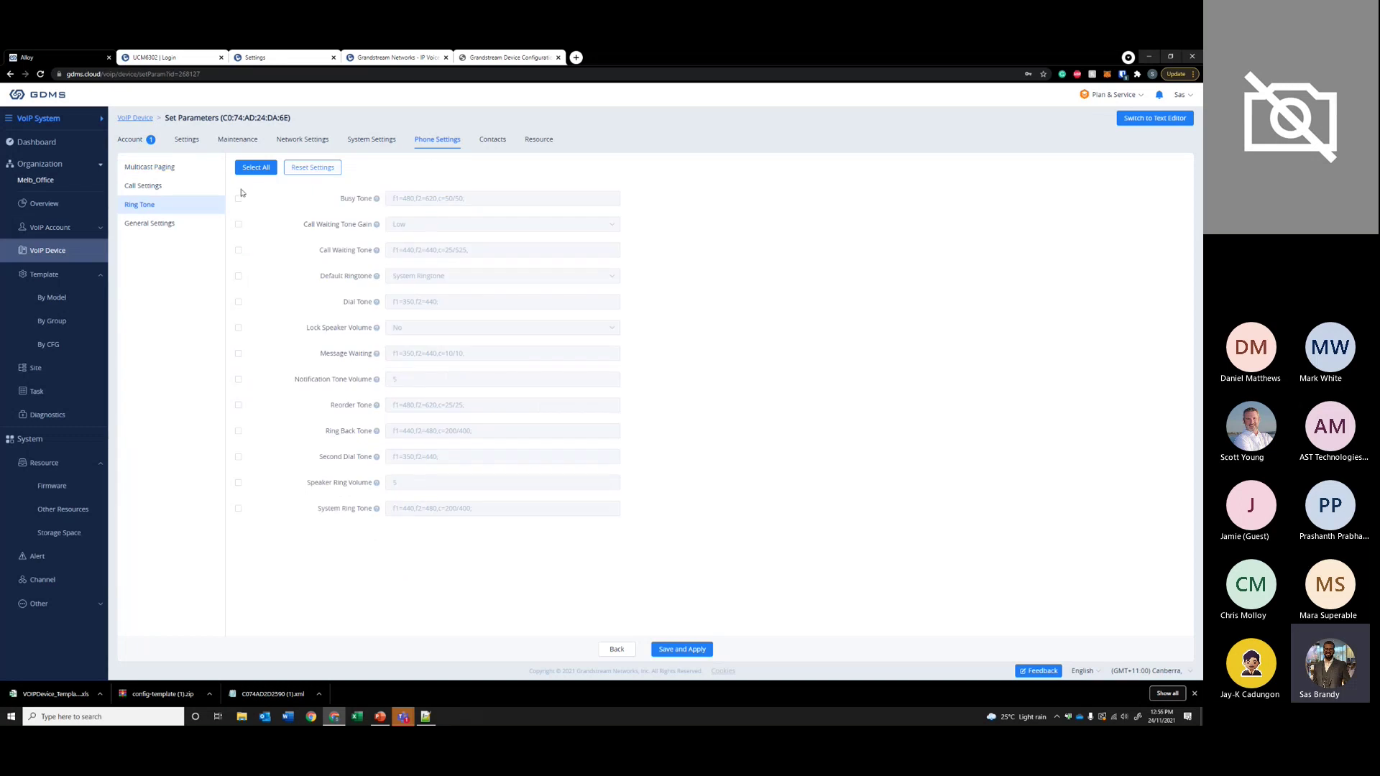
# - Review the Default Ringtone choices, keep System Ringtone, and bring up the Alert list
pyautogui.click(238, 277)
pyautogui.click(461, 285)
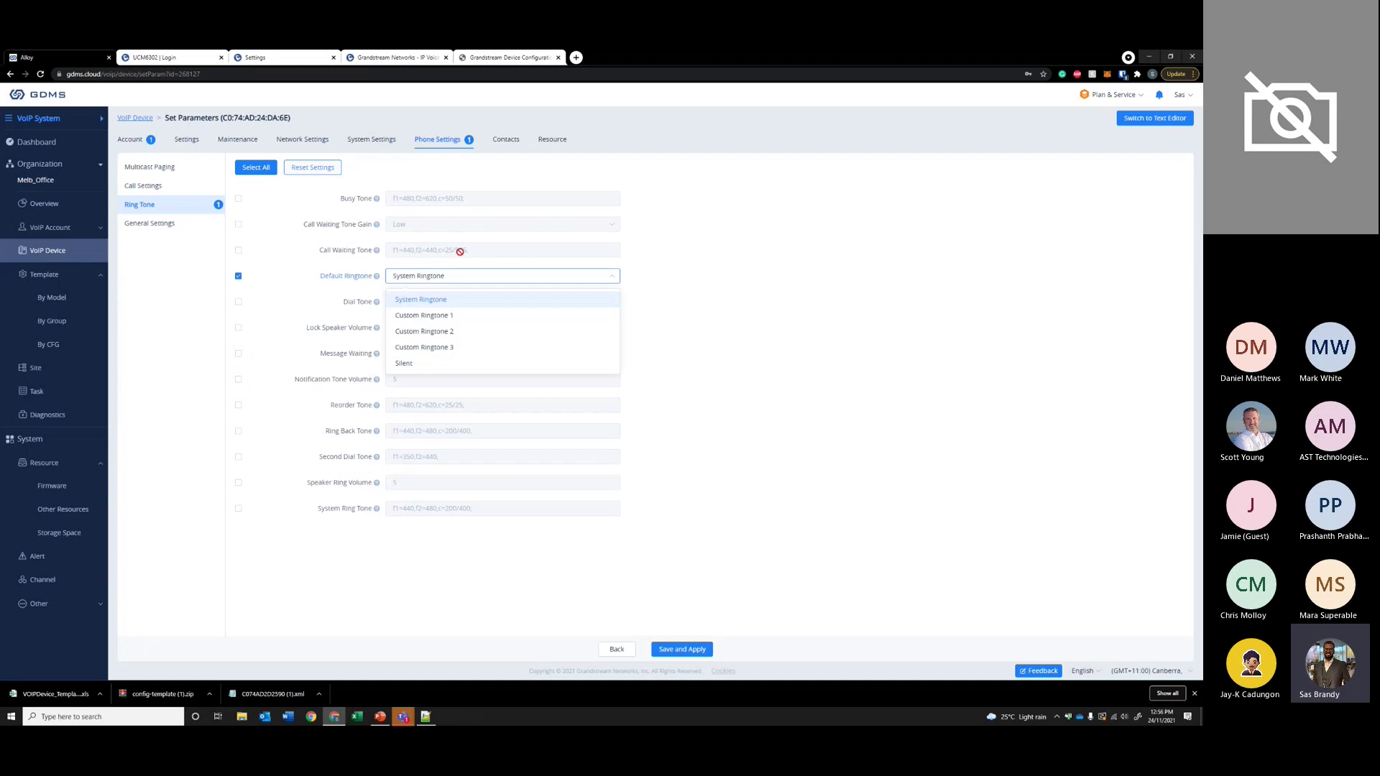
pyautogui.click(721, 354)
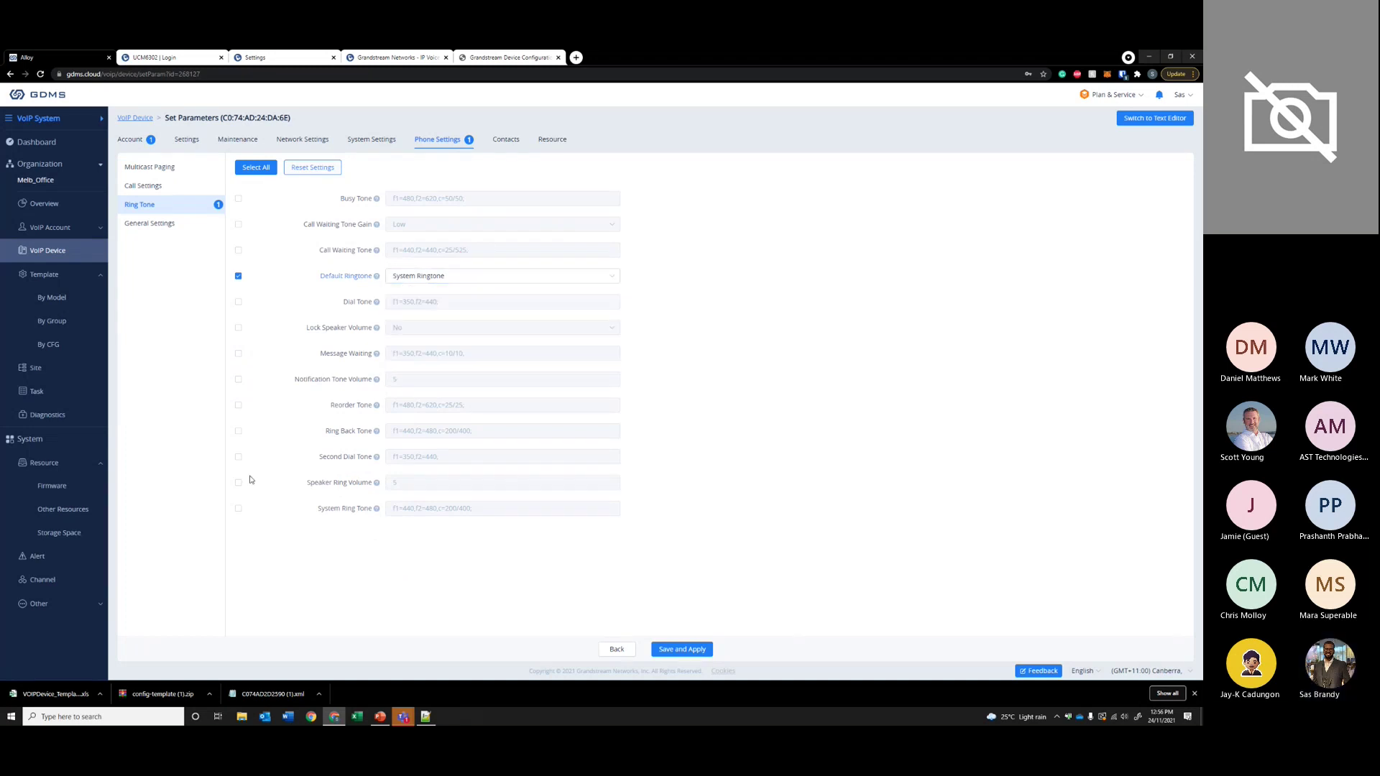
pyautogui.click(64, 556)
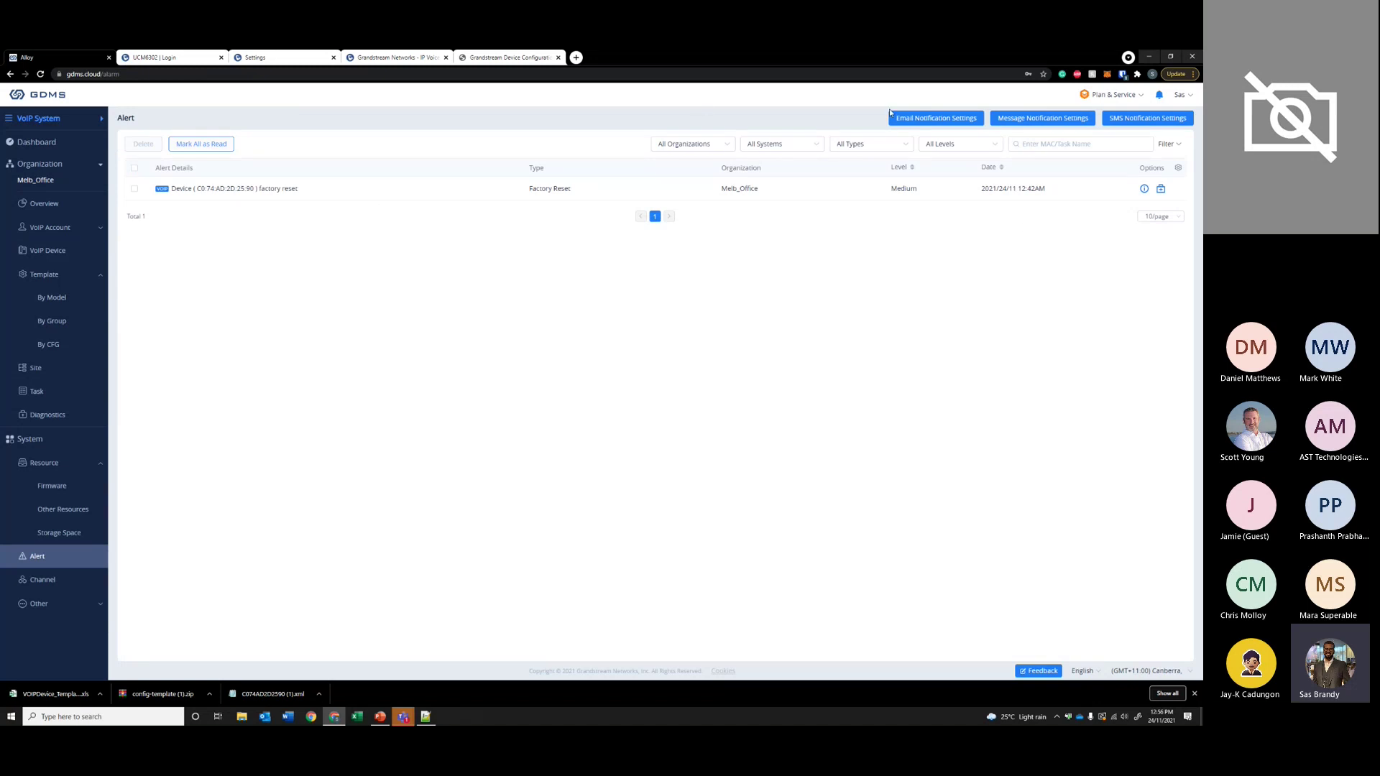
# - Check the UCM e-mail alert settings for Subscriber, then view the empty Track Device channel list
pyautogui.click(927, 118)
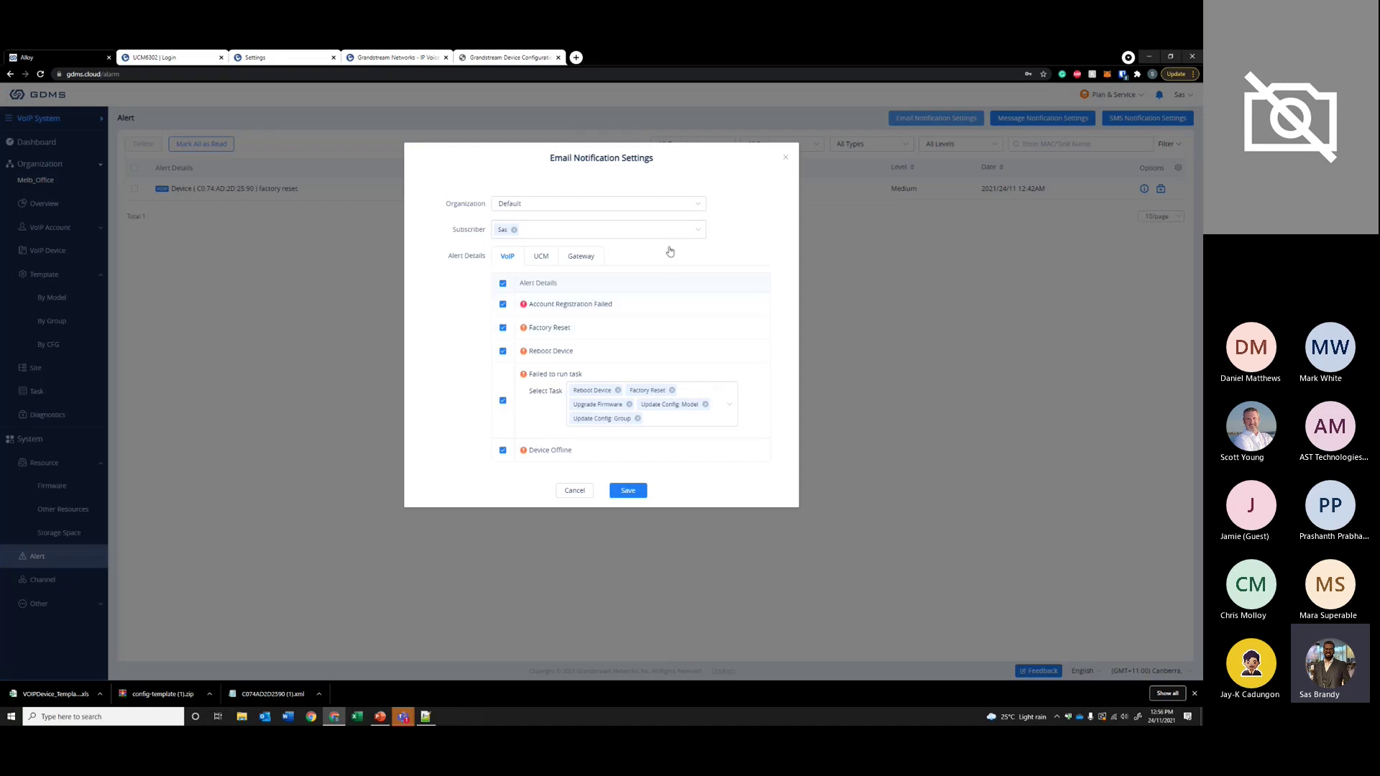
pyautogui.click(541, 257)
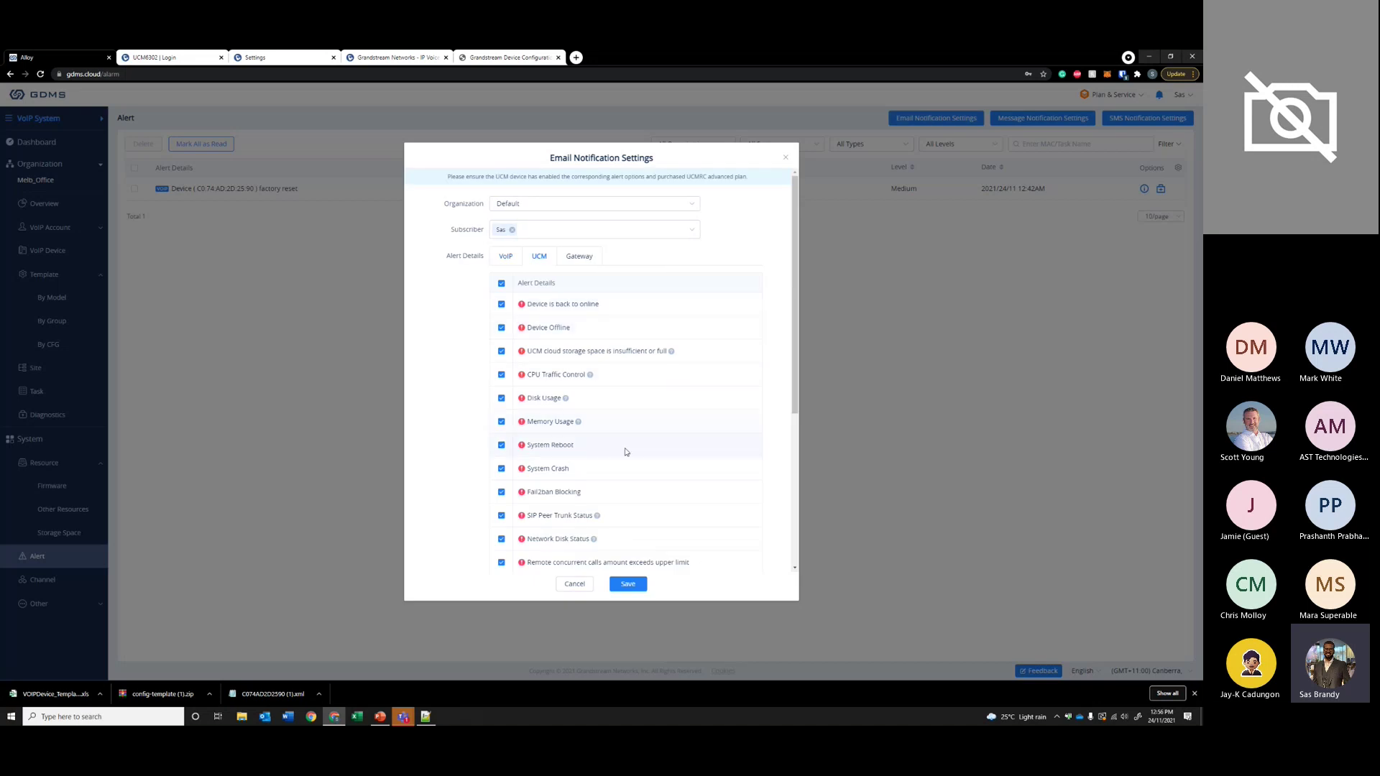
pyautogui.click(527, 228)
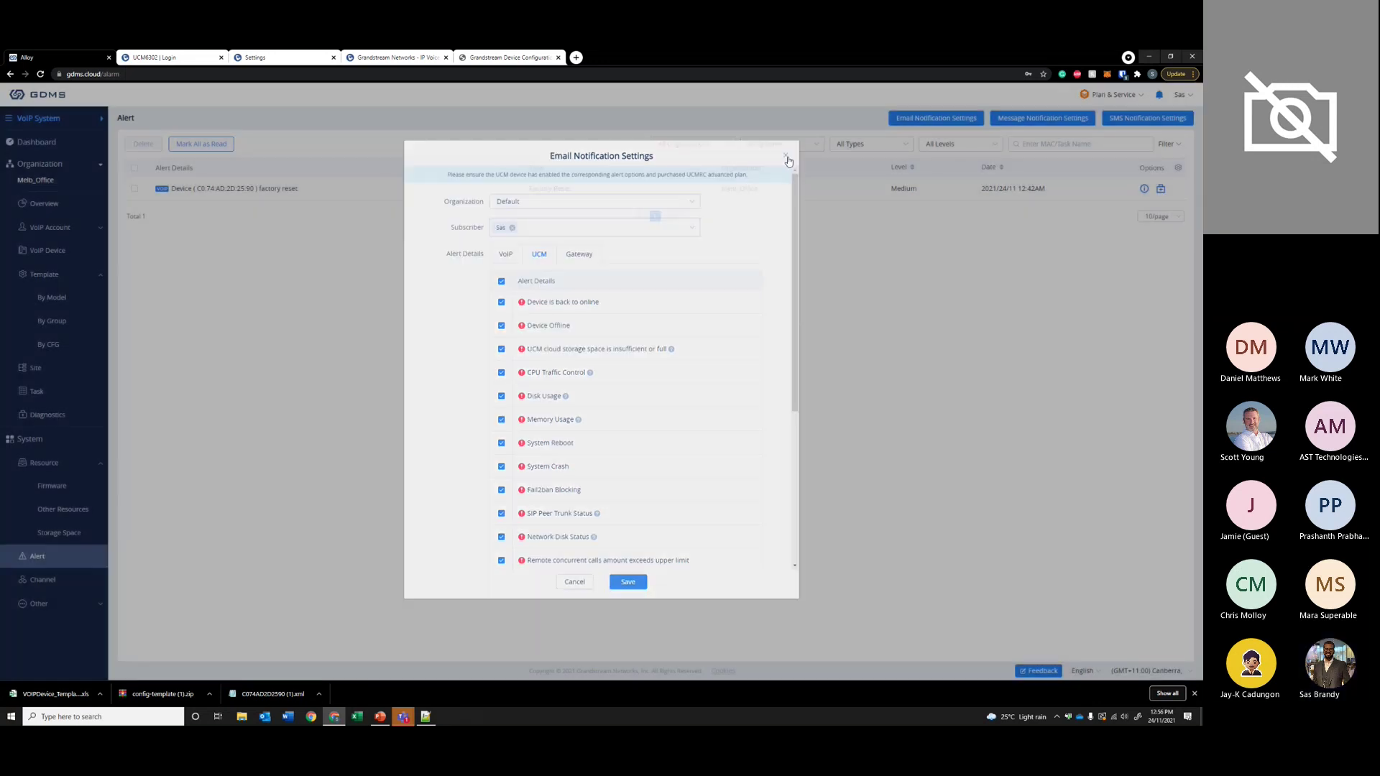
pyautogui.click(785, 159)
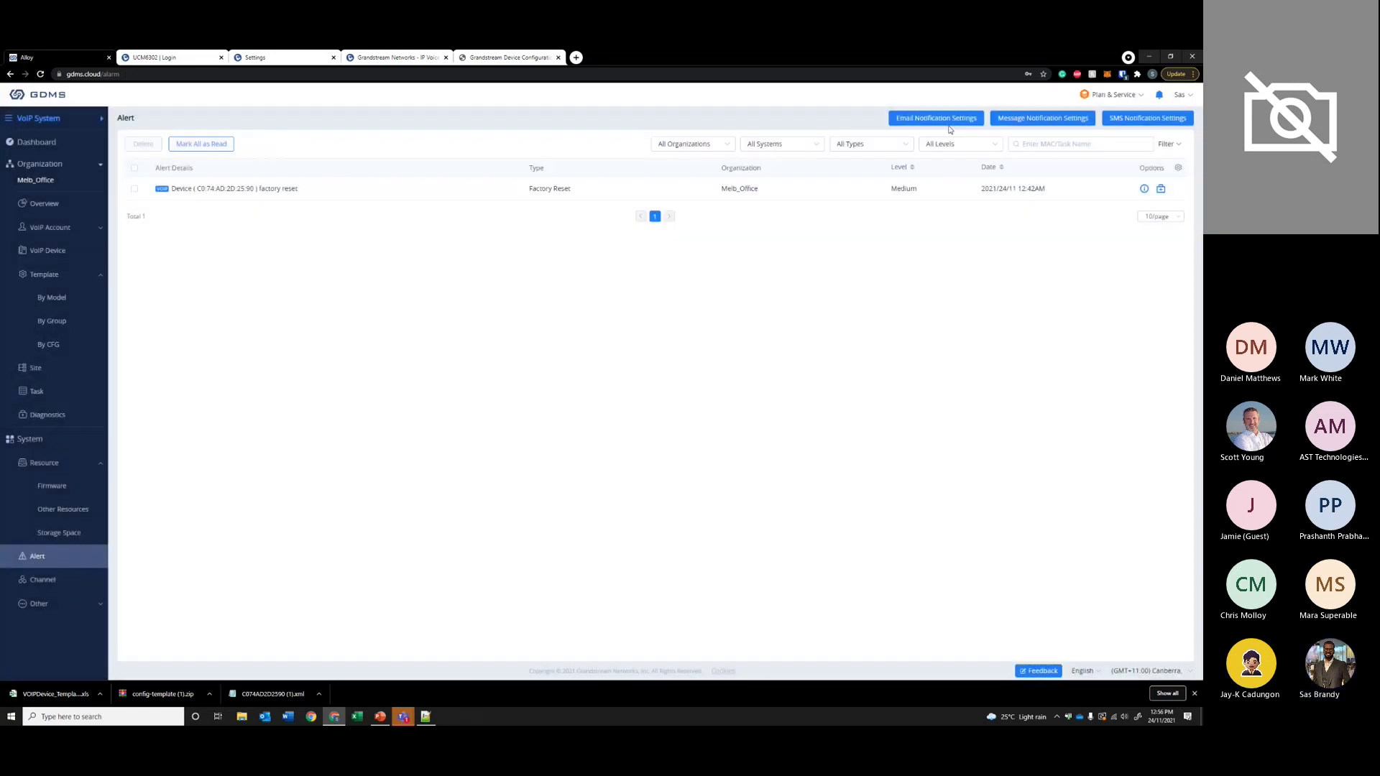
pyautogui.click(43, 579)
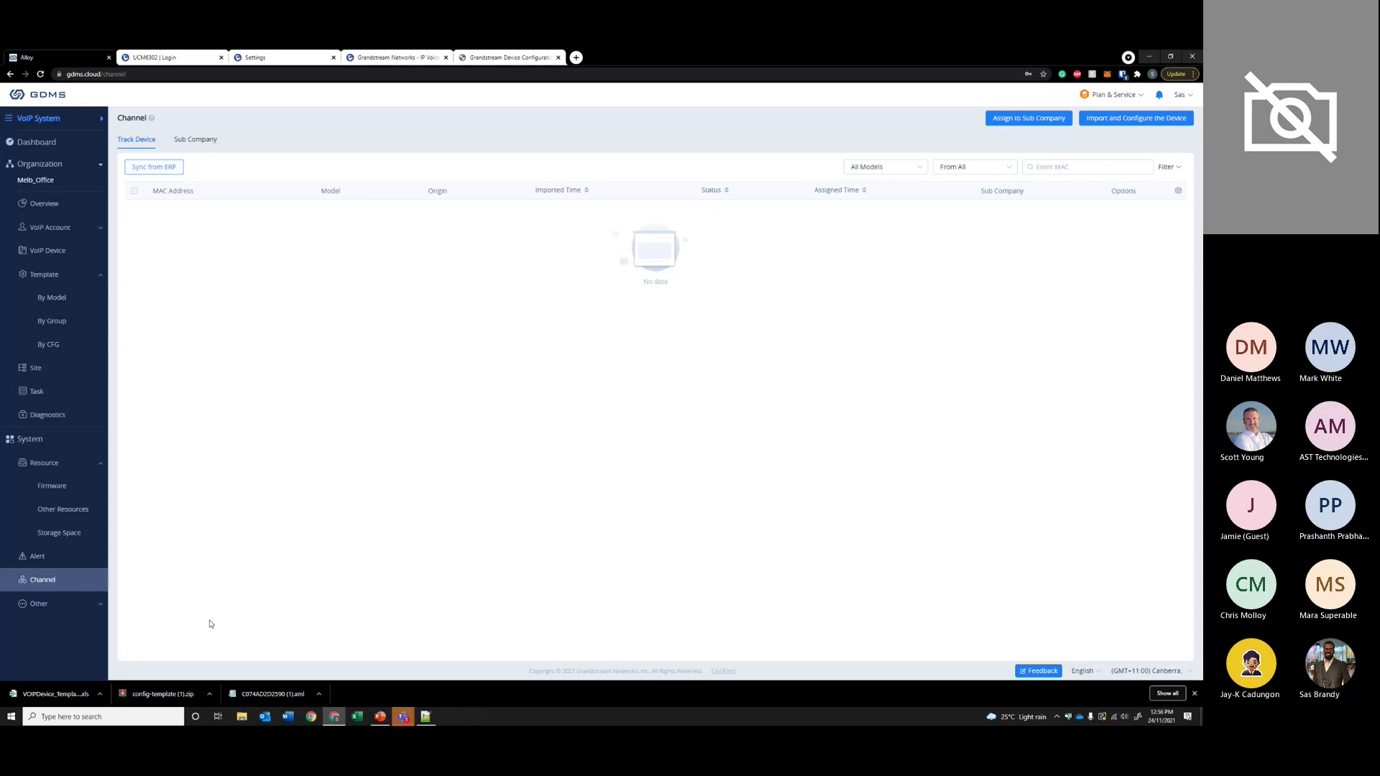
# - Open the sub-user list under Other > User and highlight the existing user rows
pyautogui.click(57, 610)
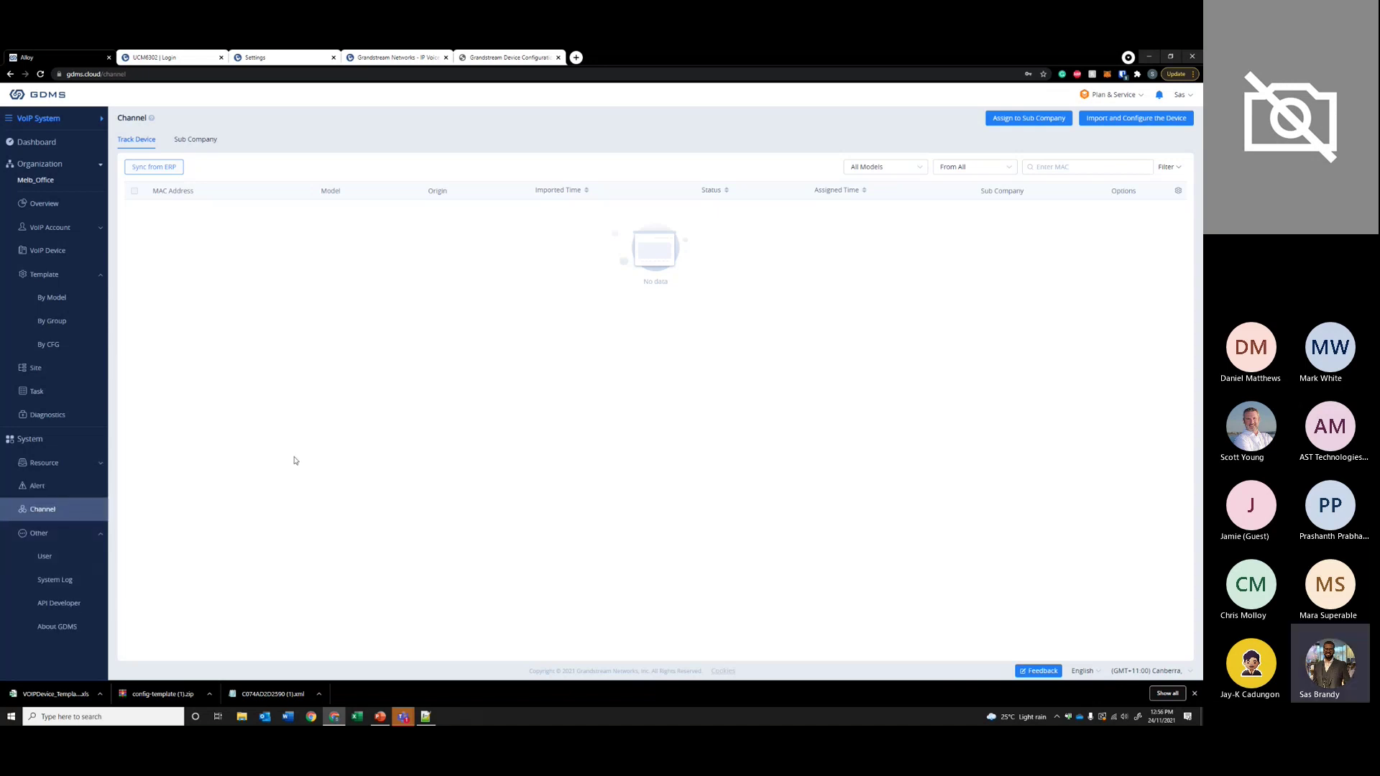
pyautogui.click(40, 553)
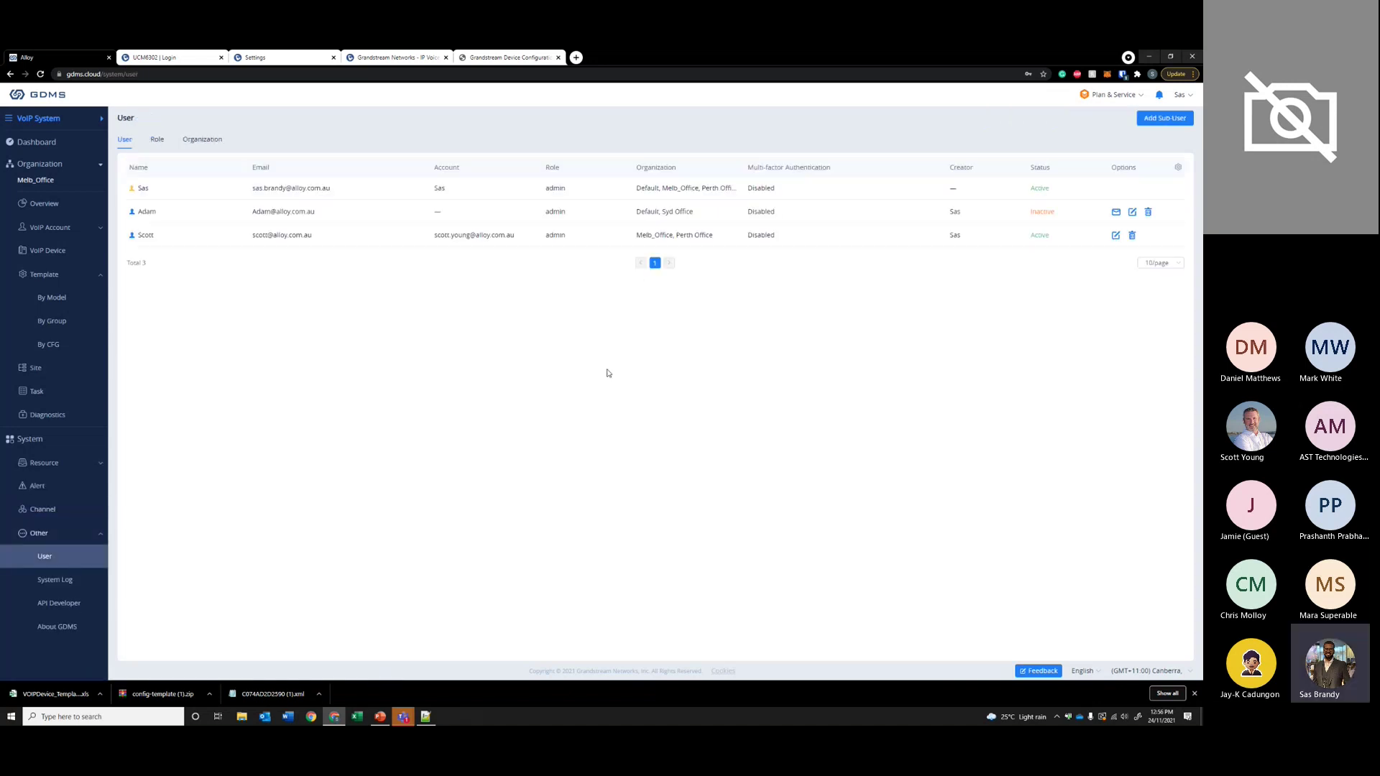
pyautogui.moveTo(843, 355); pyautogui.dragTo(366, 355)
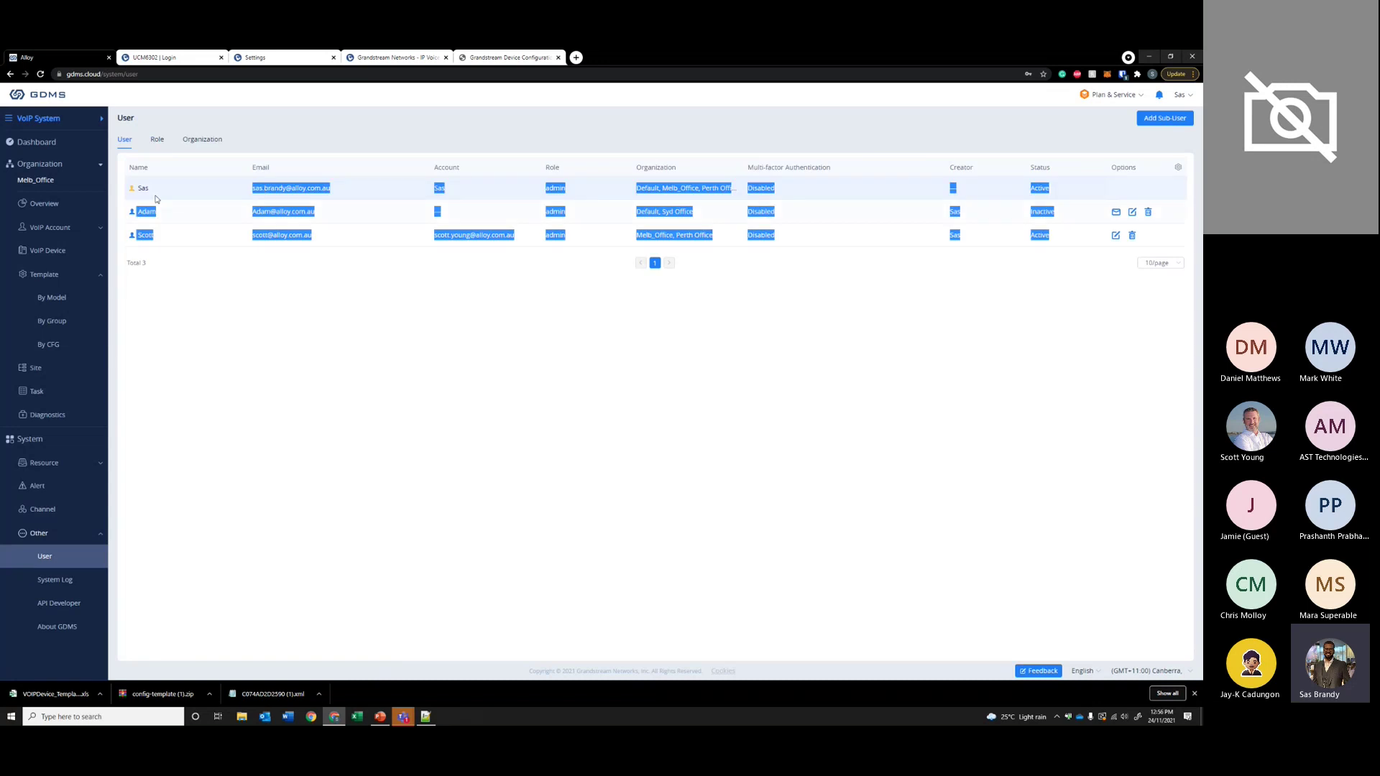
pyautogui.click(796, 244)
pyautogui.moveTo(796, 244); pyautogui.dragTo(347, 289)
pyautogui.click(222, 186)
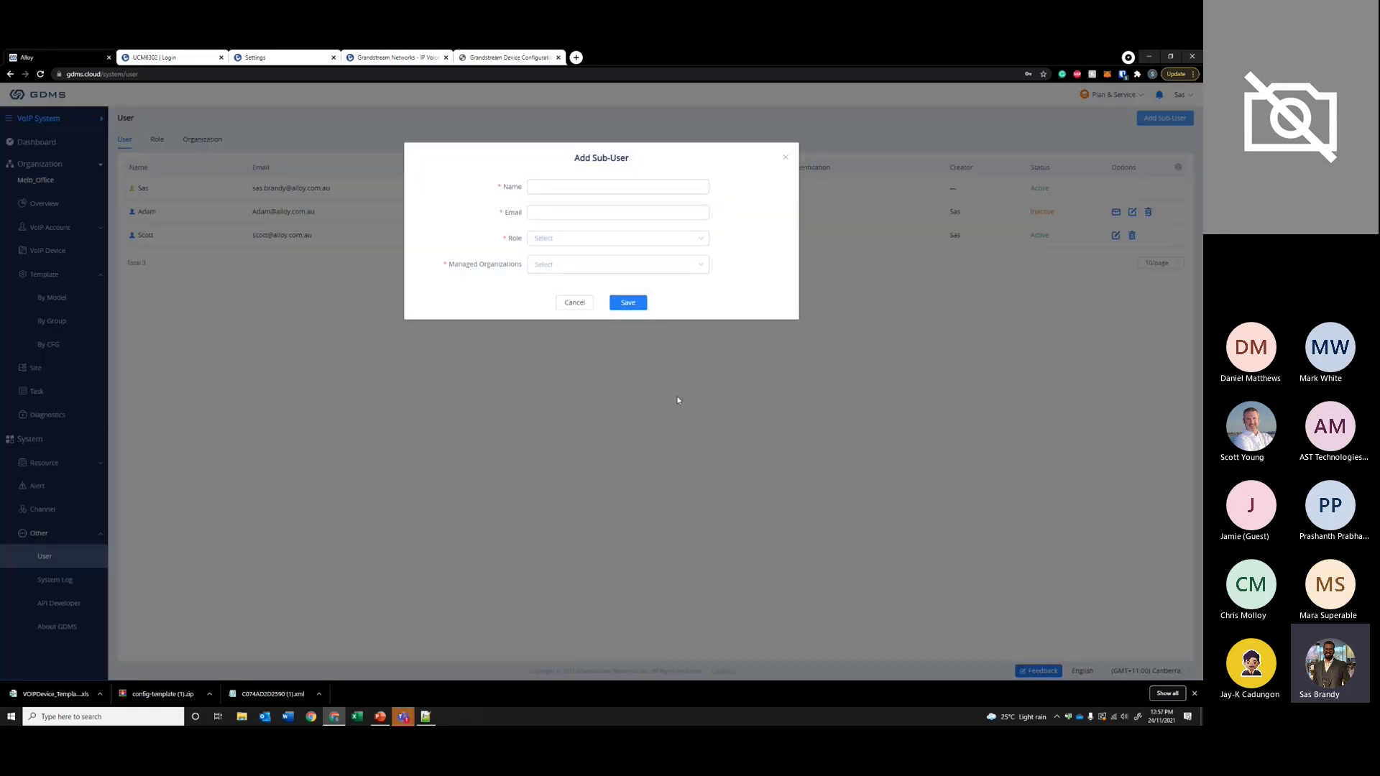
# - Check Role and Managed Organizations options for a new sub-user, cancel, then view VoIP Account overview
pyautogui.click(628, 239)
pyautogui.click(481, 299)
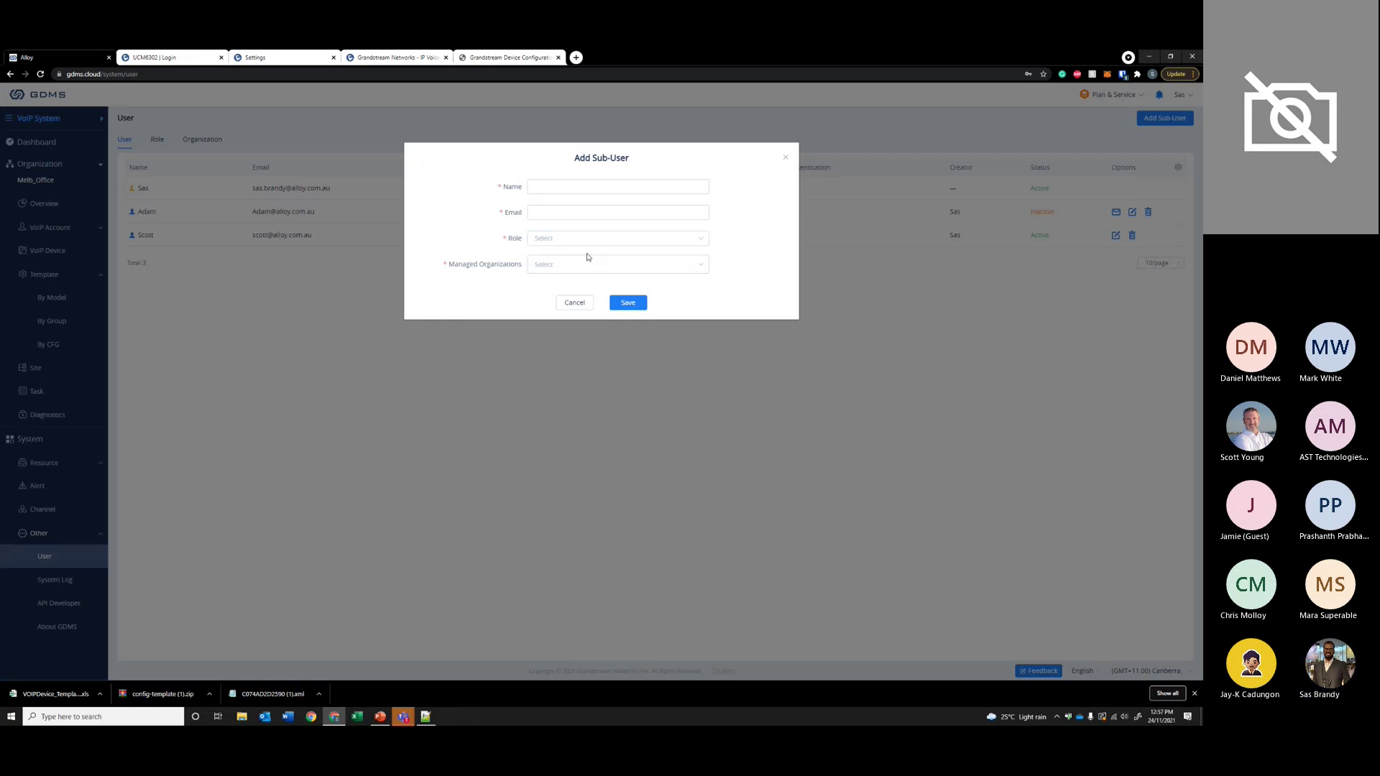
pyautogui.click(586, 264)
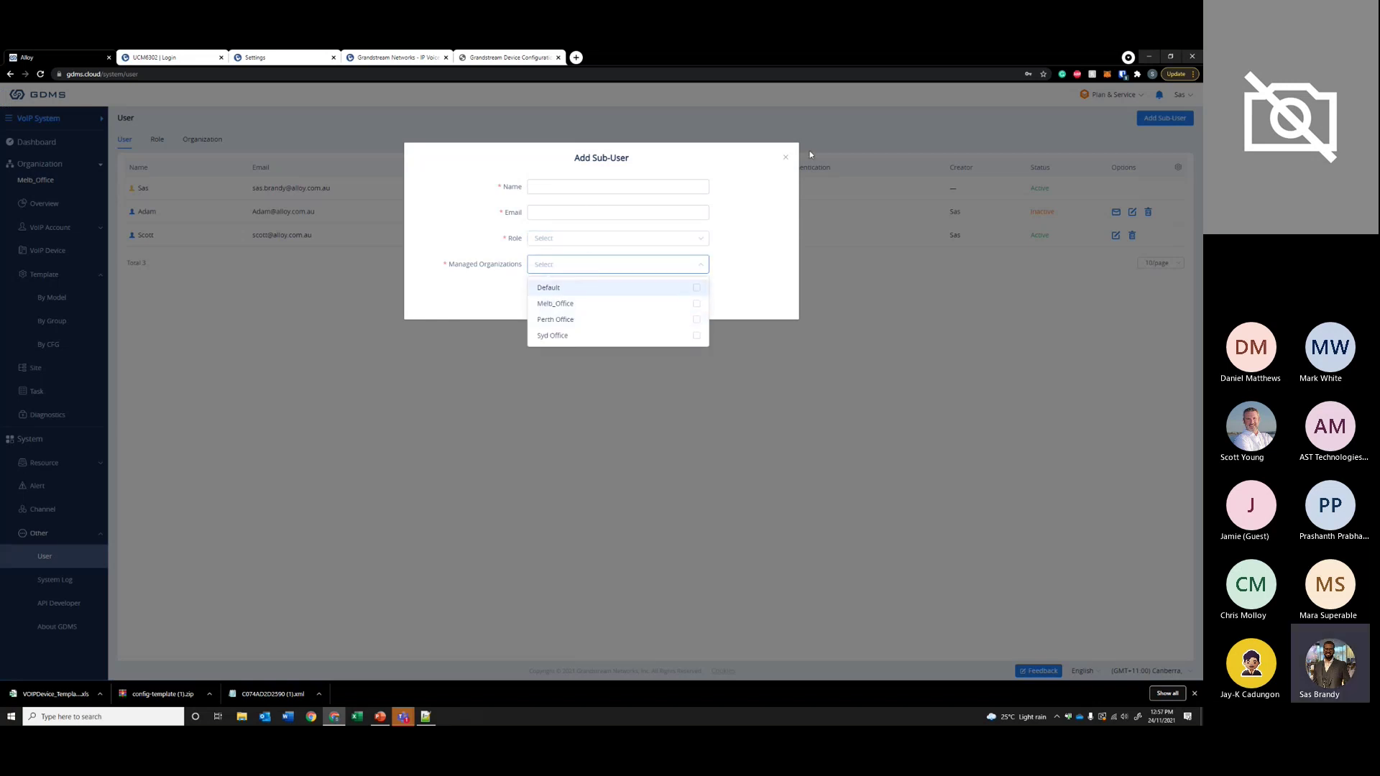
pyautogui.click(788, 162)
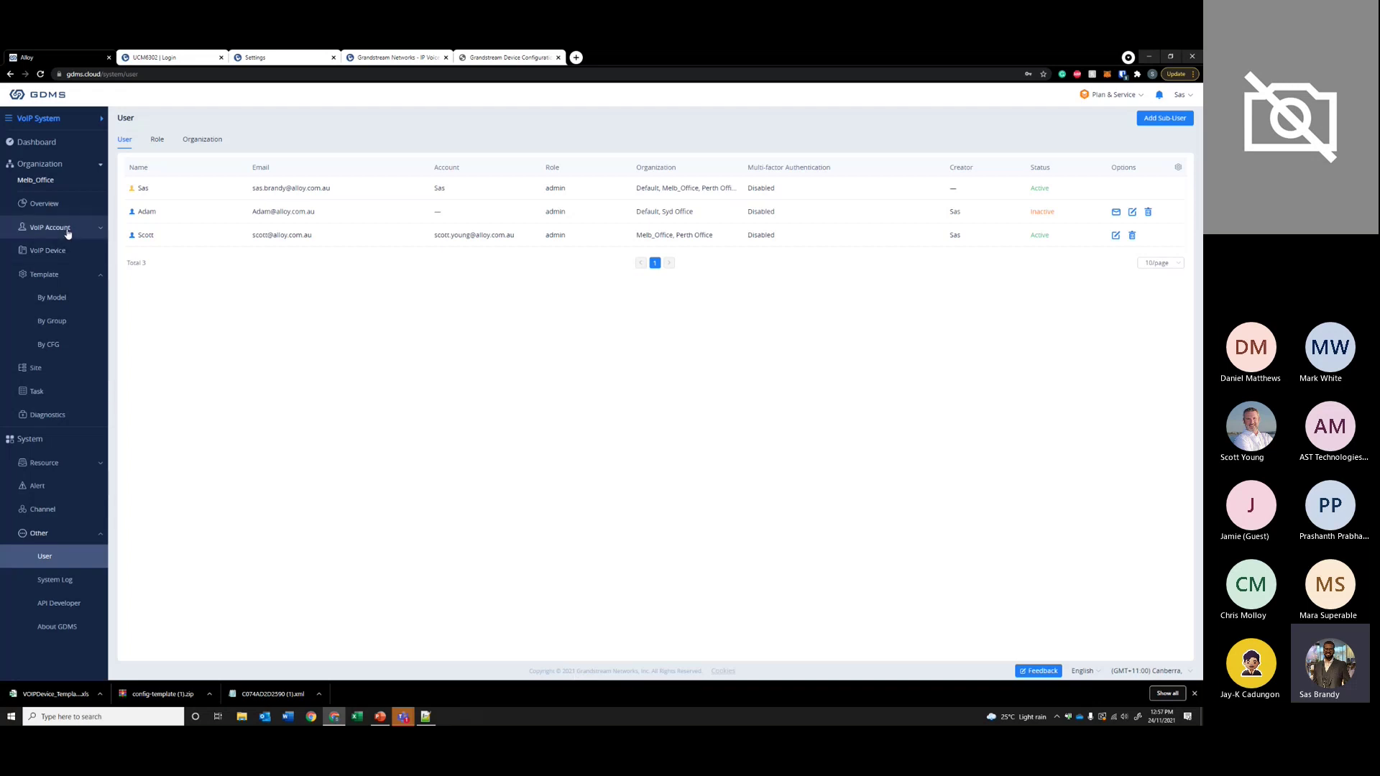
pyautogui.click(71, 206)
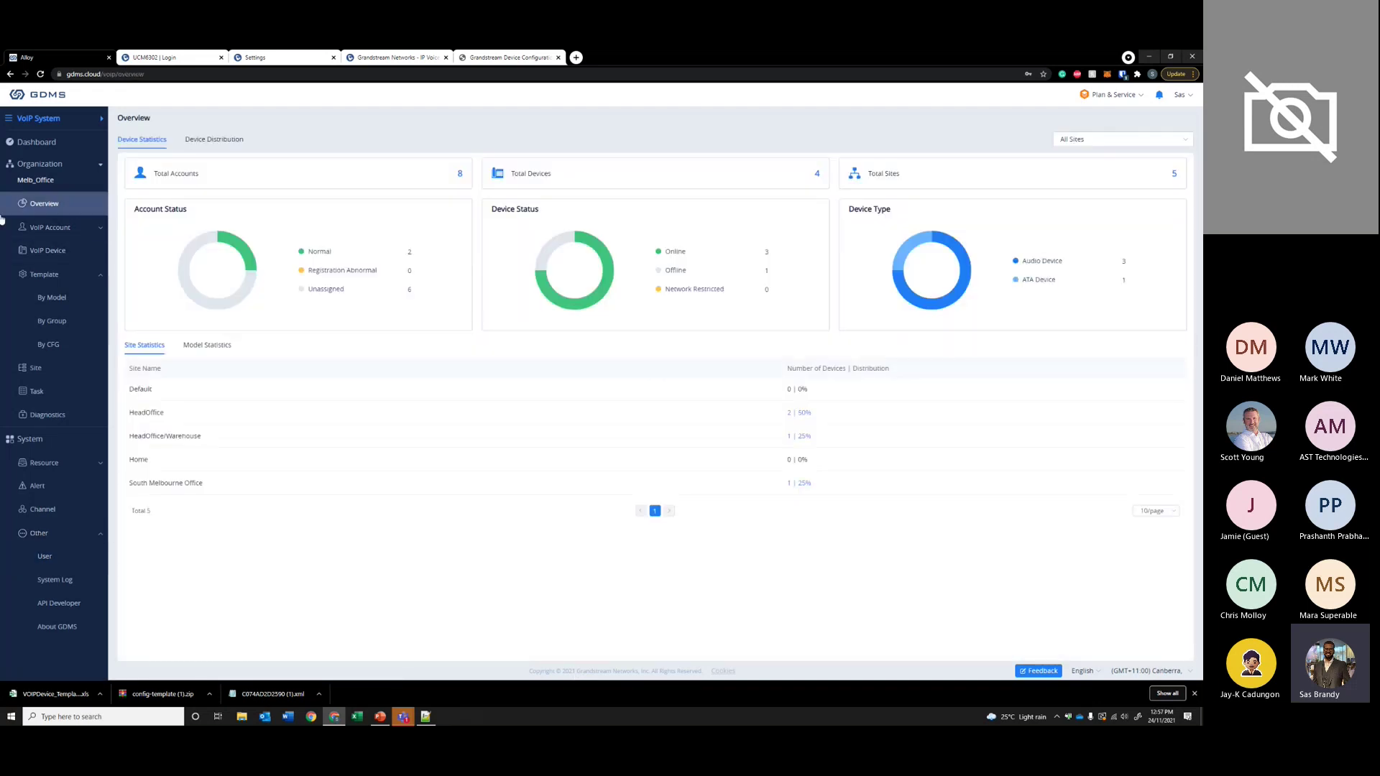
pyautogui.click(70, 236)
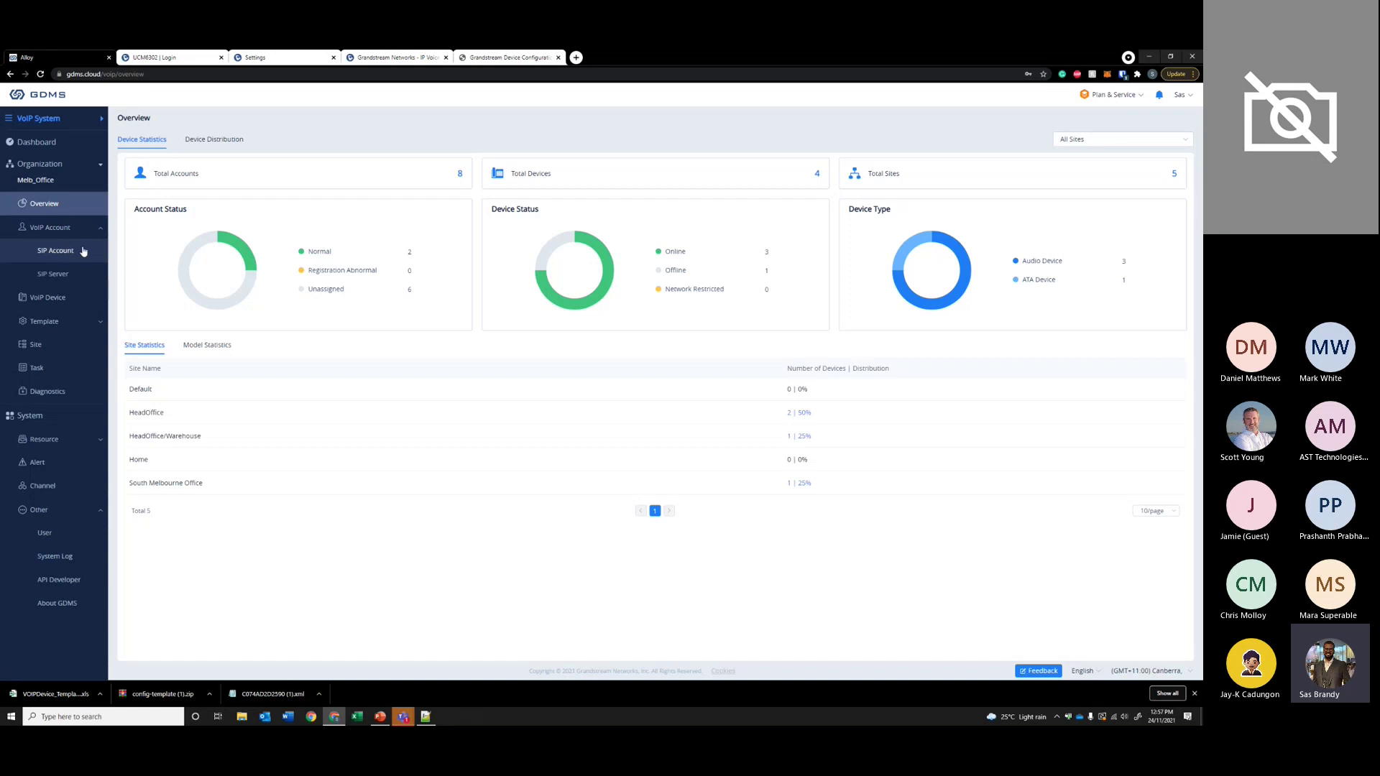